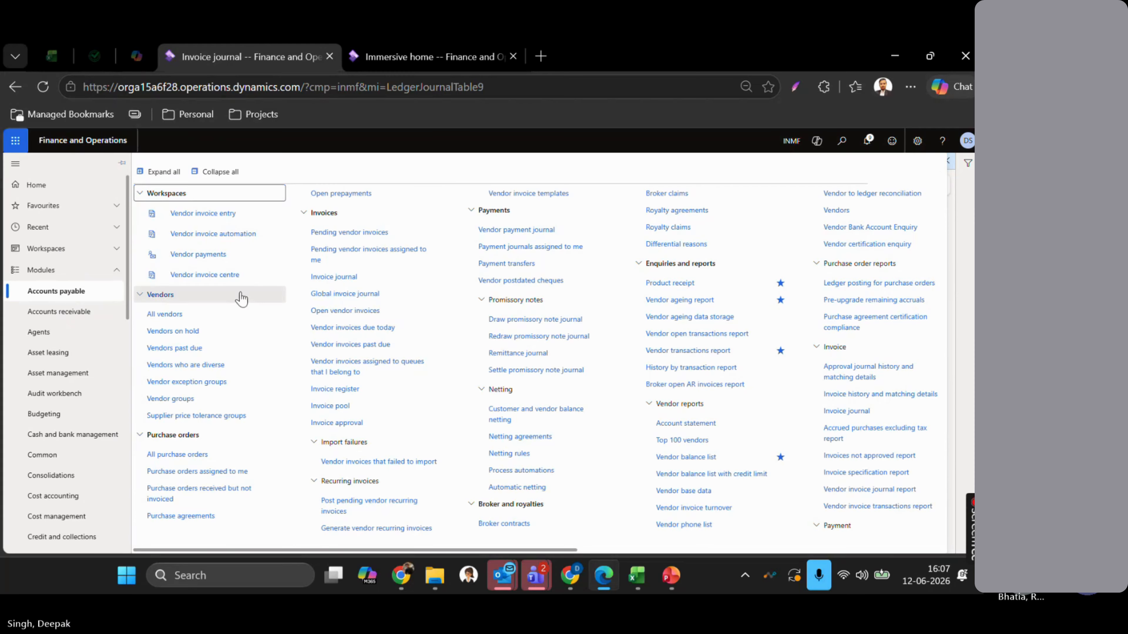
- Go to Accounts payable > Invoices > Invoice journal to list the unposted journals
left_click(327, 279)
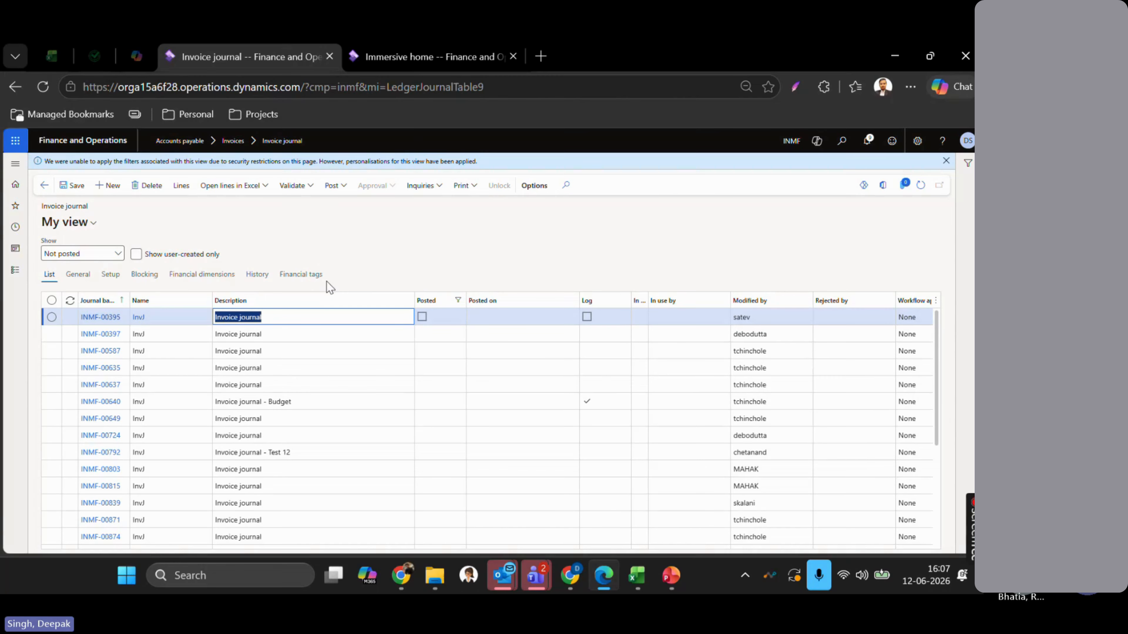
- Create an InvJ invoice journal described 'Invoice journal - FT TEst1' and open its lines
left_click(103, 186)
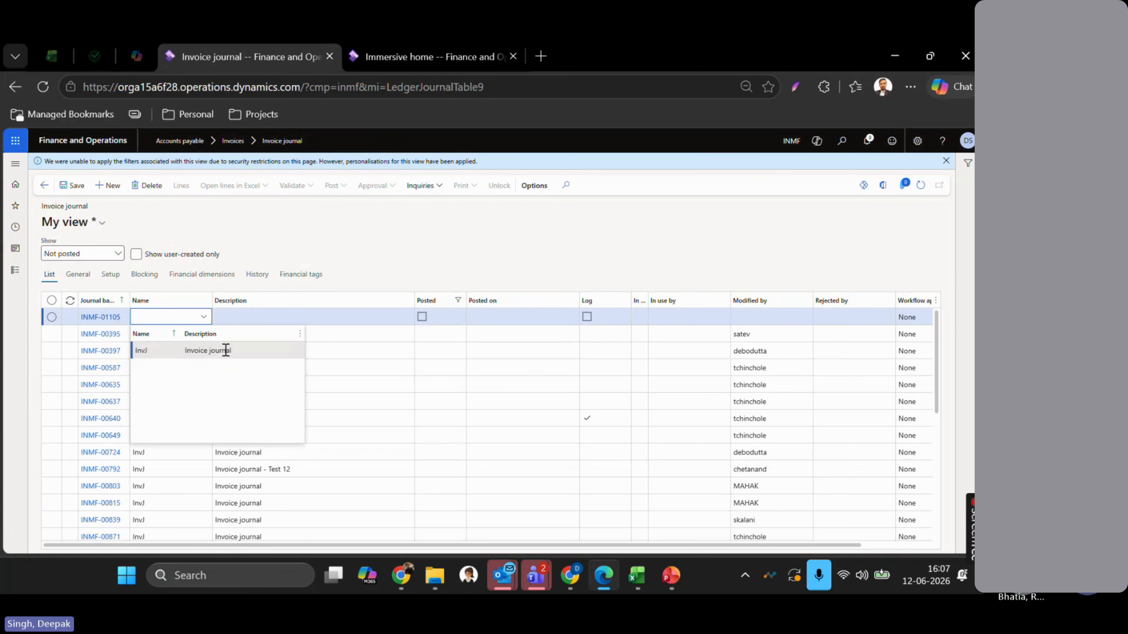
left_click(223, 350)
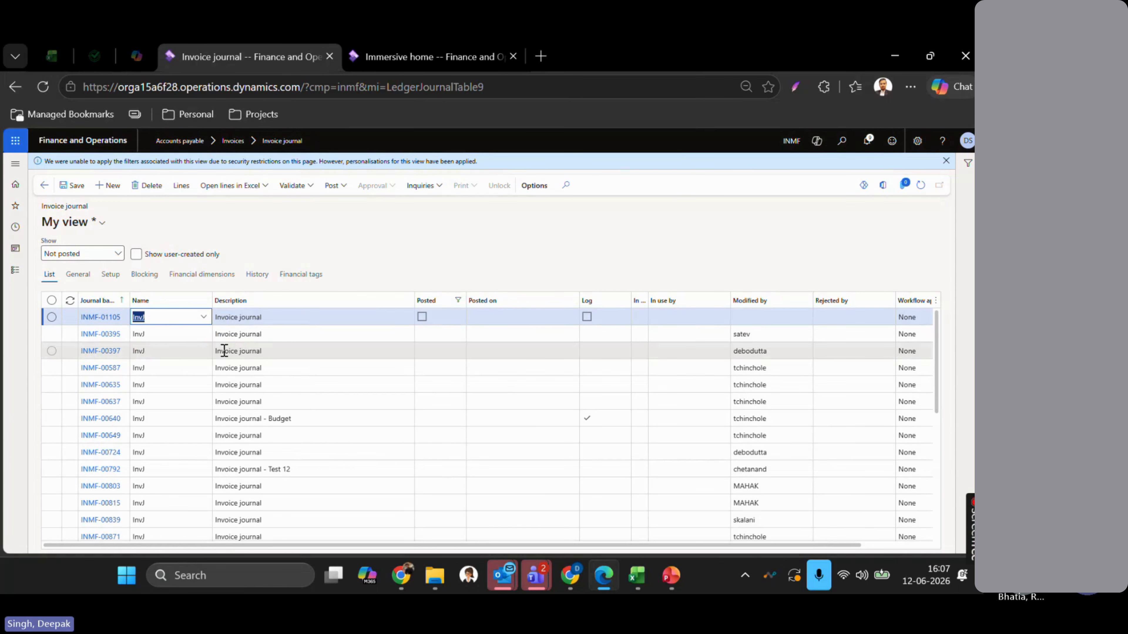
key("Tab")
type("- FT")
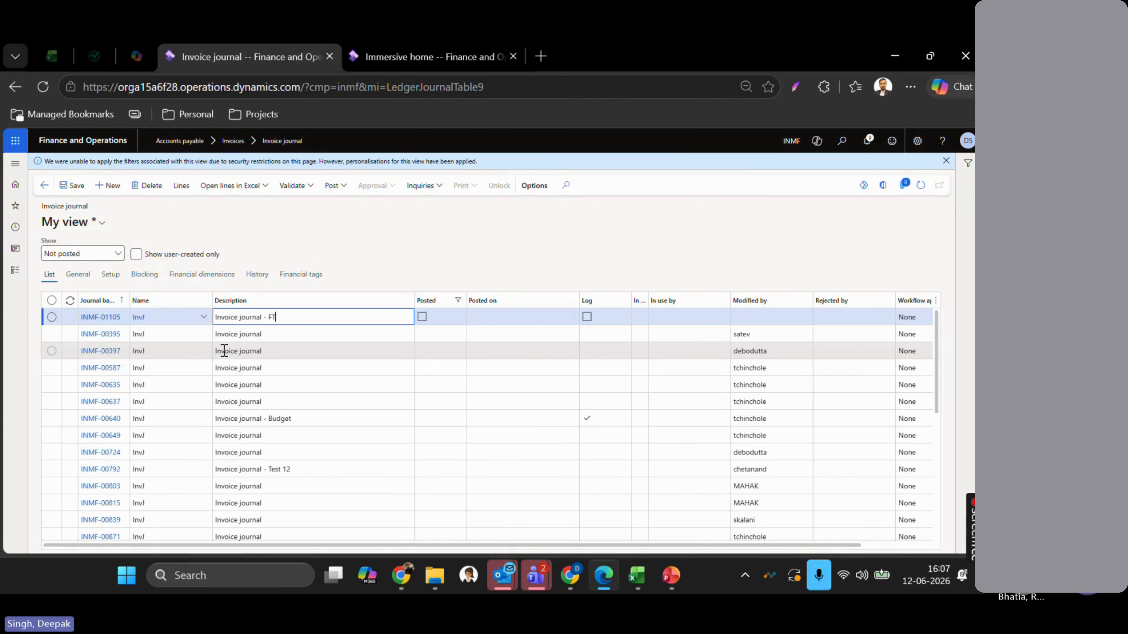
type(" TEst1")
left_click(182, 187)
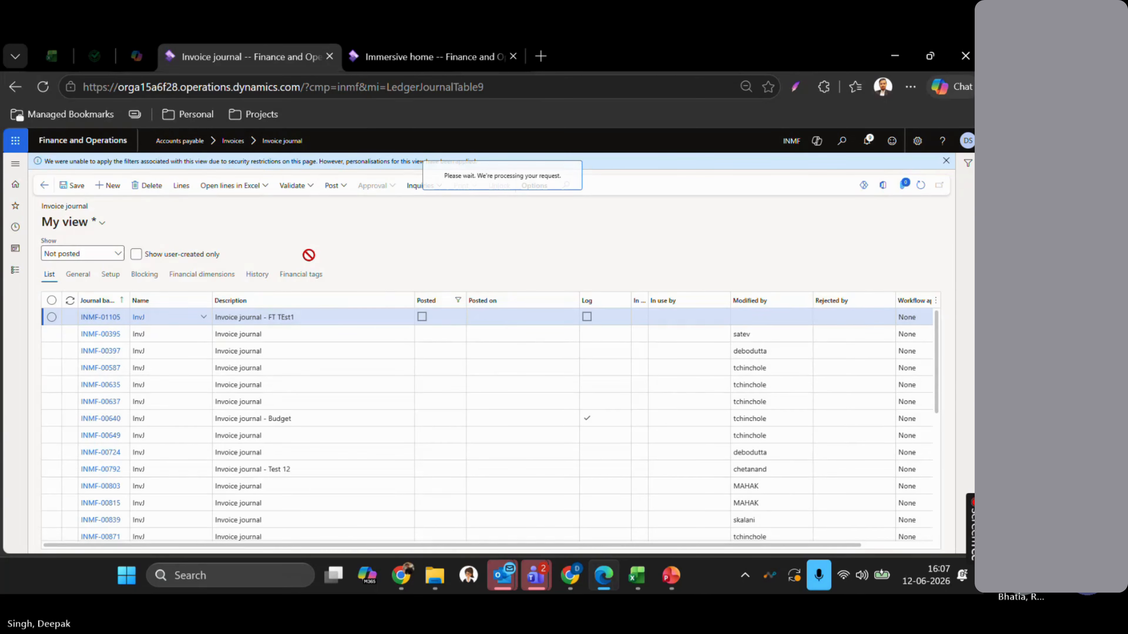
- Enter vendor Alpine ski House India Ltd., invoice date 12-06-2026 and invoice number OINVft435
left_click(371, 295)
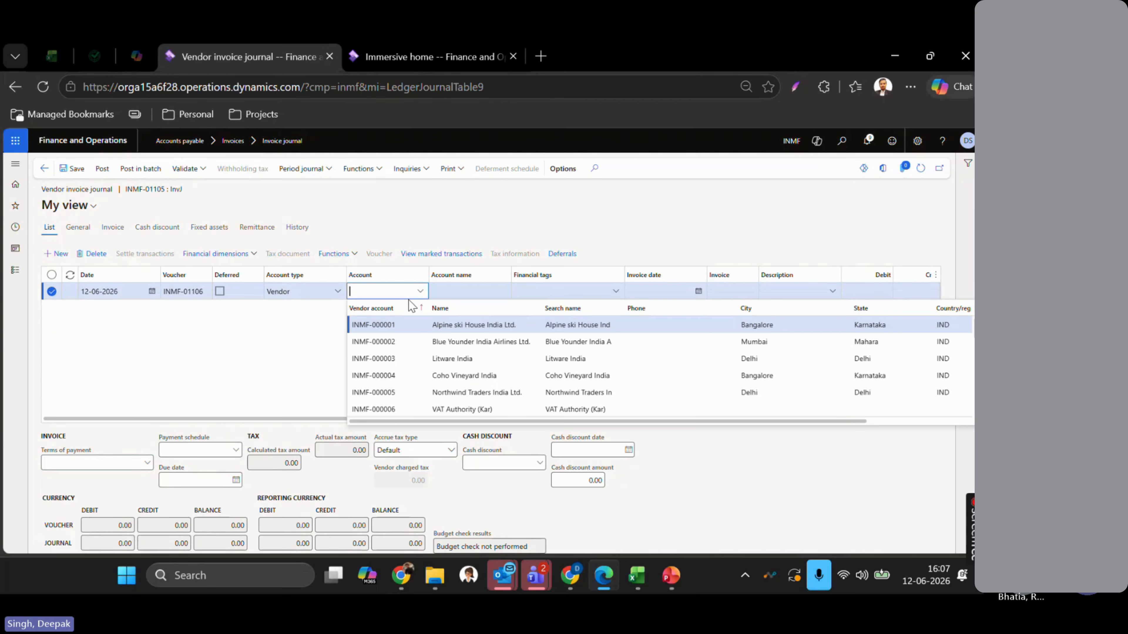
left_click(433, 326)
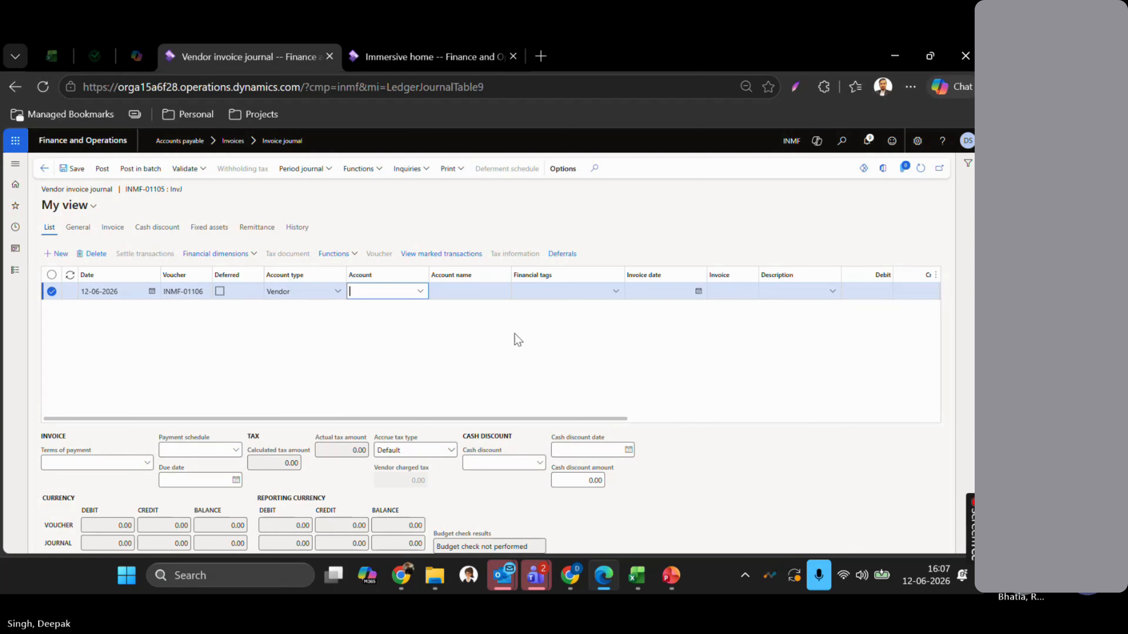
key("Tab")
key("Tab")
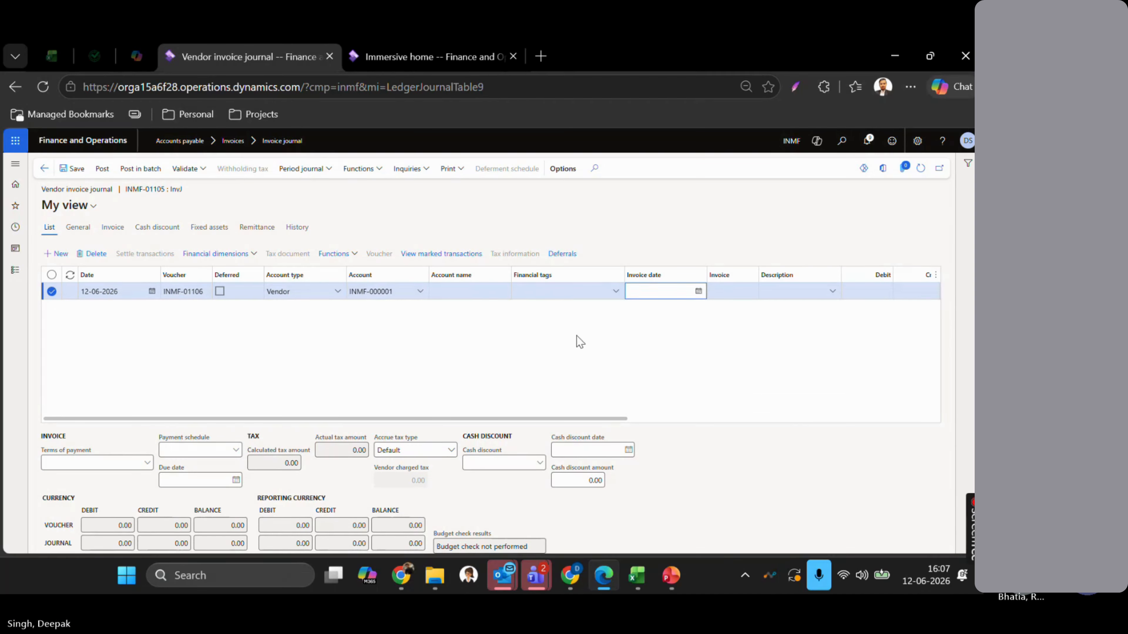
key("Tab")
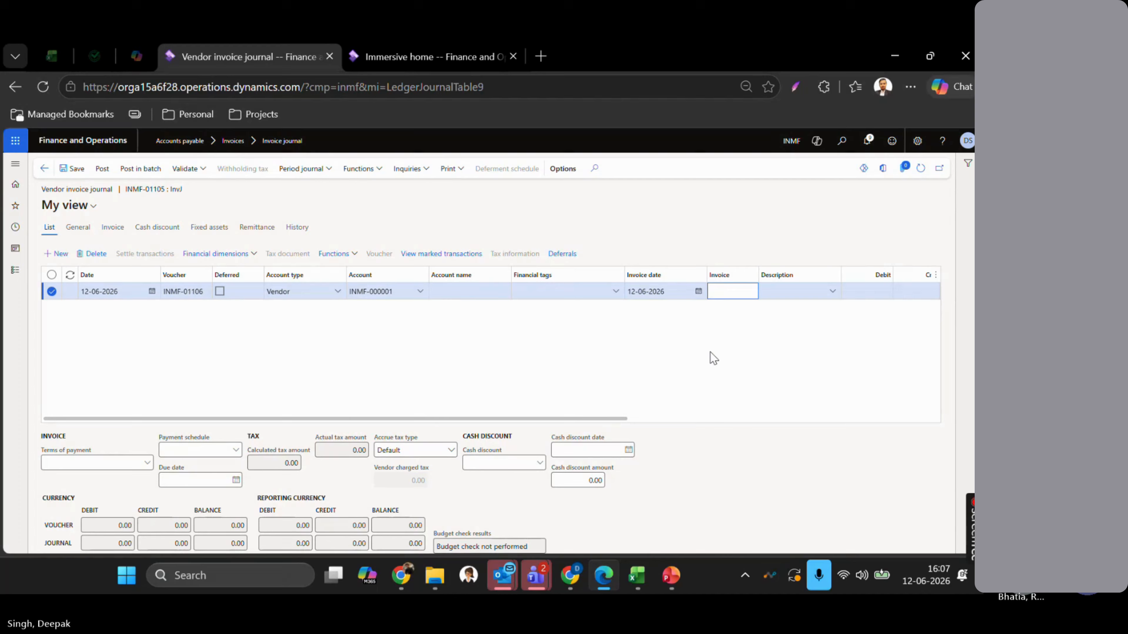
type("OINVft435")
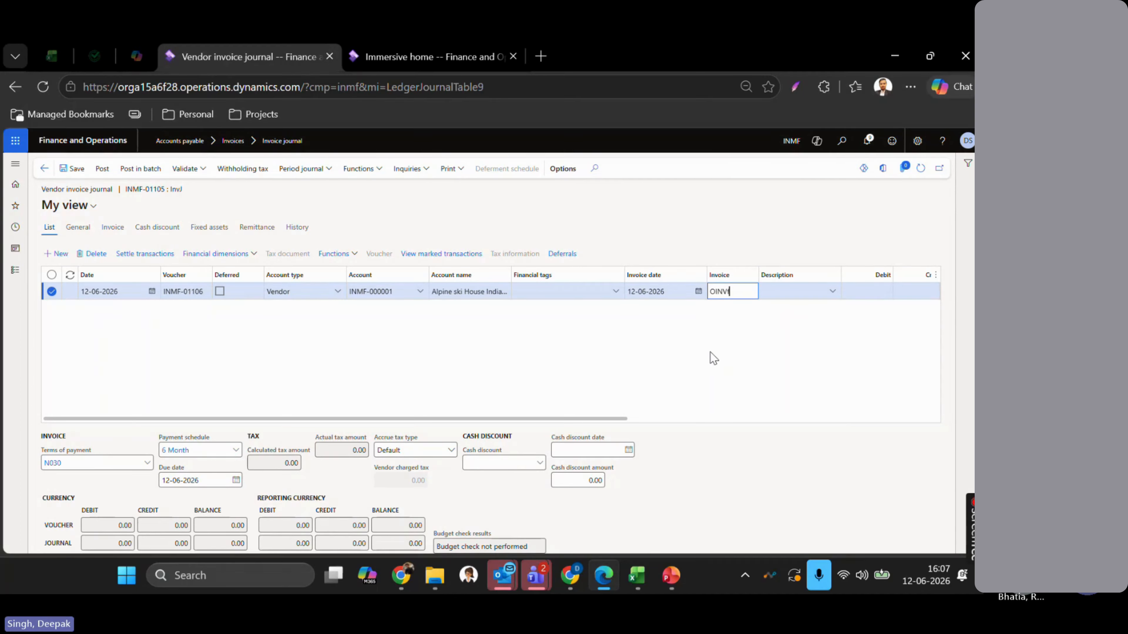
key("Tab")
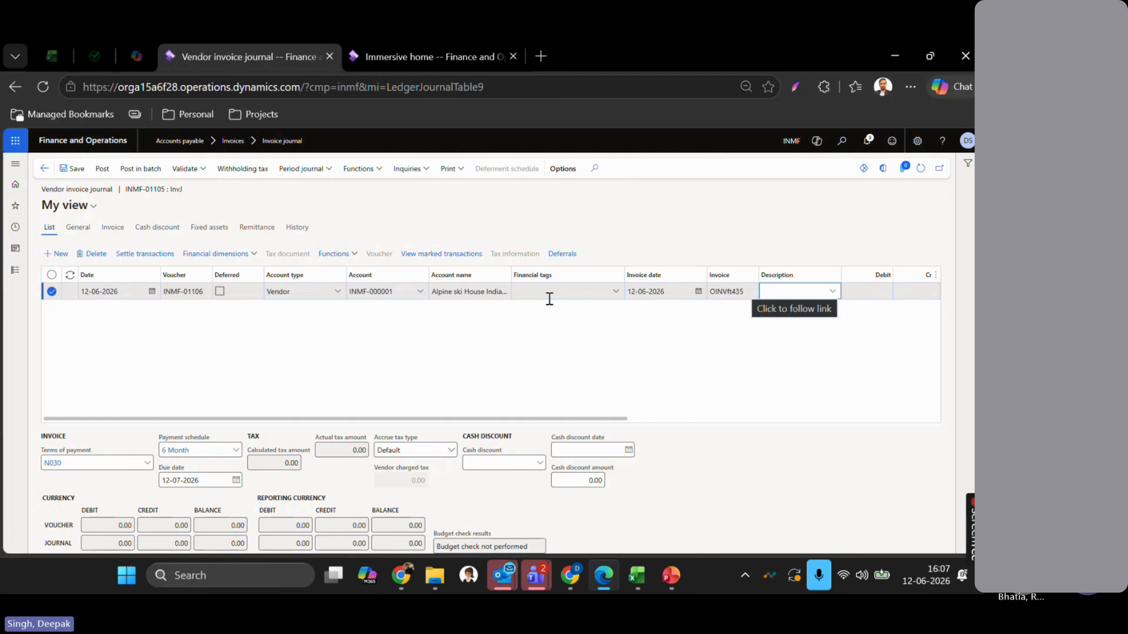
scroll(598, 353, "right", 10)
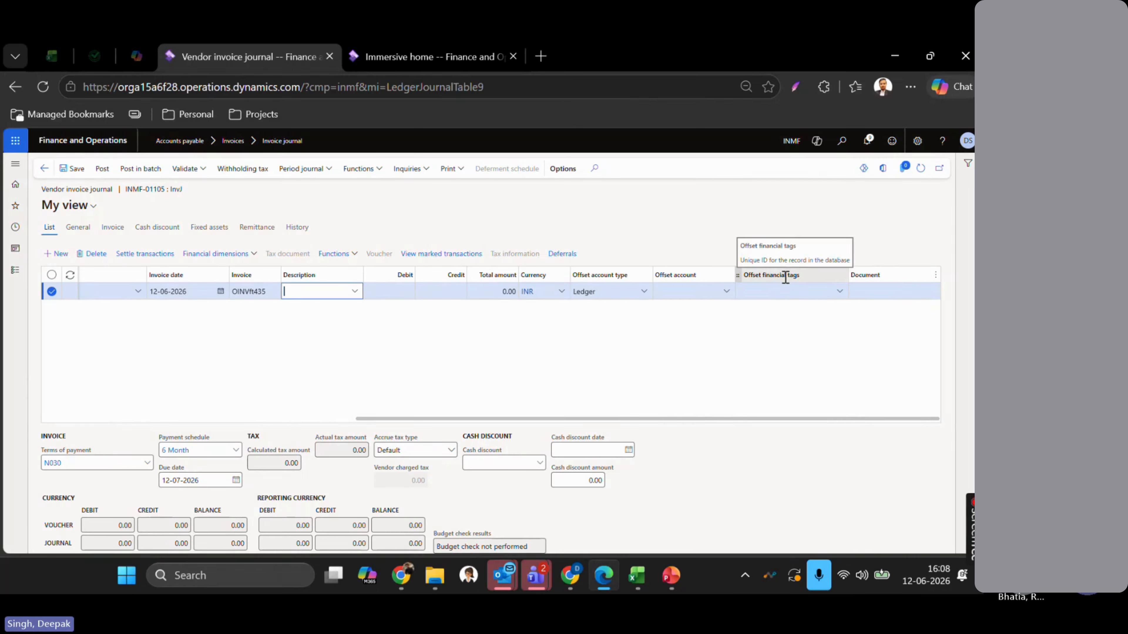
scroll(607, 349, "left", 10)
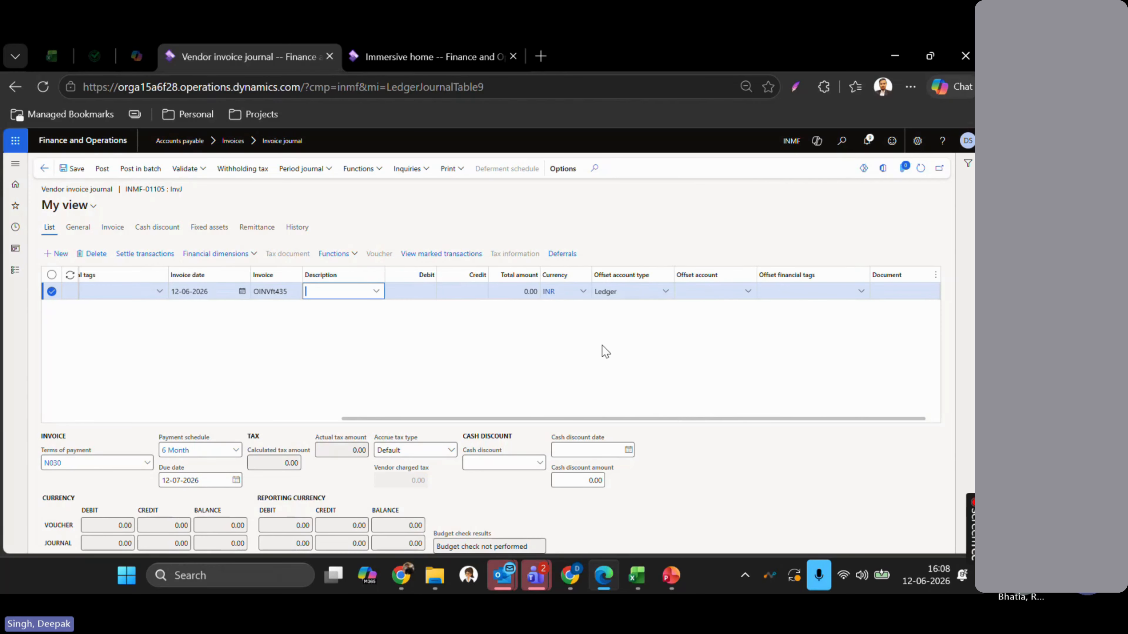
scroll(525, 344, "left", 3)
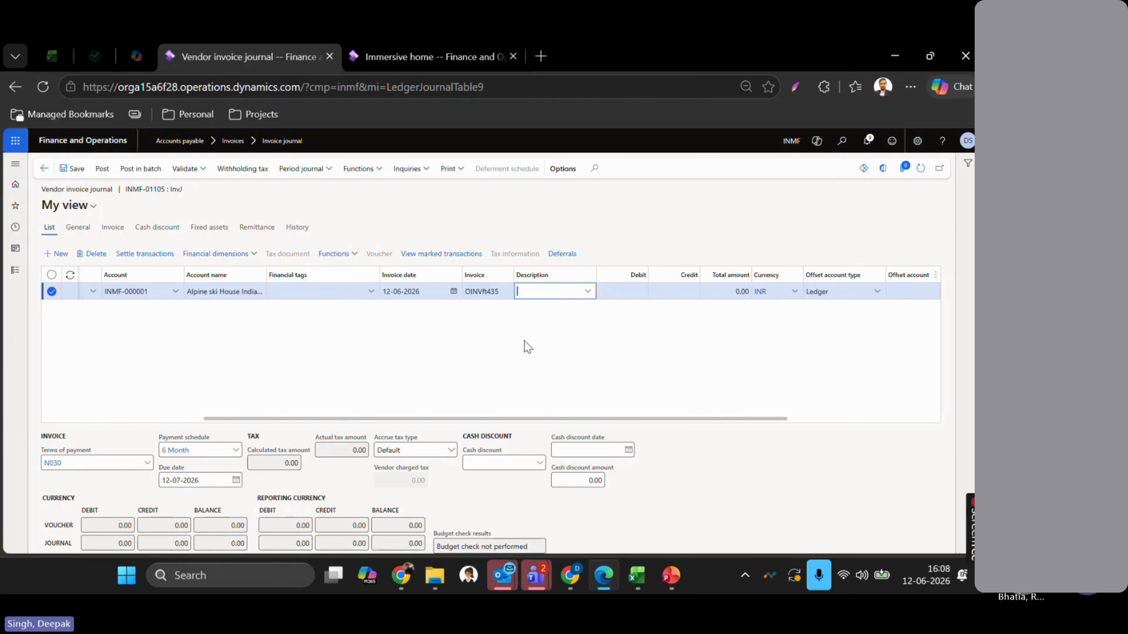
left_click(429, 292)
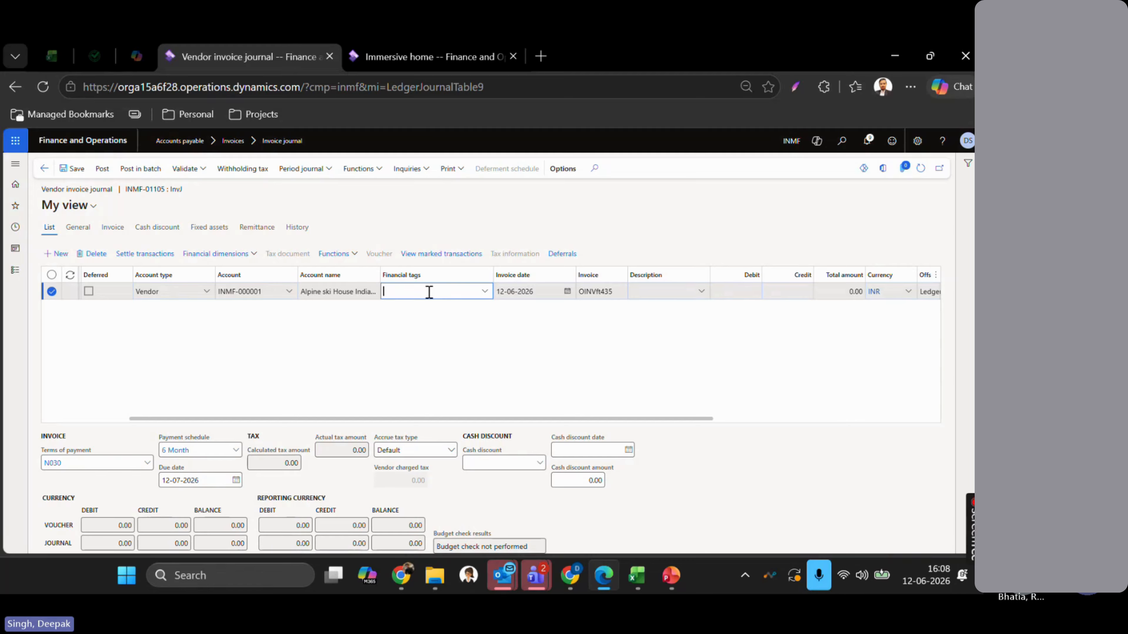
- Set the line's Bank tag to SBI Bank and LE tag to Contoso Entertainment System USA
left_click(485, 292)
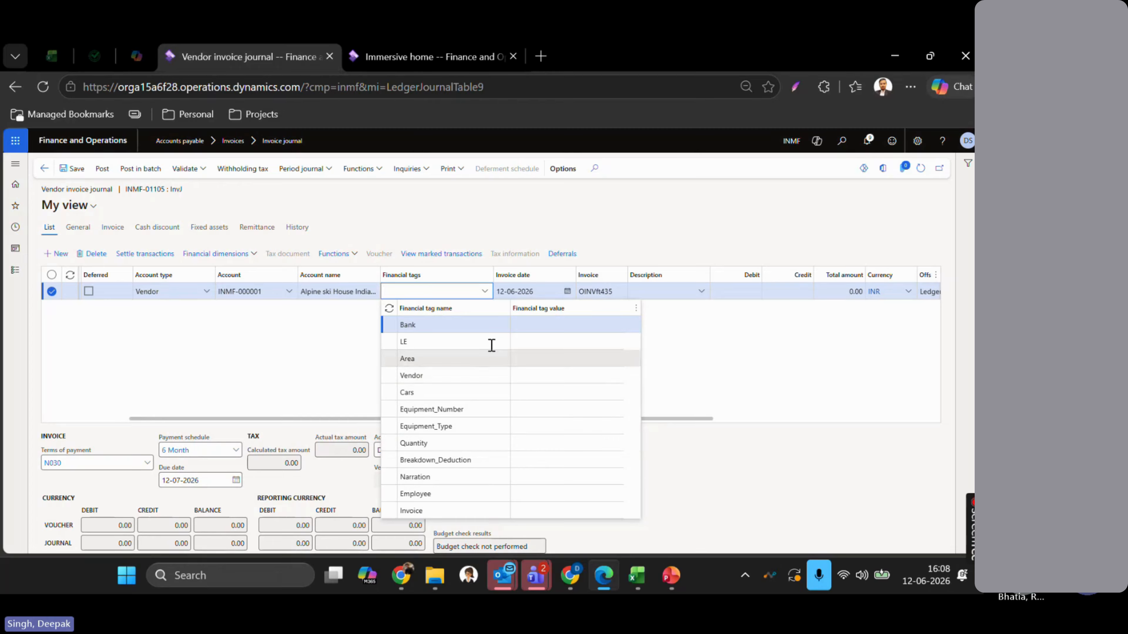
left_click(532, 329)
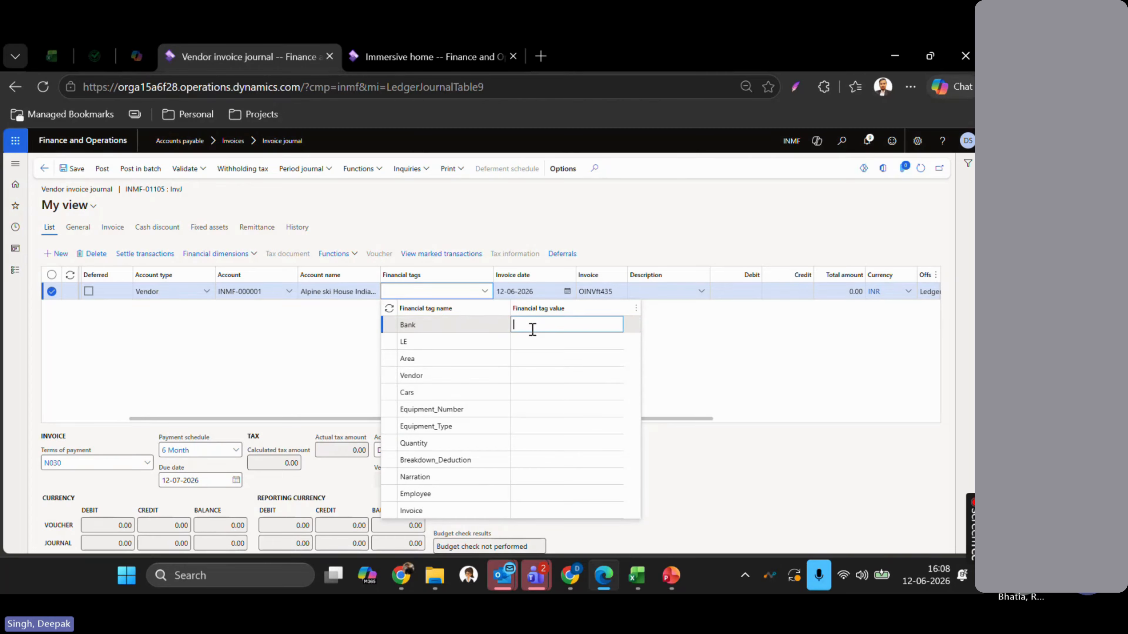
type("SBI Bank")
key("Tab")
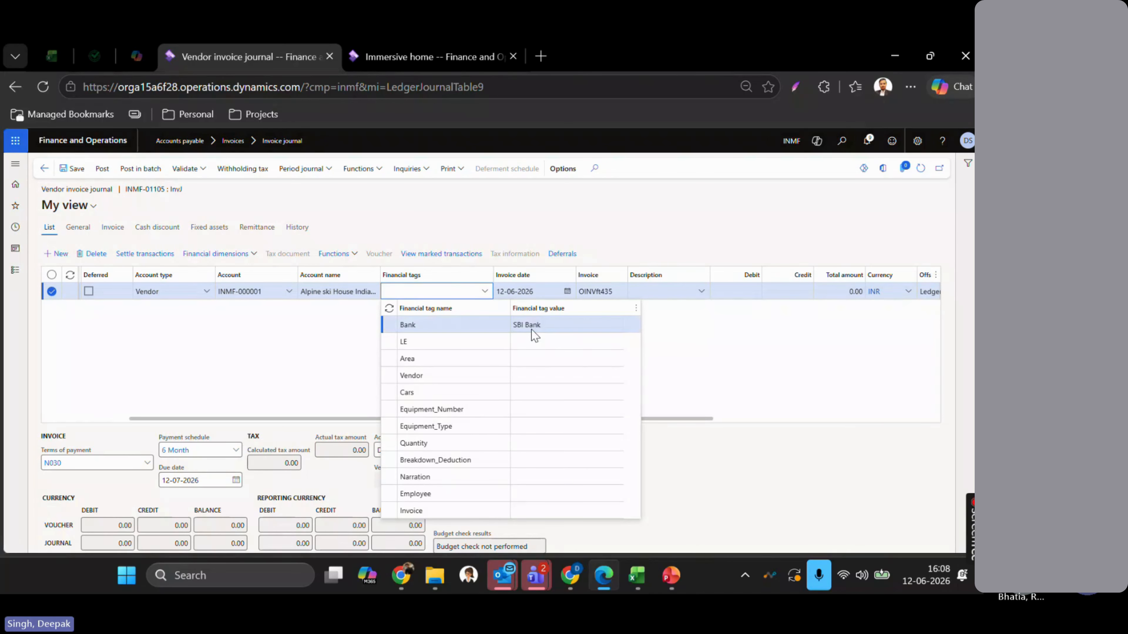
left_click(538, 340)
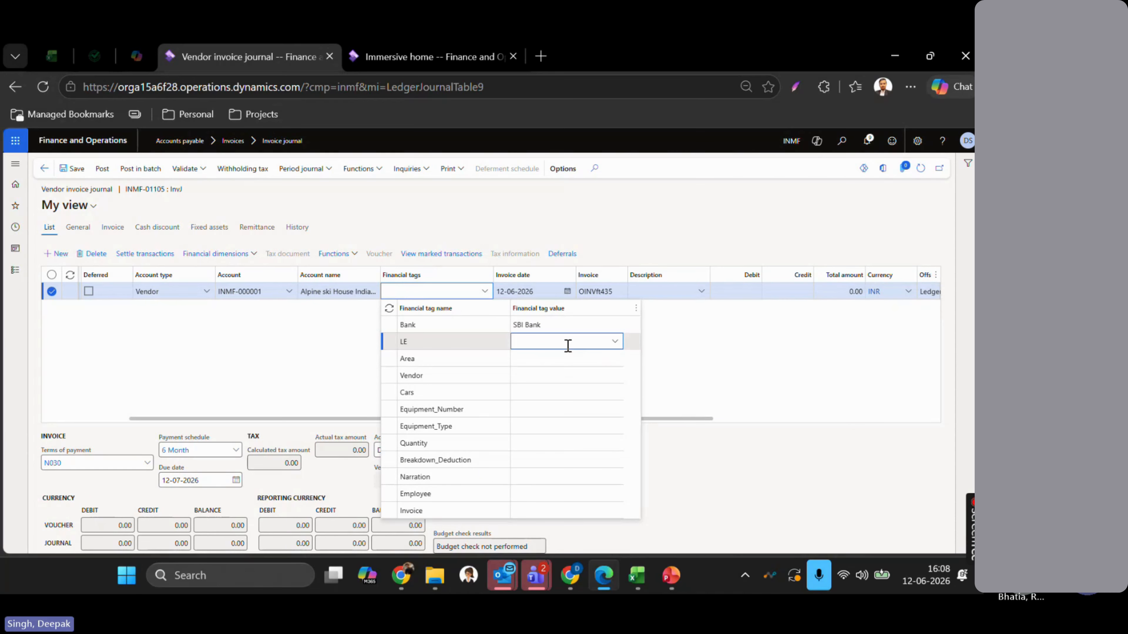
left_click(615, 342)
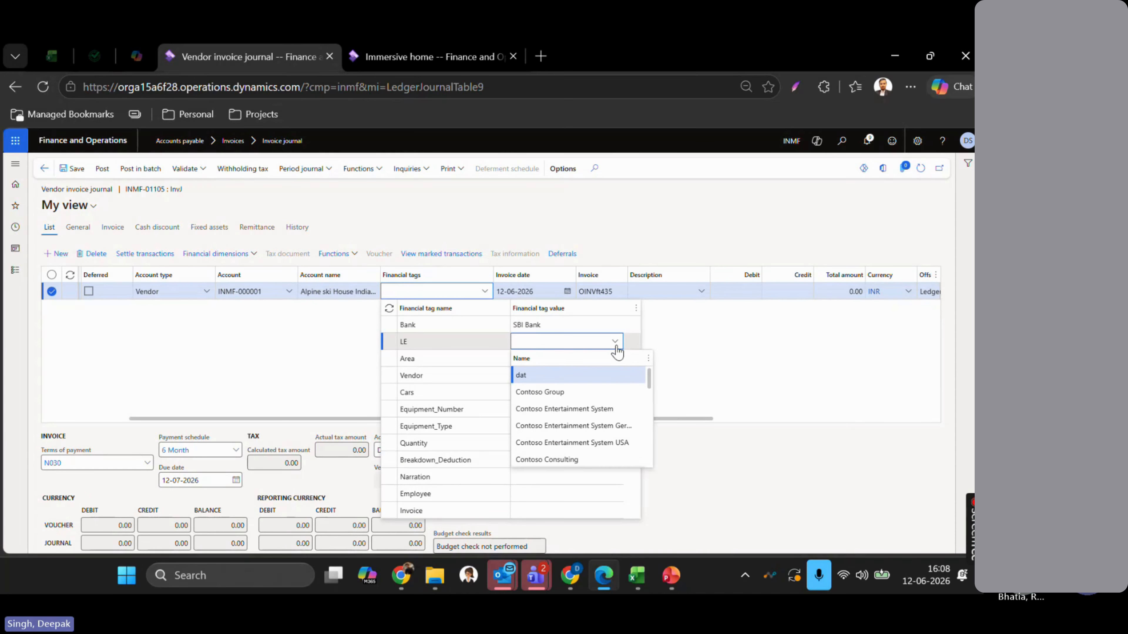
left_click(604, 445)
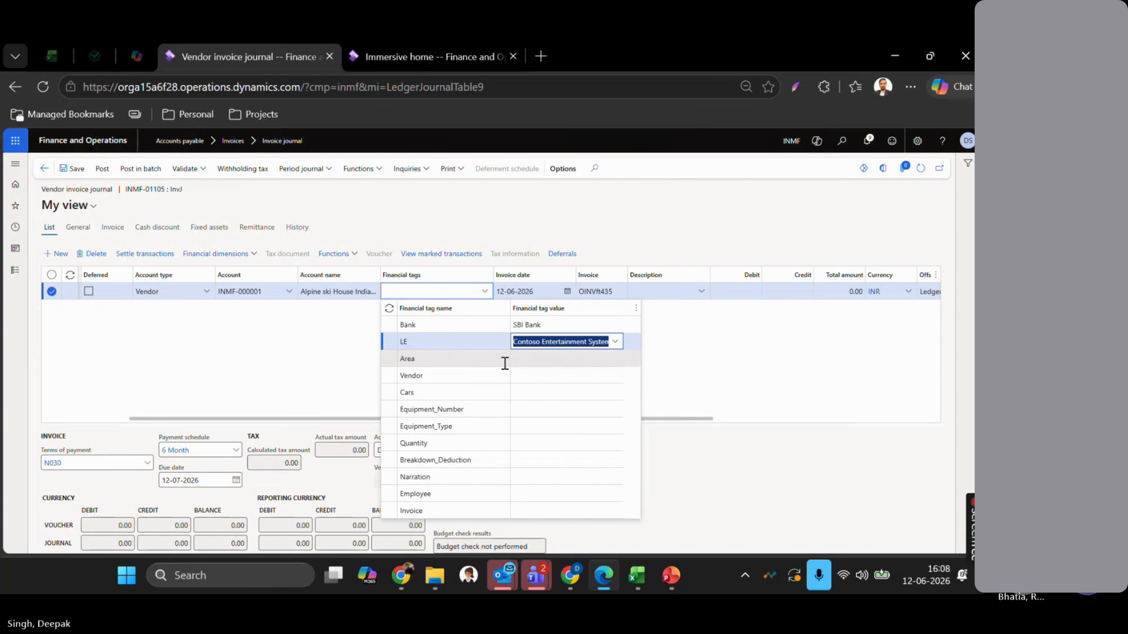
- Set the Area tag to Delhi, review the remaining tags, and close the tags lookup
left_click(531, 366)
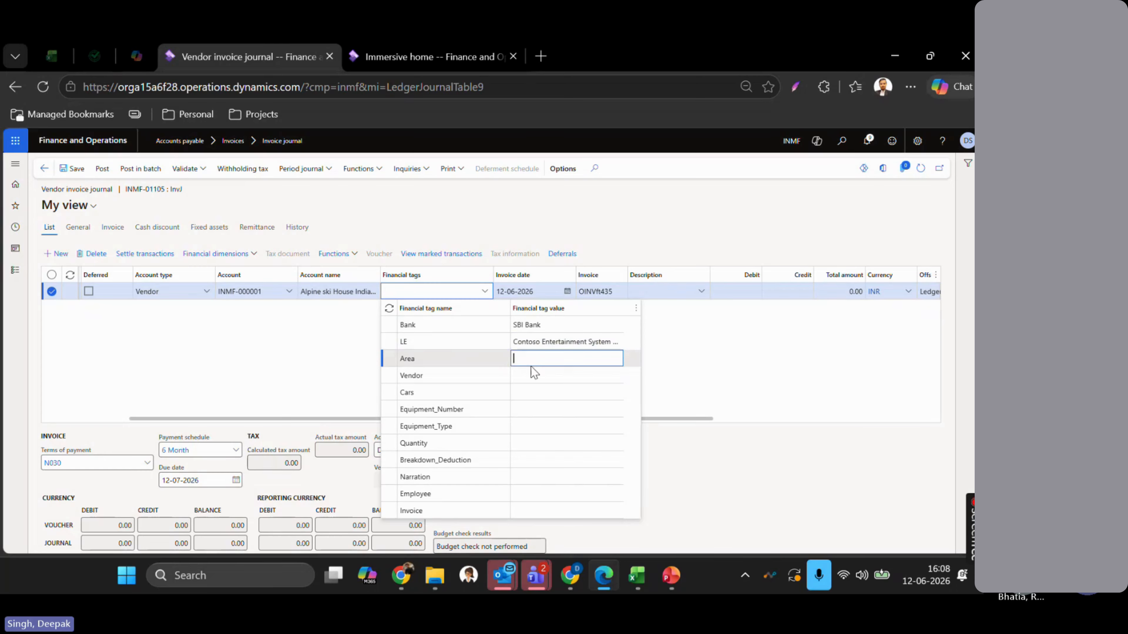
left_click(617, 361)
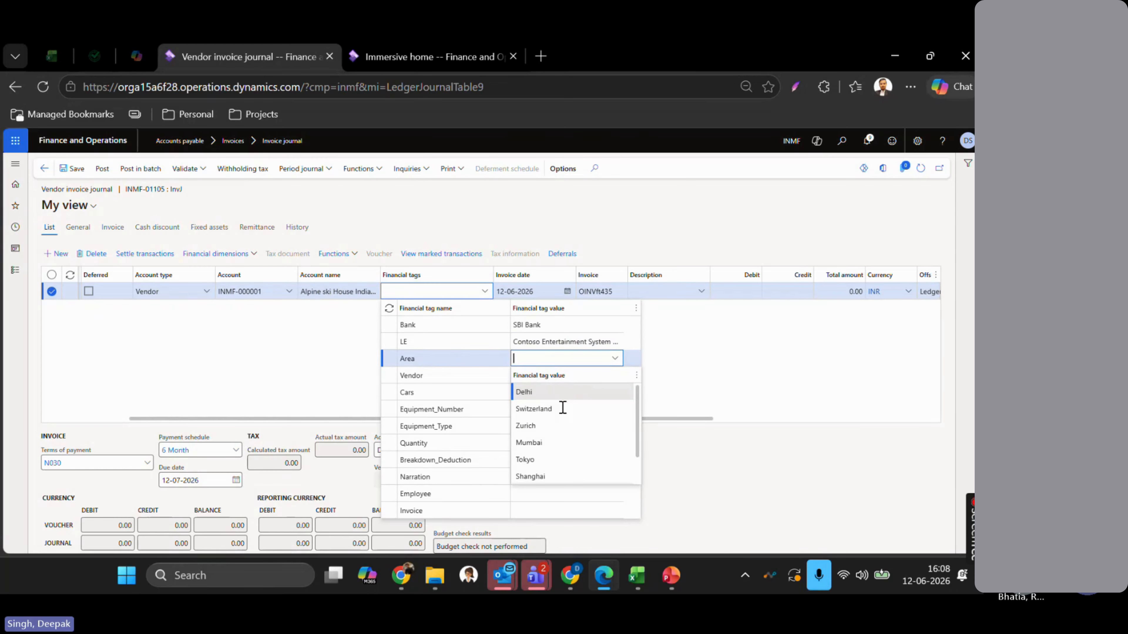
left_click(562, 392)
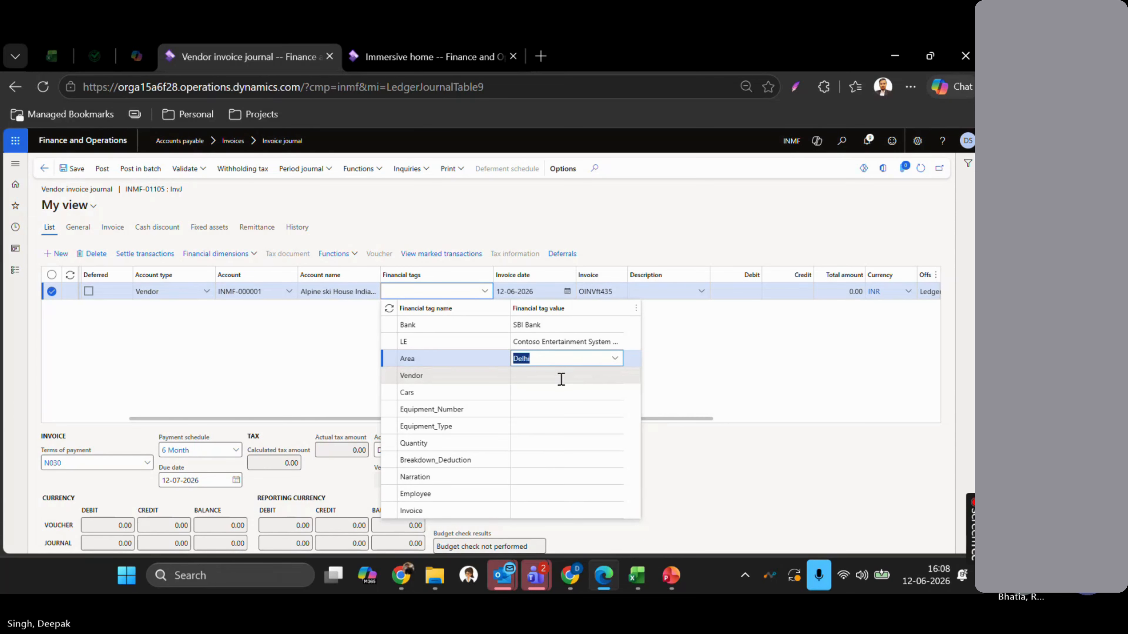
left_click(559, 375)
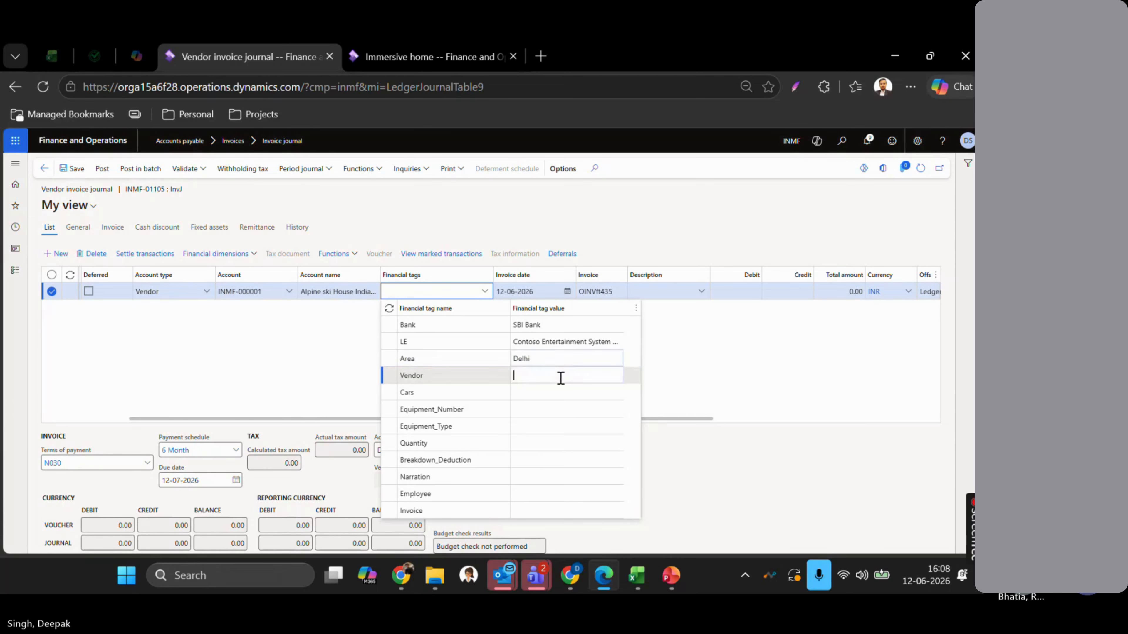
left_click(539, 391)
left_click(545, 441)
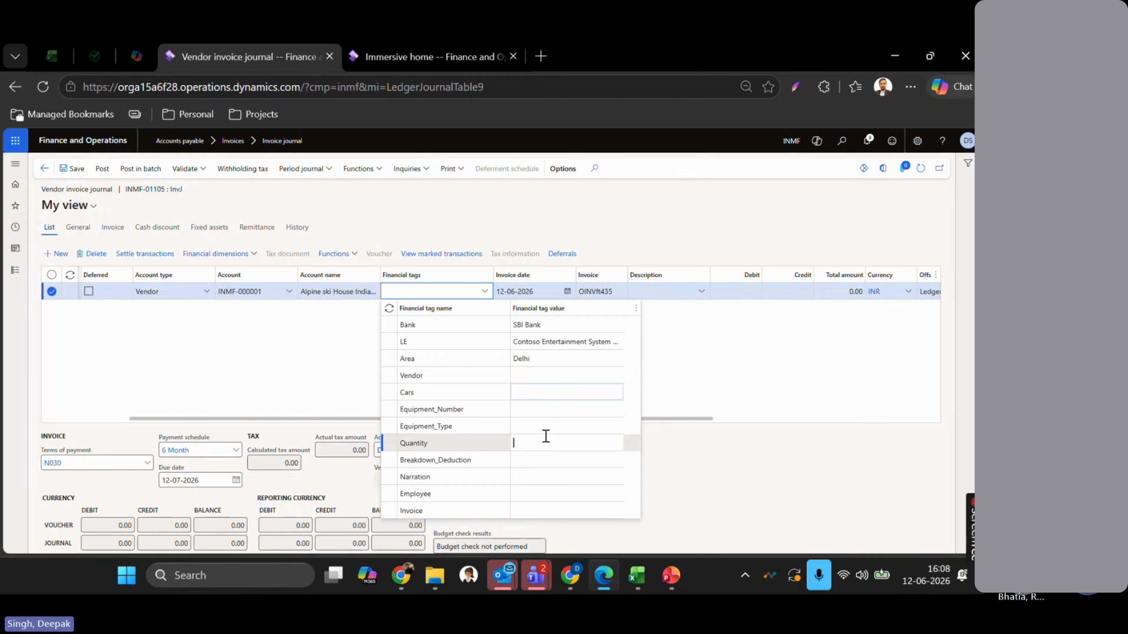
left_click(545, 393)
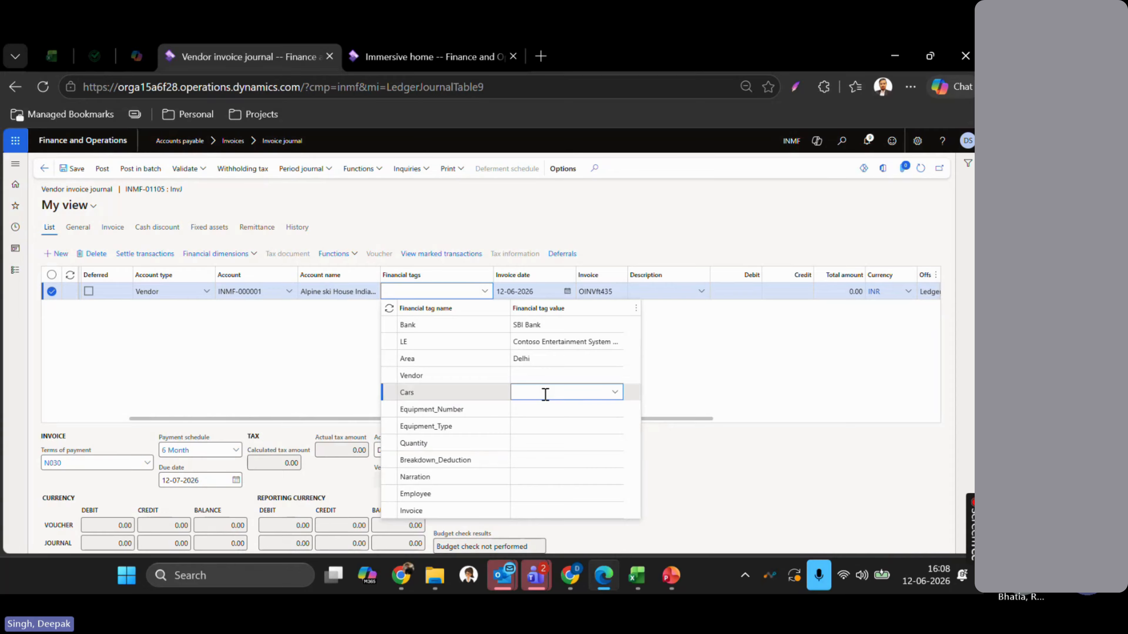
left_click(688, 364)
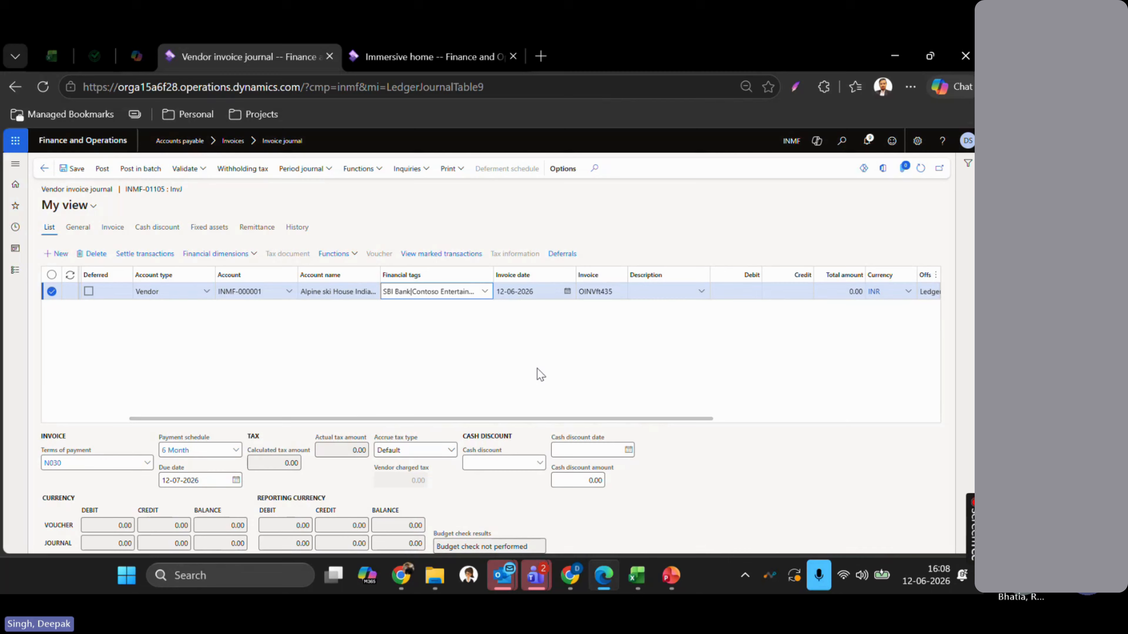
scroll(538, 373, "right", 3)
scroll(538, 373, "right", 3)
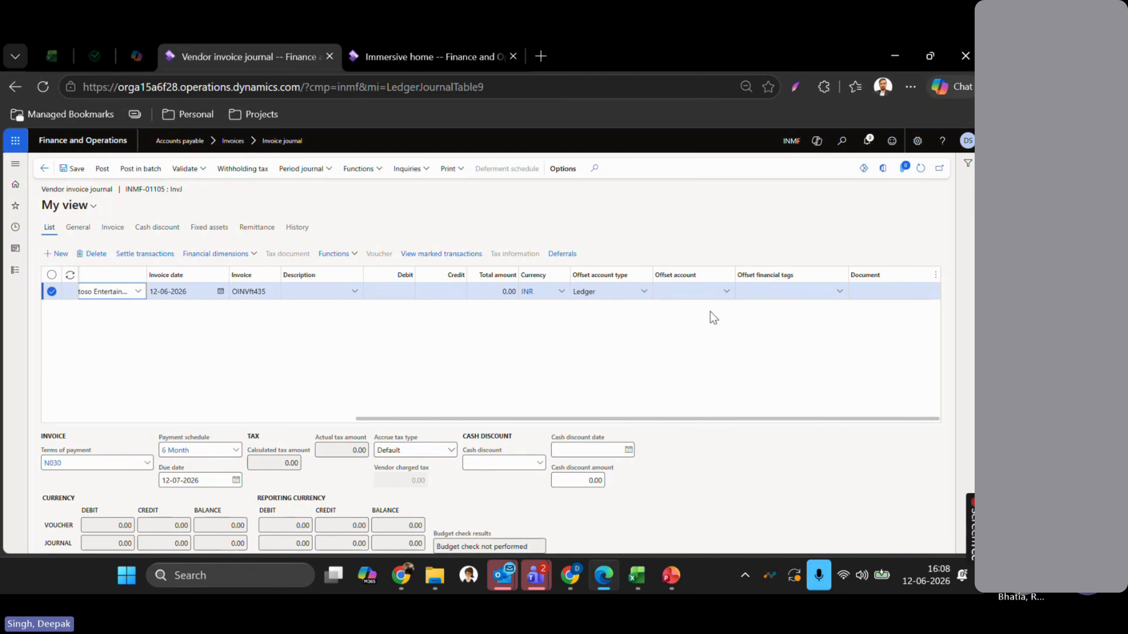
left_click(673, 293)
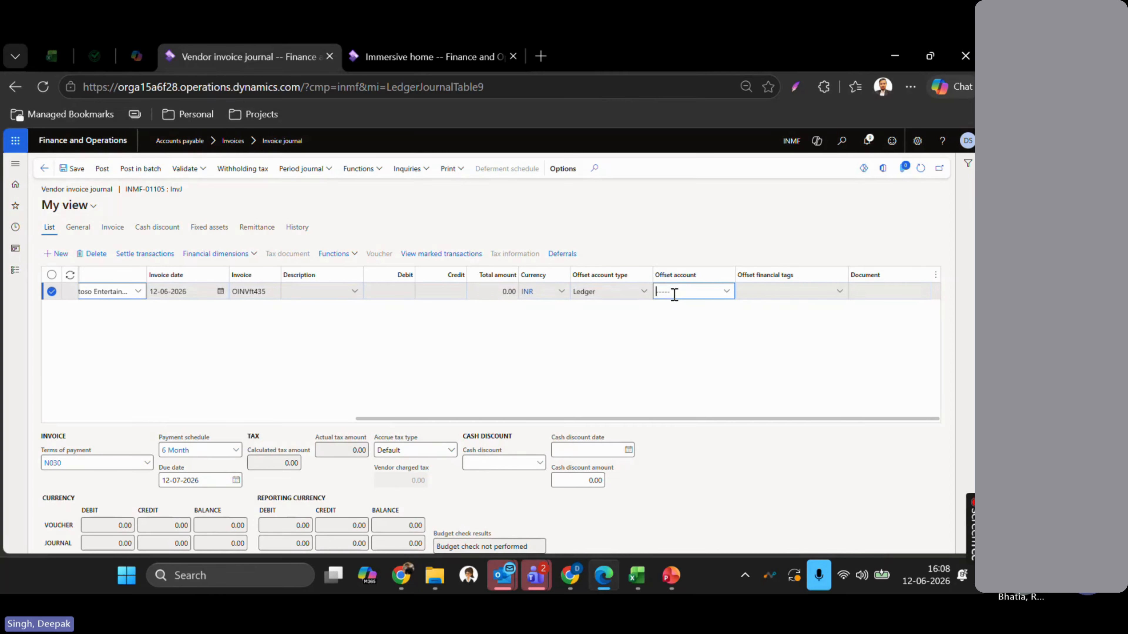
left_click(575, 322)
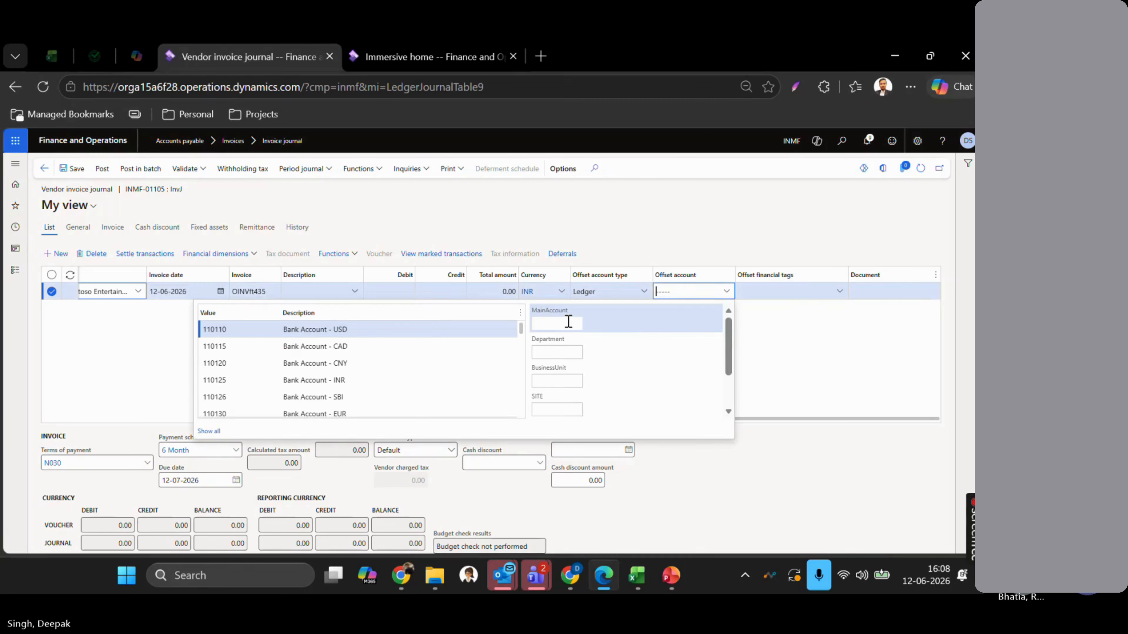
type("*expense")
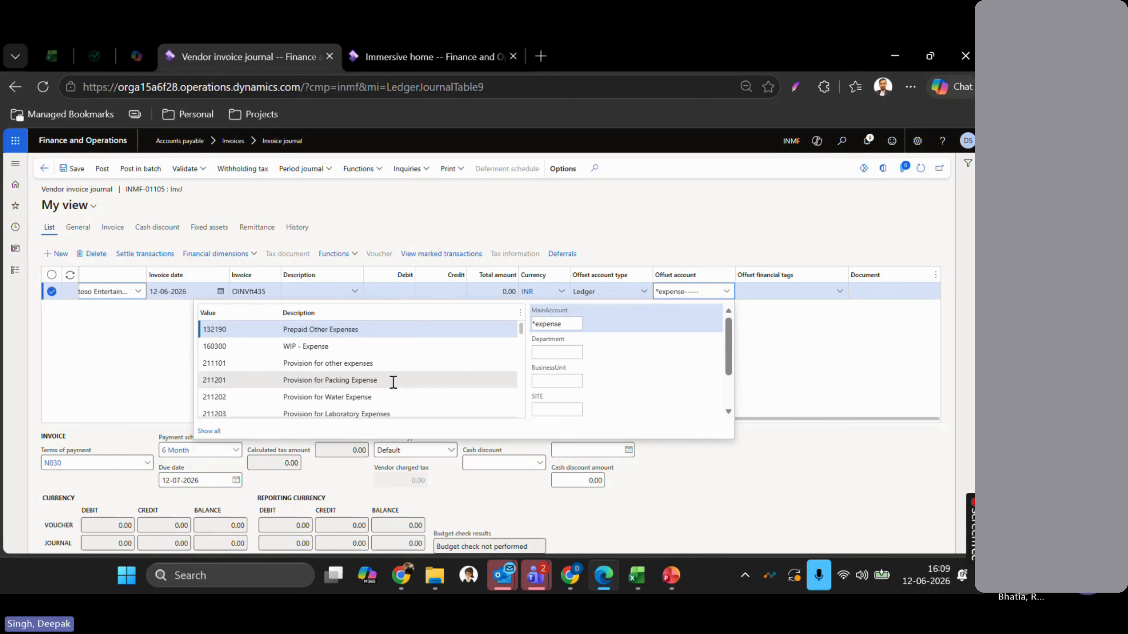
scroll(363, 382, "down", 5)
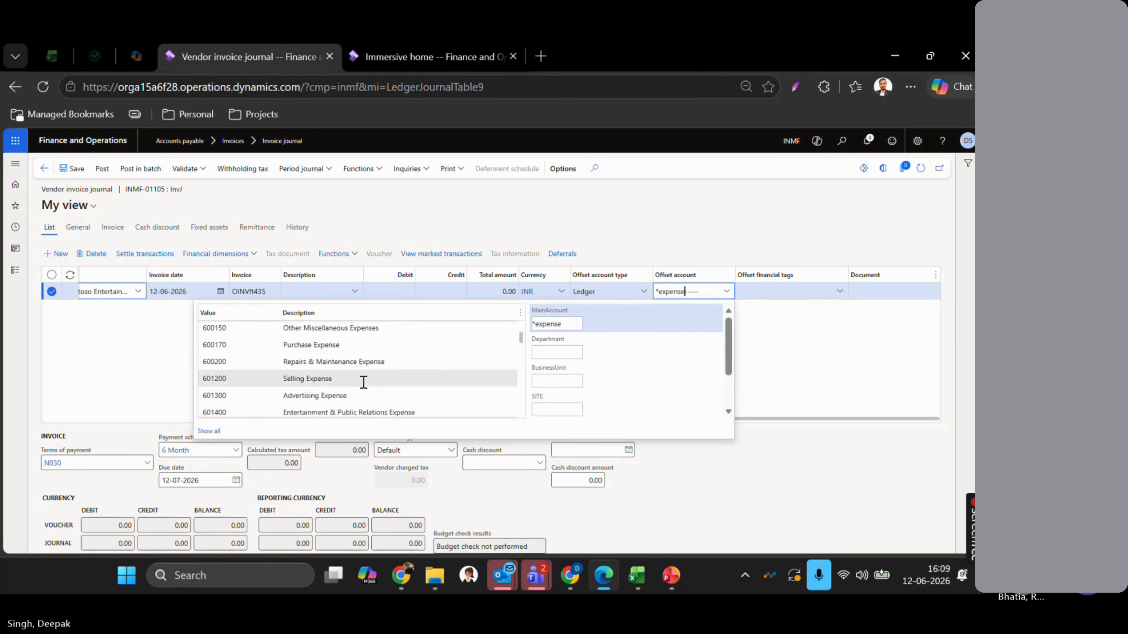
left_click(364, 393)
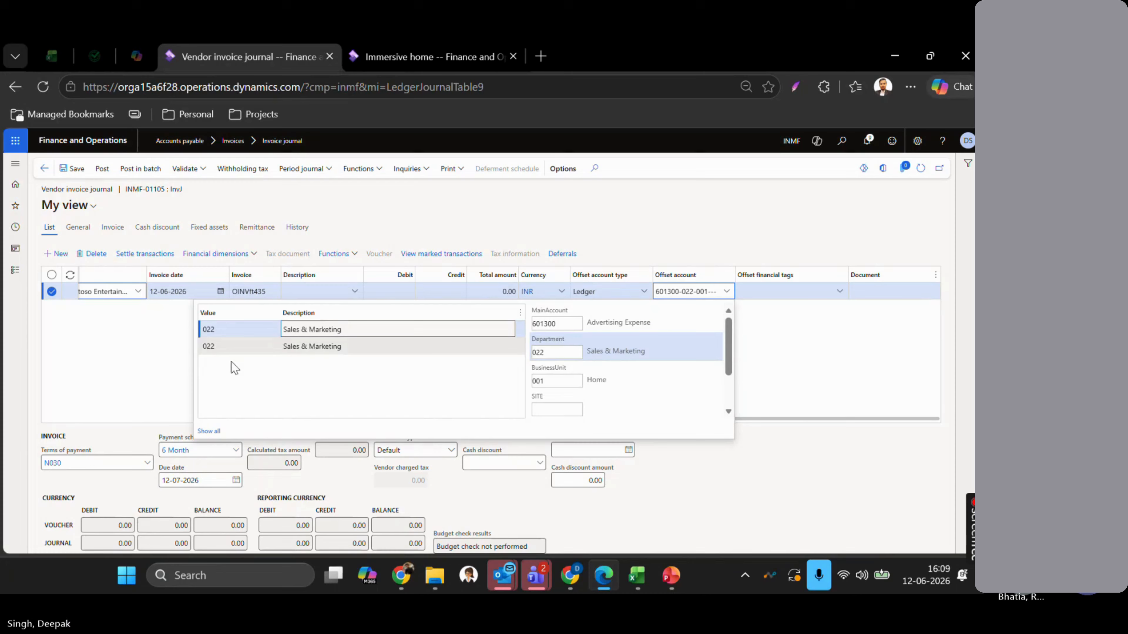
left_click(136, 365)
key("Tab")
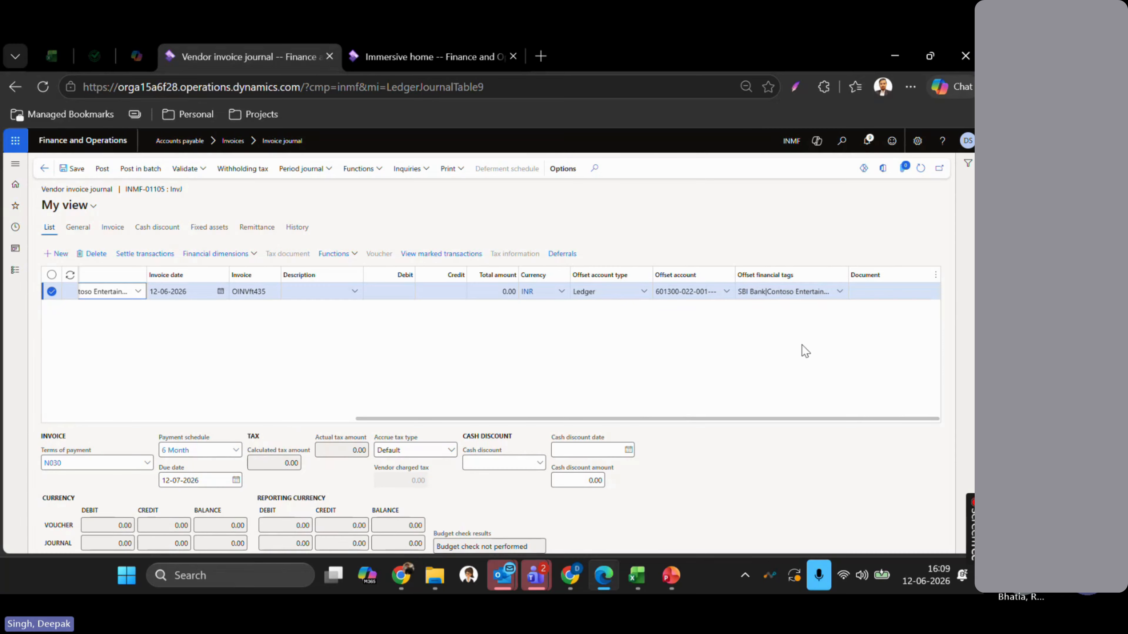
- Check the offset tags show SBI Bank and Contoso Entertainment, then save the line
left_click(839, 292)
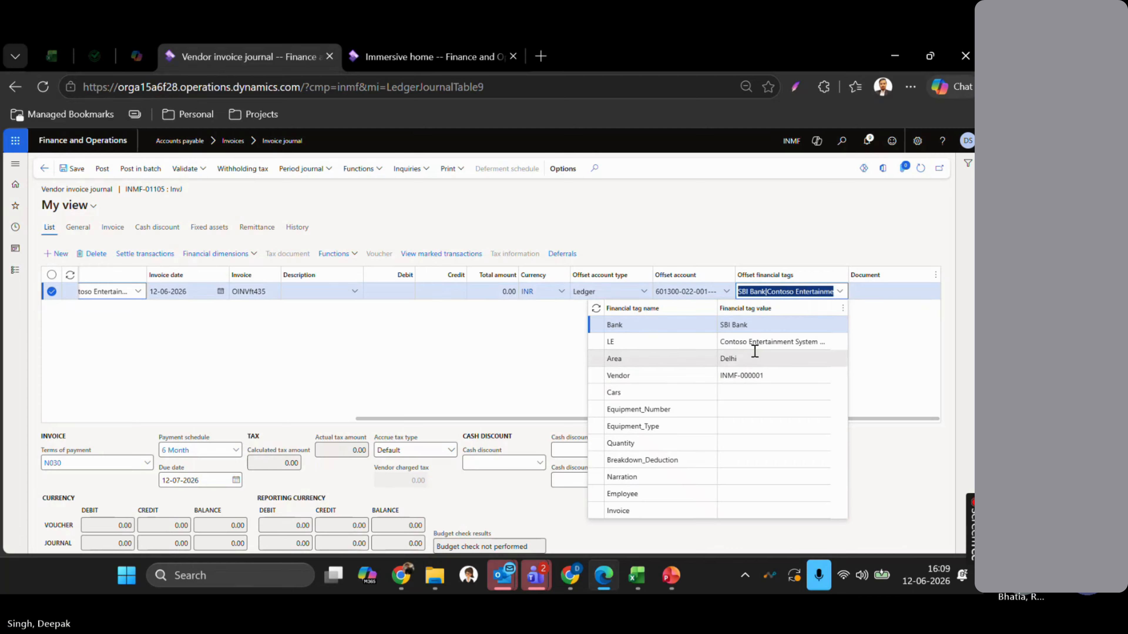
left_click(449, 345)
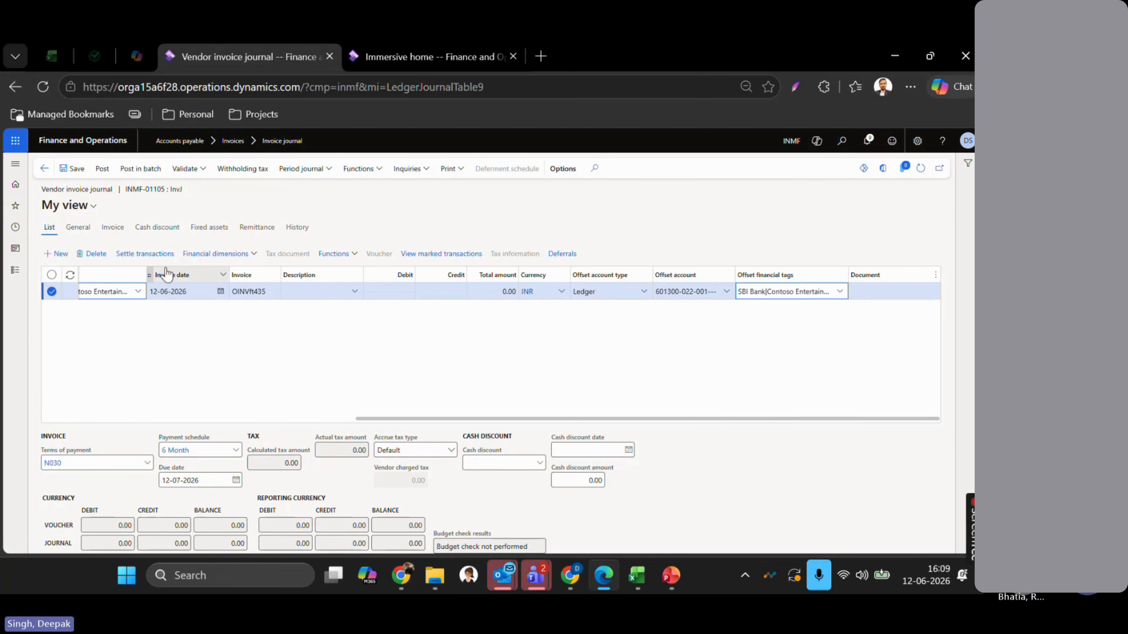
left_click(73, 169)
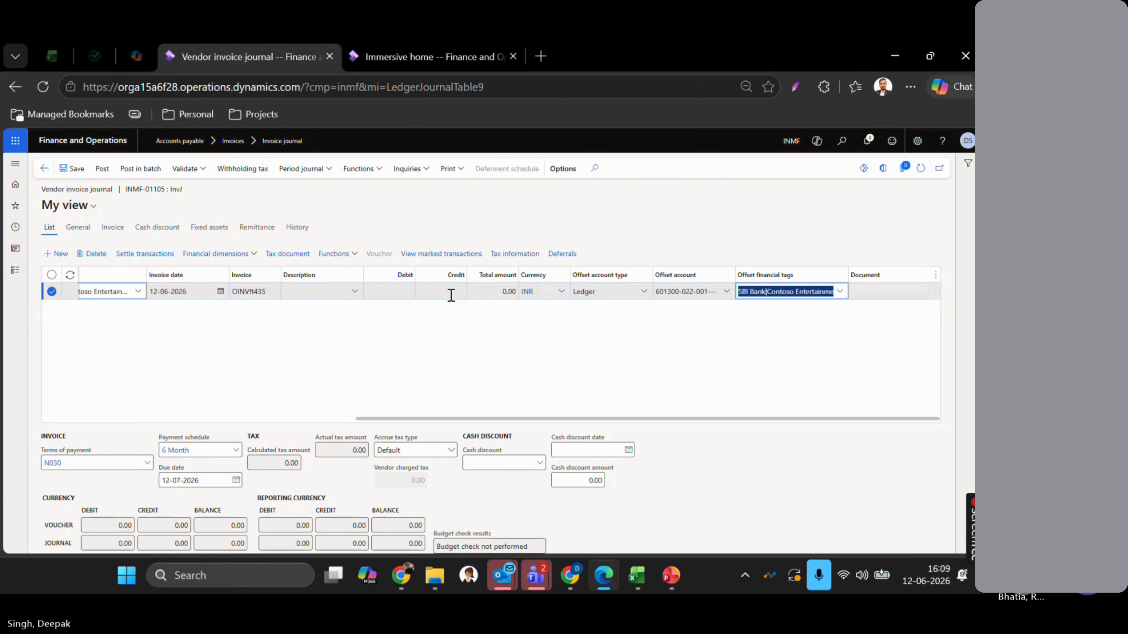
- Enter a 2,000.00 INR credit on the line and post journal INMF-01105
left_click(451, 295)
type("2000")
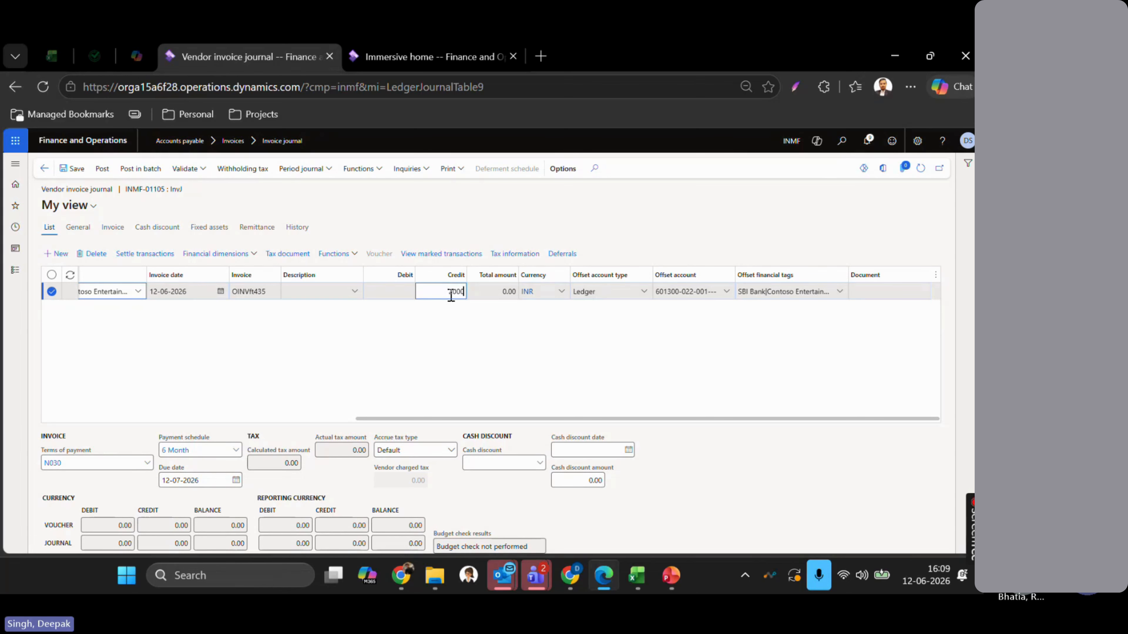
key("Tab")
left_click(107, 169)
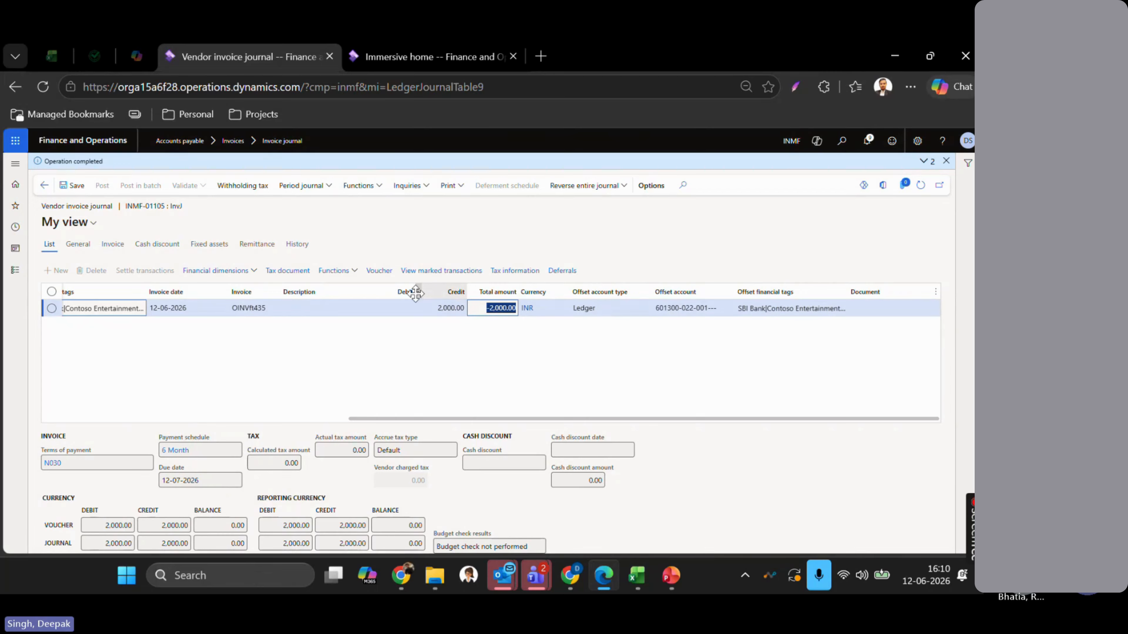
- Open the posted voucher and inspect the Bank, LE, Area and Vendor tags on its transactions
left_click(380, 272)
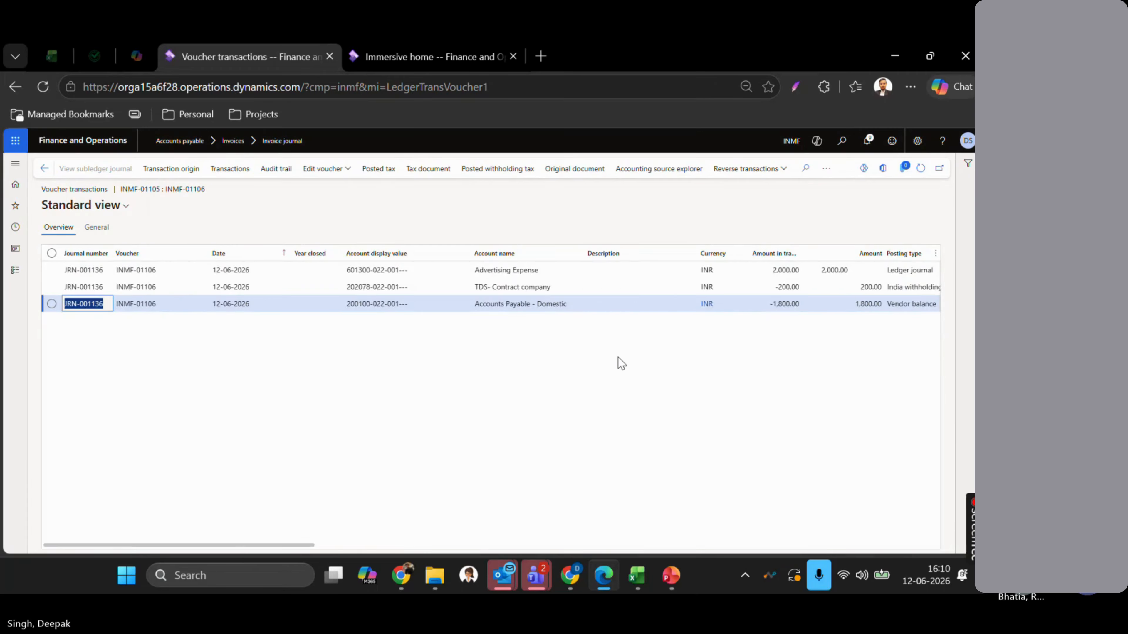
scroll(618, 357, "right", 5)
scroll(618, 358, "right", 10)
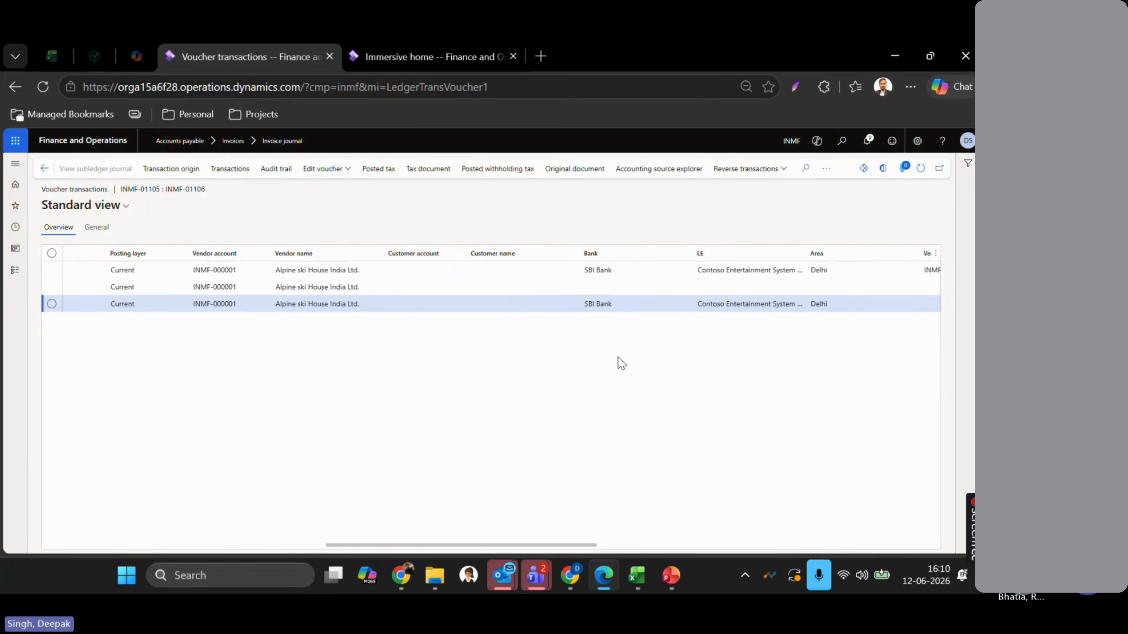
scroll(618, 357, "right", 4)
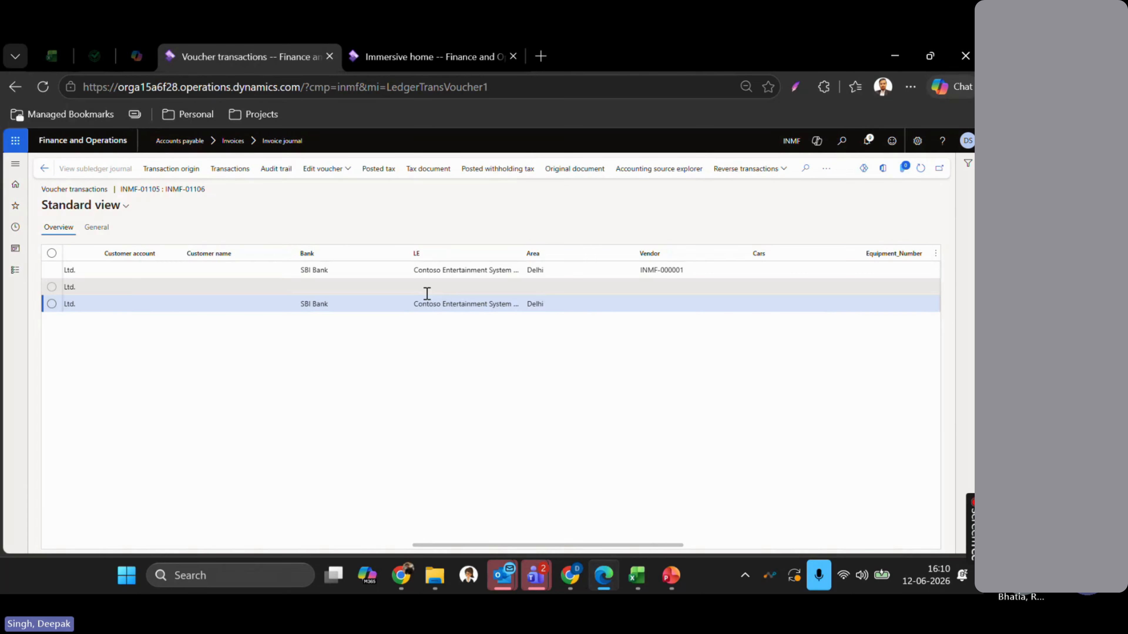
scroll(402, 290, "right", 3)
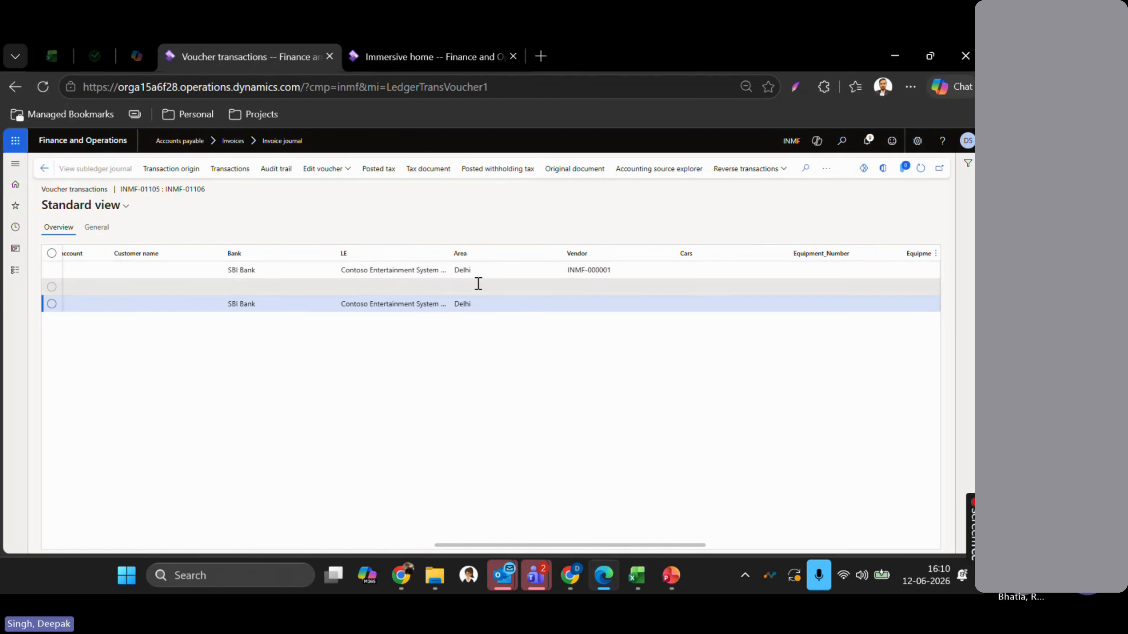
left_click_drag(627, 269, 569, 270)
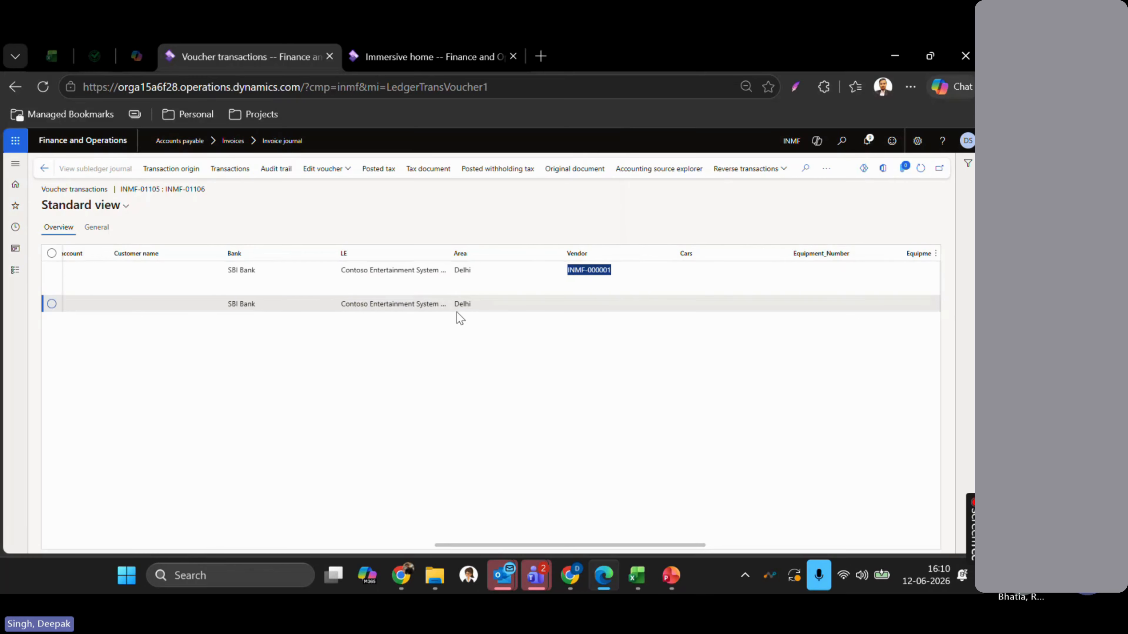
scroll(457, 313, "right", 1)
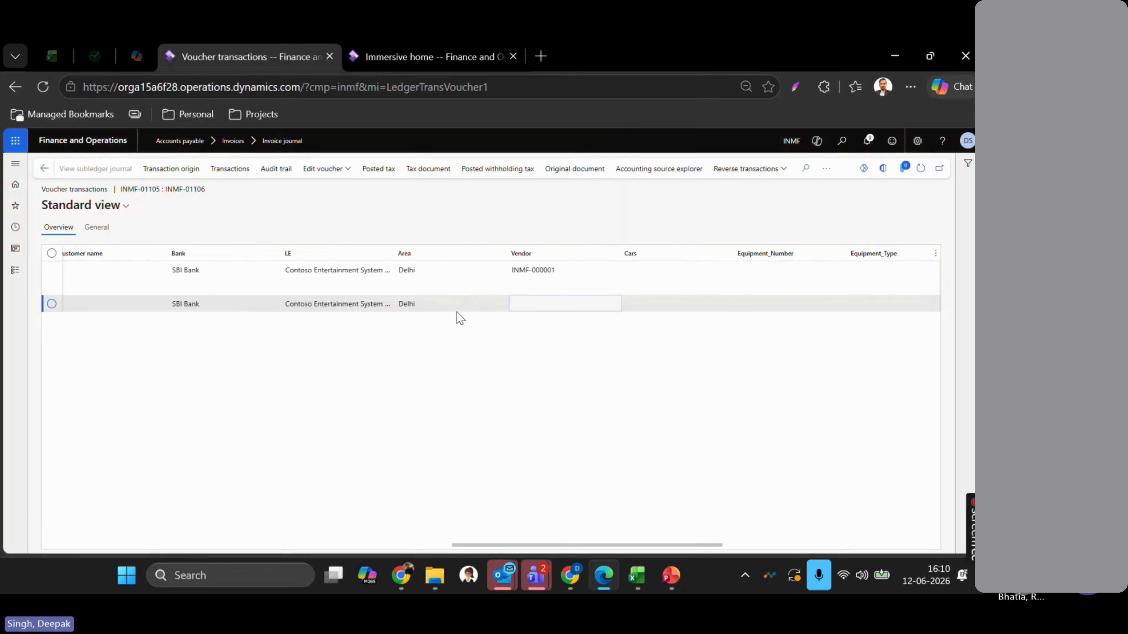
left_click(435, 262)
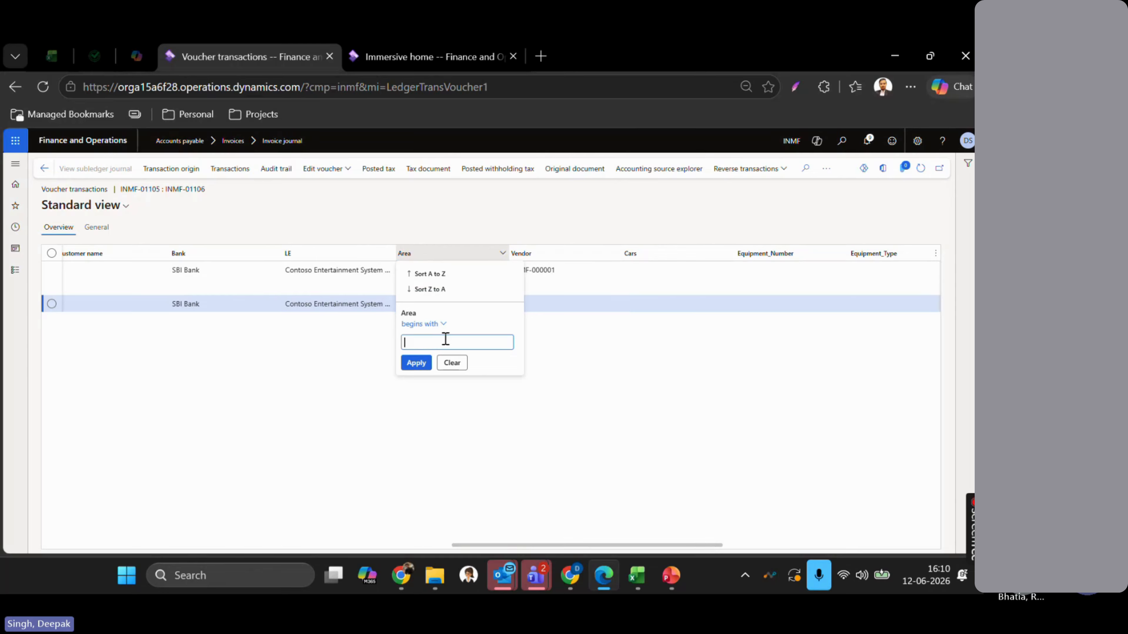
left_click(311, 362)
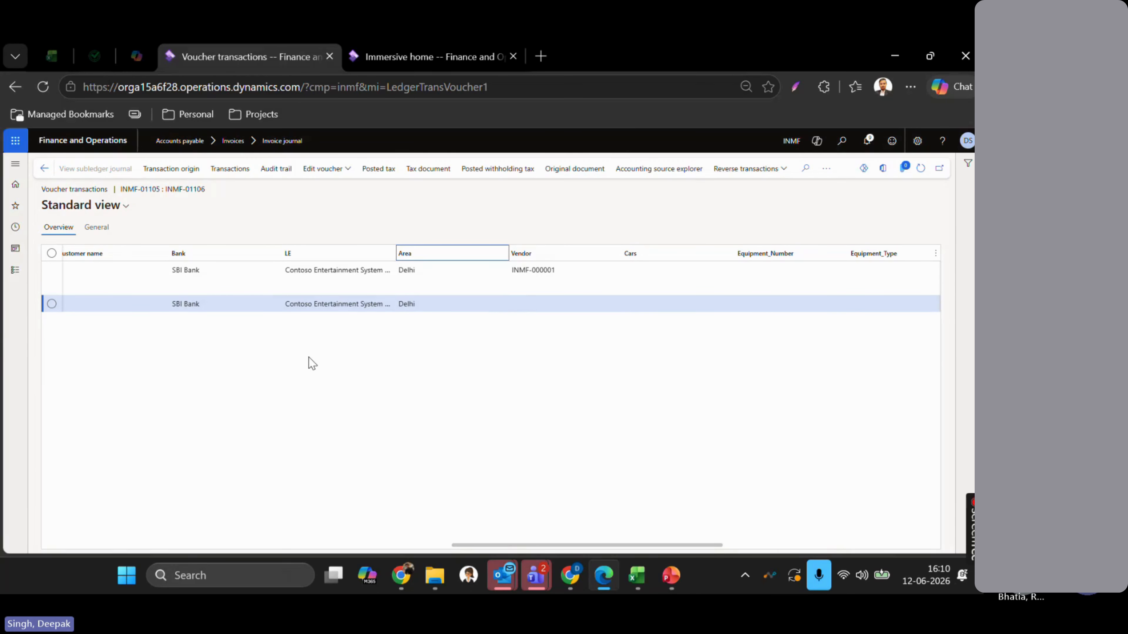
- Return to the vendor invoice journal and bring up the Financial Tags PowerPoint presentation
scroll(314, 292, "left", 1)
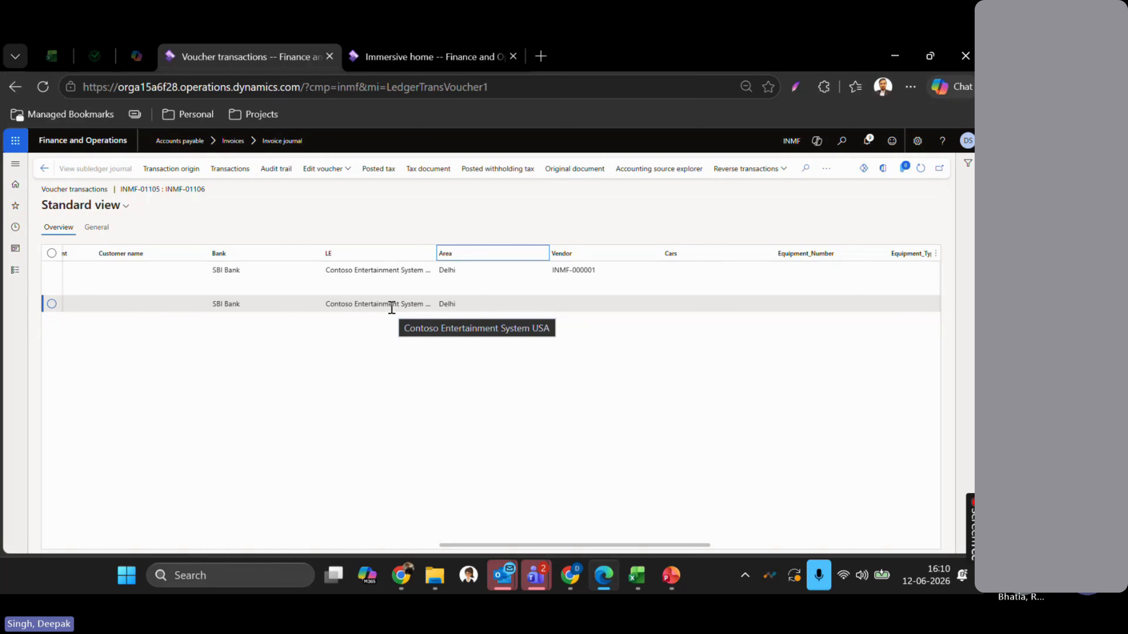
scroll(391, 308, "left", 5)
scroll(391, 307, "left", 3)
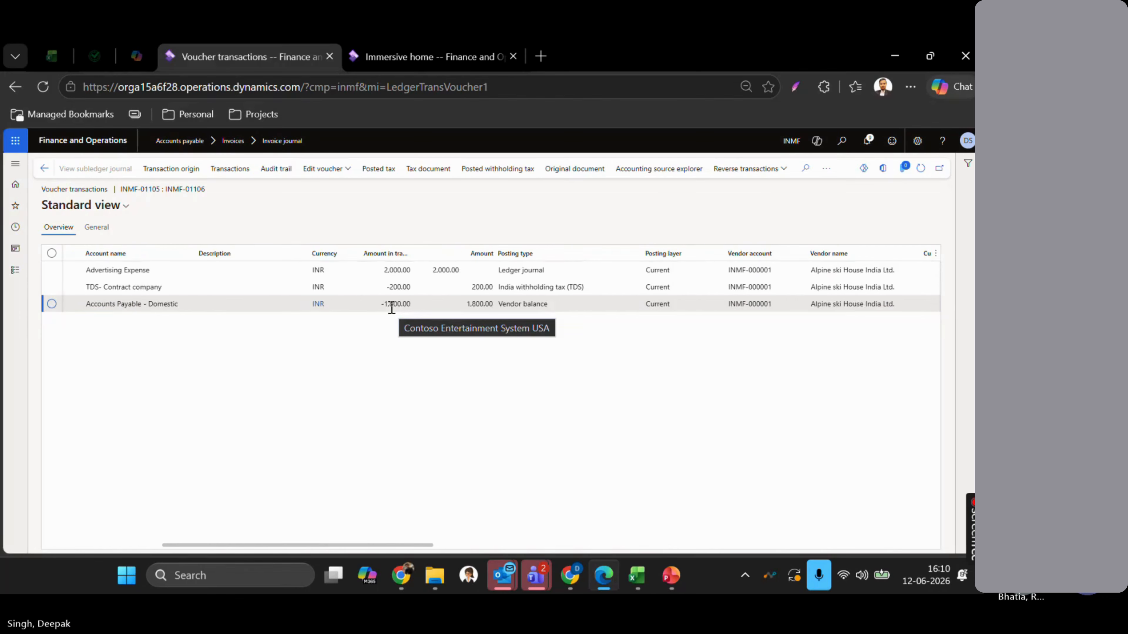
left_click(43, 170)
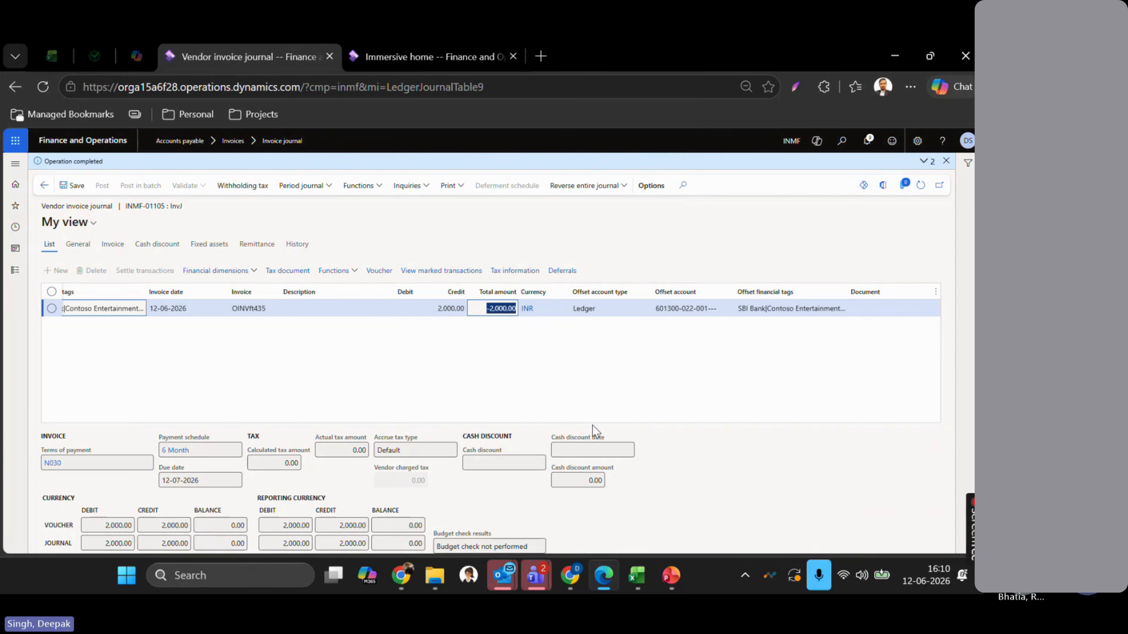
left_click(671, 576)
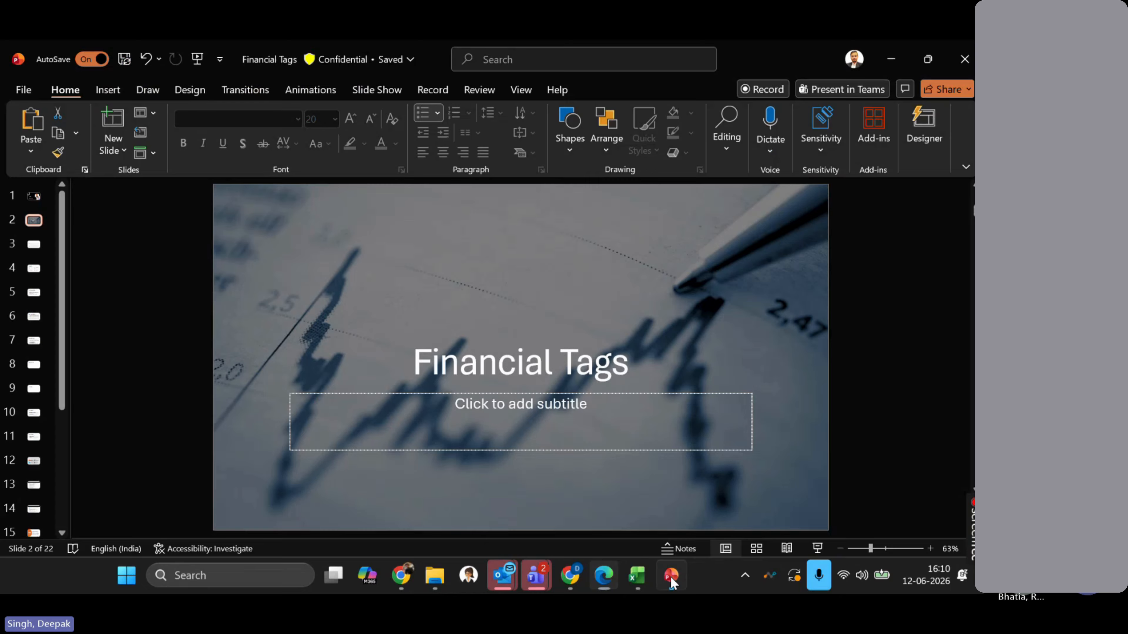
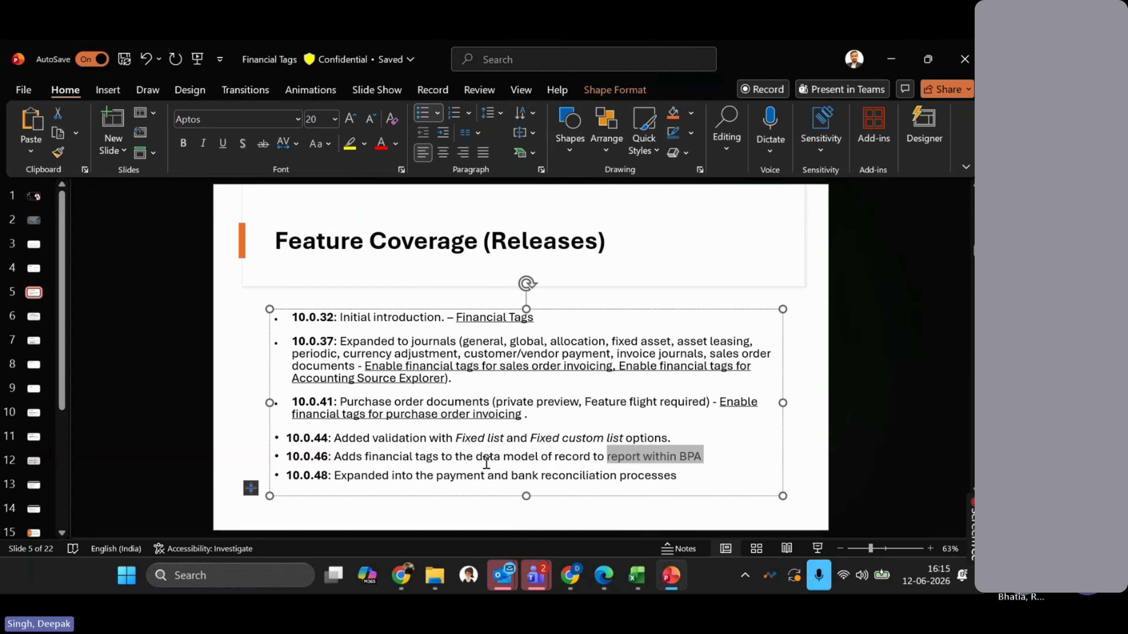
- Advance the deck to slide 6, Setup & Configuration, then return to the Dynamics 365 browser window
scroll(485, 462, "down", 1)
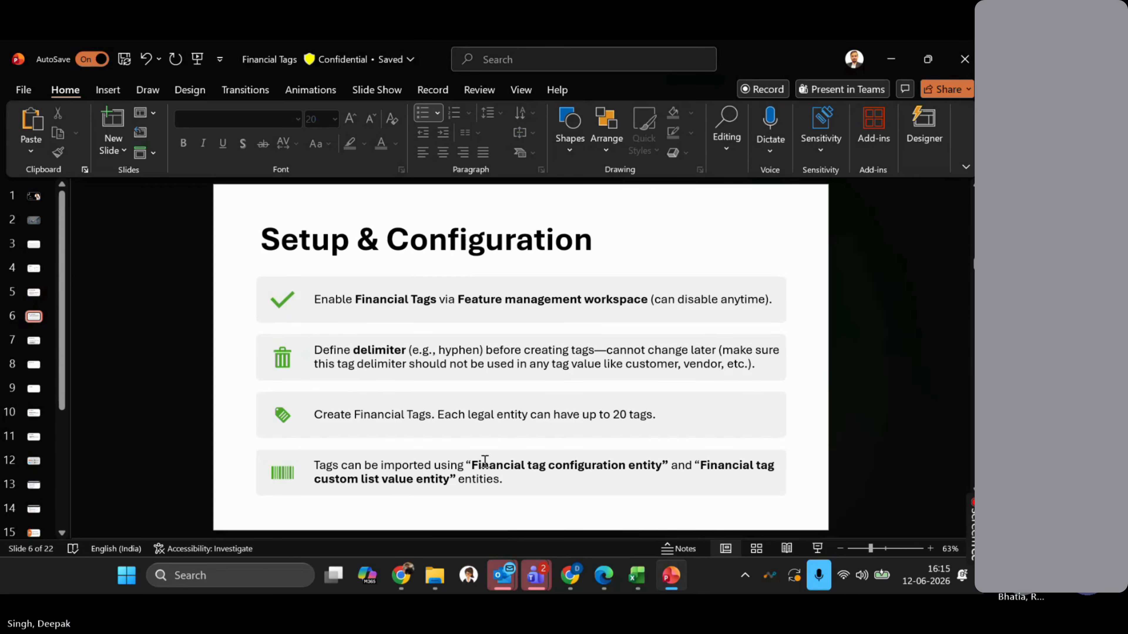
scroll(485, 462, "up", 1)
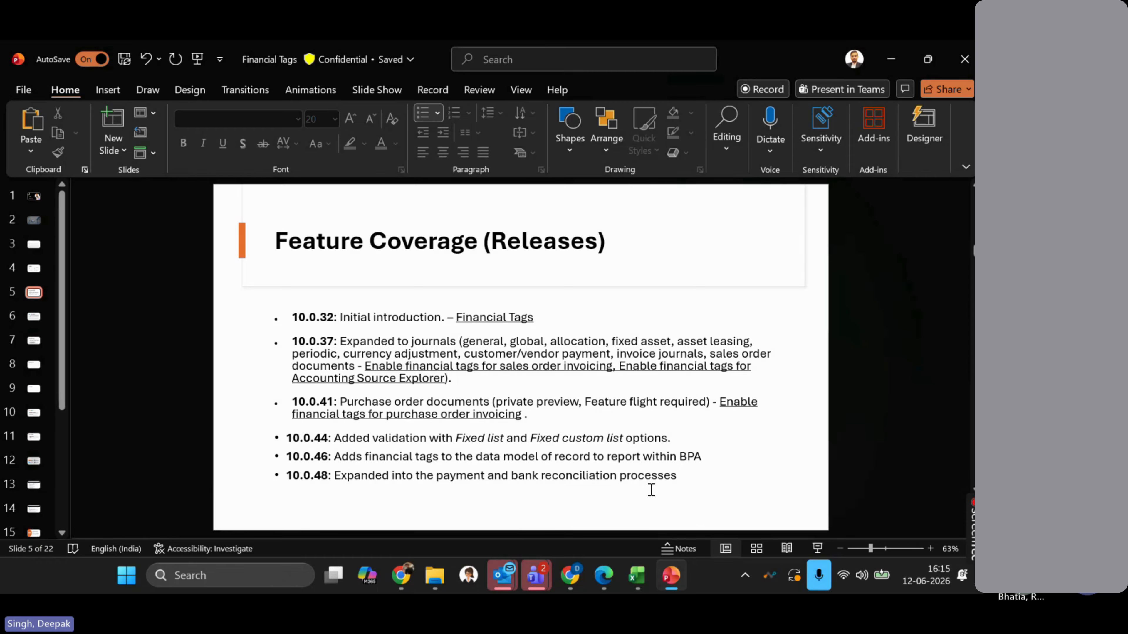
key("Page_Down")
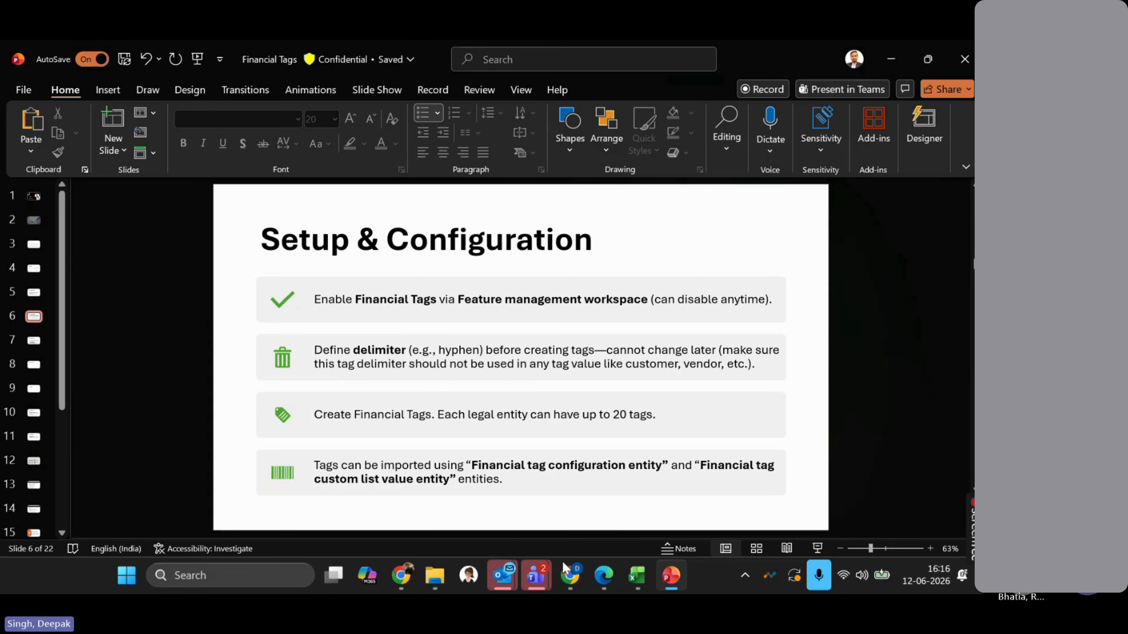
left_click(598, 584)
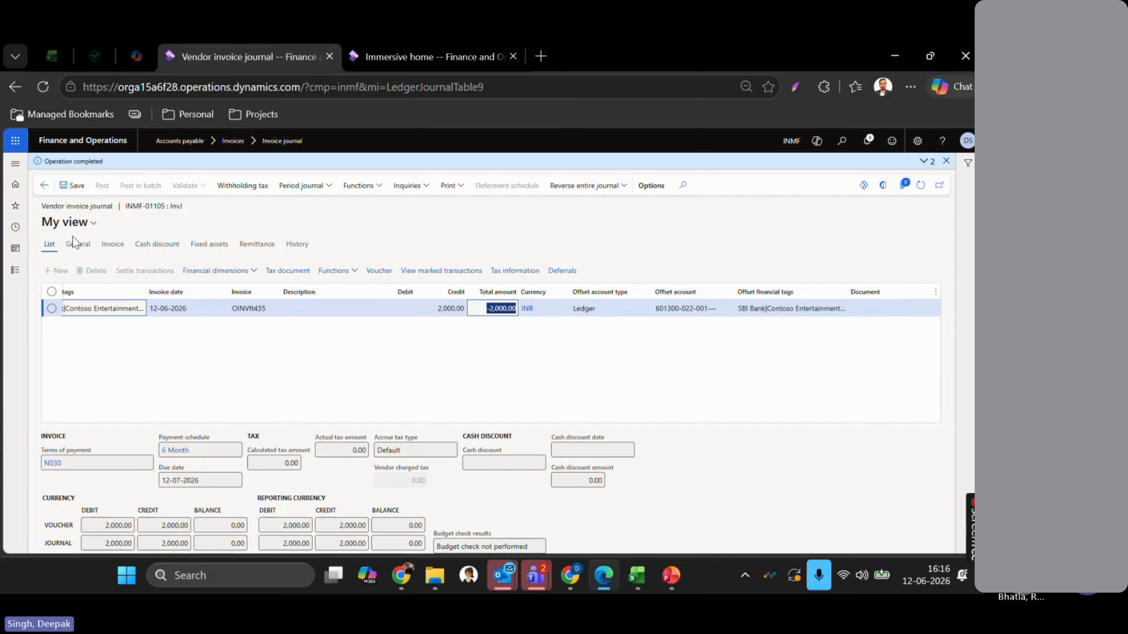
- Open the navigation pane and briefly expand and collapse the Recent and Workspaces lists
left_click(18, 272)
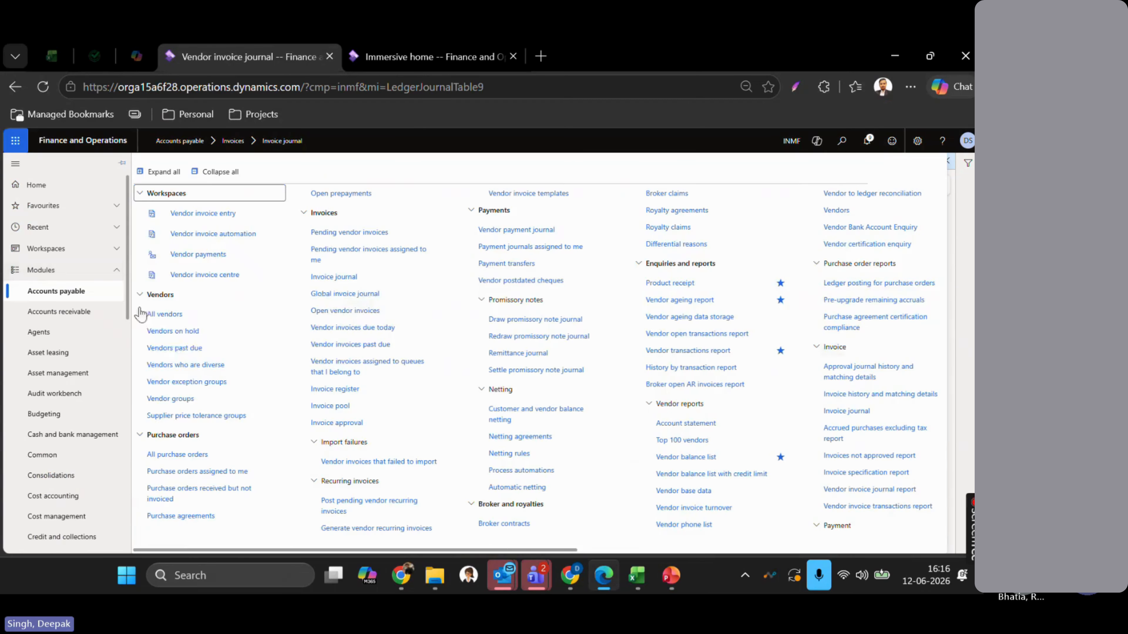
scroll(54, 365, "down", 3)
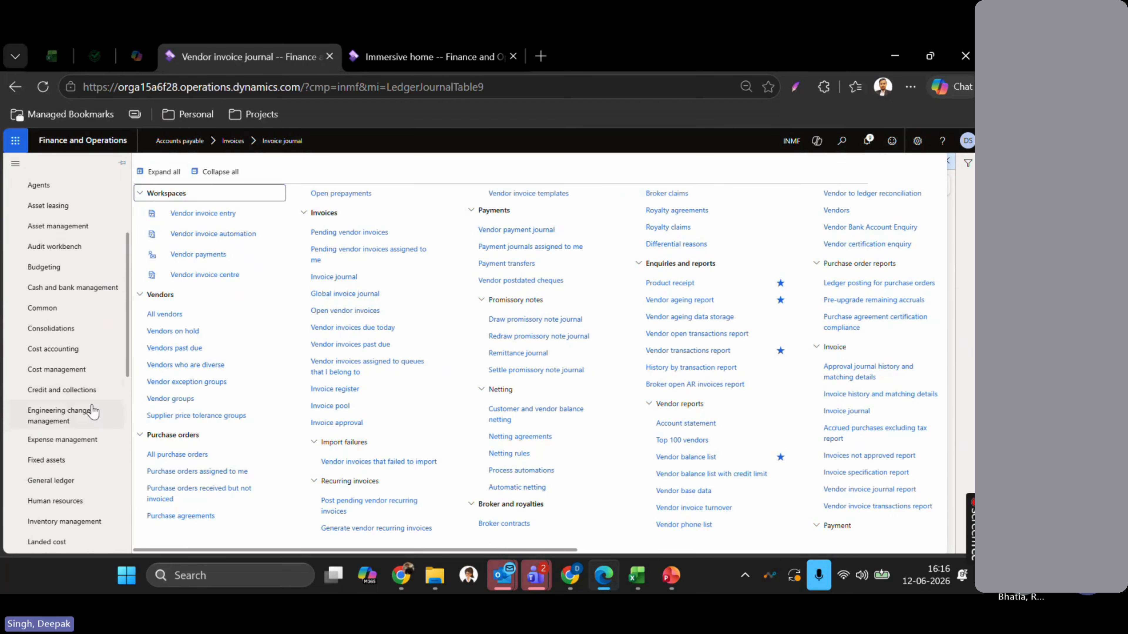
scroll(91, 404, "down", 2)
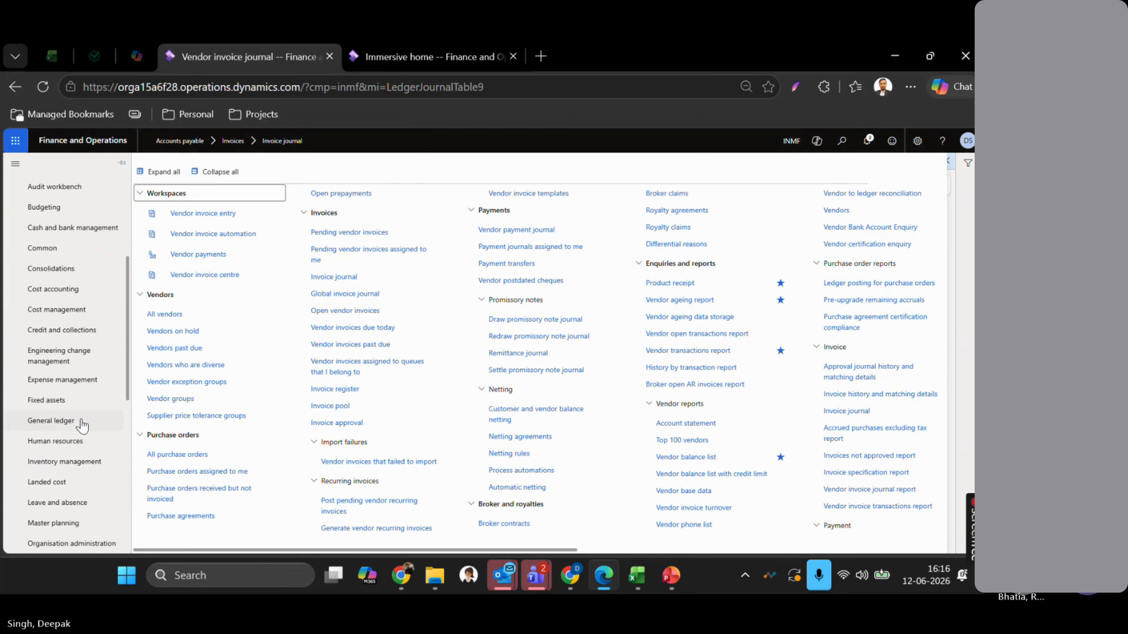
scroll(107, 303, "up", 5)
scroll(104, 299, "down", 1)
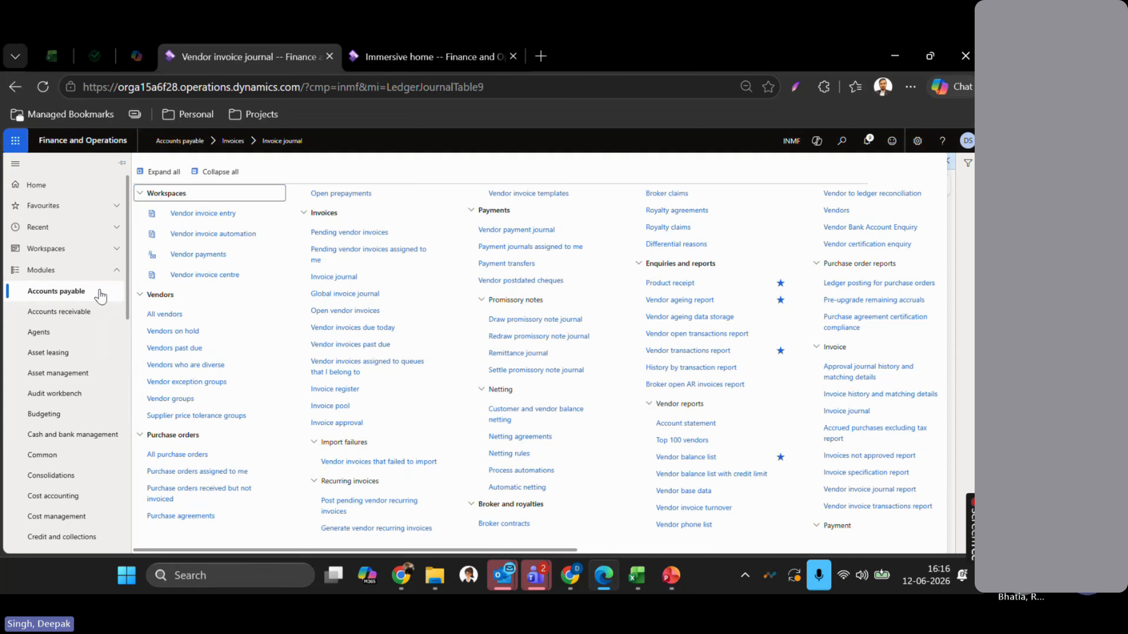
left_click(117, 227)
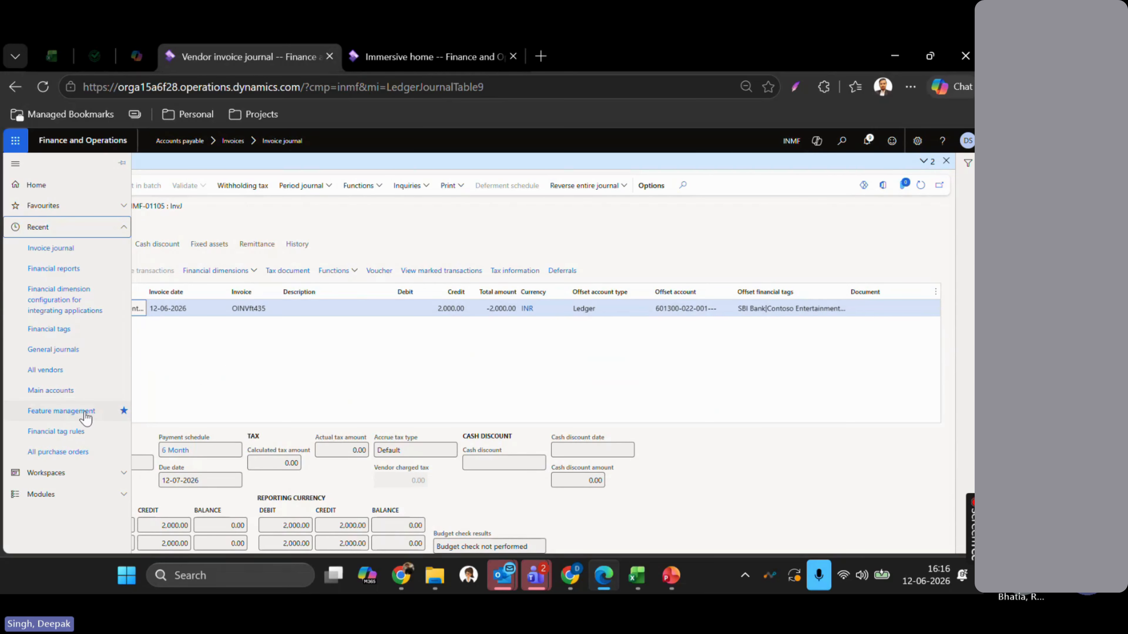
left_click(91, 232)
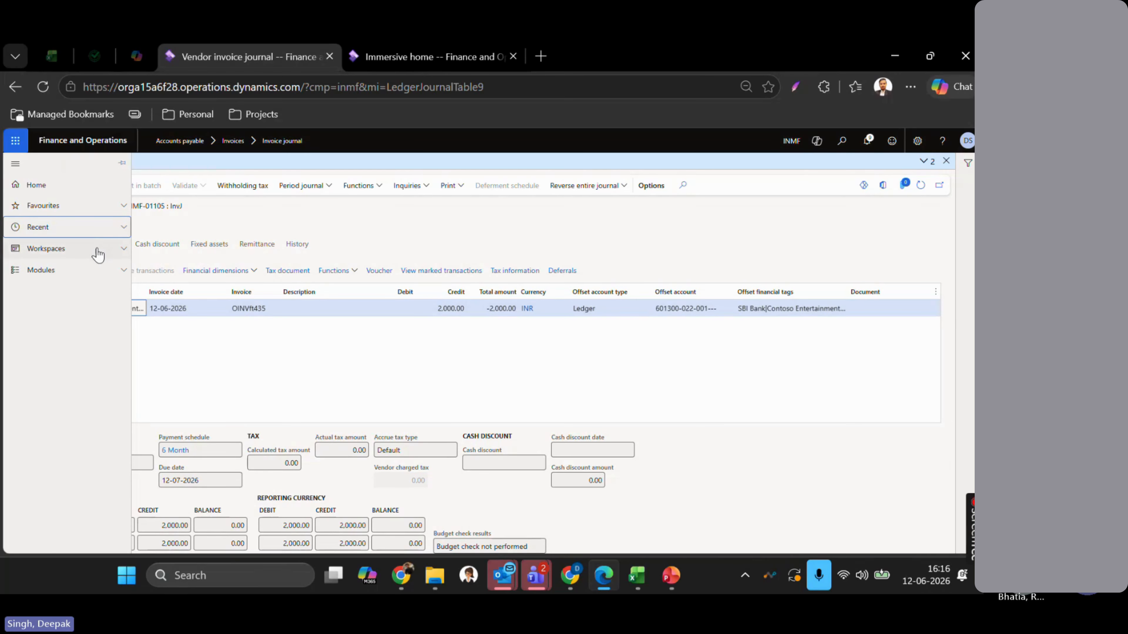
left_click(97, 253)
left_click(98, 256)
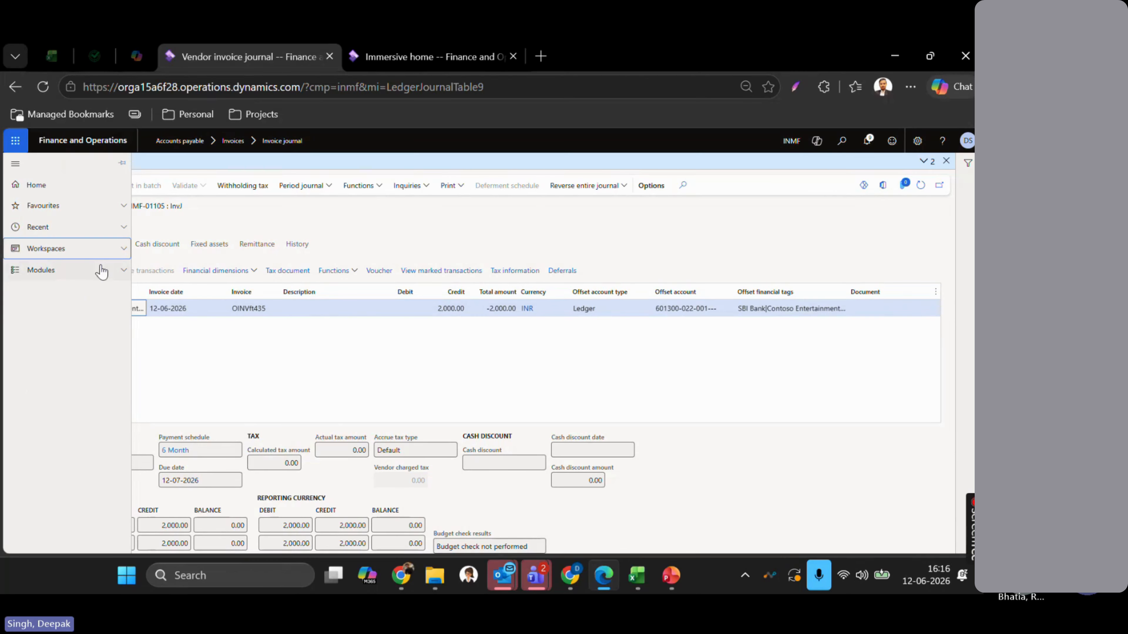
- Open General ledger parameters via Modules > General ledger > Ledger setup
left_click(98, 272)
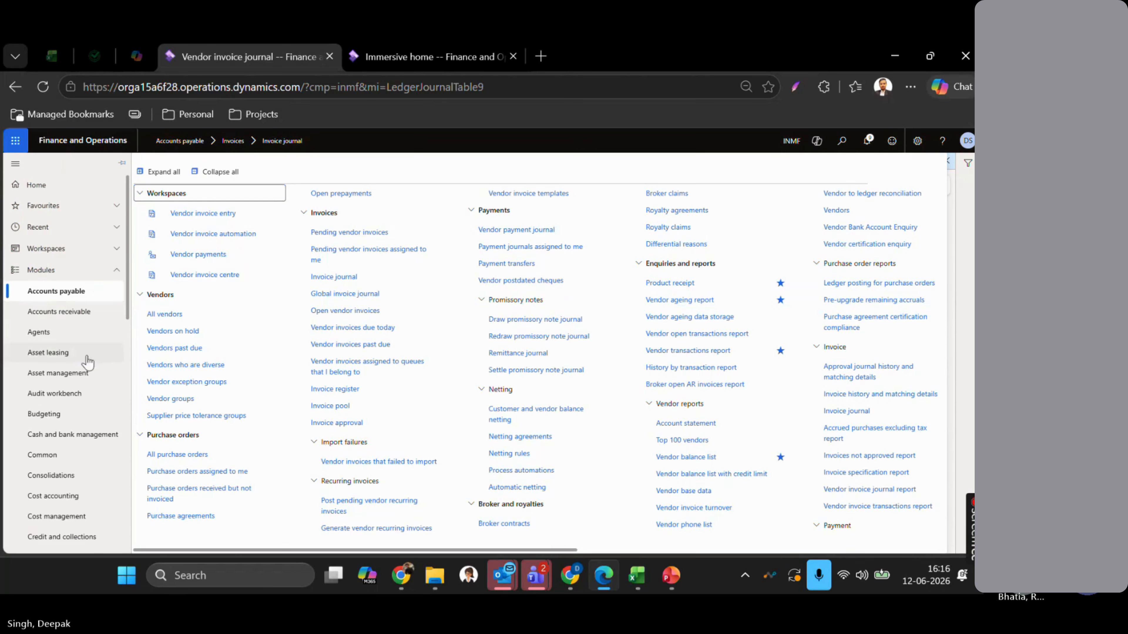
scroll(84, 368, "down", 4)
scroll(84, 368, "down", 2)
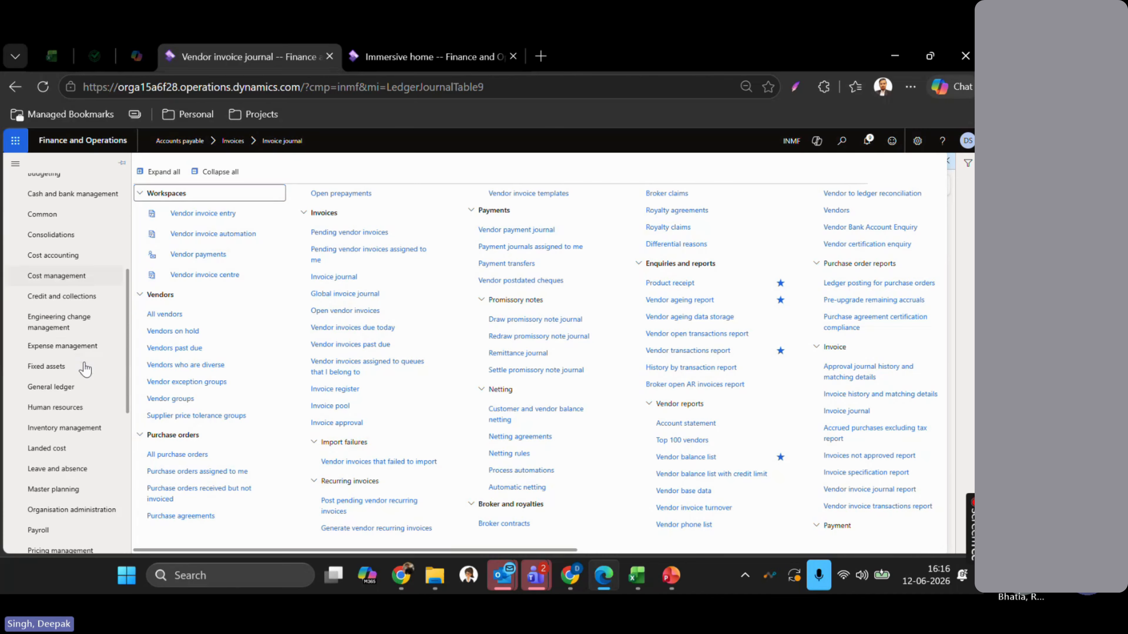
left_click(60, 390)
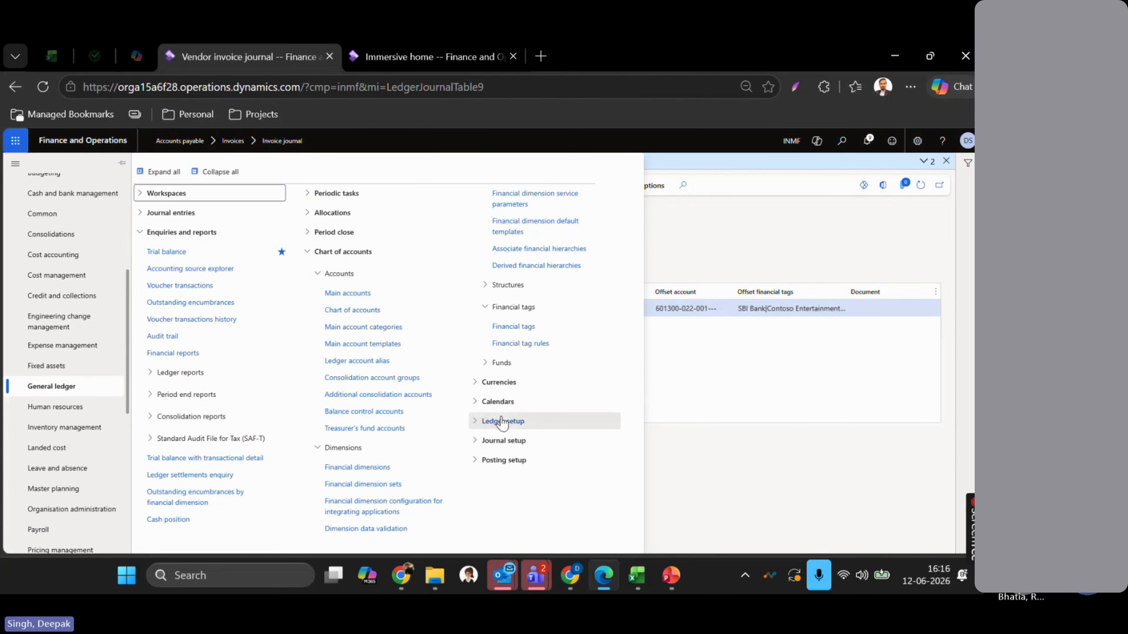
left_click(501, 422)
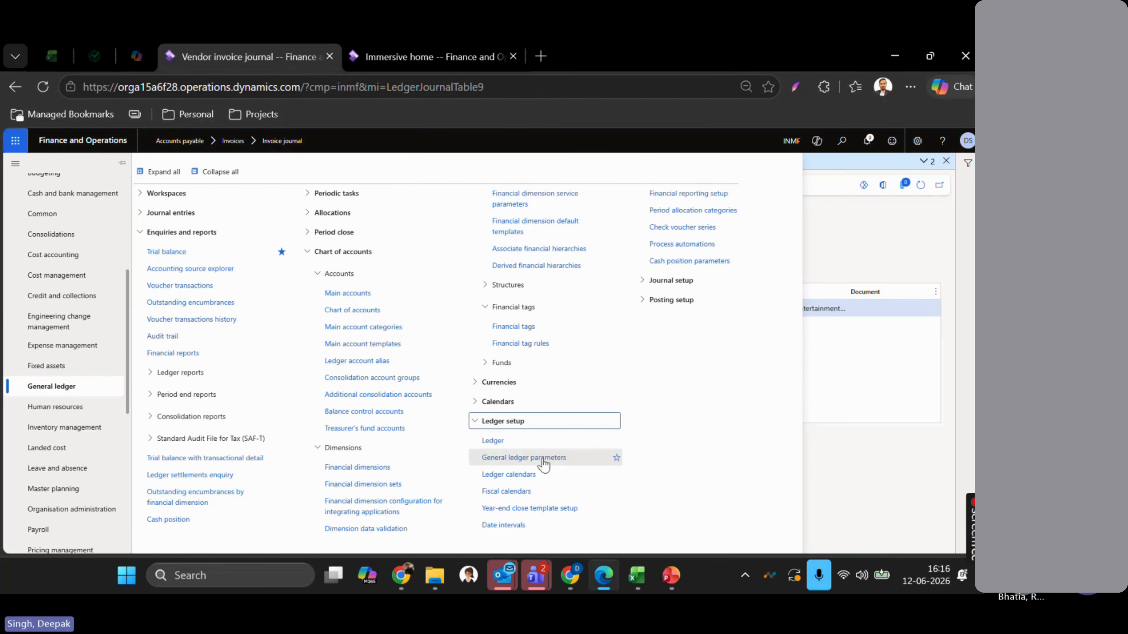
left_click(524, 458)
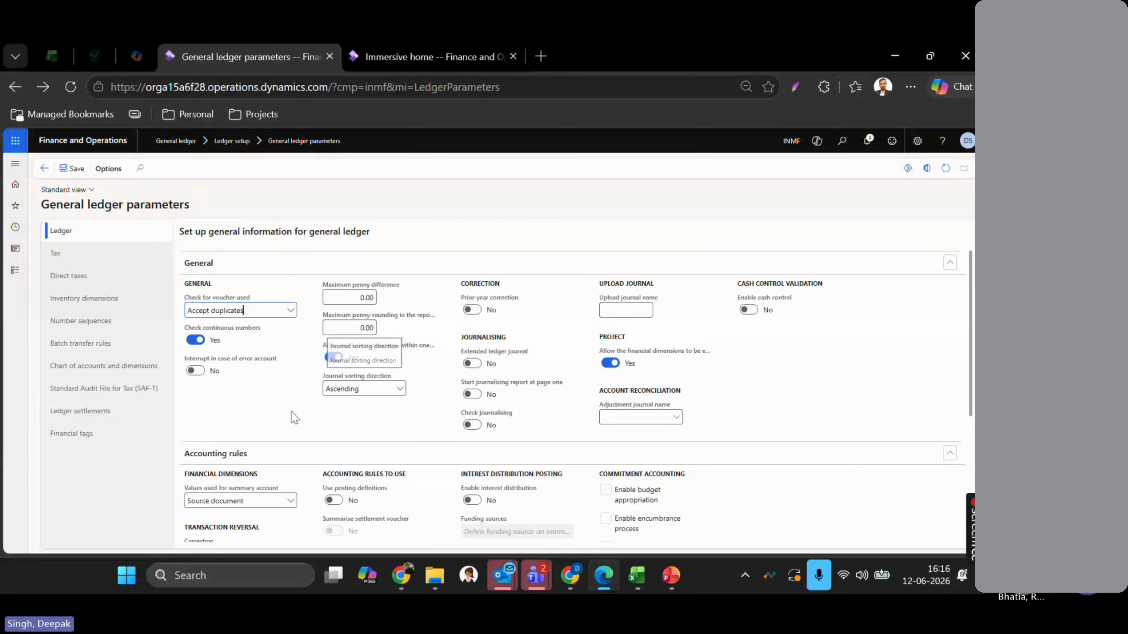
- Show the Financial tags section, where the segment delimiter is '|'
left_click(69, 434)
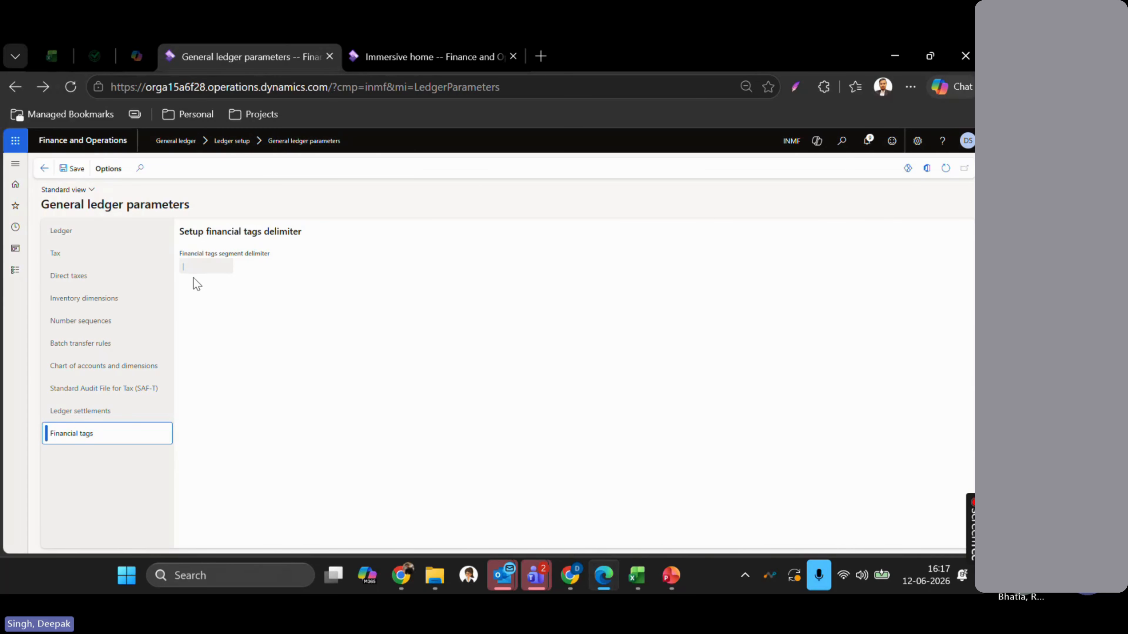
- Open General ledger > Chart of accounts > Financial tags to list the 15 tags from Bank to Invoice
left_click(17, 275)
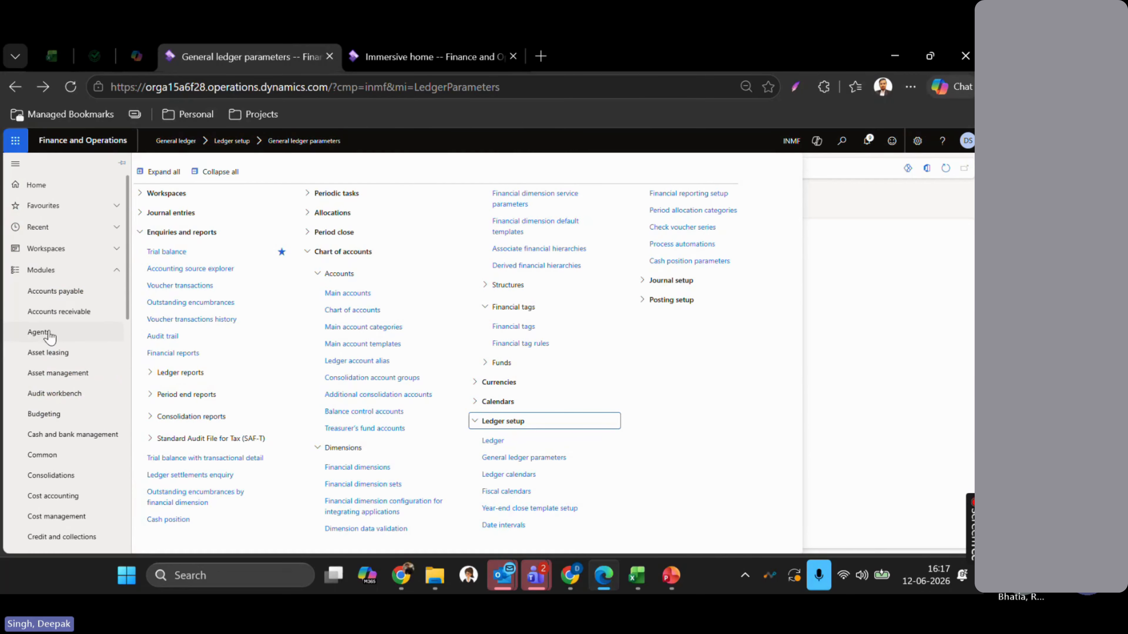
scroll(71, 360, "down", 3)
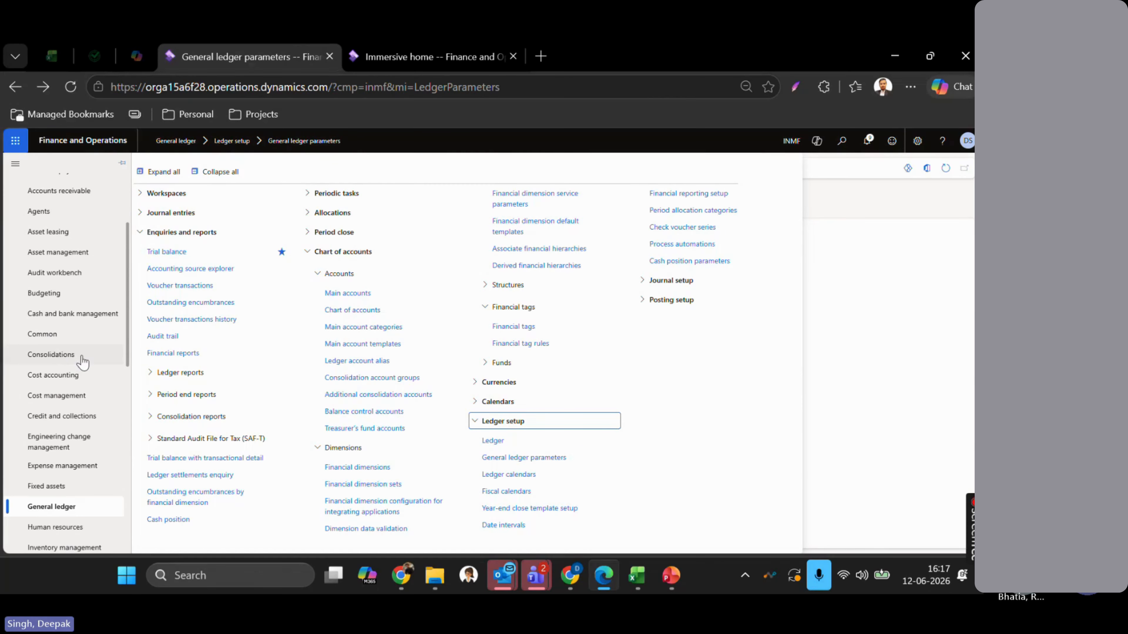
left_click(220, 172)
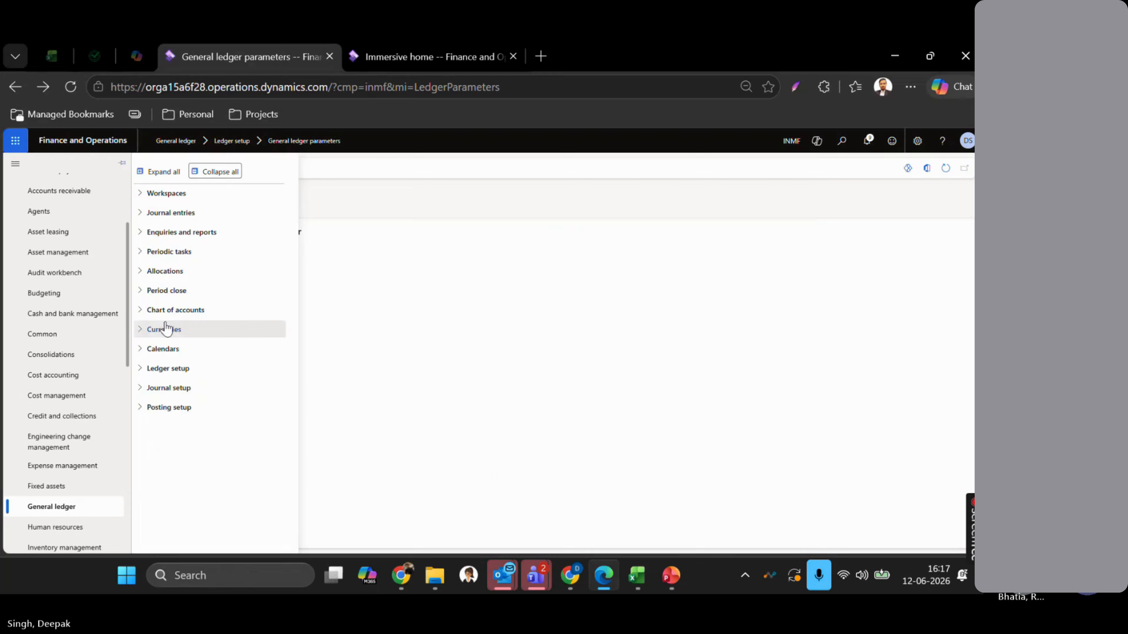
left_click(160, 311)
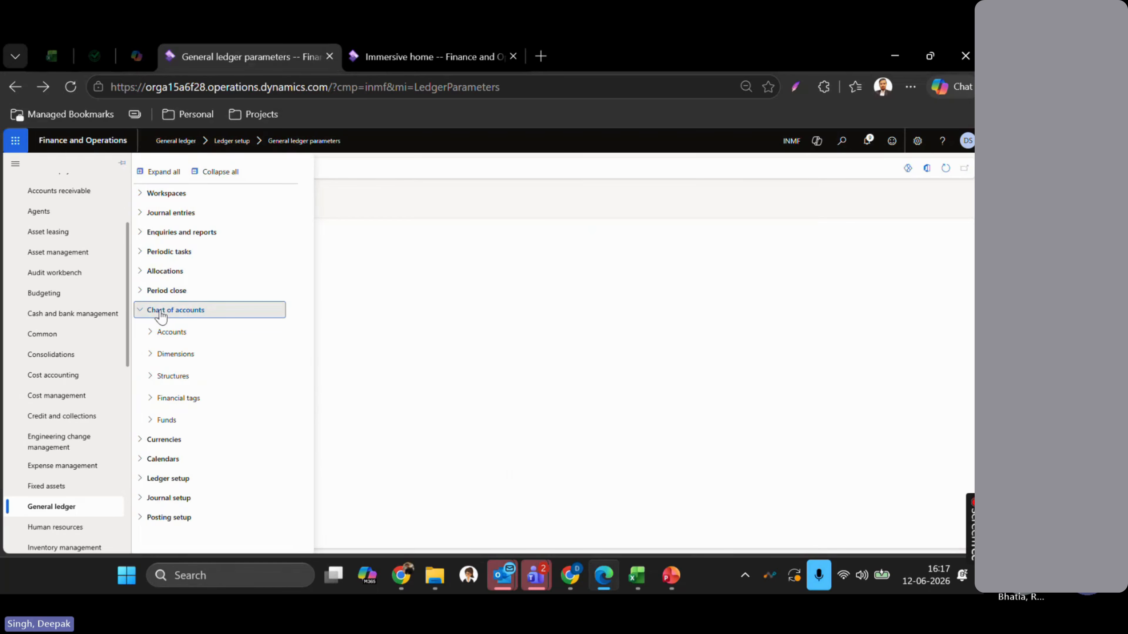
left_click(162, 400)
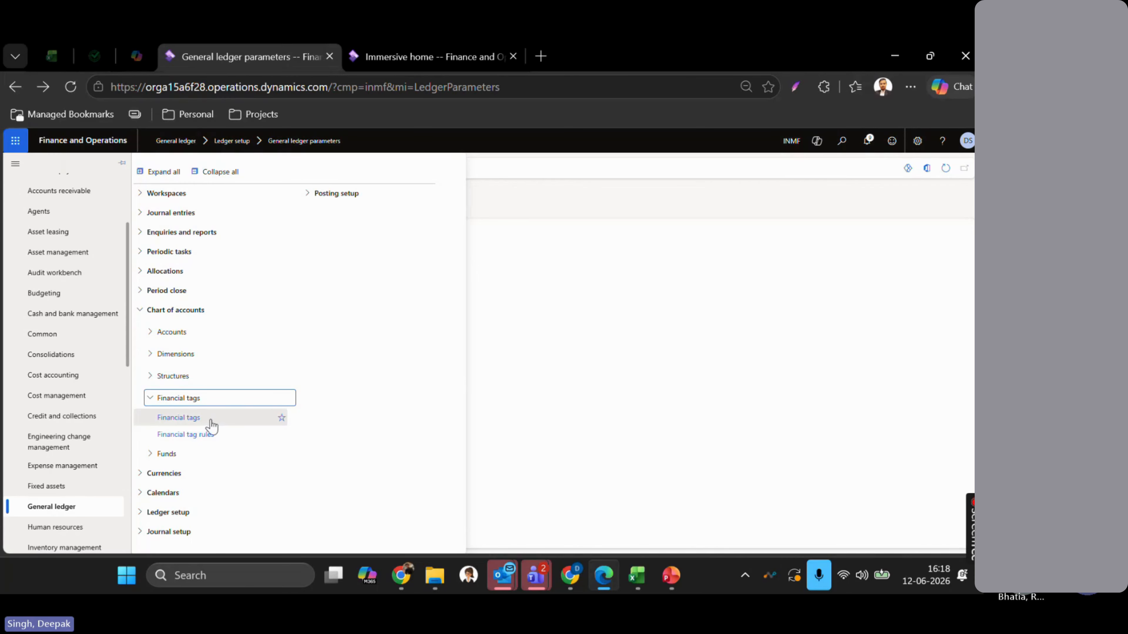
left_click(170, 422)
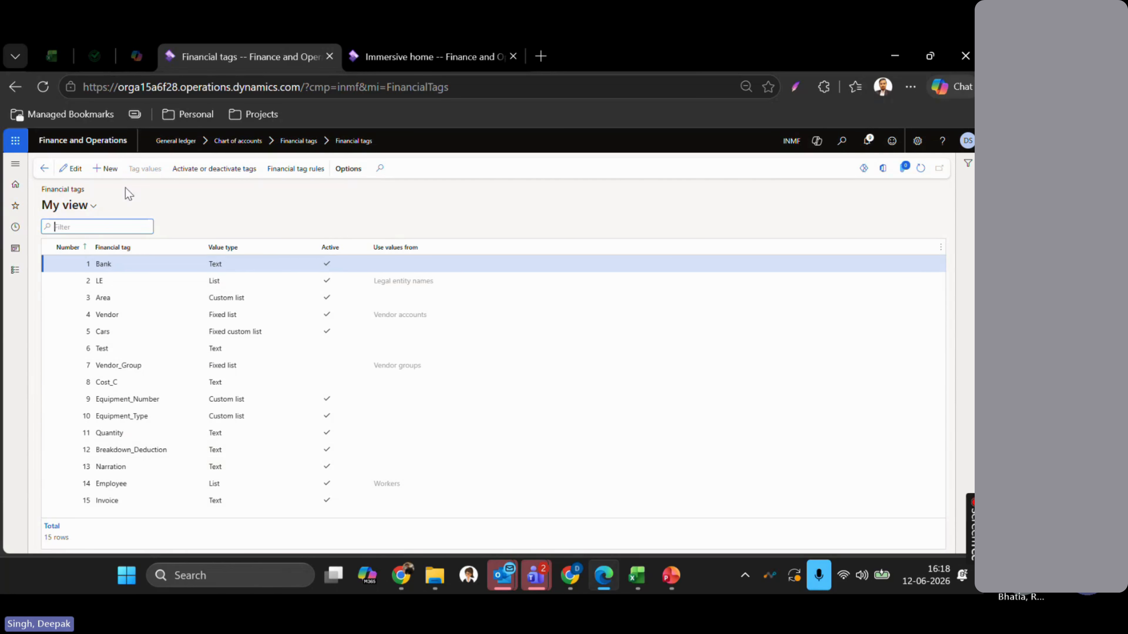
left_click(112, 172)
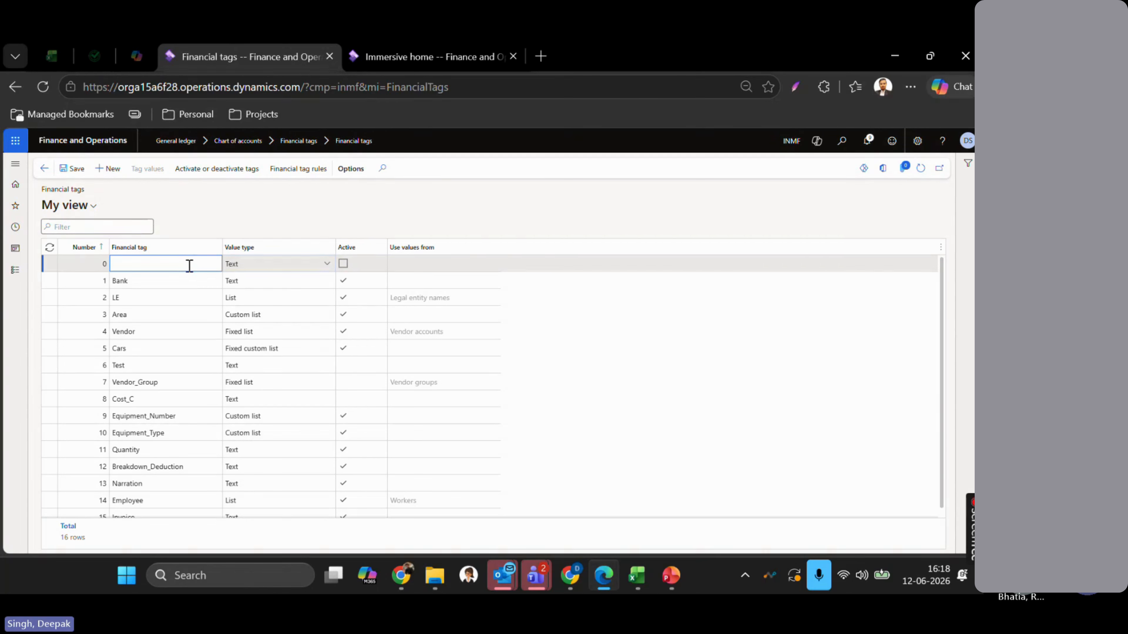
type("TESt")
key("Tab")
key("Tab")
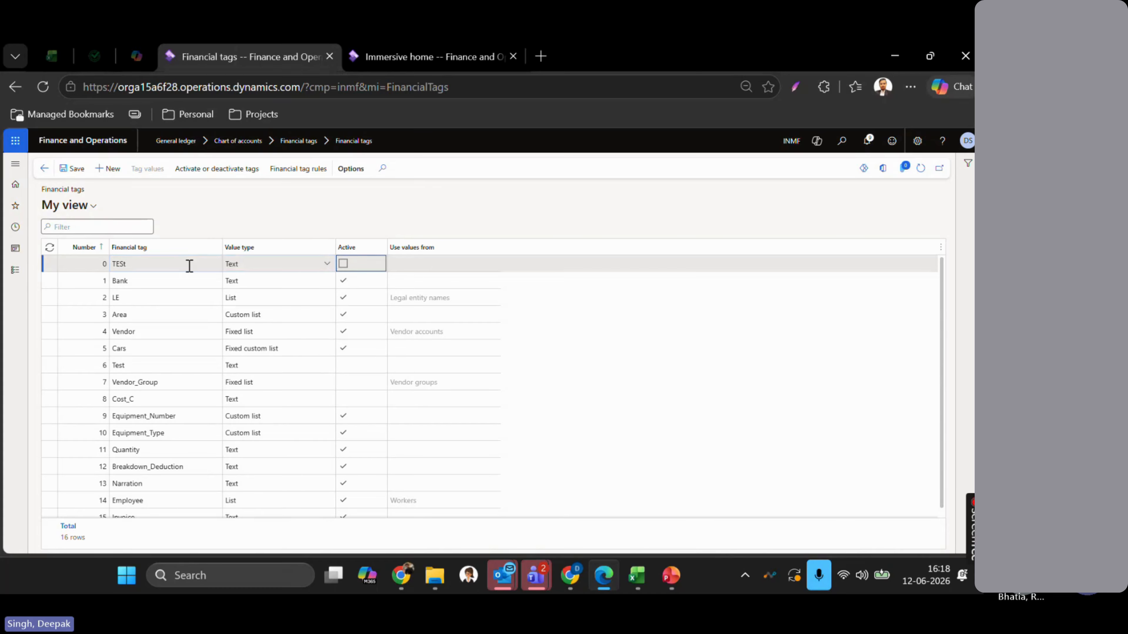
key("shift+Tab")
key("shift+Tab")
key("shift+Tab")
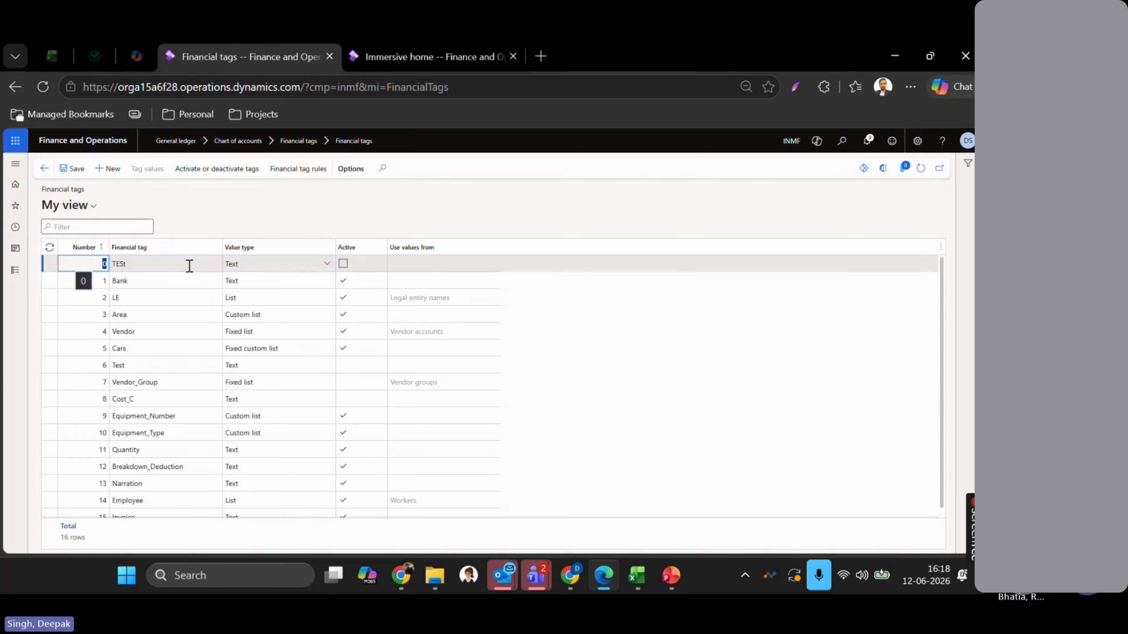
key("Escape")
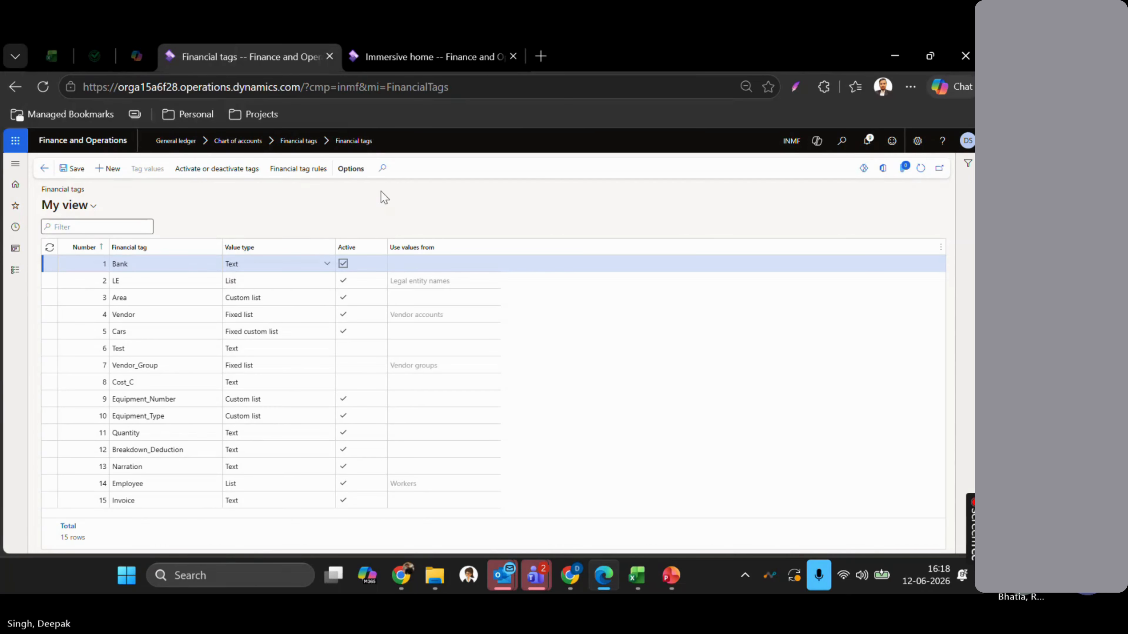
- Show the Bank tag's Value type choices, then bring up PowerPoint slide 7, Creating Financial Tags
left_click(164, 264)
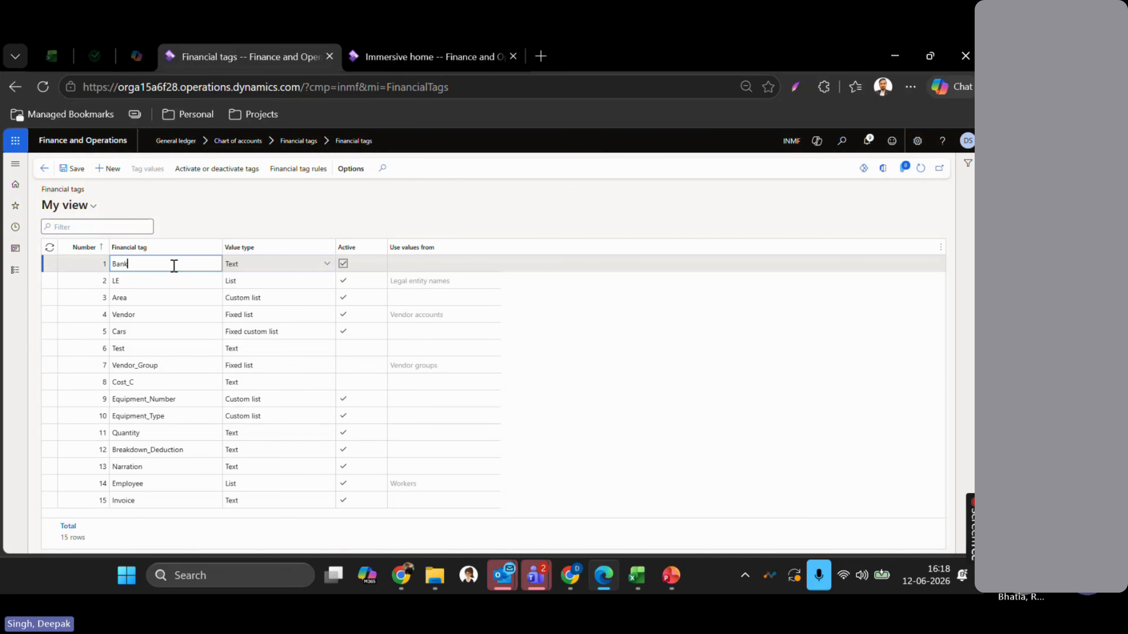
left_click(274, 221)
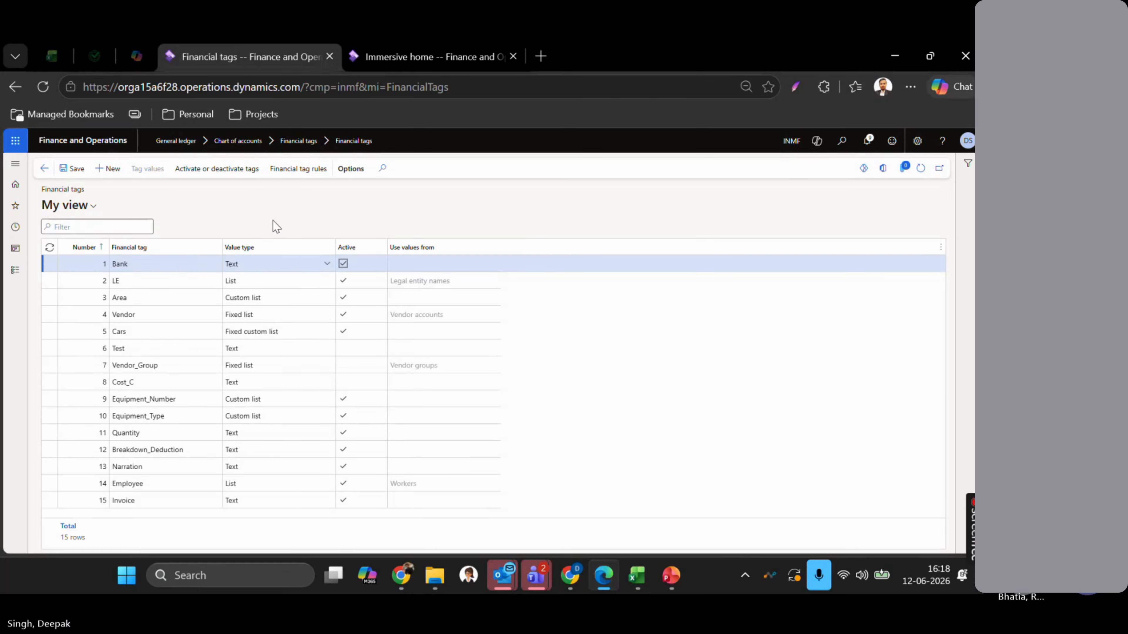
left_click(178, 264)
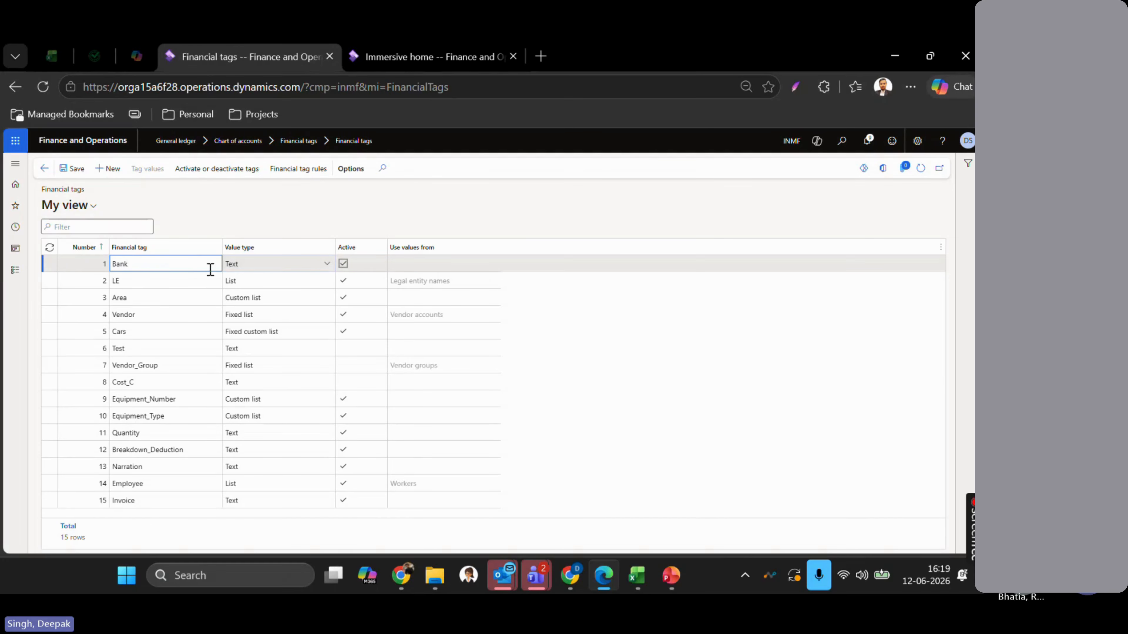
left_click(272, 268)
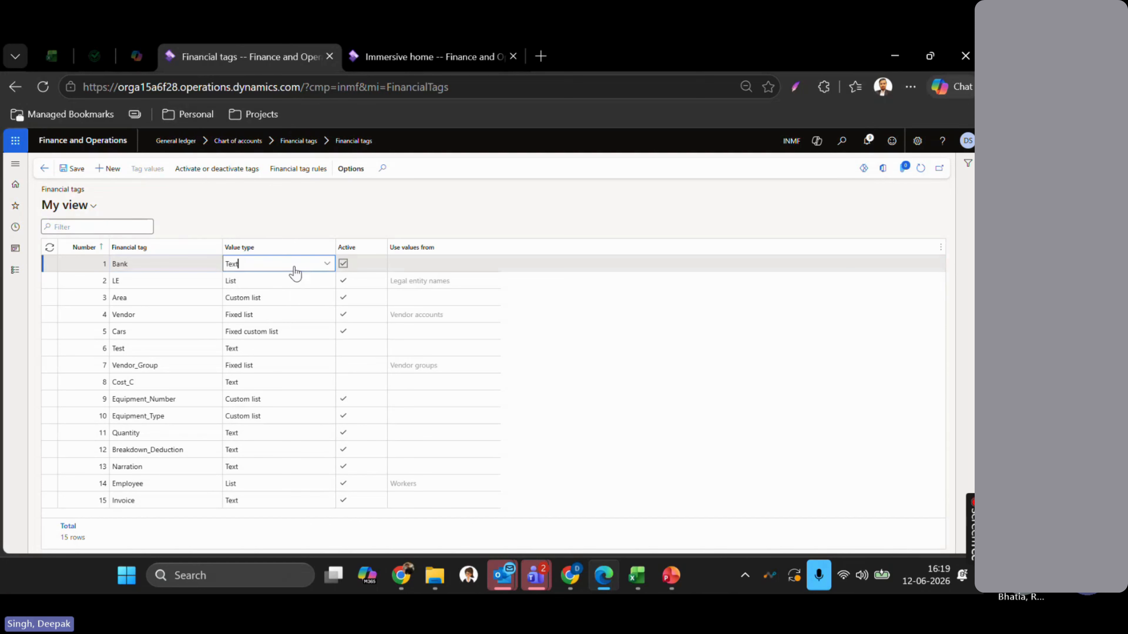
left_click(328, 266)
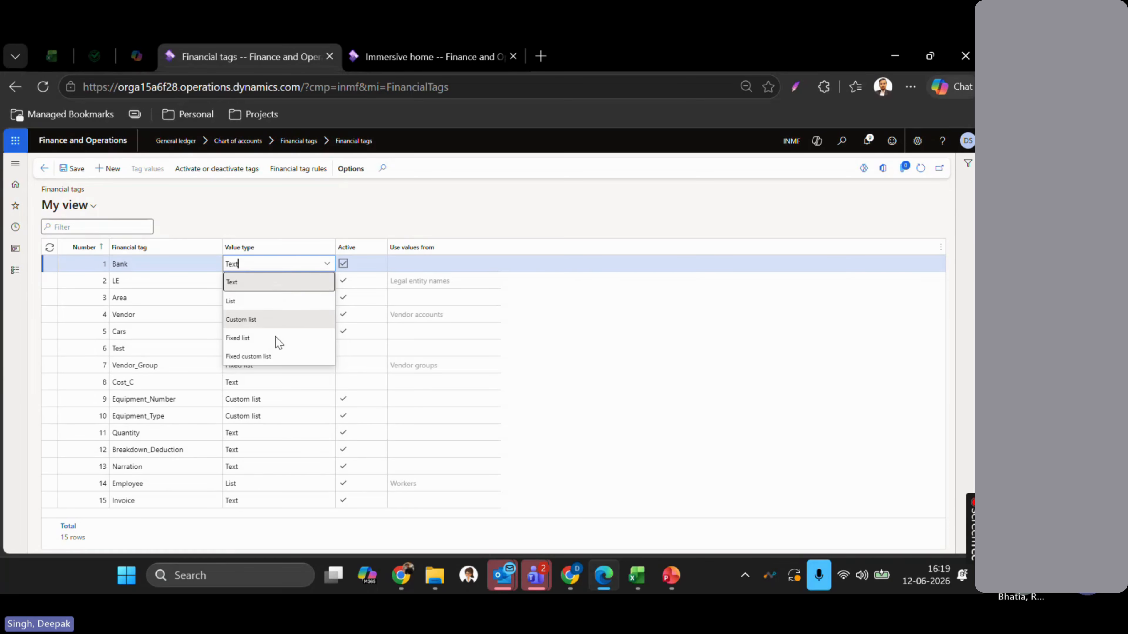
left_click(669, 576)
scroll(213, 398, "down", 1)
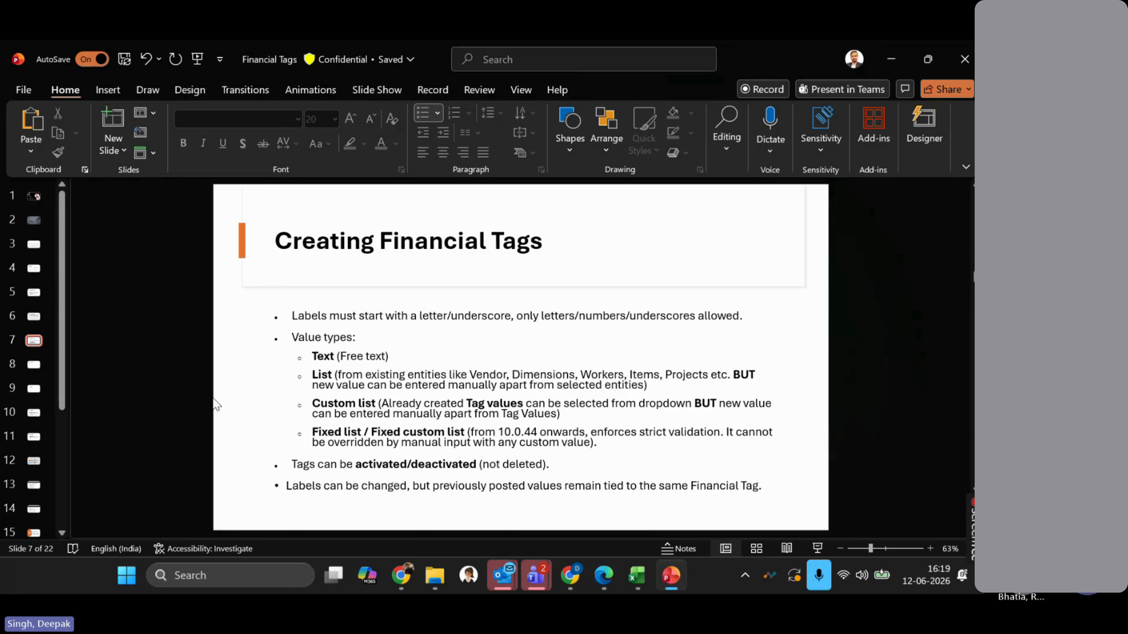
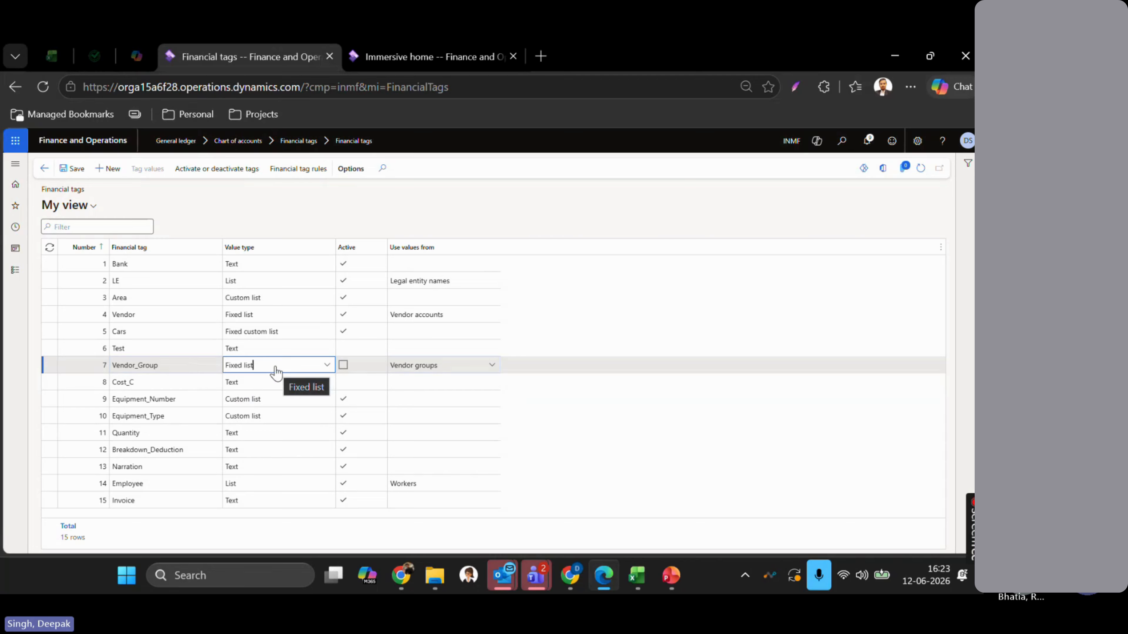
- Select the active Cars tag (Fixed custom list) and open its tag values
left_click(279, 331)
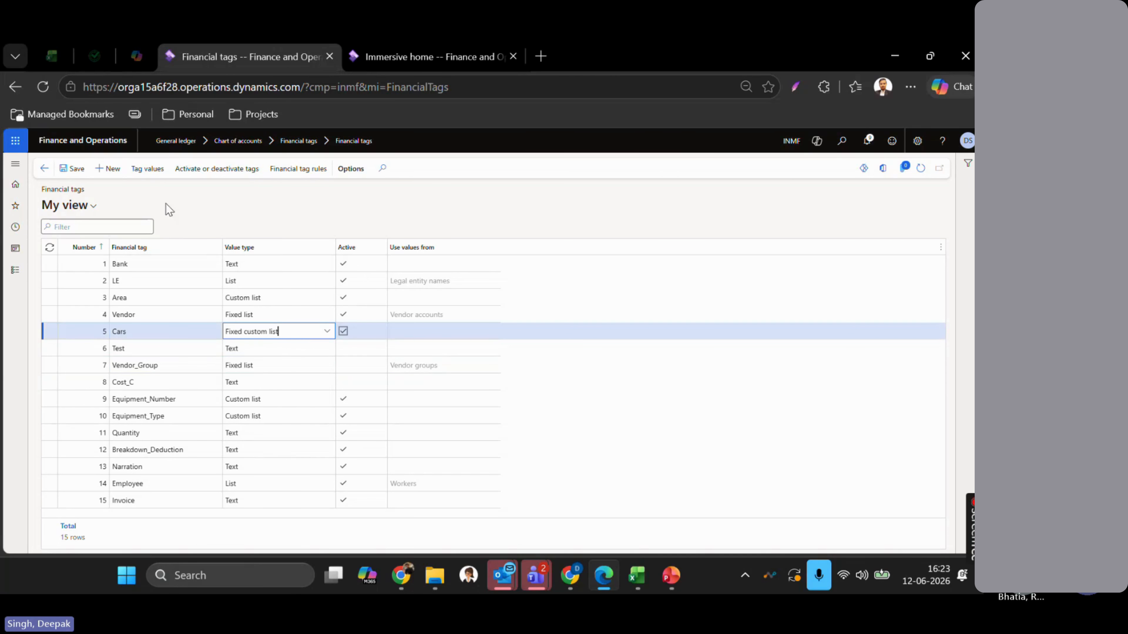
left_click(147, 174)
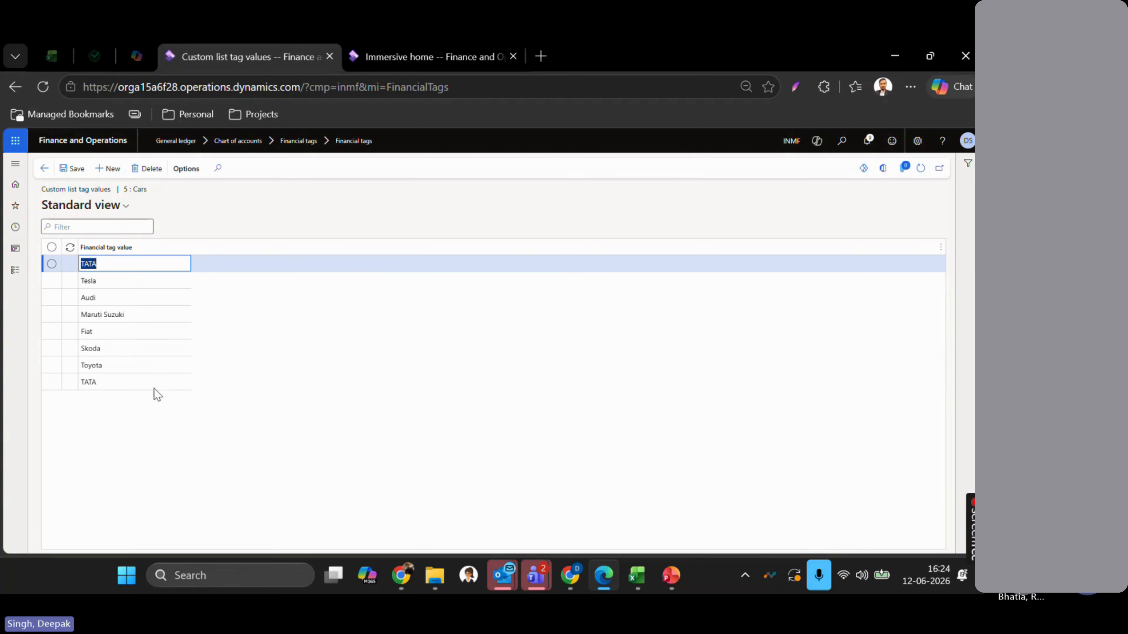
- Leave the Cars values (Tesla, Audi, Toyota) for the Financial tags grid, then switch to PowerPoint
left_click(44, 168)
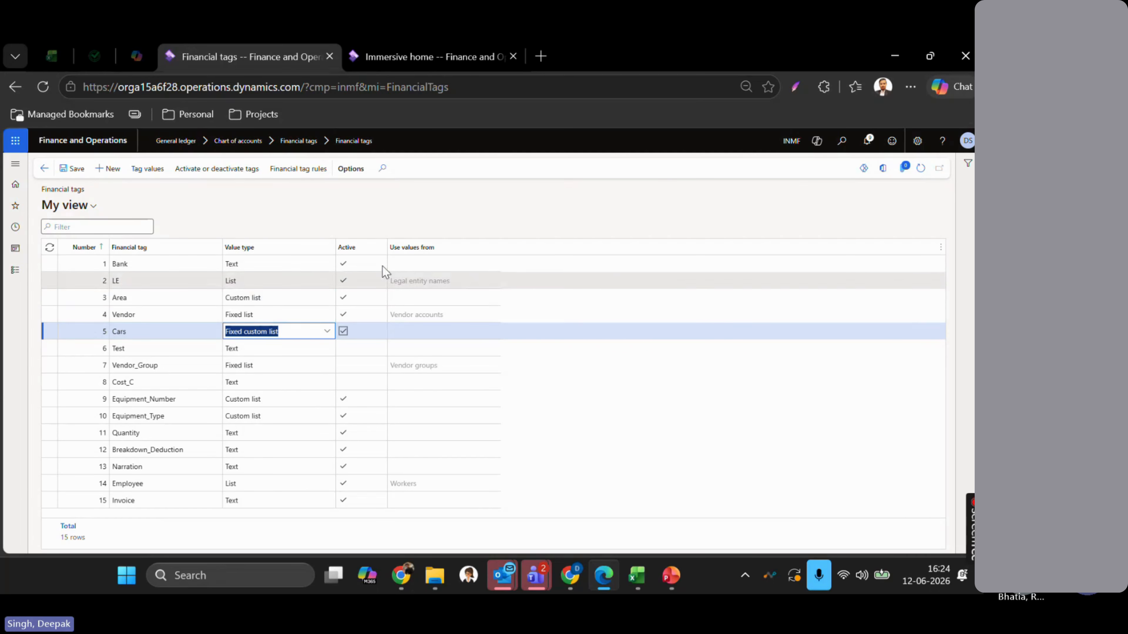
key("alt+Tab")
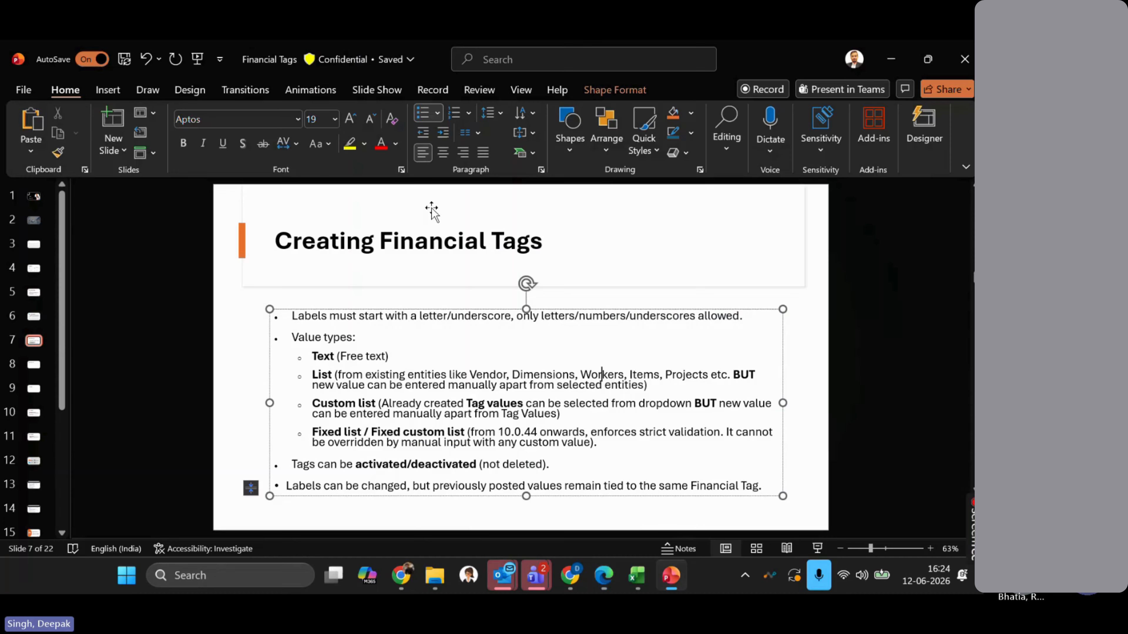
- Deselect slide 7's text box, read the Text, List, Custom list and Fixed list types, and return to Edge
left_click(245, 413)
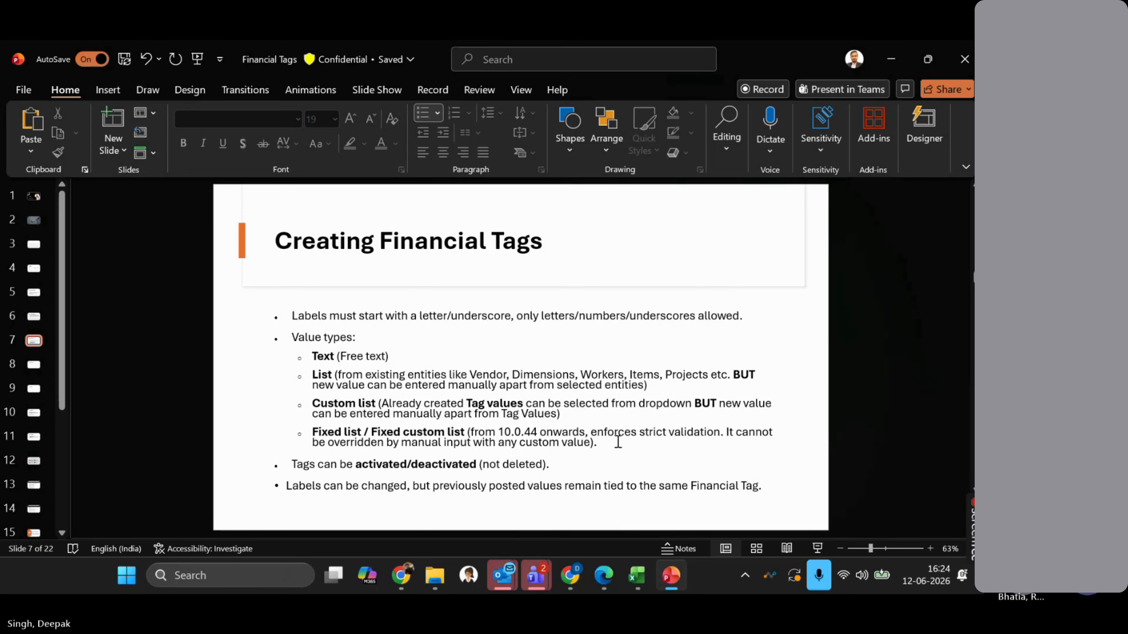
key("alt+Tab")
key("alt+shift+Tab")
key("alt+Tab")
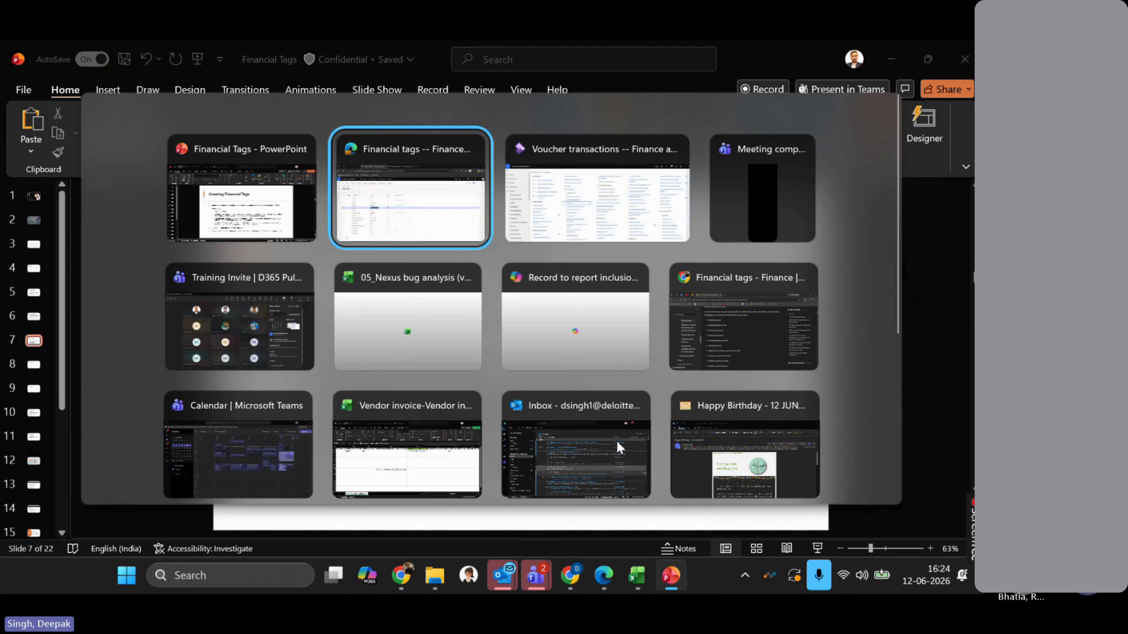
- Go to Modules > Accounts payable > Invoices > Invoice journal to list unposted journals
key("ctrl+Tab")
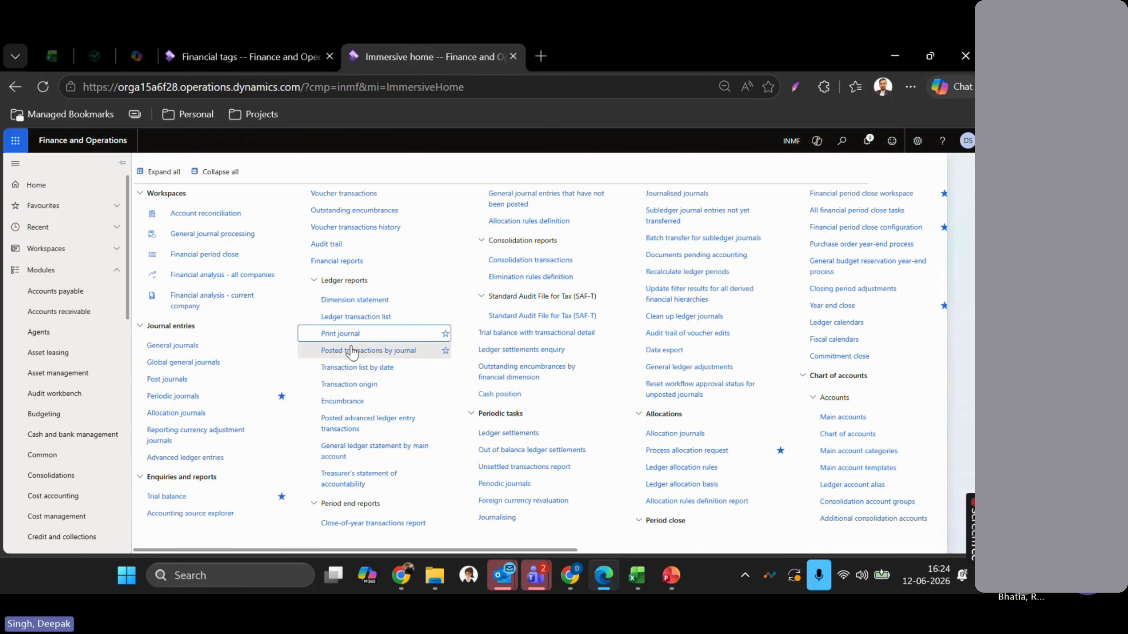
left_click(39, 297)
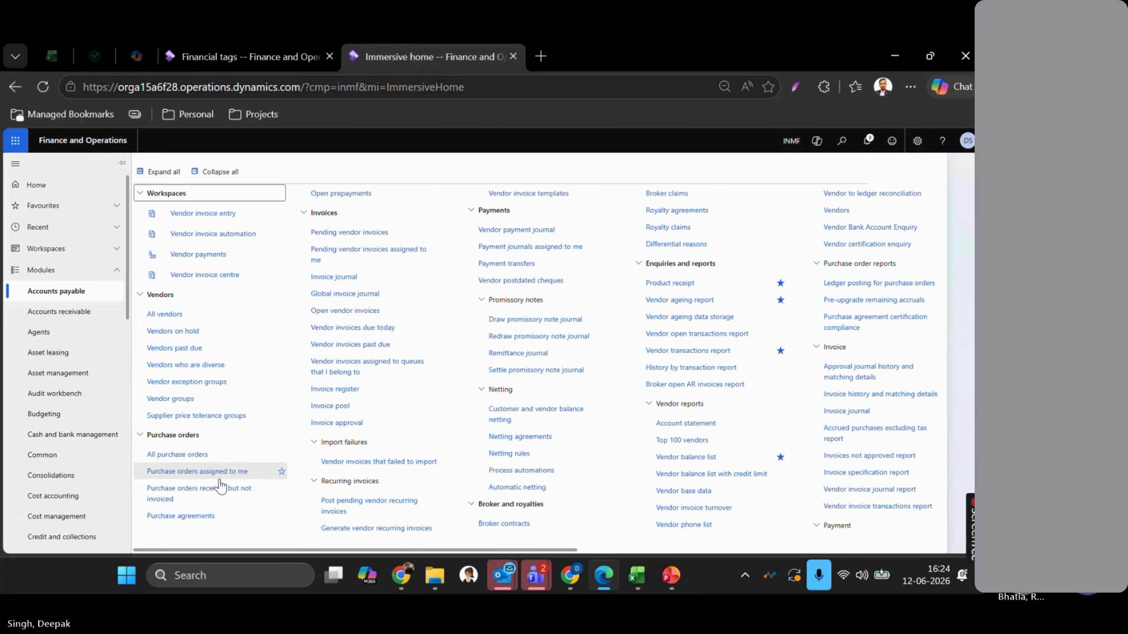
left_click(344, 277)
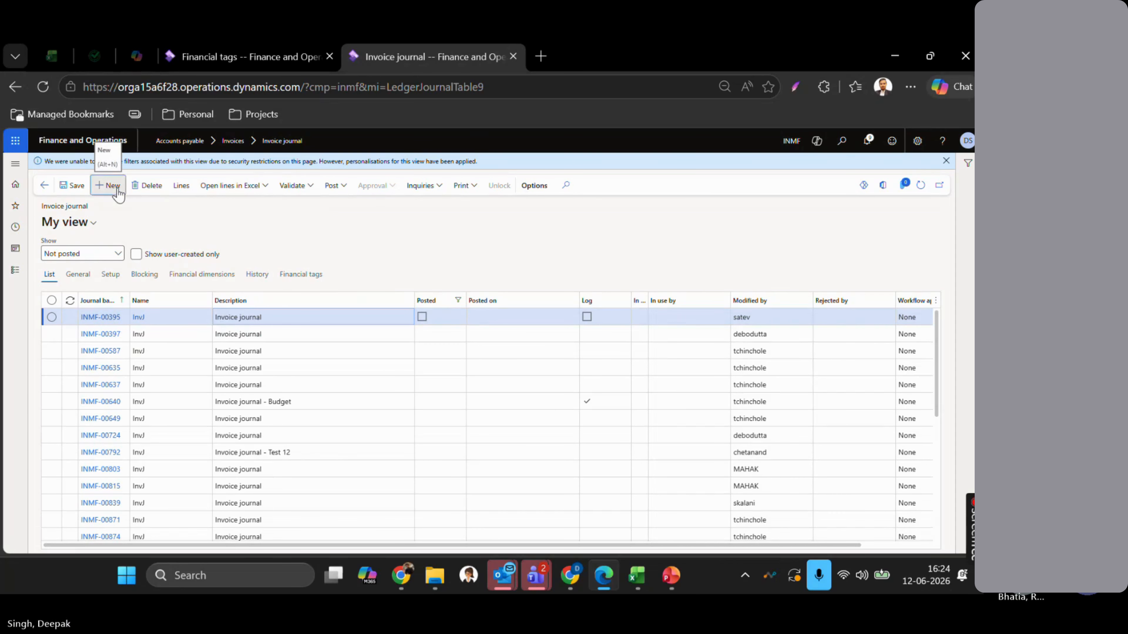
- Create InvJ journal INMF-01107 described 'Invoice journal - FT Demo' and open its lines
left_click(117, 189)
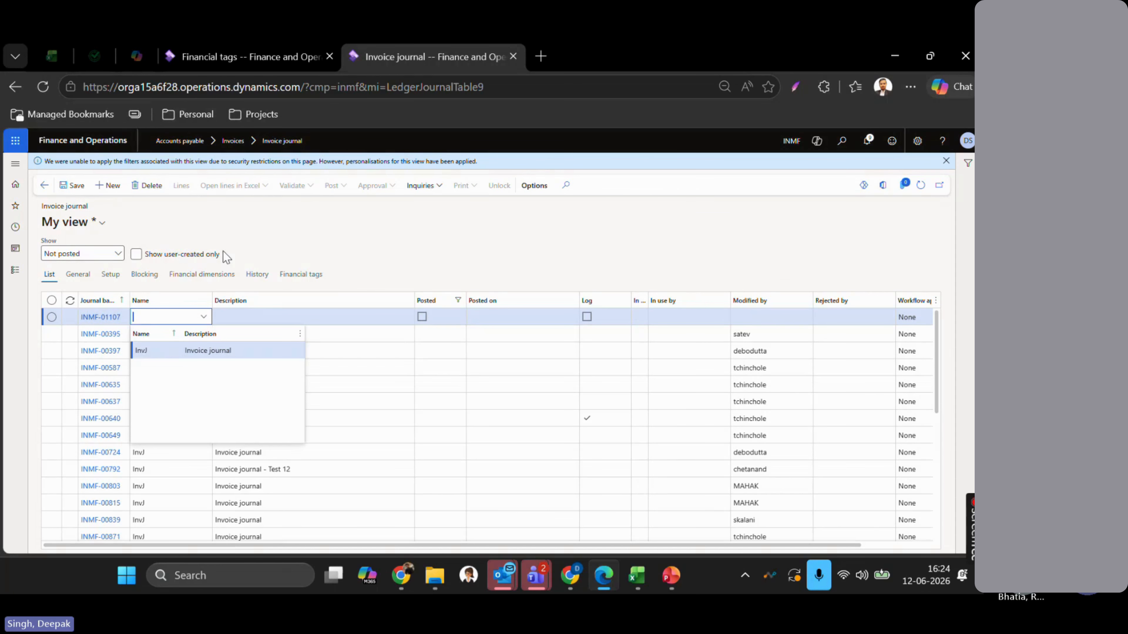
key("Return")
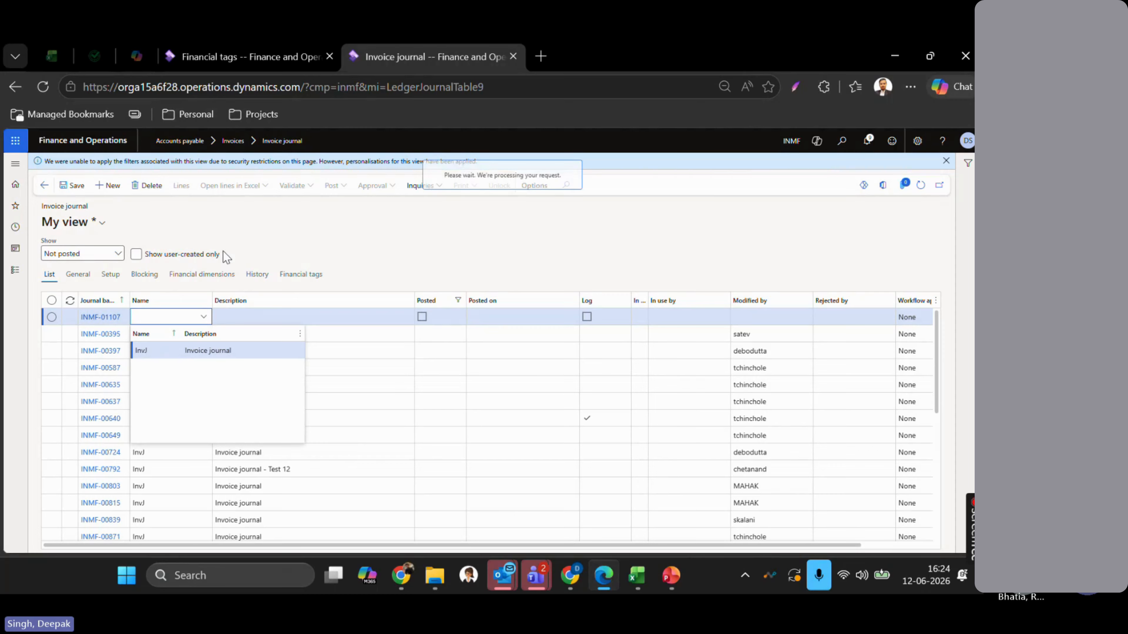
key("Tab")
type("- FT Demo")
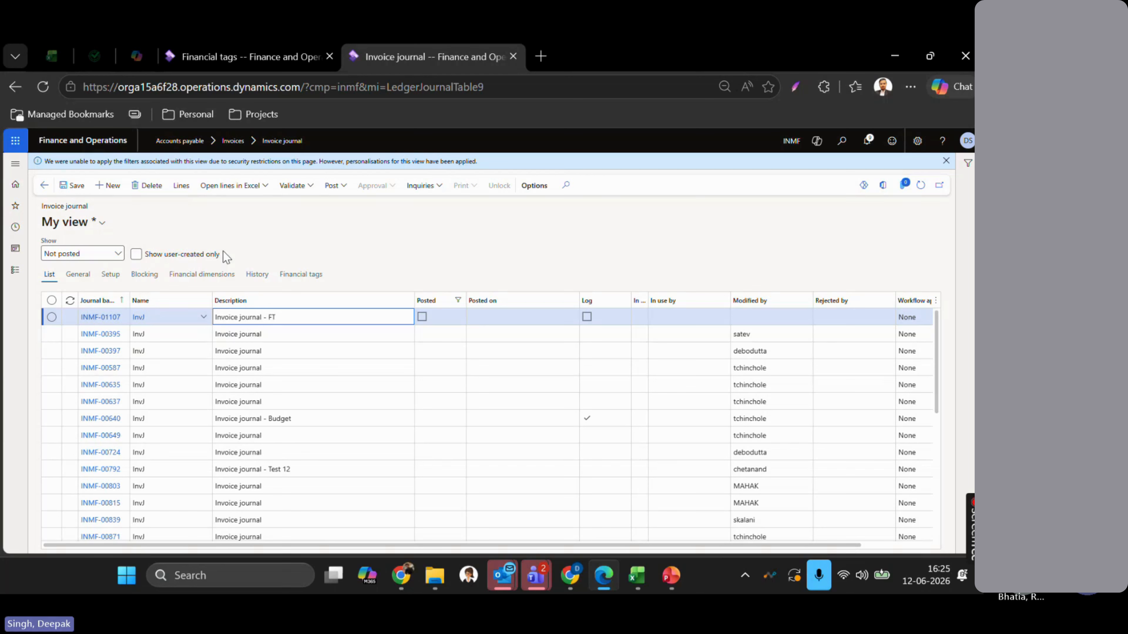
key("Tab")
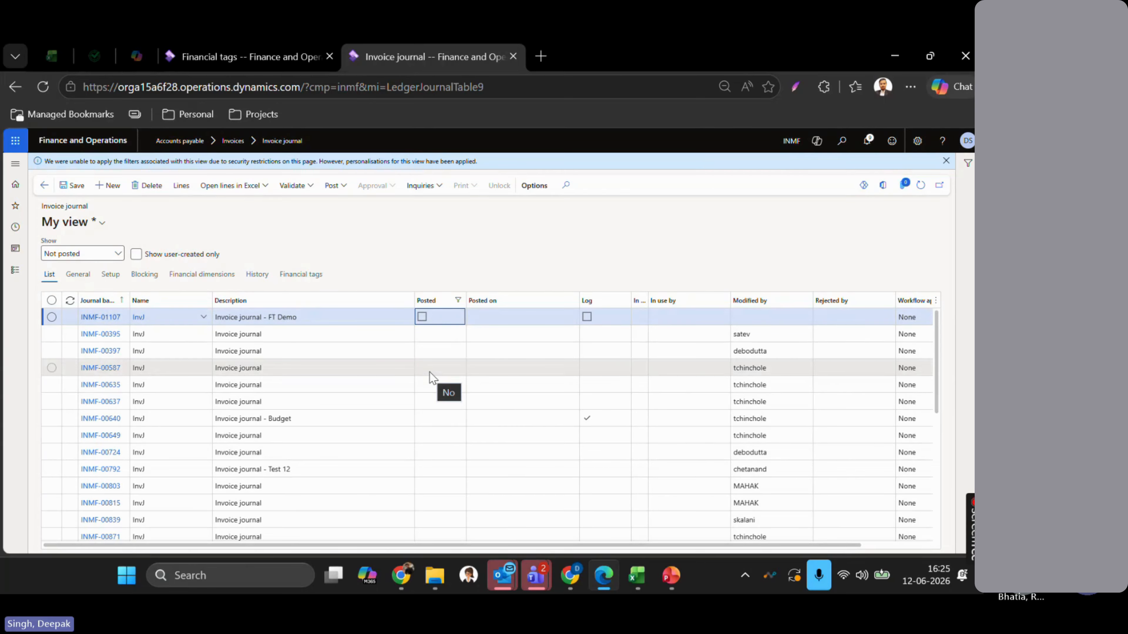
left_click(176, 190)
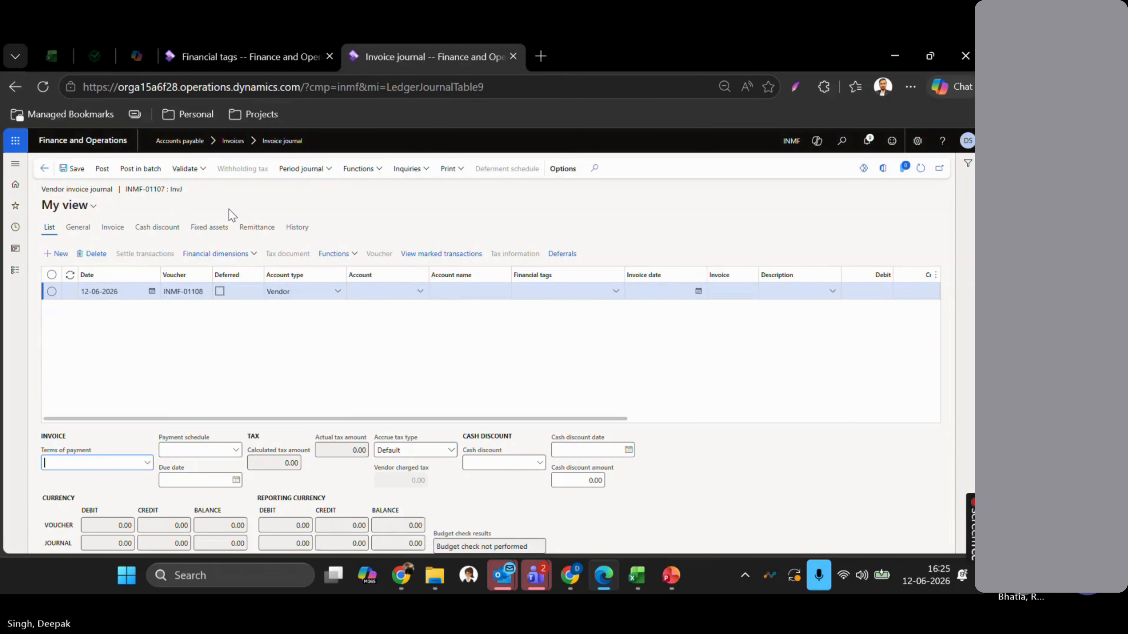
- Add a line for vendor Alpine ski House India Ltd. with invoice TEST334, then open its Financial tags list
left_click(374, 292)
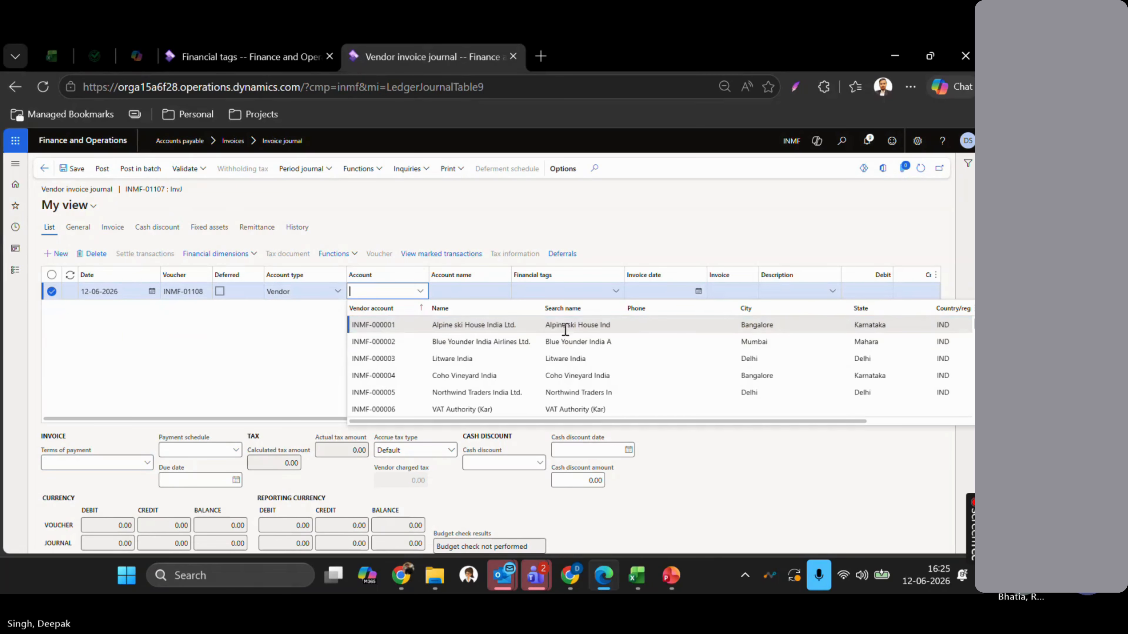
left_click(572, 328)
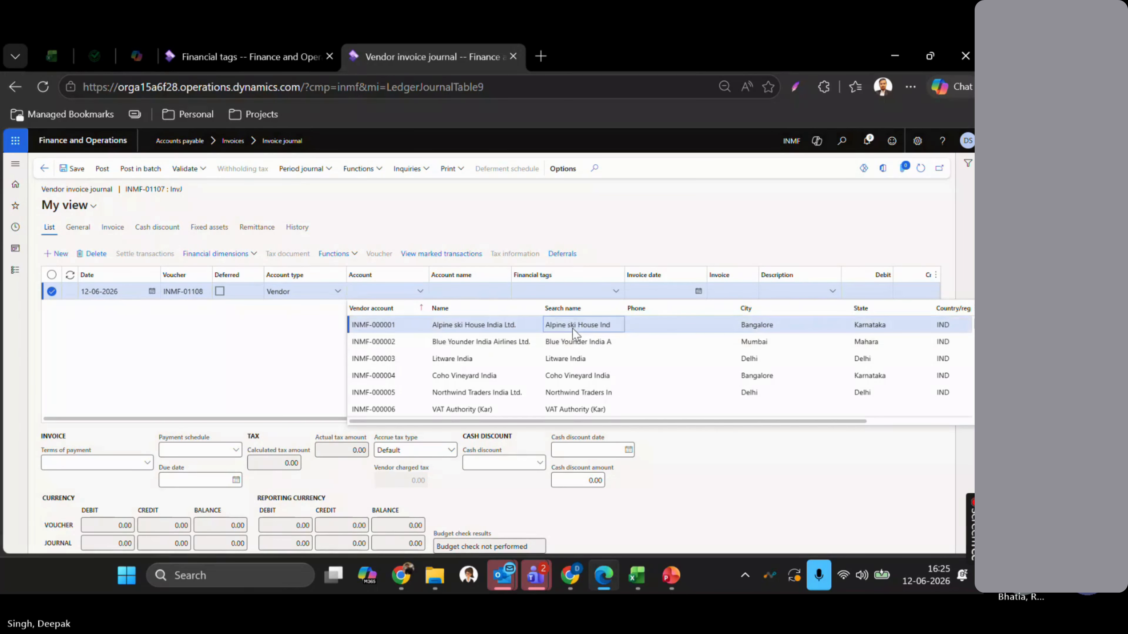
key("Tab")
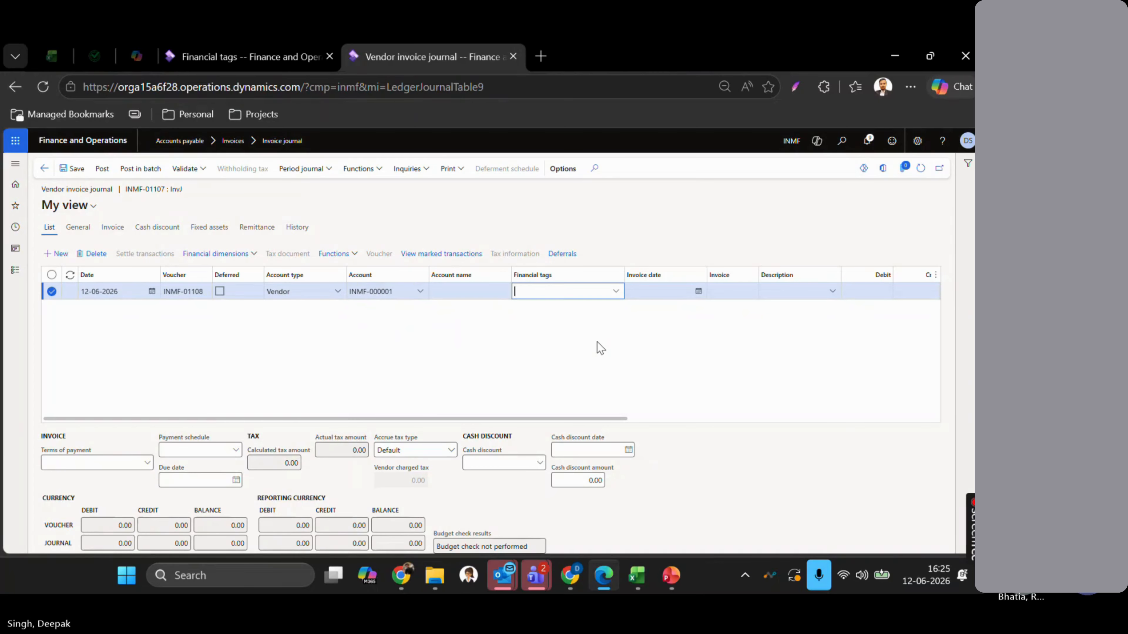
key("Tab")
key("Tab")
type("T")
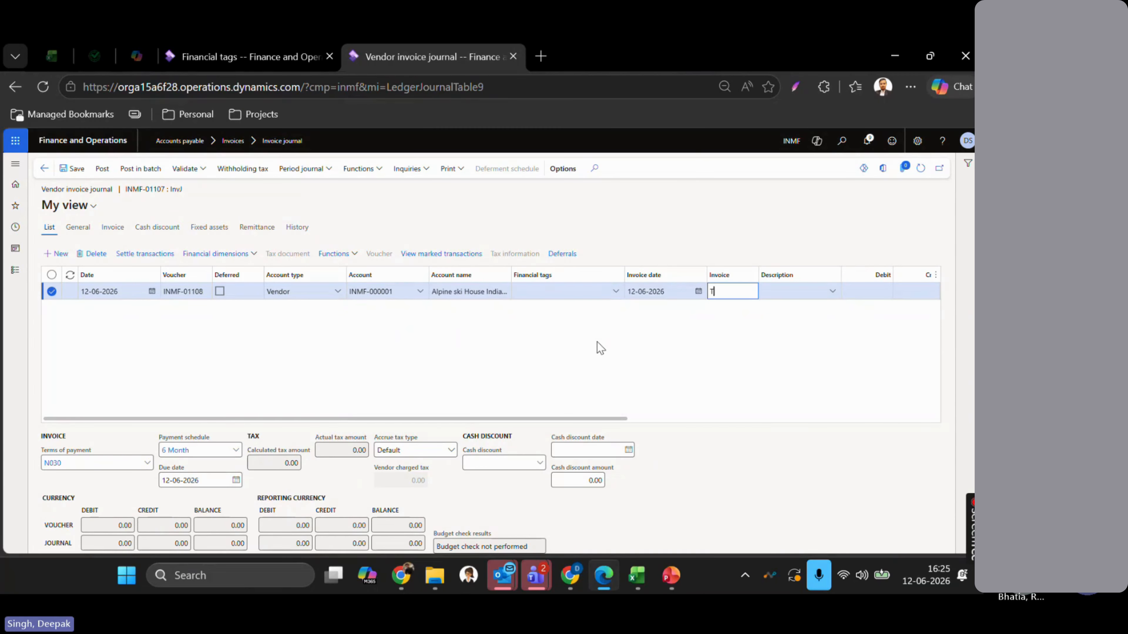
type("EST334")
key("Tab")
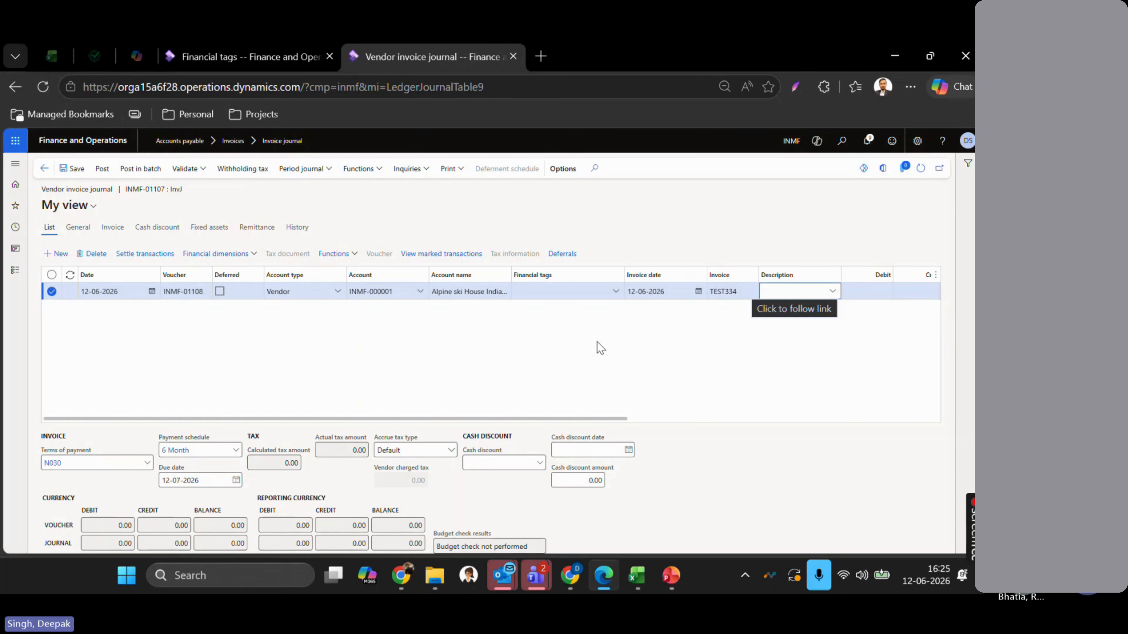
left_click(552, 288)
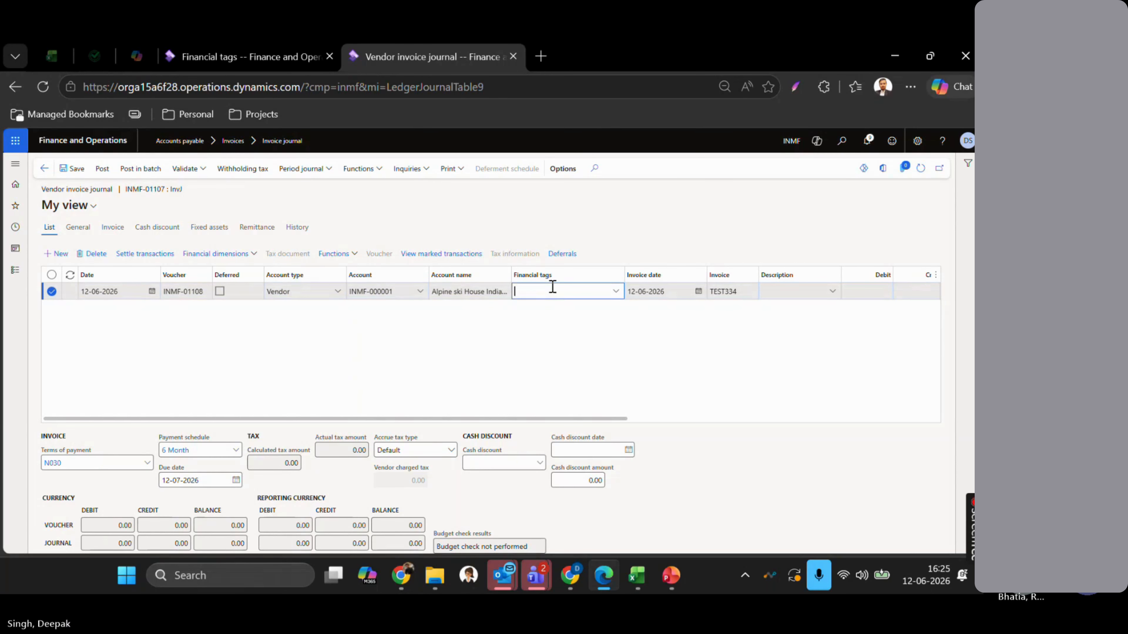
left_click(616, 292)
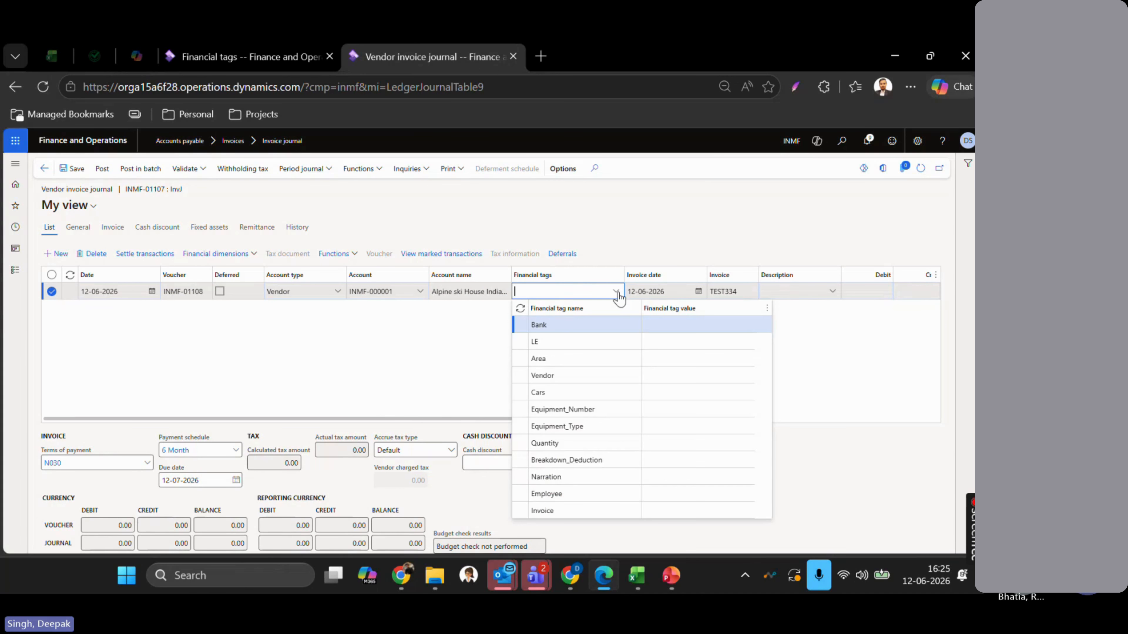
- Set the line's Bank tag to BOI after checking the Bank tag's value type
left_click(666, 327)
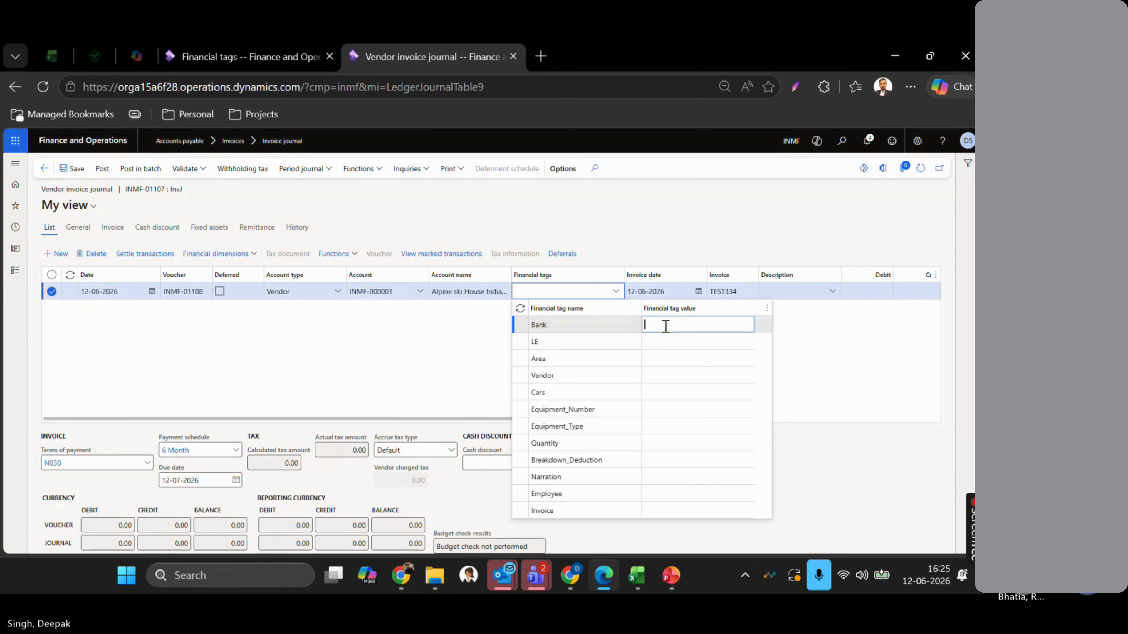
key("ctrl+shift+Tab")
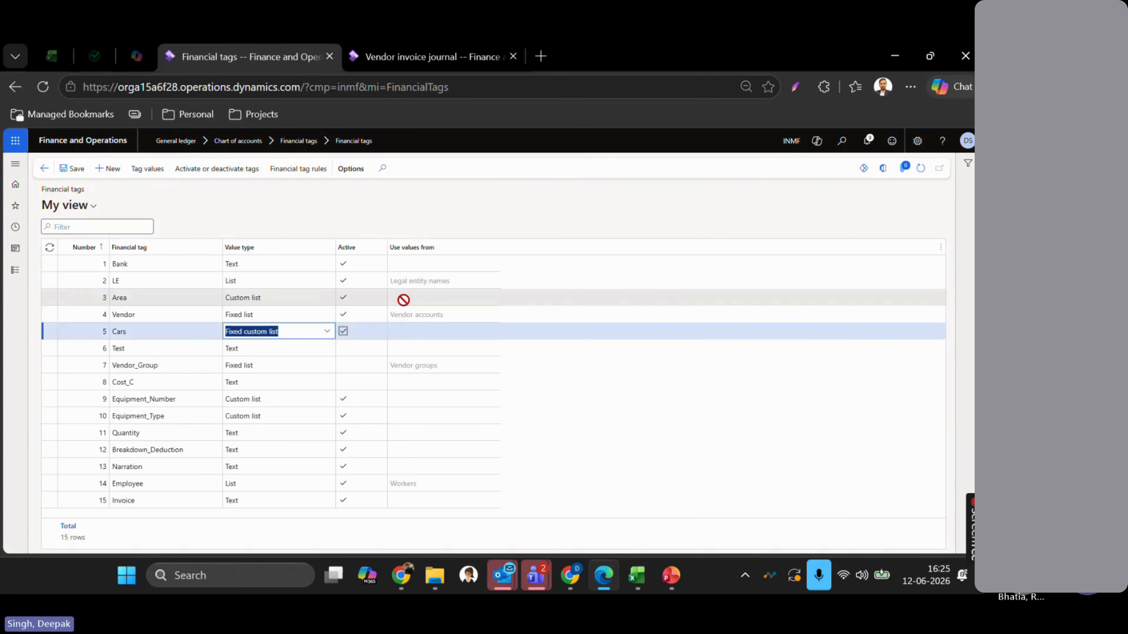
left_click(266, 263)
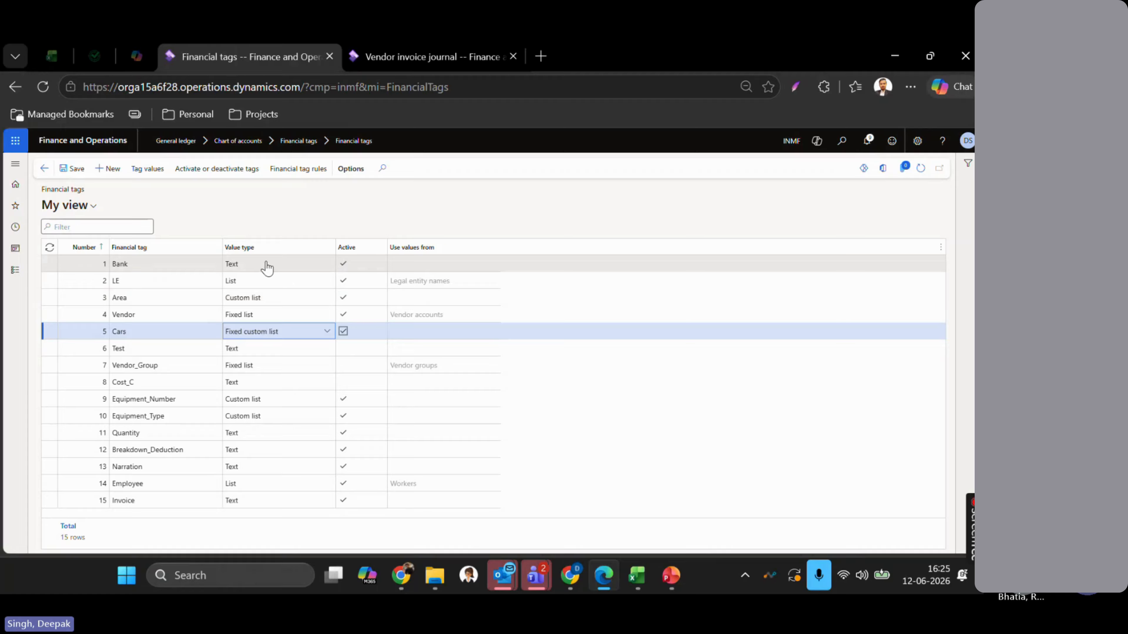
key("ctrl+Tab")
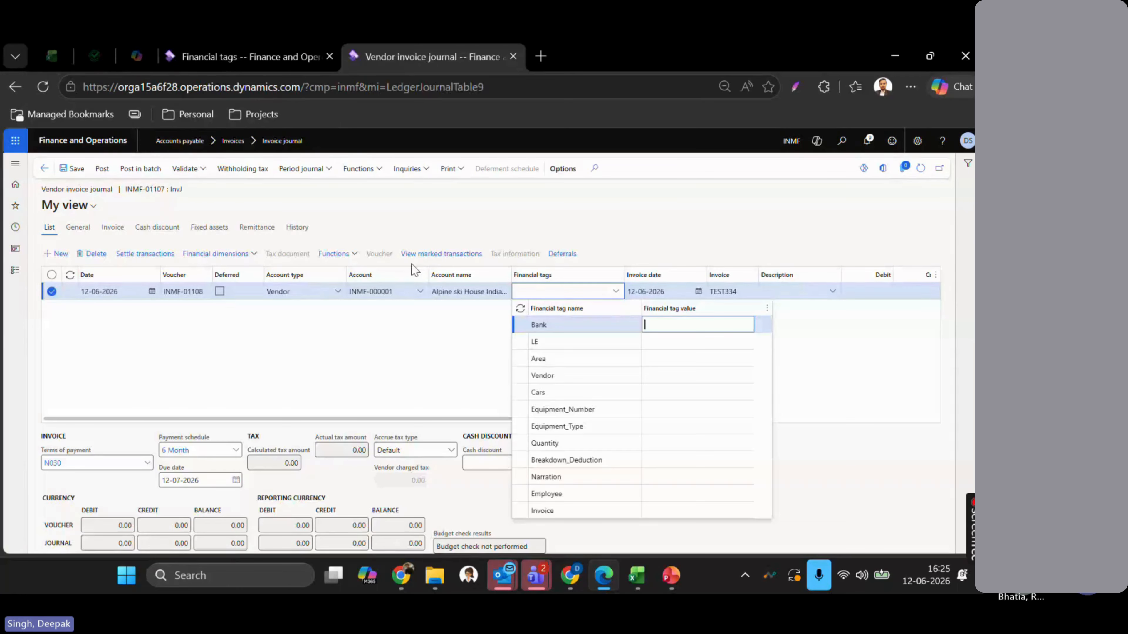
type("IC")
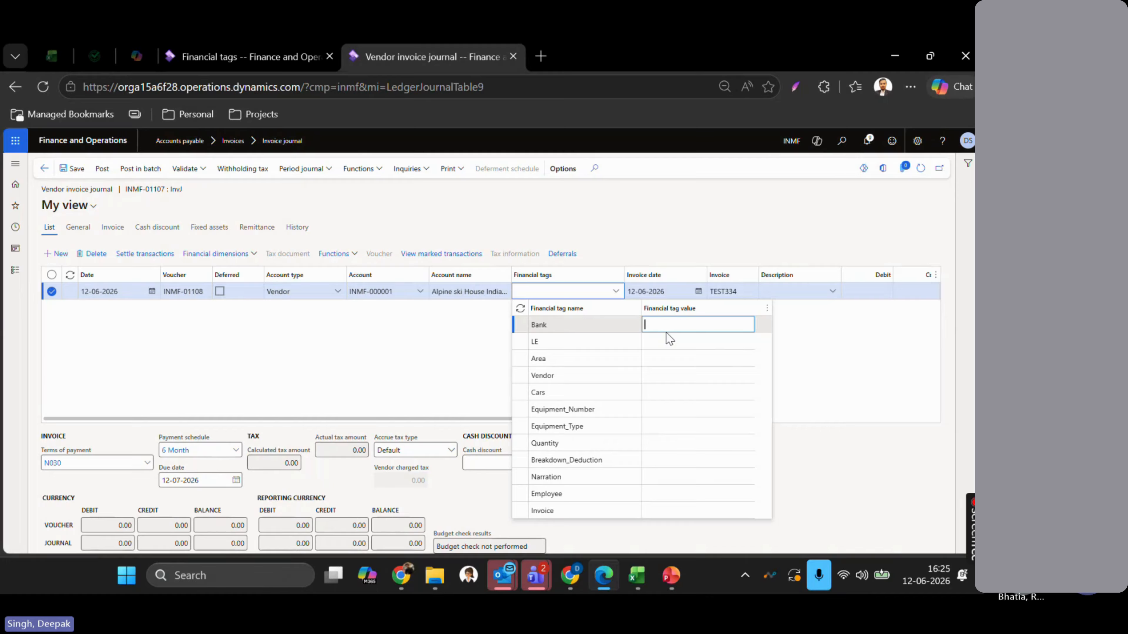
key("BackSpace")
key("BackSpace")
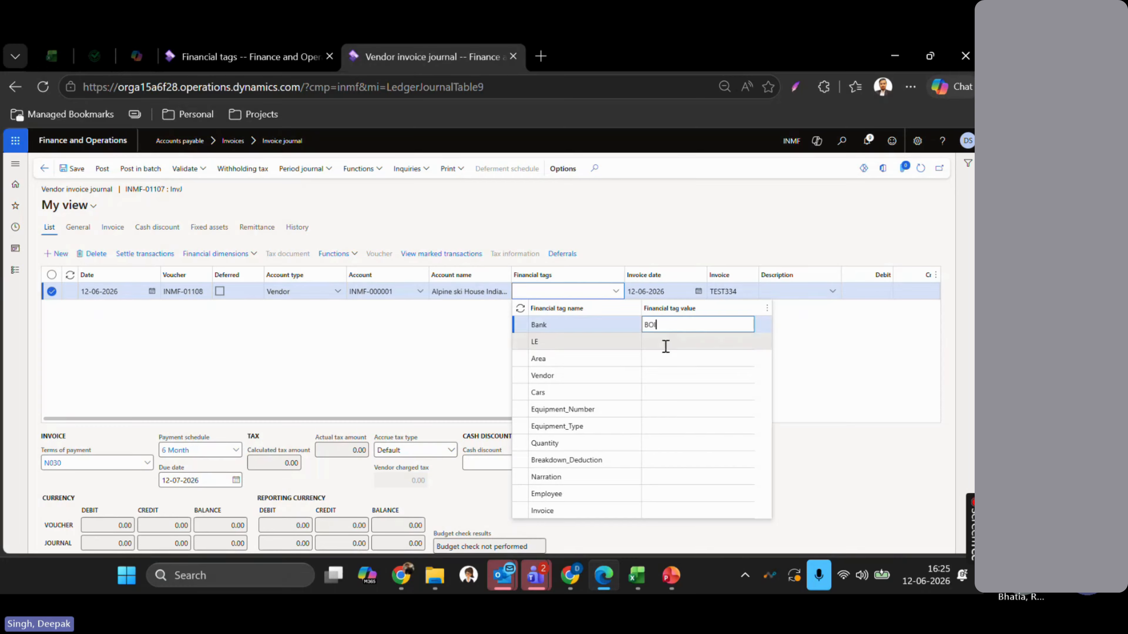
left_click(663, 344)
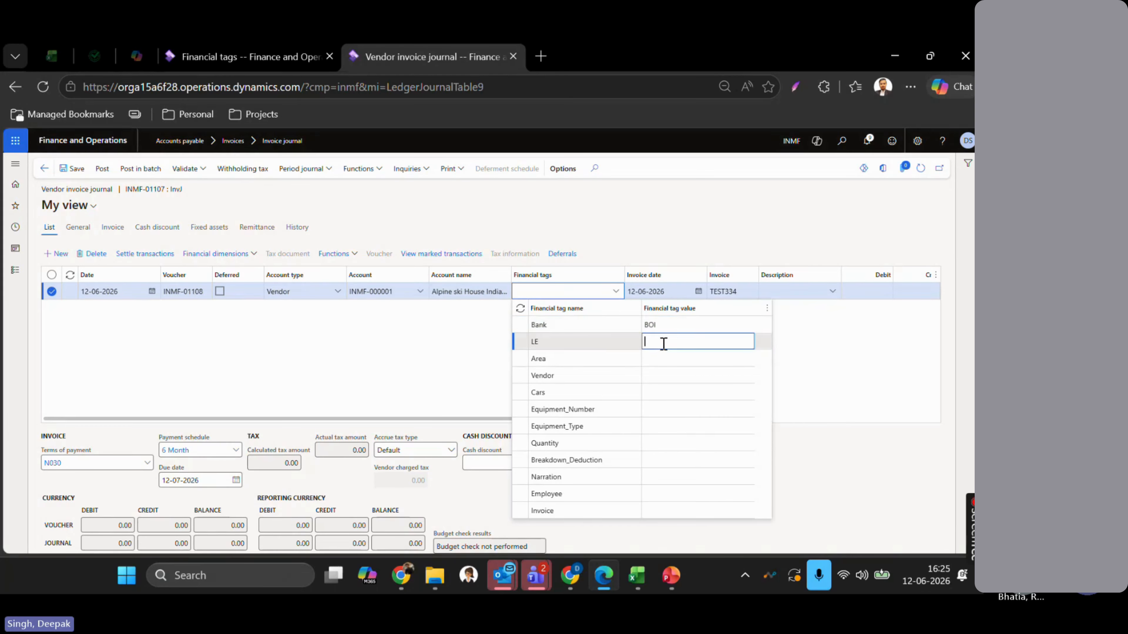
- Confirm the LE tag takes its values from Legal entity names, then return to the journal
key("ctrl+shift+Tab")
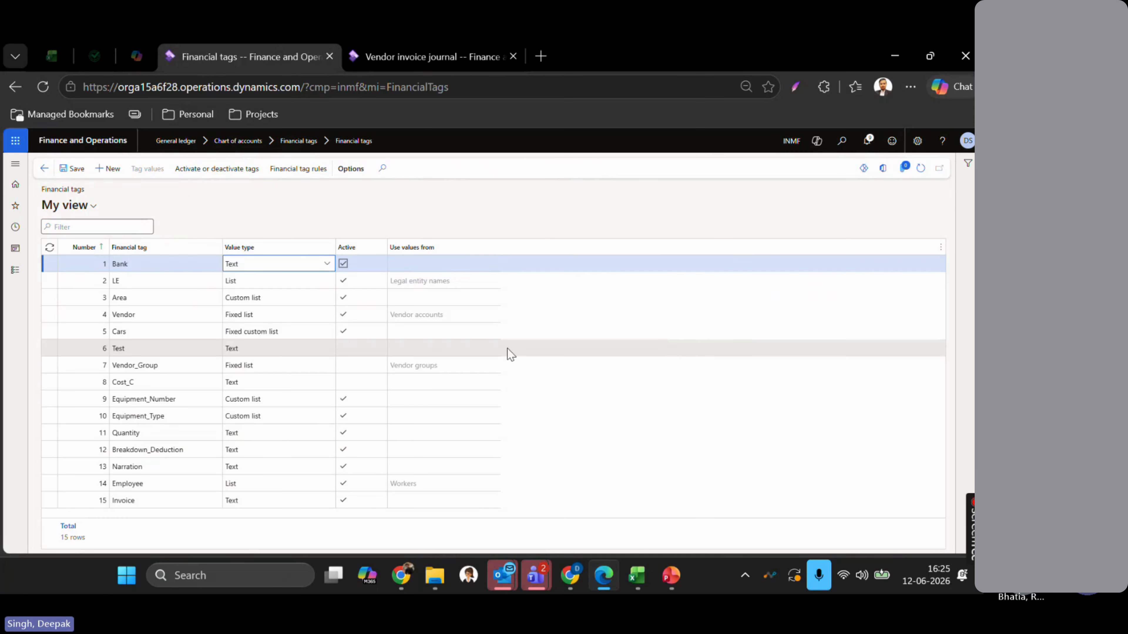
left_click(269, 281)
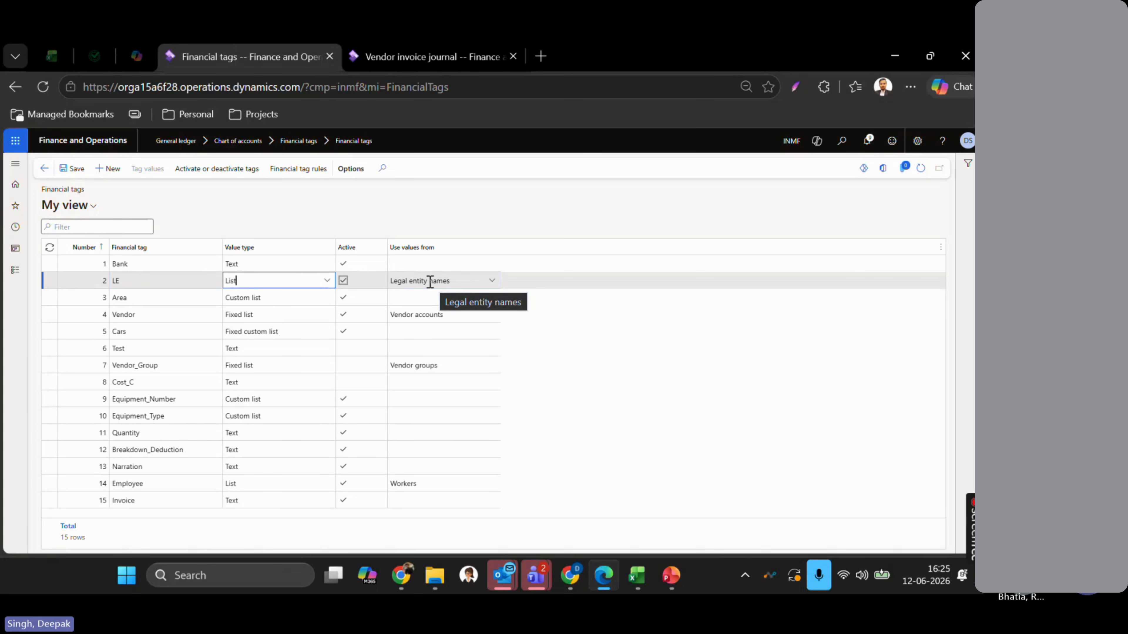
key("ctrl+Tab")
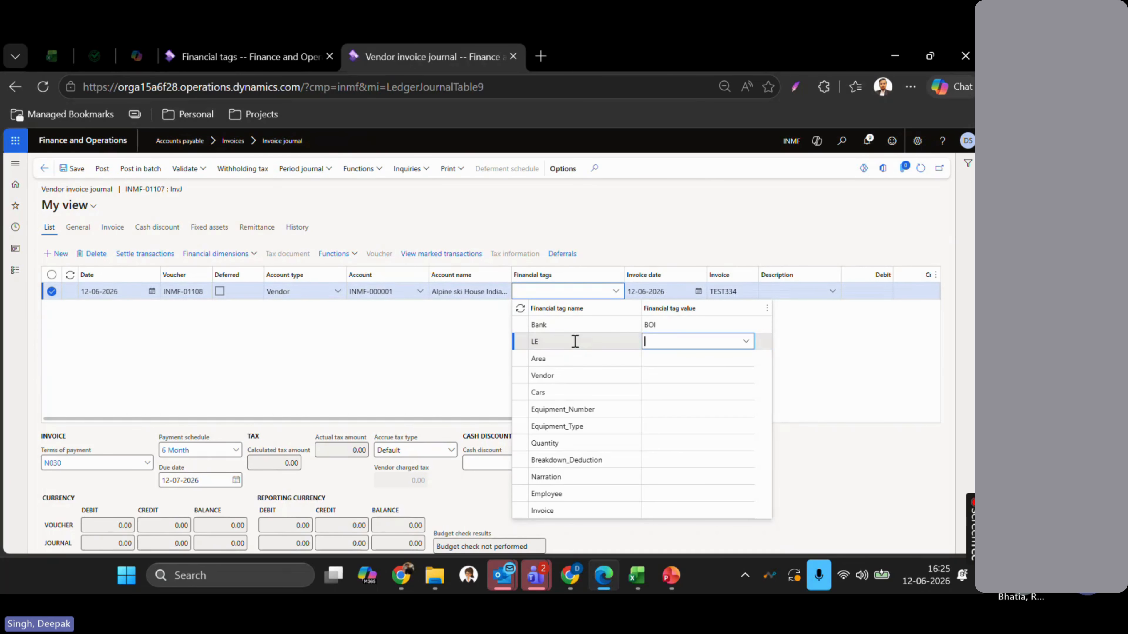
- Set the line's LE tag to INMF-001, replacing the picked Contoso Entertainment System value
left_click(747, 344)
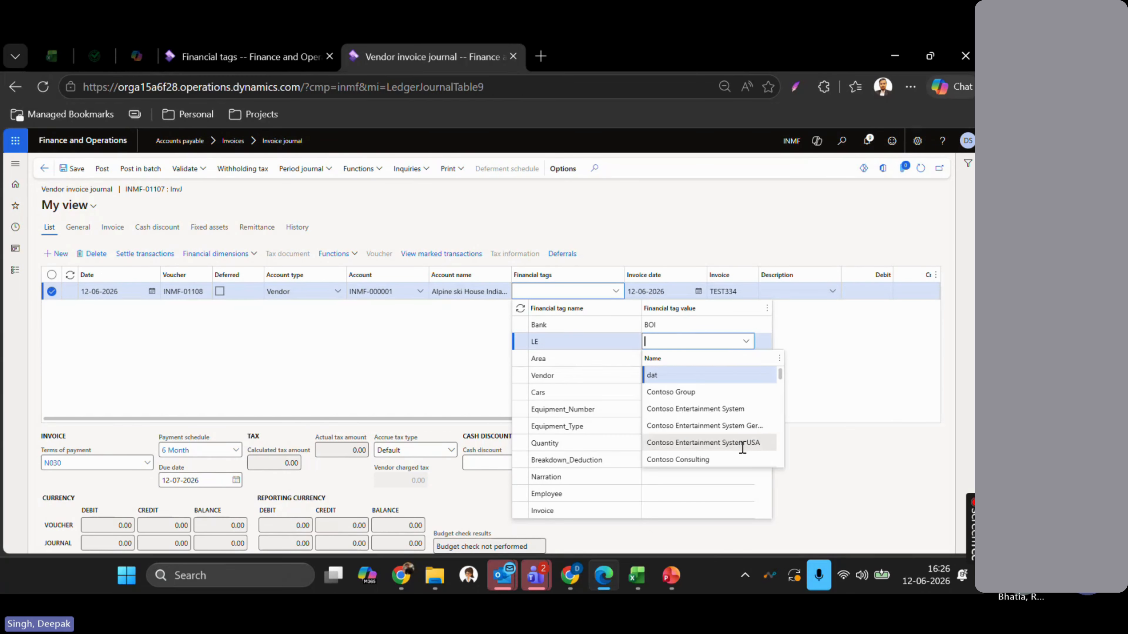
left_click(716, 409)
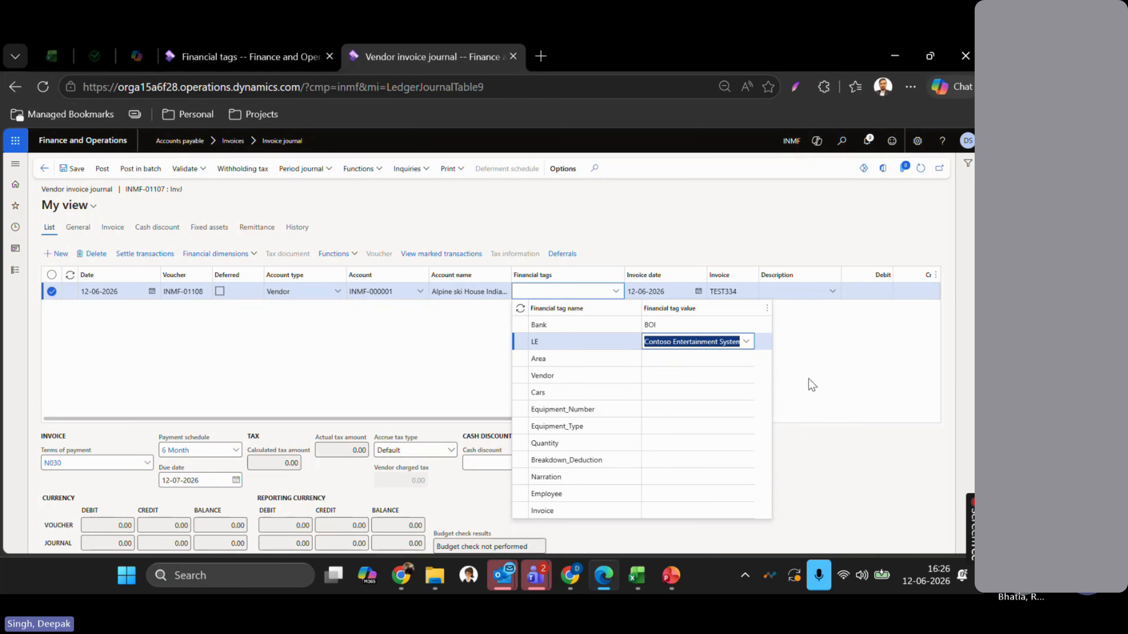
key("shift+Tab")
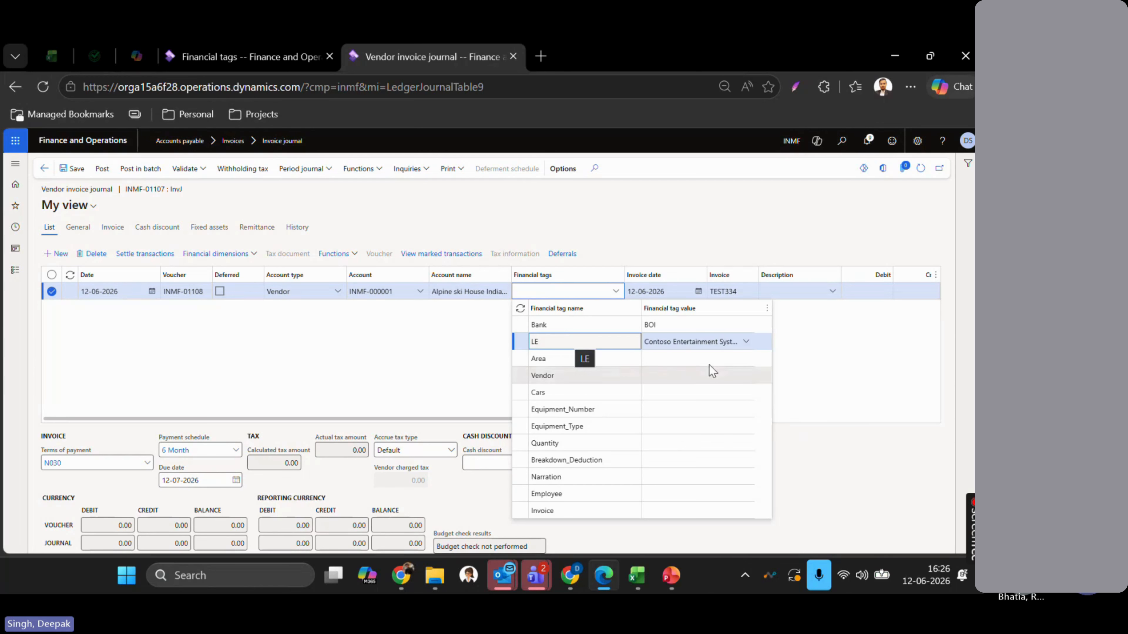
left_click(664, 342)
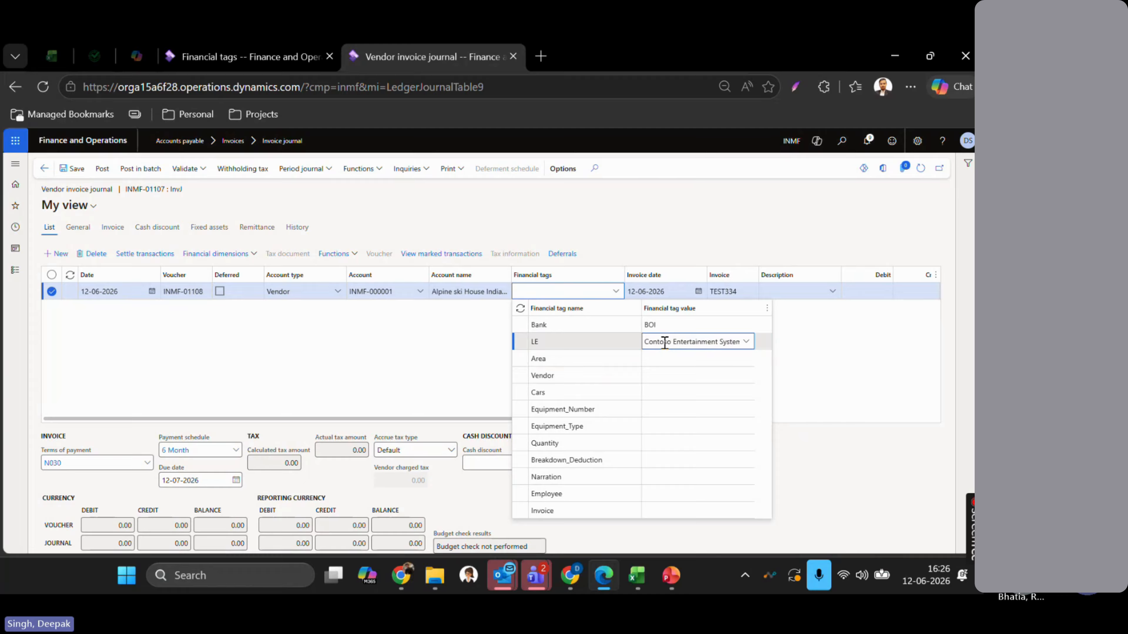
left_click(665, 342)
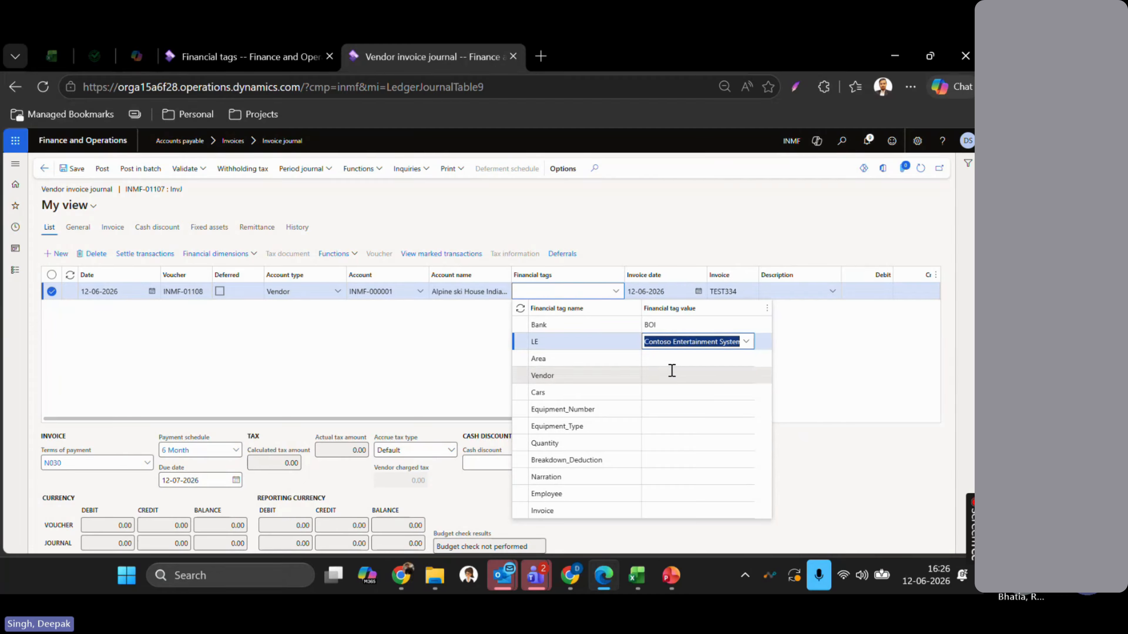
type("INMF")
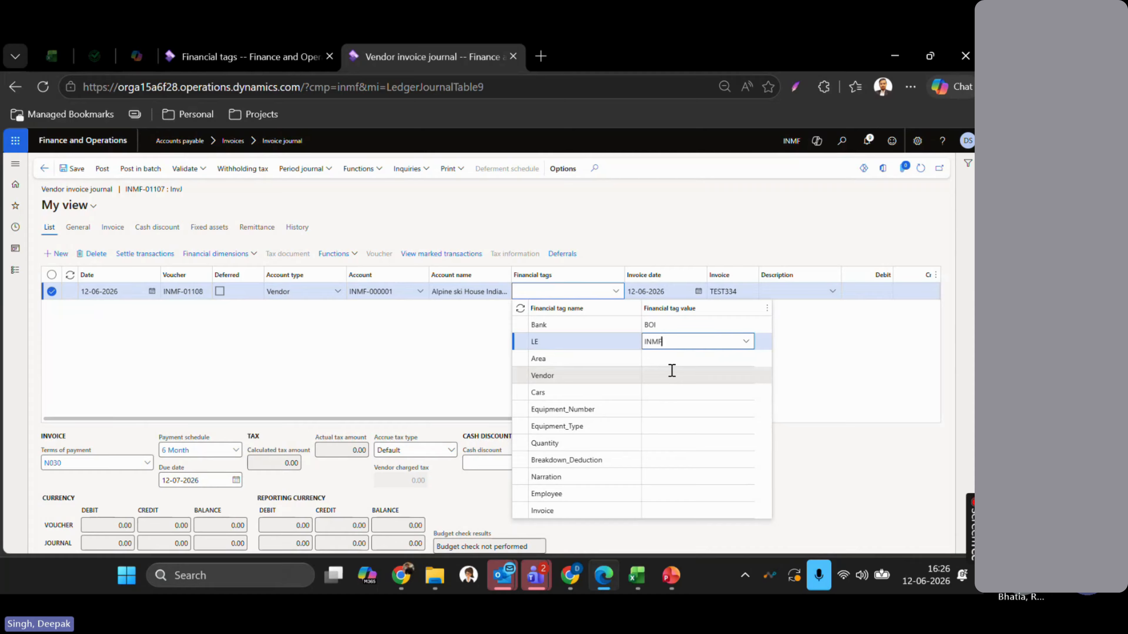
type("-001")
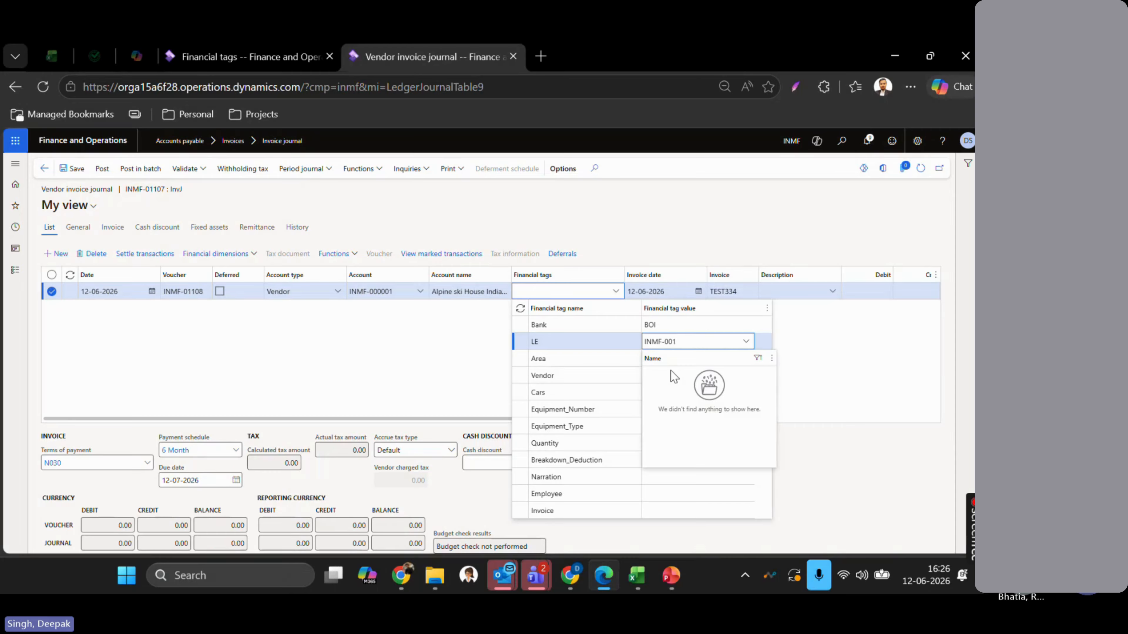
key("Tab")
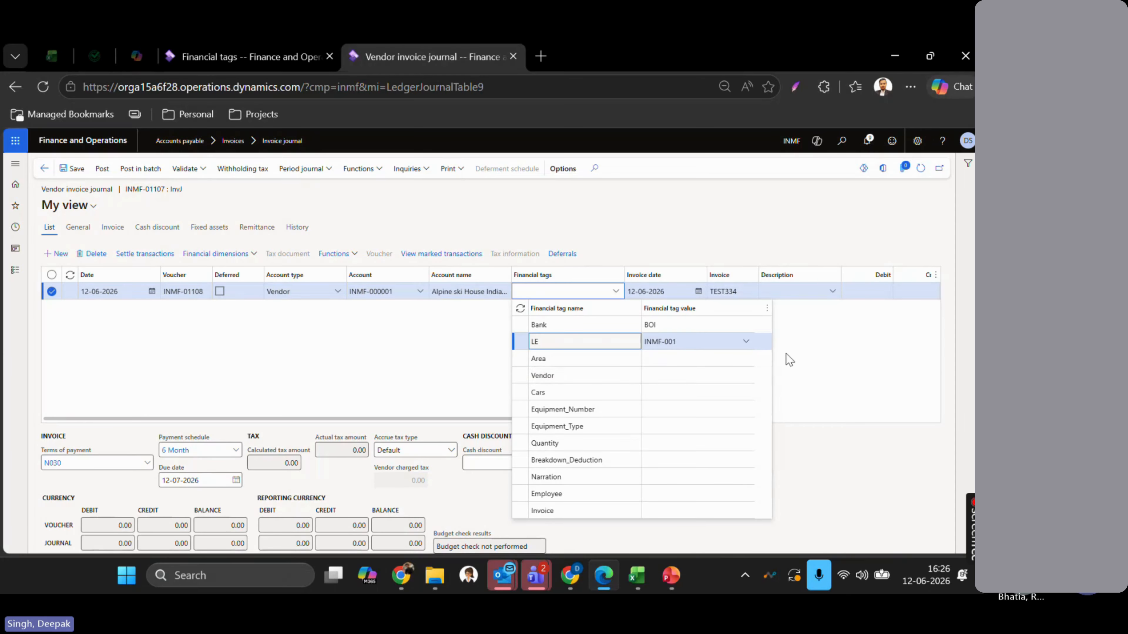
left_click(810, 361)
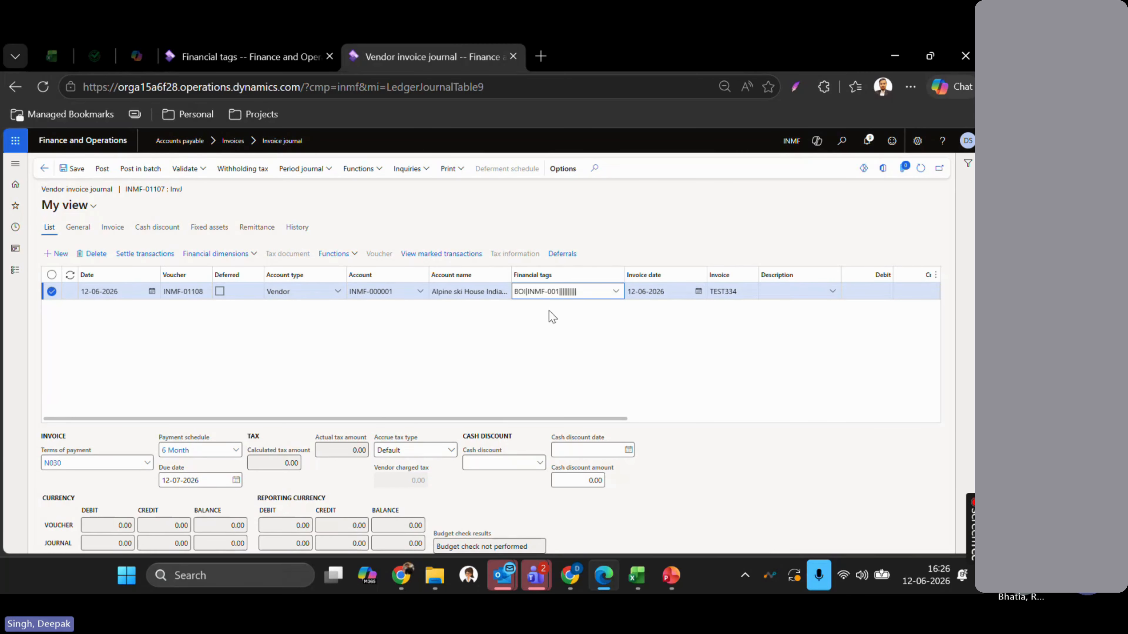
- Check the Area tag's value type and choose Delhi as the line's Area value
left_click(615, 292)
key("ctrl+shift+Tab")
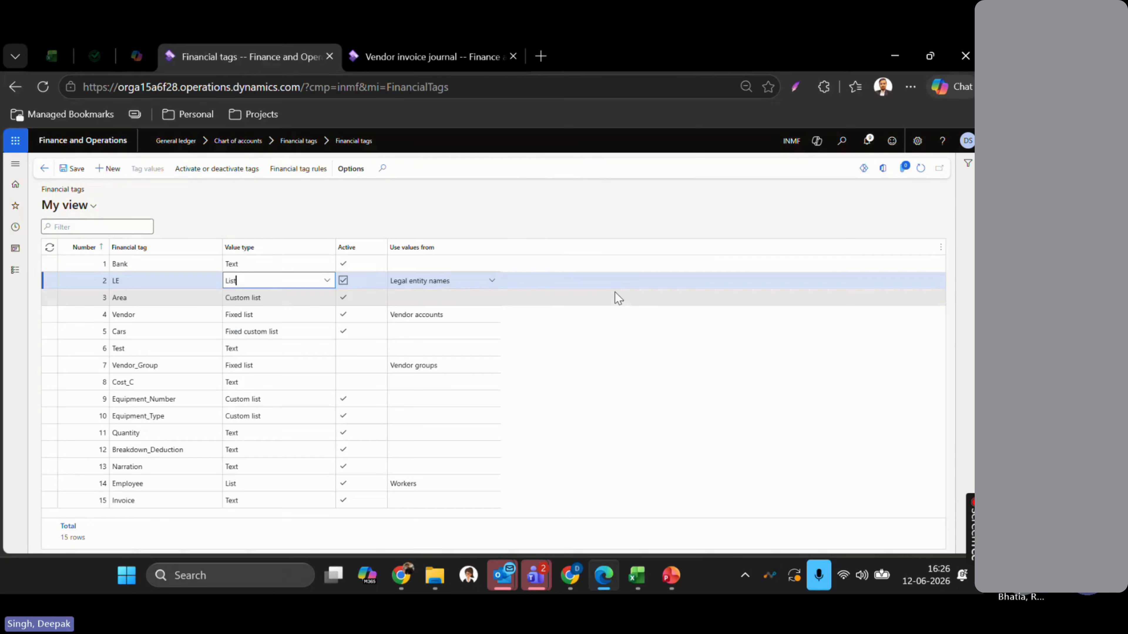
left_click(252, 300)
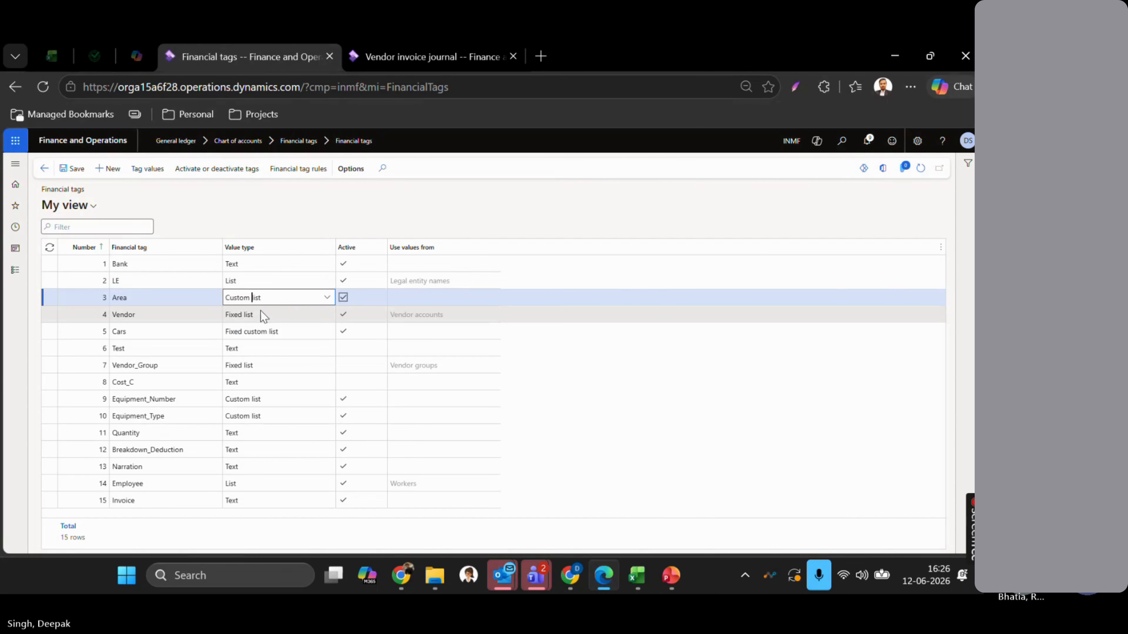
key("ctrl+Tab")
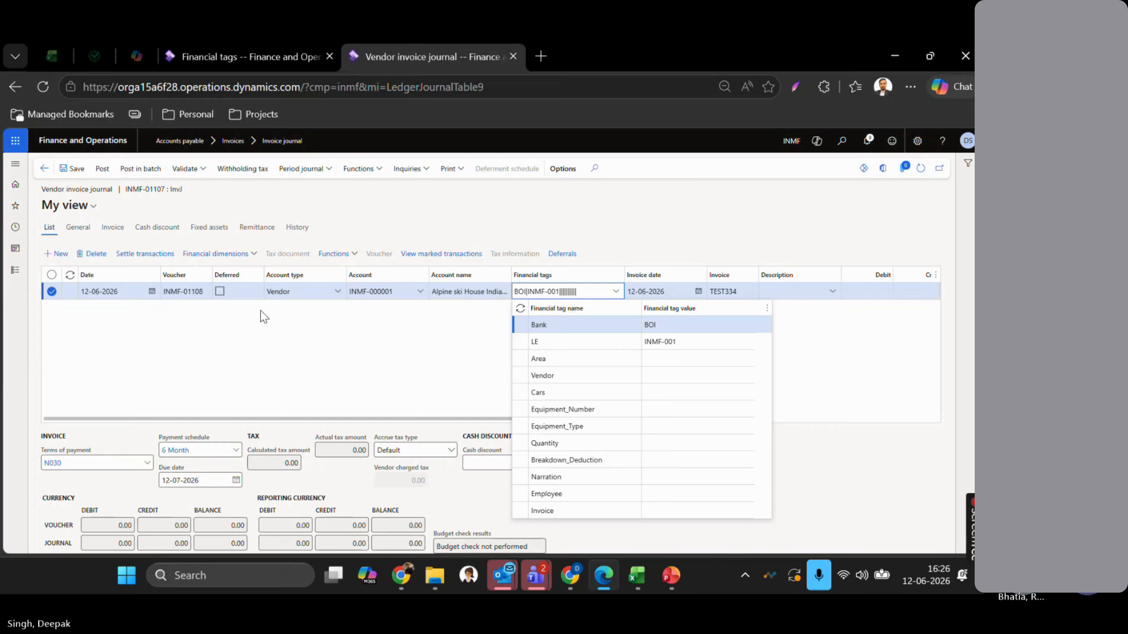
left_click(665, 360)
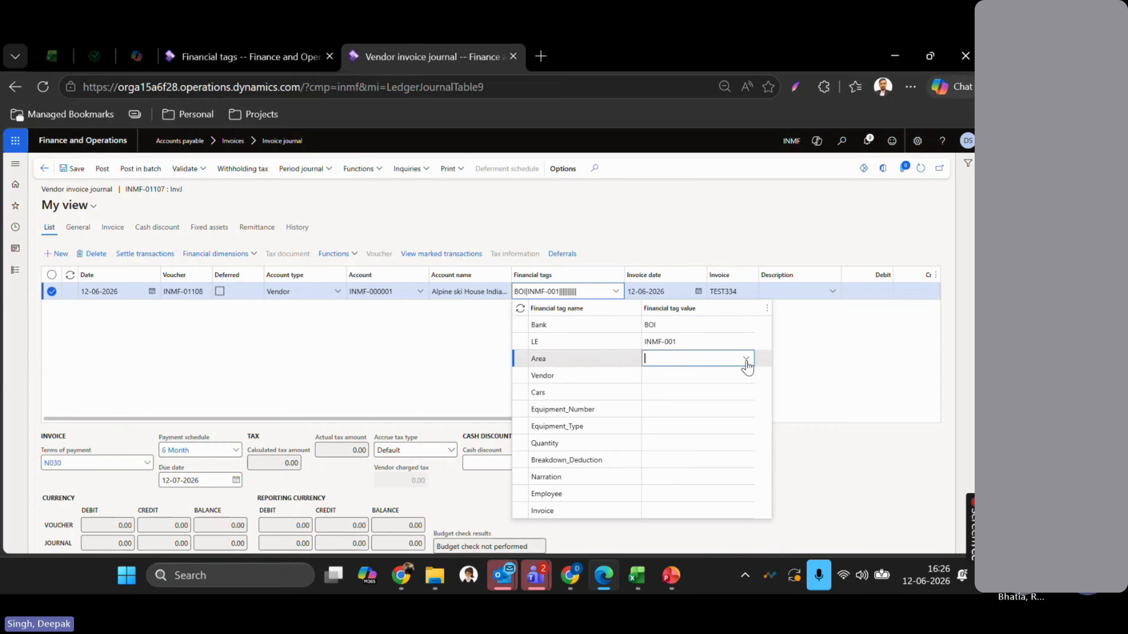
left_click(746, 362)
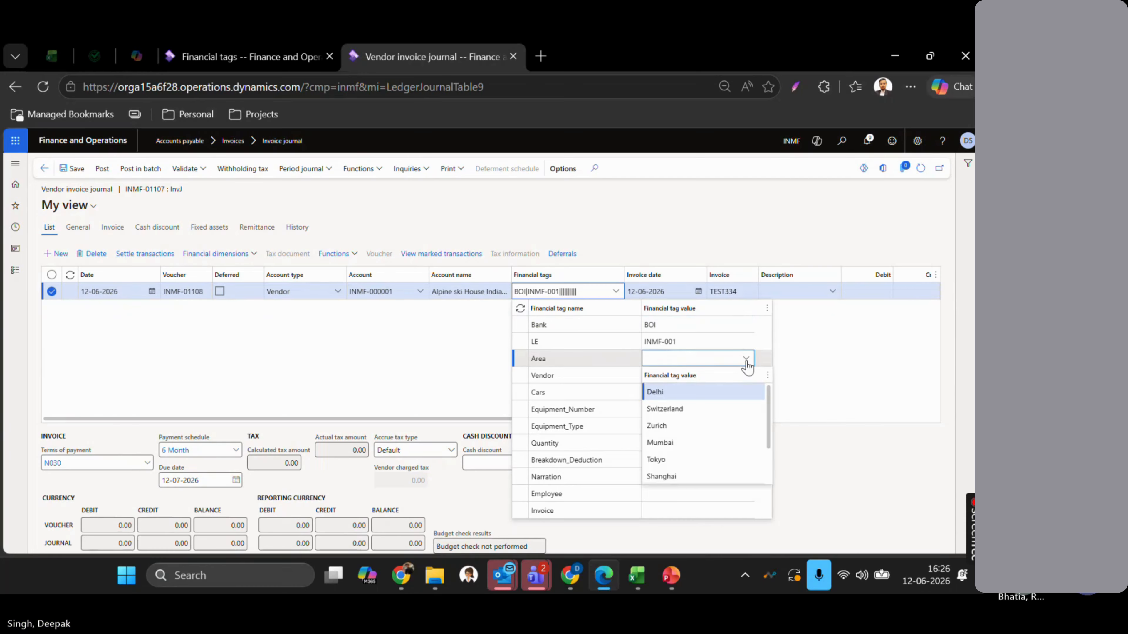
left_click(688, 394)
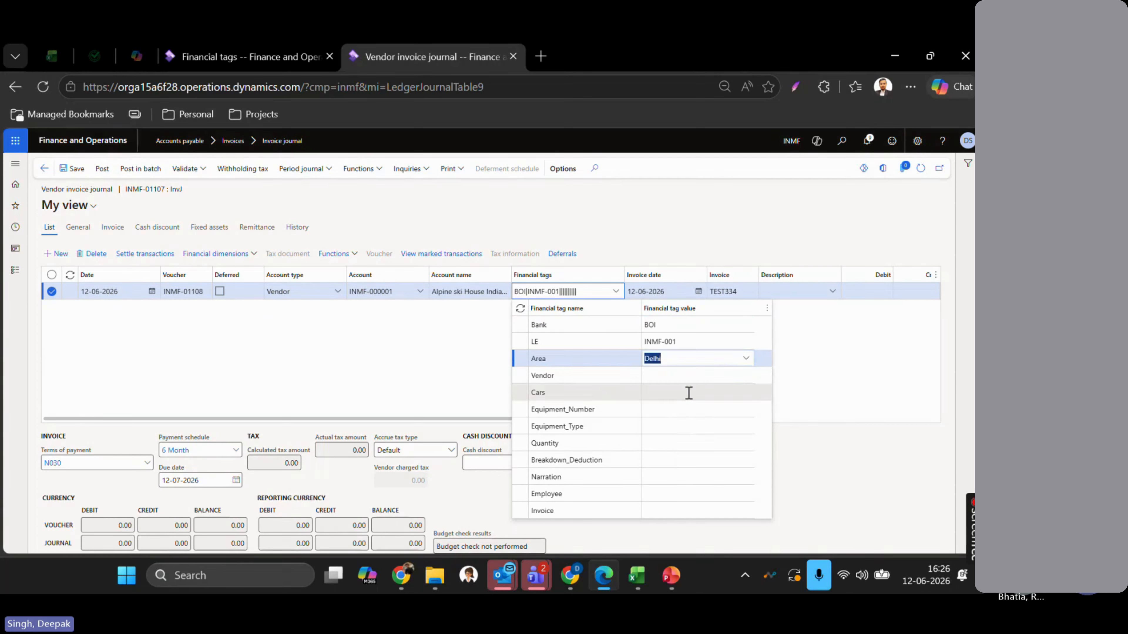
left_click(866, 366)
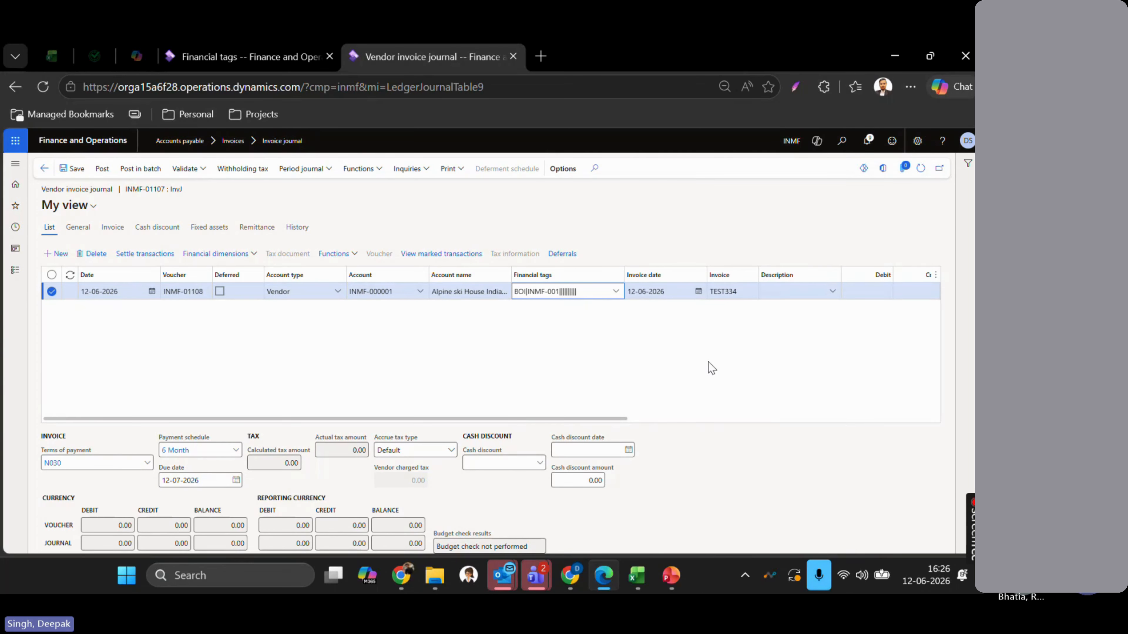
- Change the line's Area tag from Delhi to Jaipur, checking the Area tag's allowed values
left_click(617, 293)
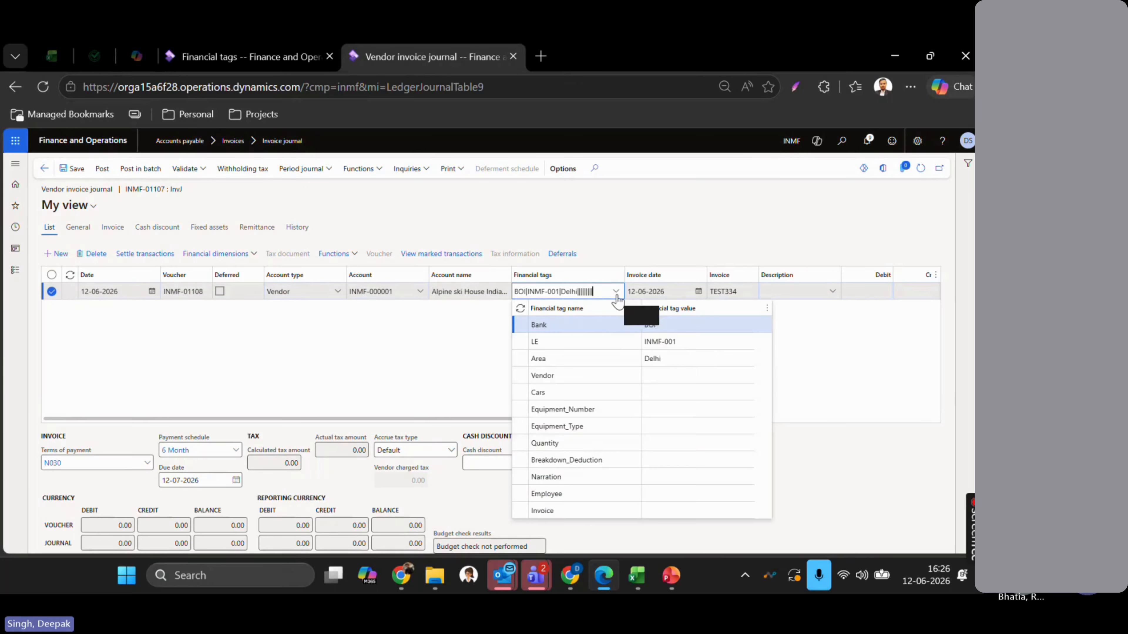
left_click(672, 358)
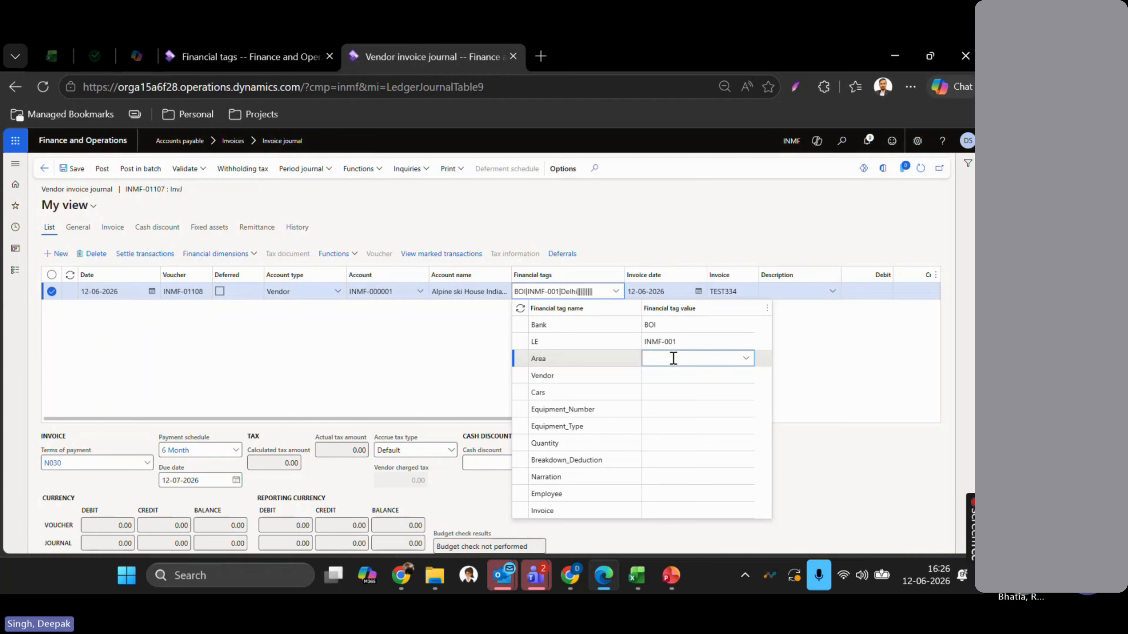
type("pur")
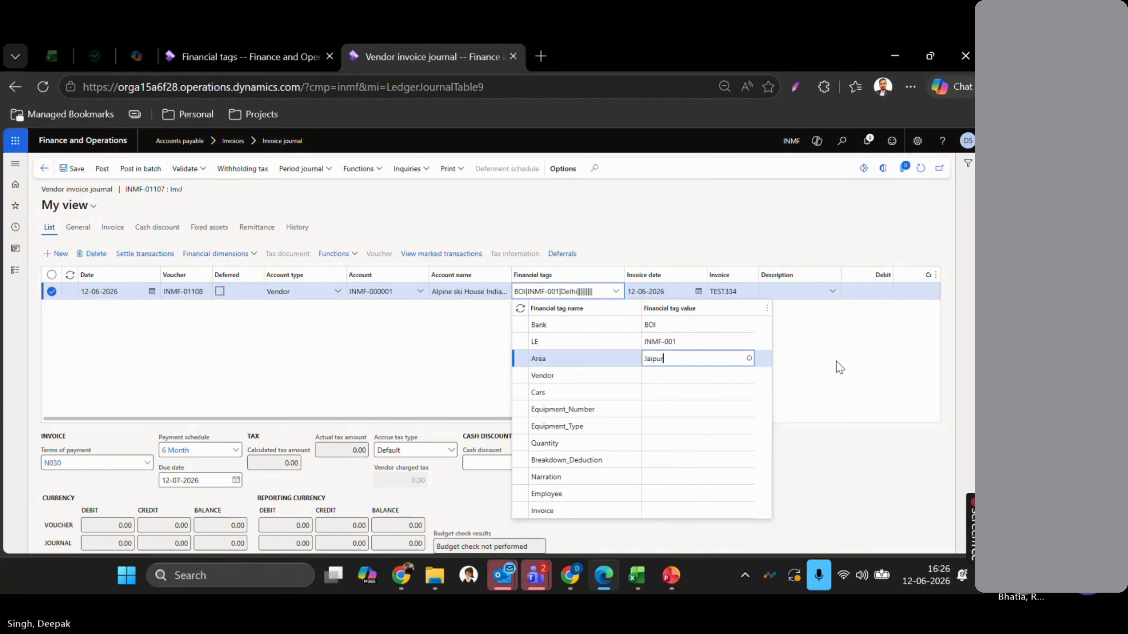
key("ctrl+shift+Tab")
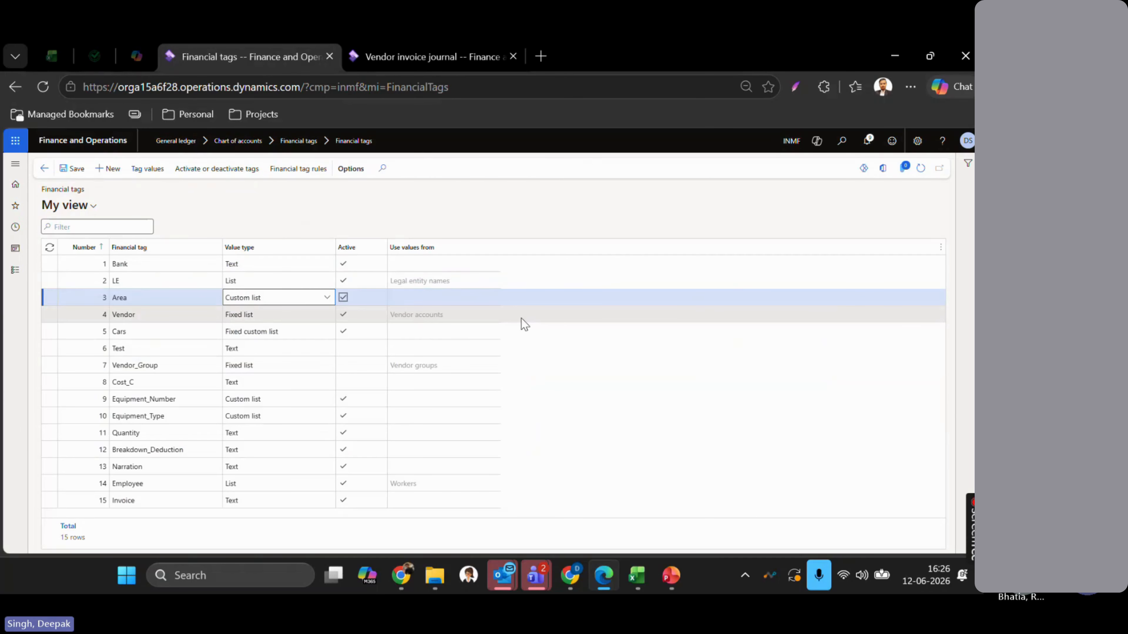
left_click(145, 172)
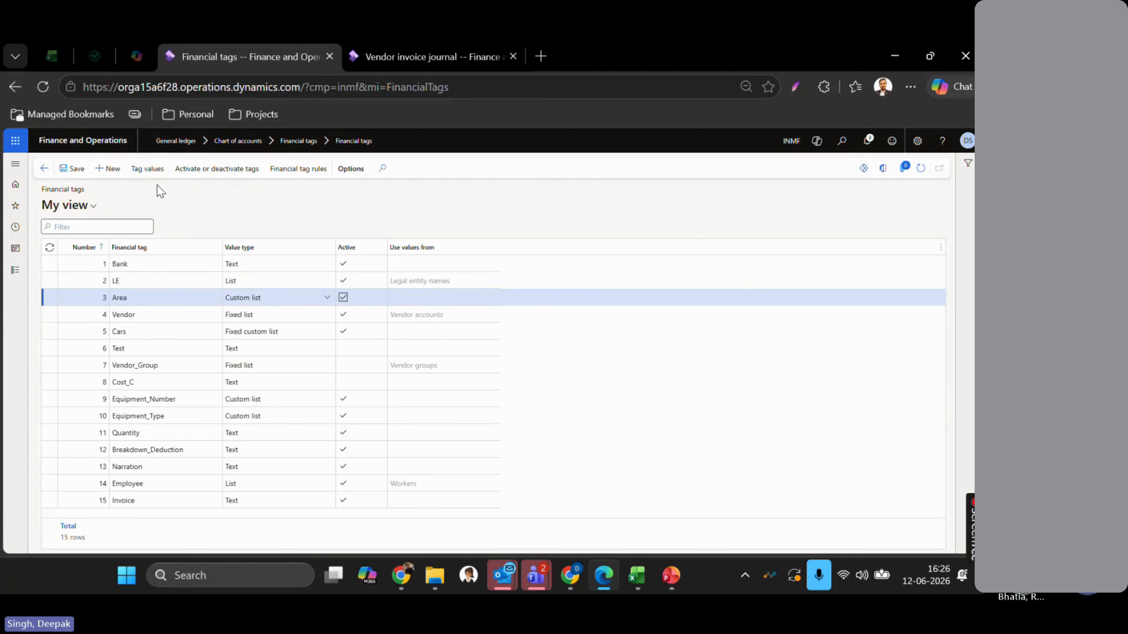
key("ctrl+Tab")
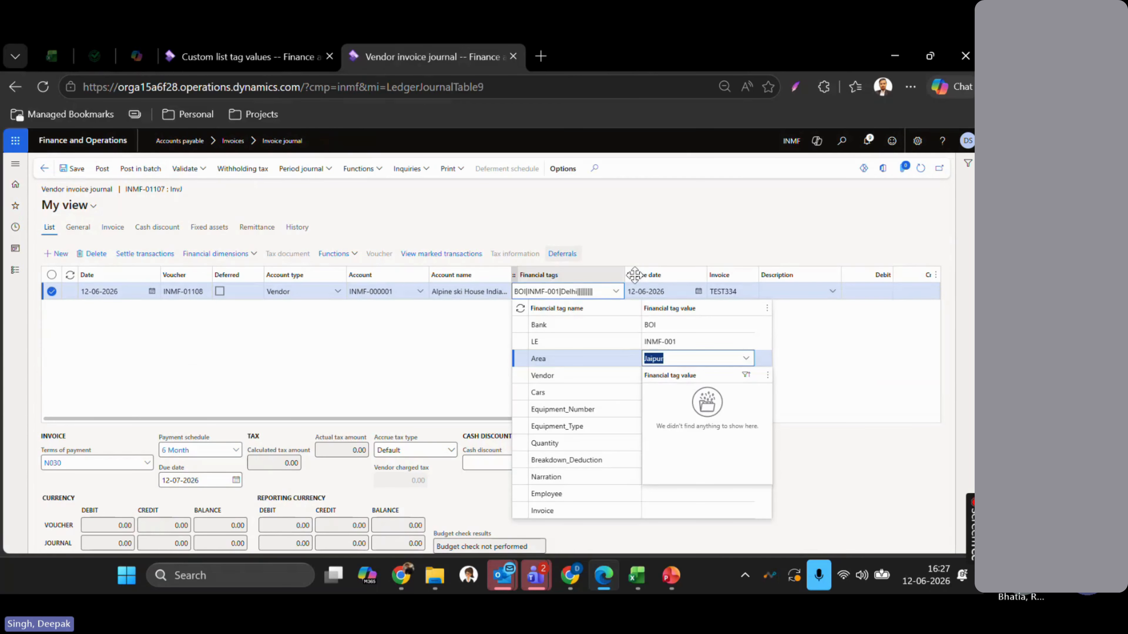
left_click(863, 358)
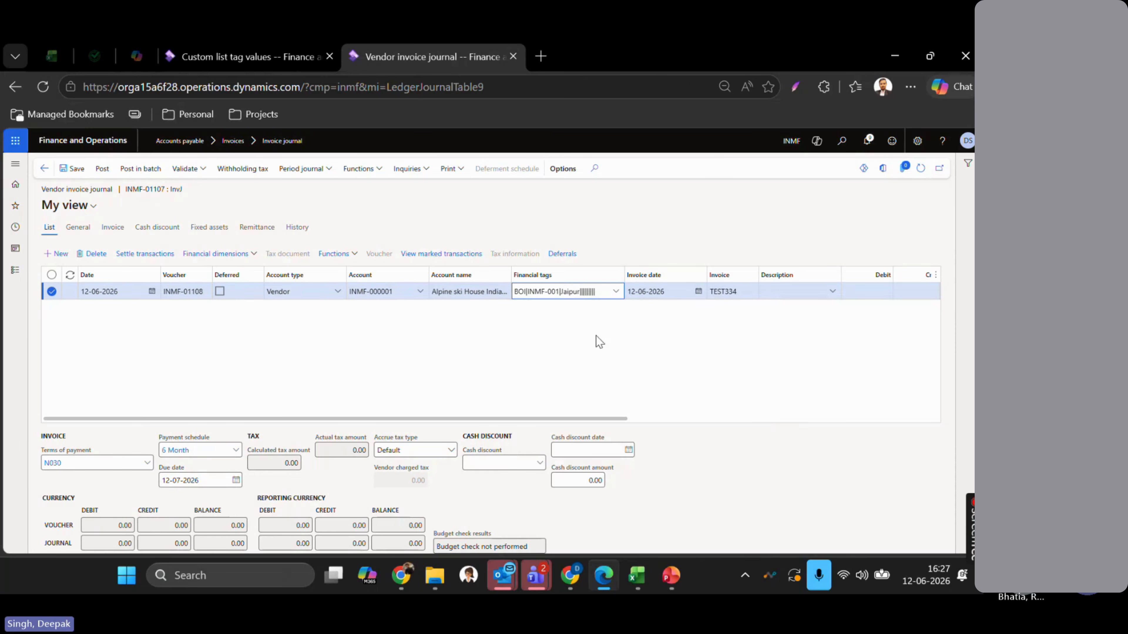
- Leave the Area custom list values for the Financial tags setup and inspect the Vendor tag's value type
left_click(615, 292)
key("ctrl+shift+Tab")
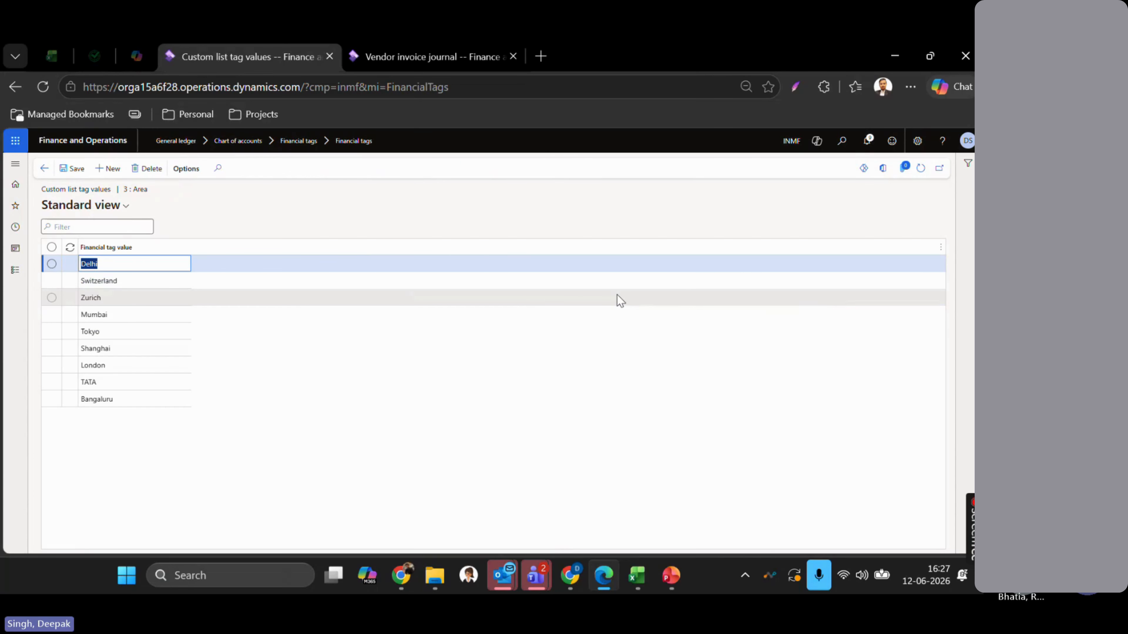
key("Escape")
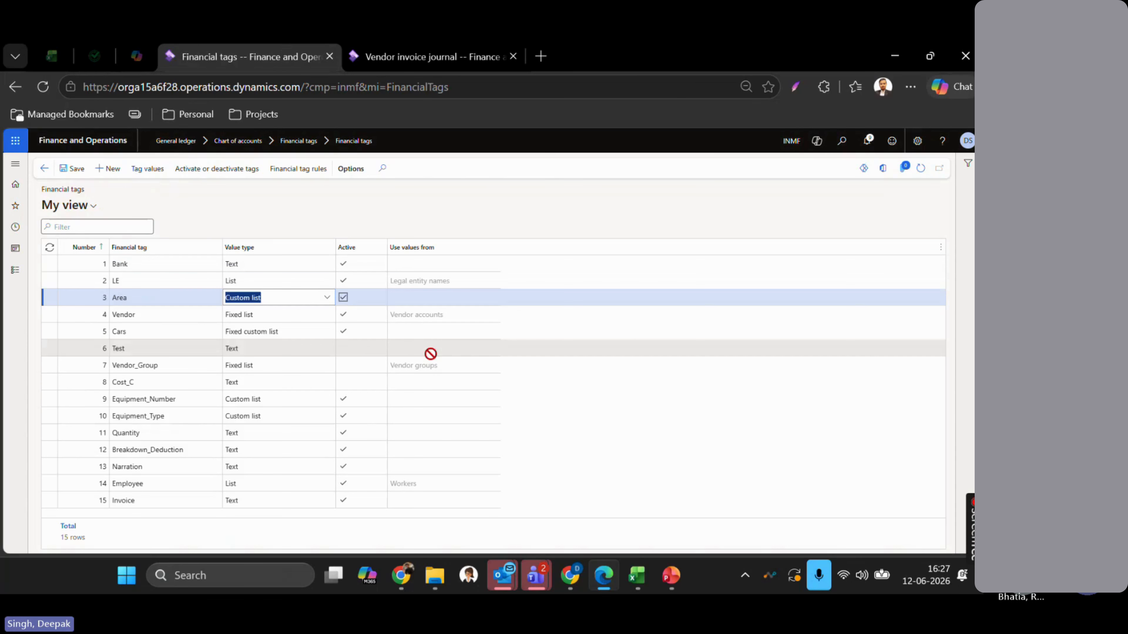
left_click(287, 316)
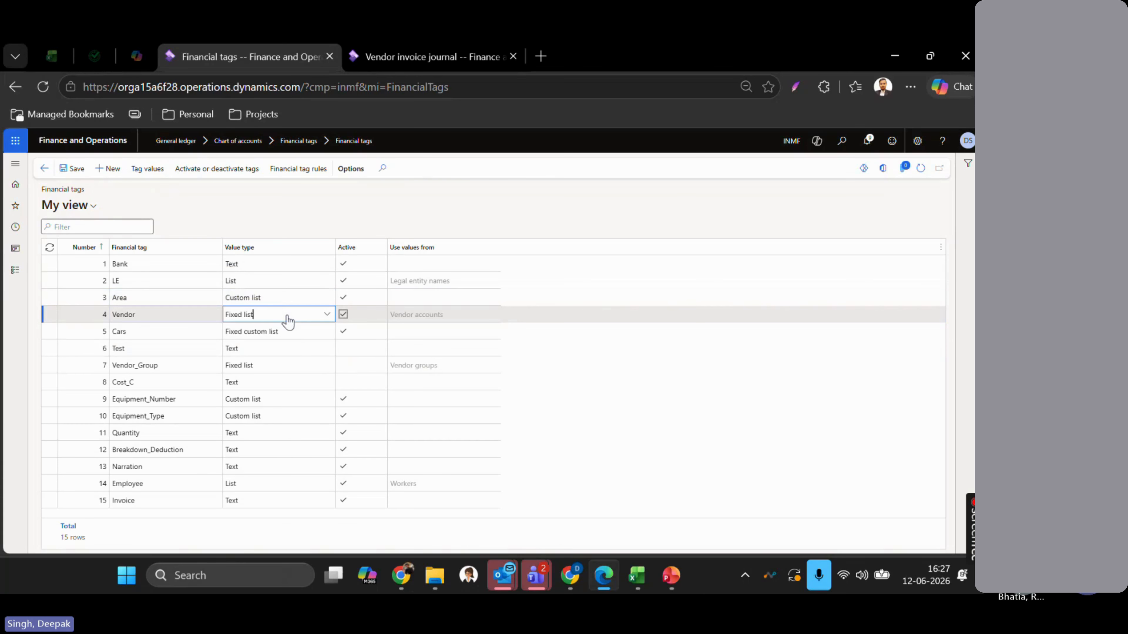
key("ctrl+Tab")
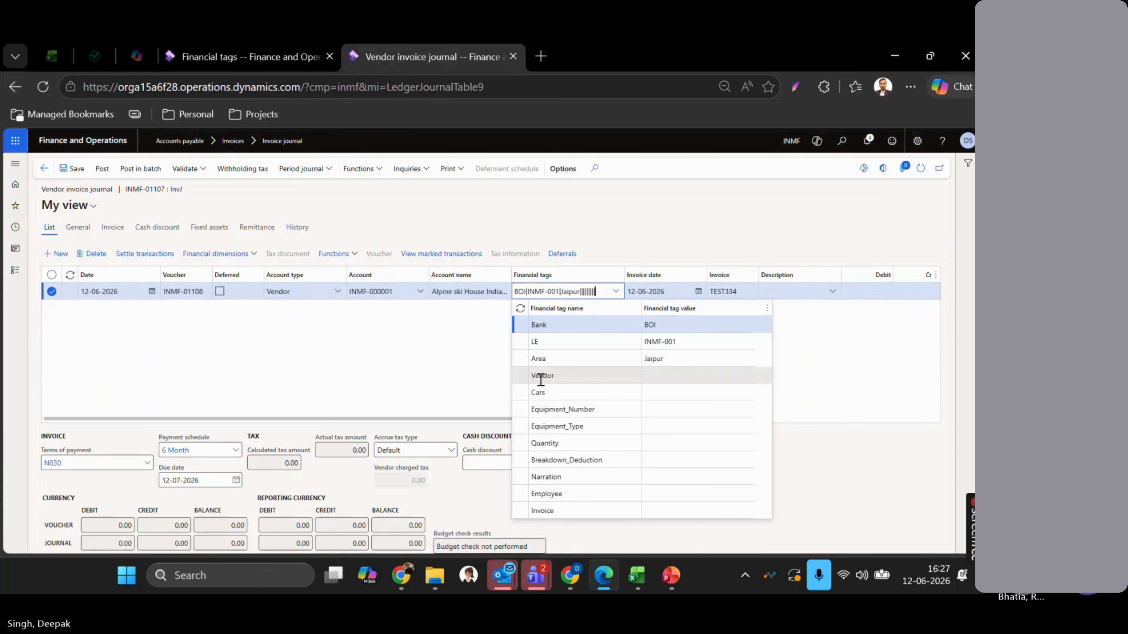
- Enter ABC as the line's Vendor tag value and get the invalid-value warning
left_click(671, 377)
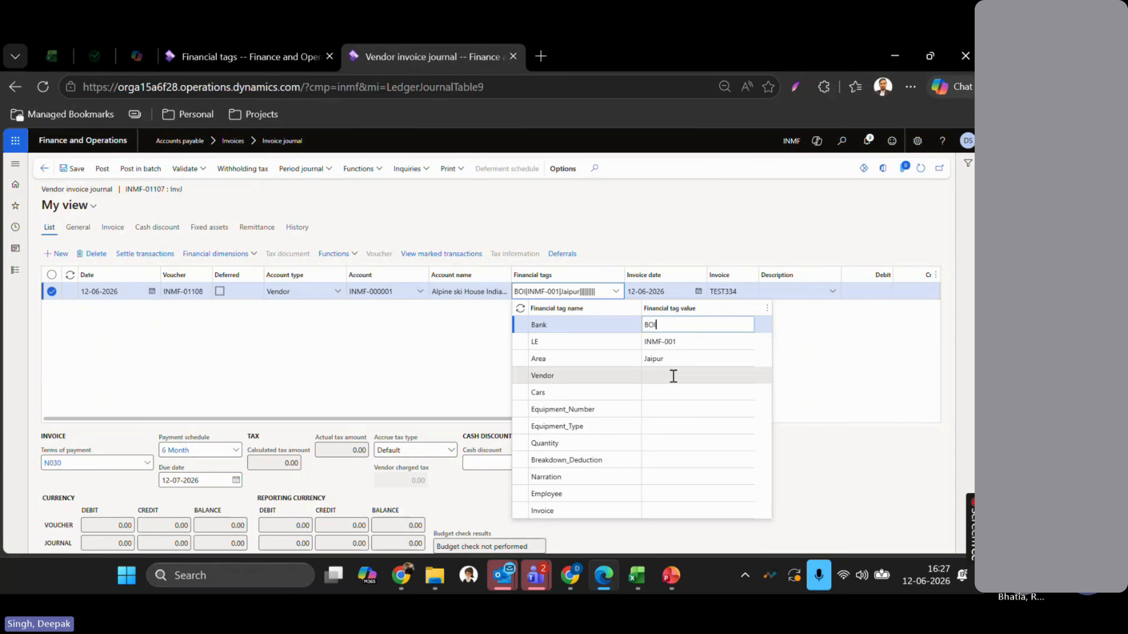
left_click(747, 377)
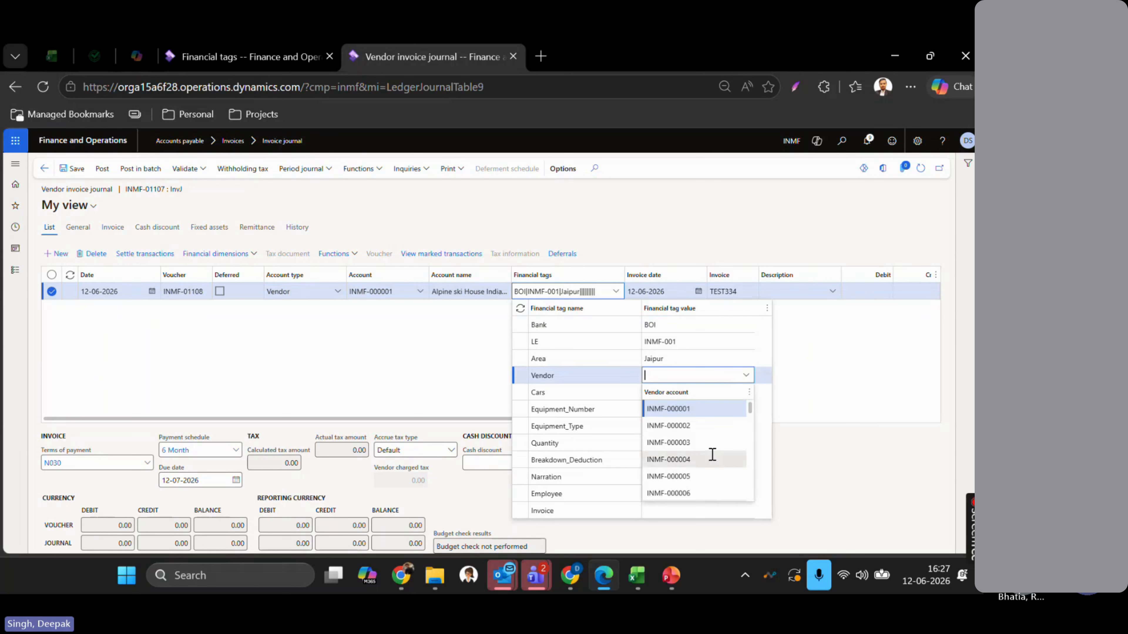
scroll(712, 454, "down", 5)
scroll(712, 454, "up", 5)
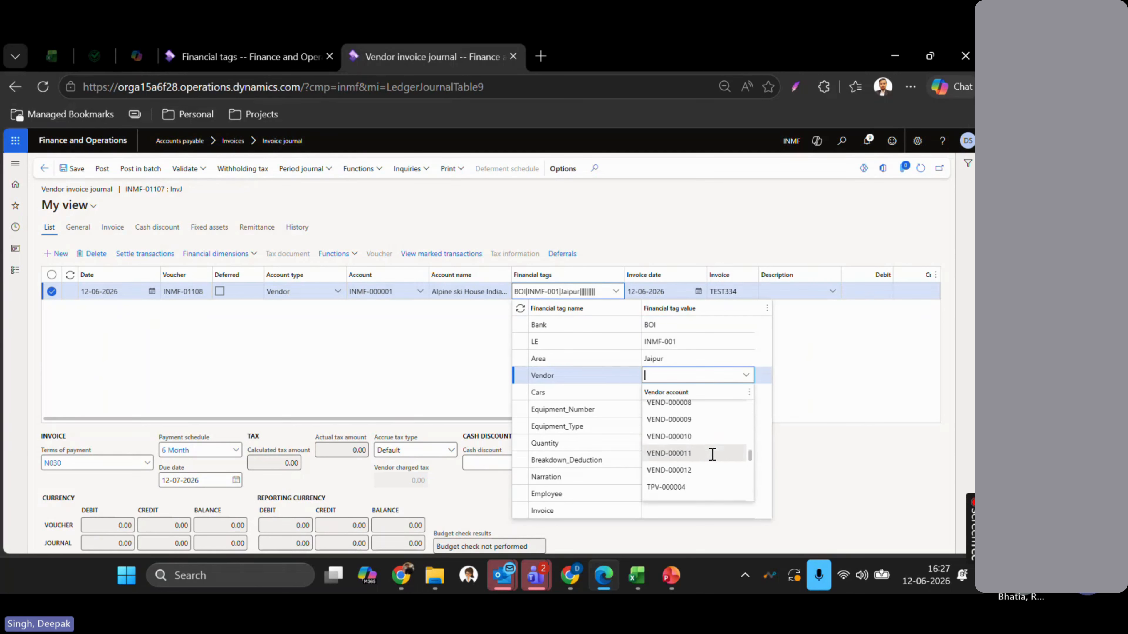
left_click(657, 375)
type("A")
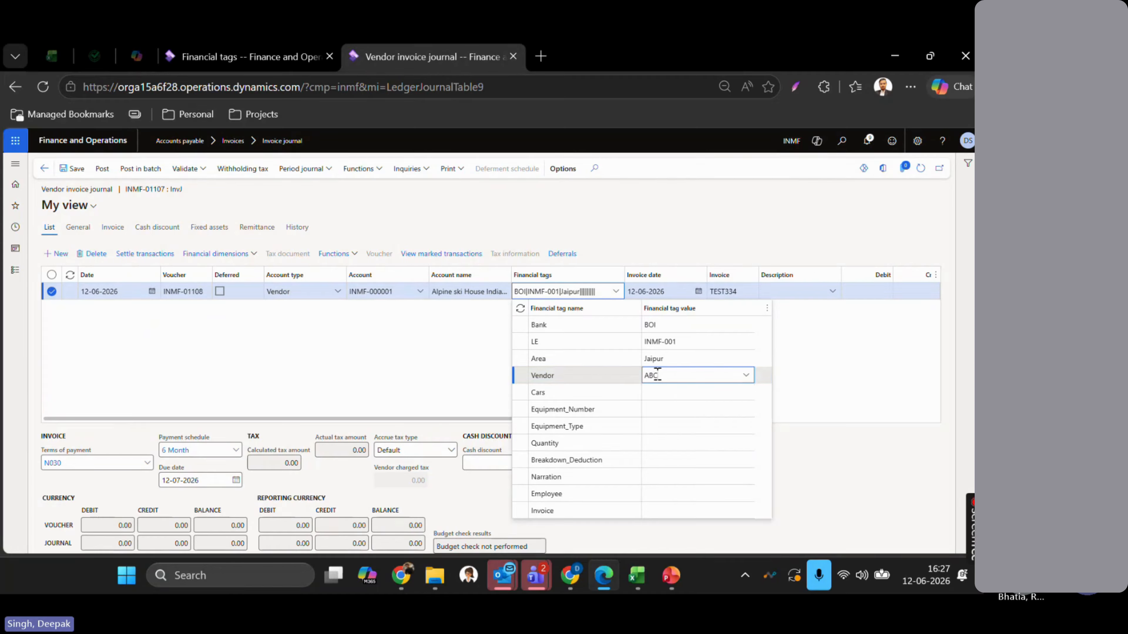
type("BC")
left_click(577, 375)
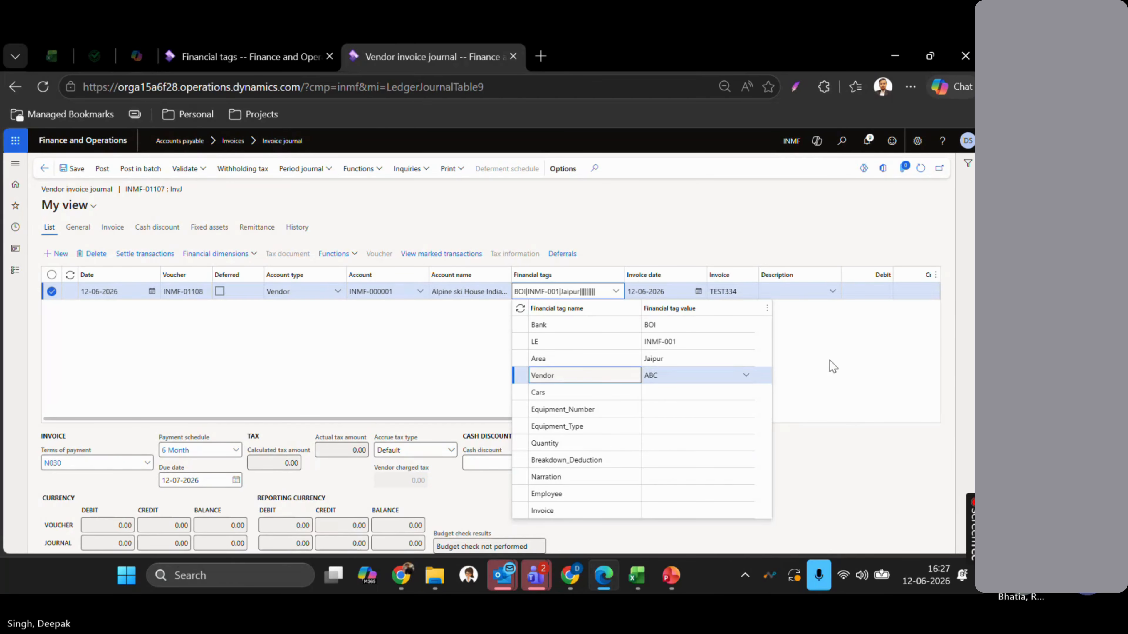
left_click(833, 367)
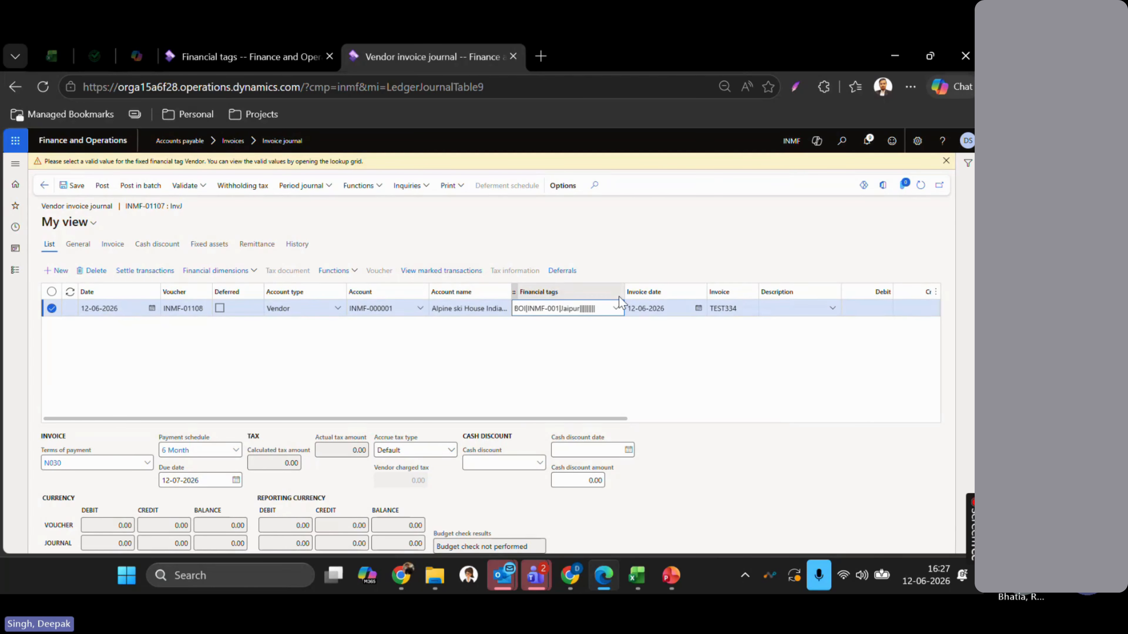
left_click(618, 307)
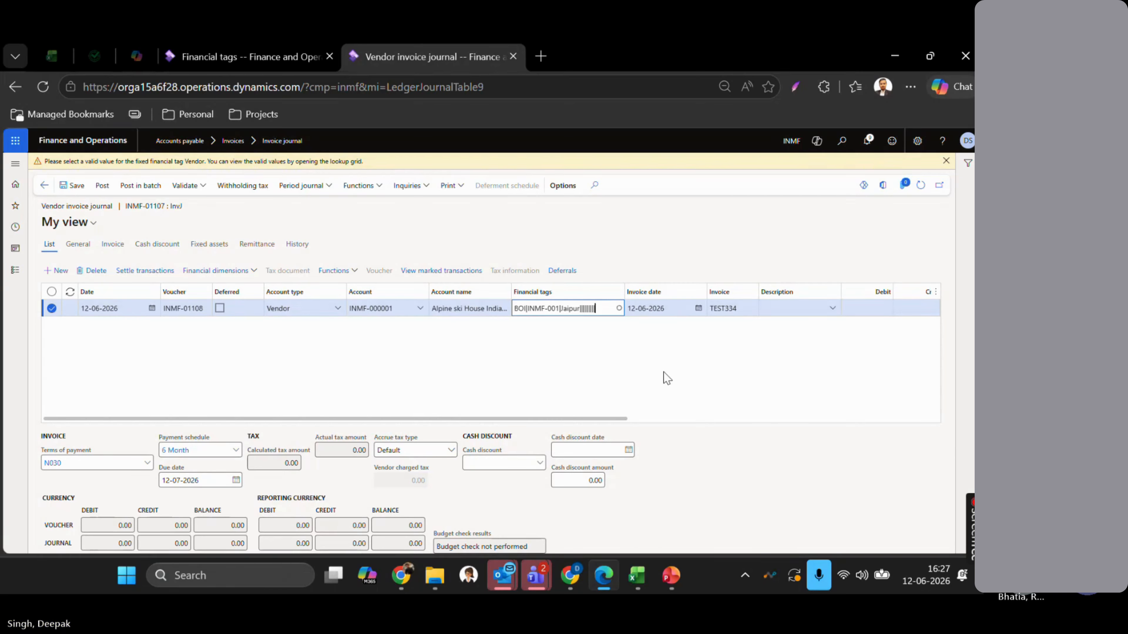
- Review the allowed custom list values for the Cars financial tag
key("ctrl+shift+Tab")
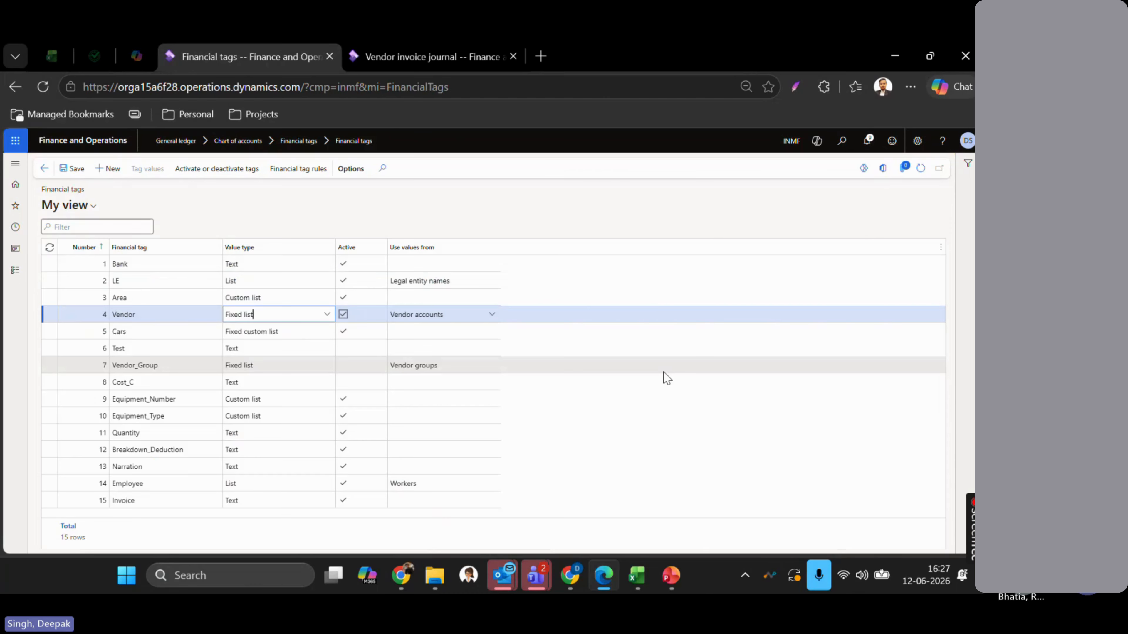
left_click(265, 341)
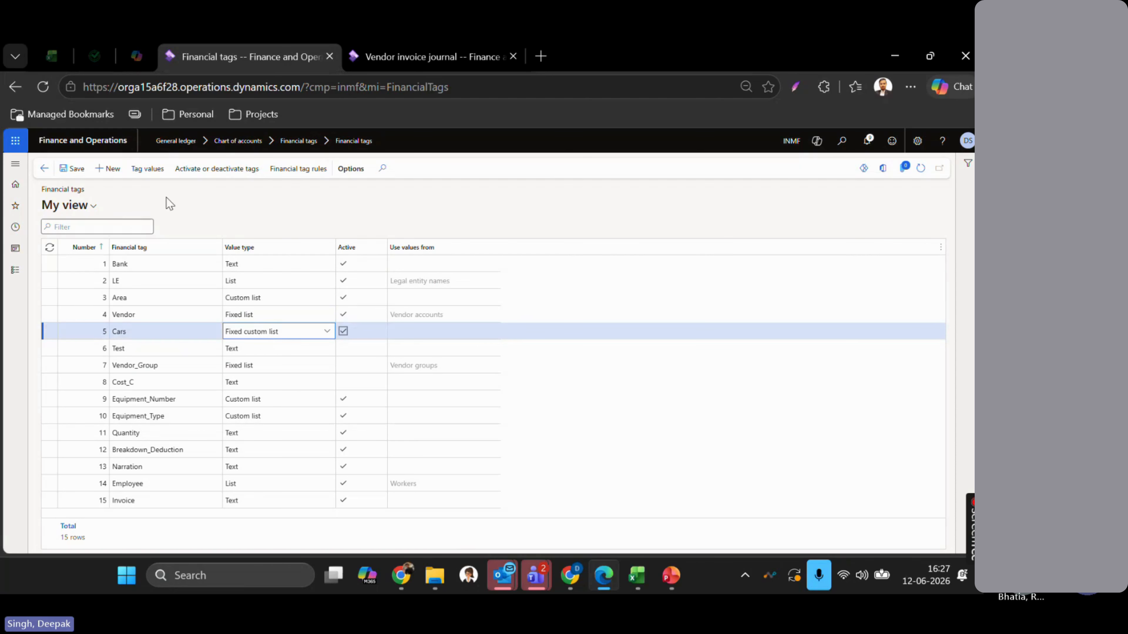
left_click(147, 169)
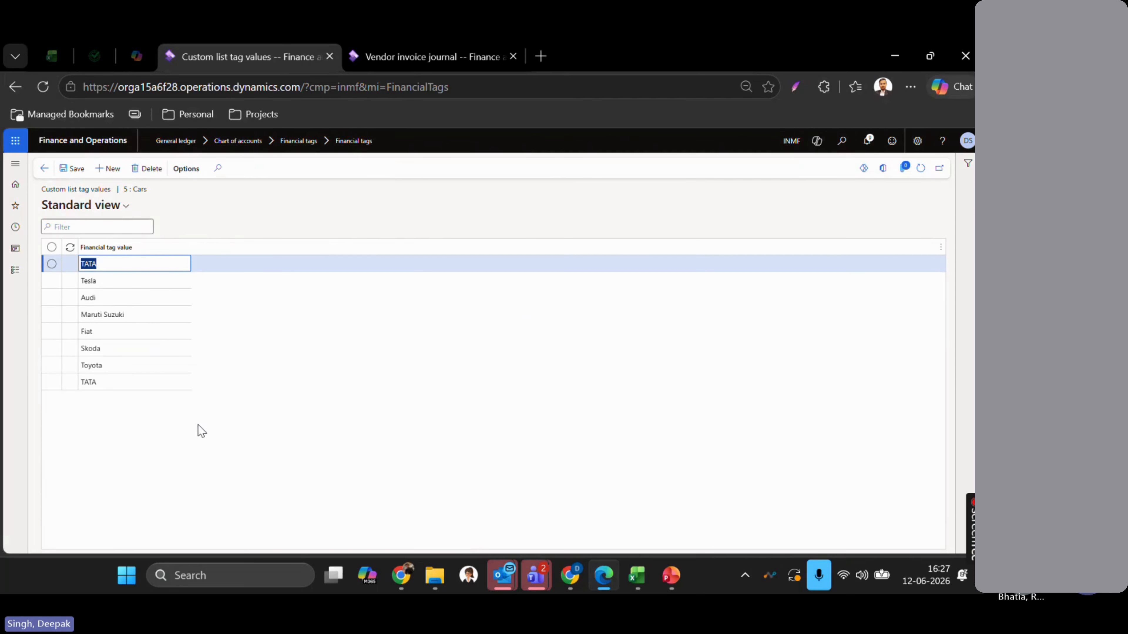
- Return to the vendor invoice journal and dismiss the invalid Vendor tag warning
key("ctrl+Tab")
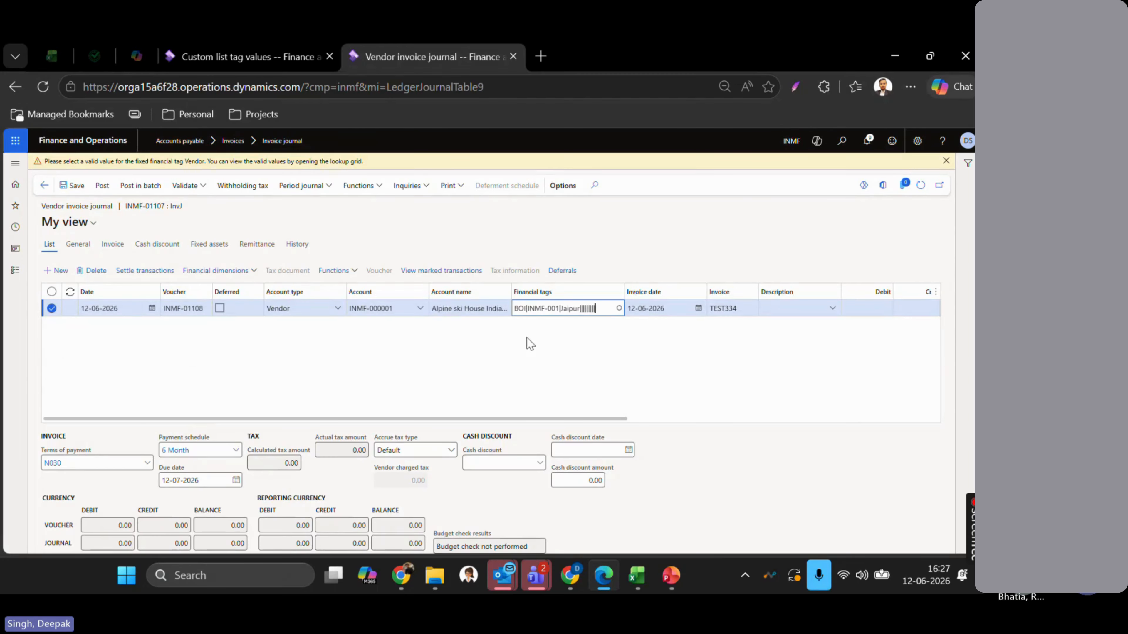
key("Tab")
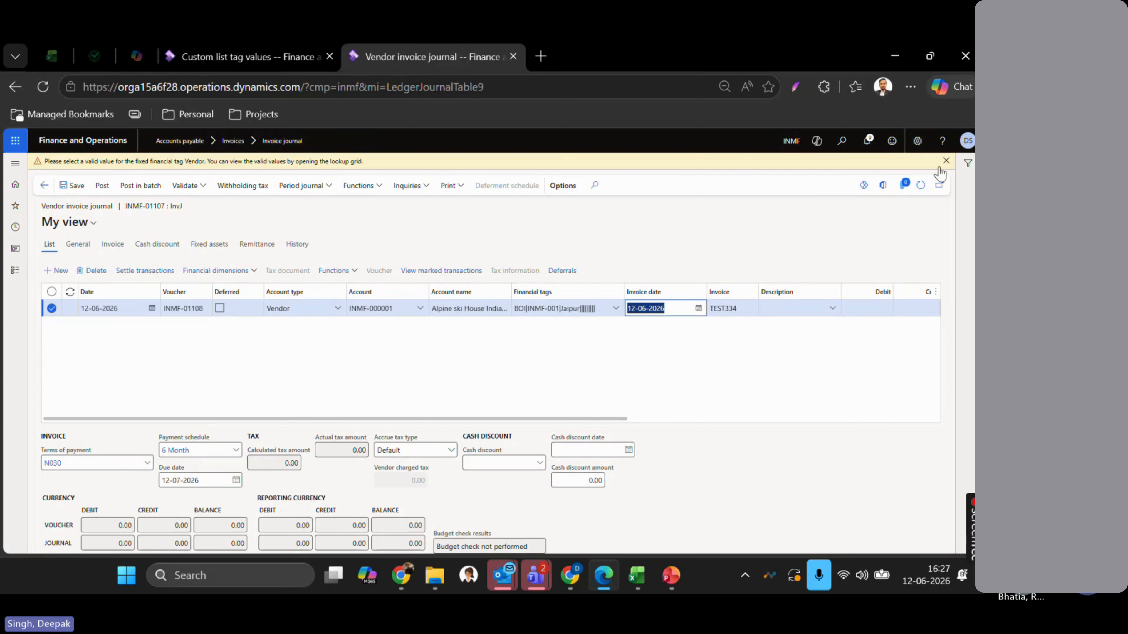
left_click(947, 161)
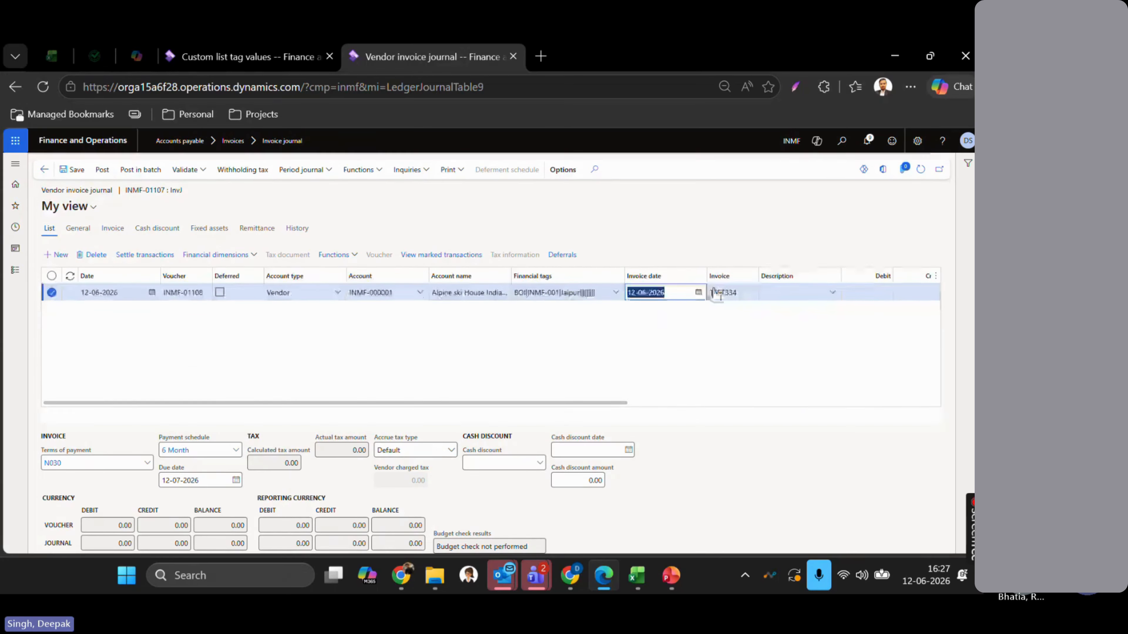
- Pick TATA as the journal line's Cars tag value, then refresh the journal lines
left_click(614, 297)
left_click(614, 294)
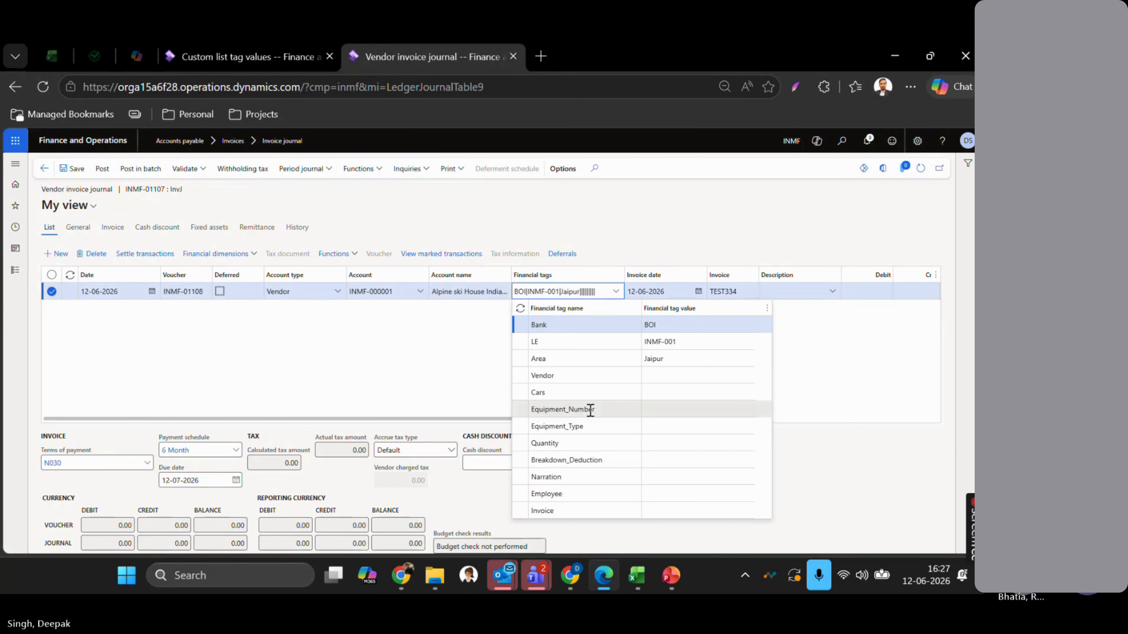
left_click(660, 394)
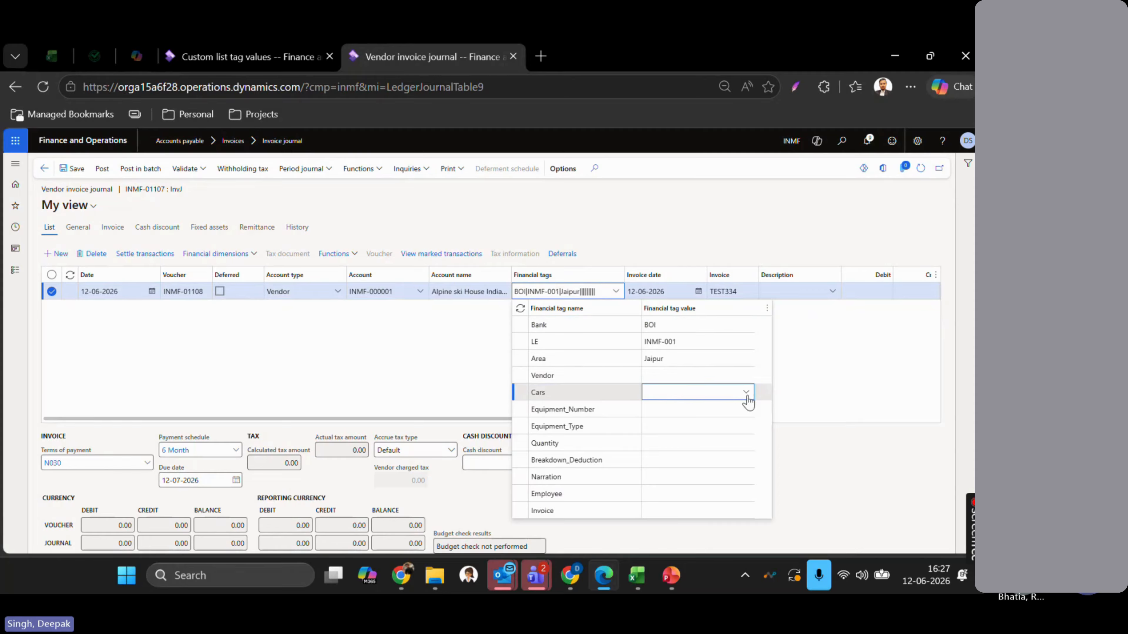
left_click(748, 396)
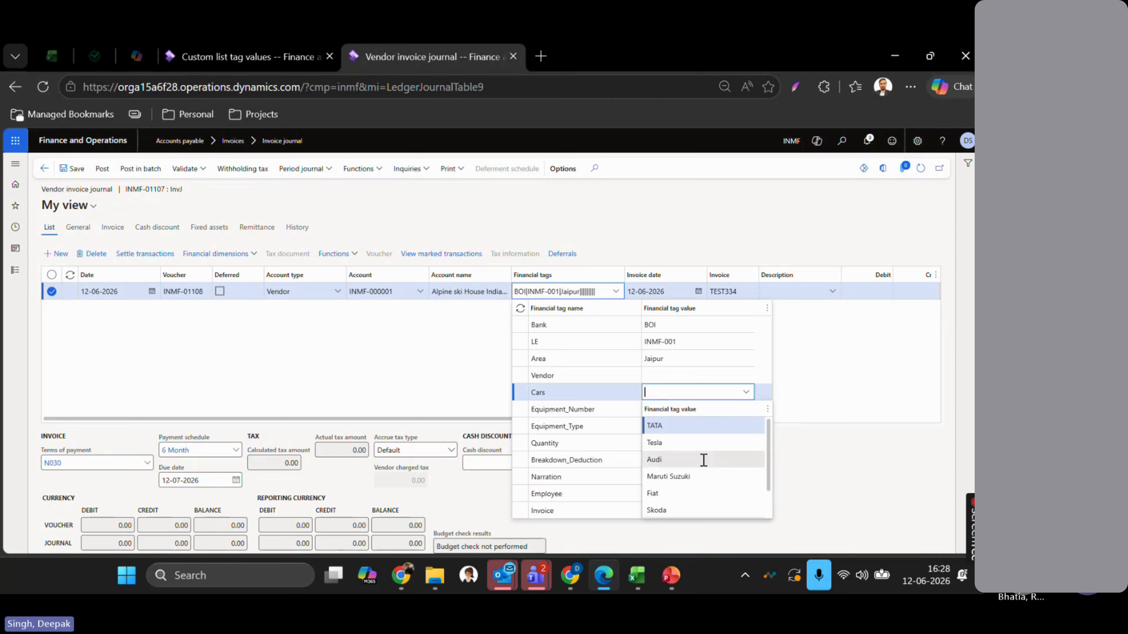
left_click(690, 426)
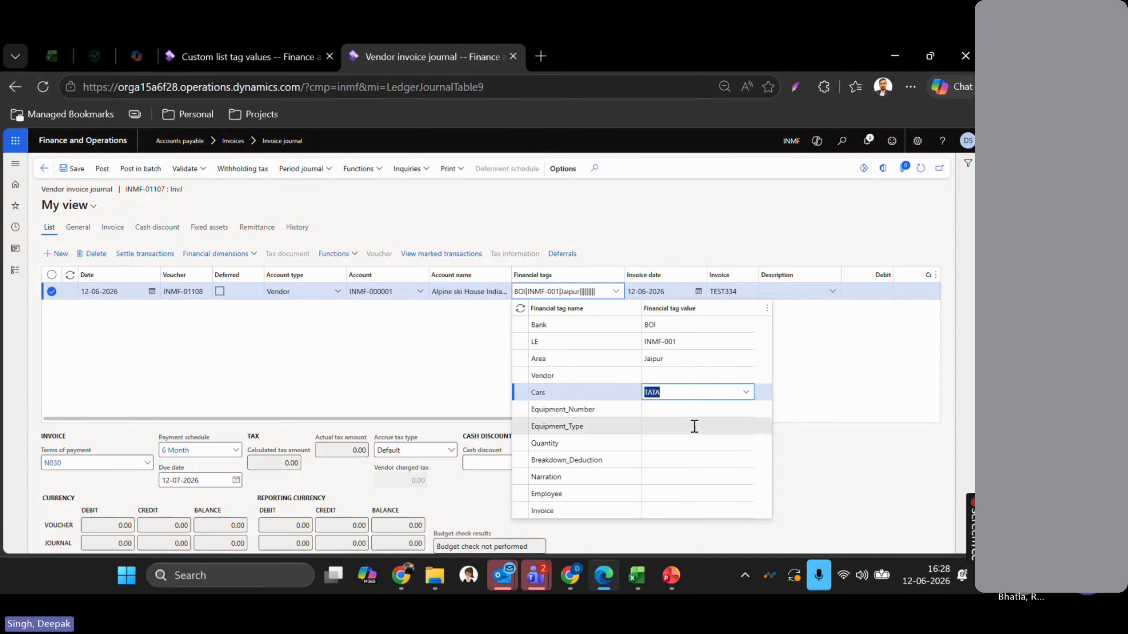
left_click(865, 384)
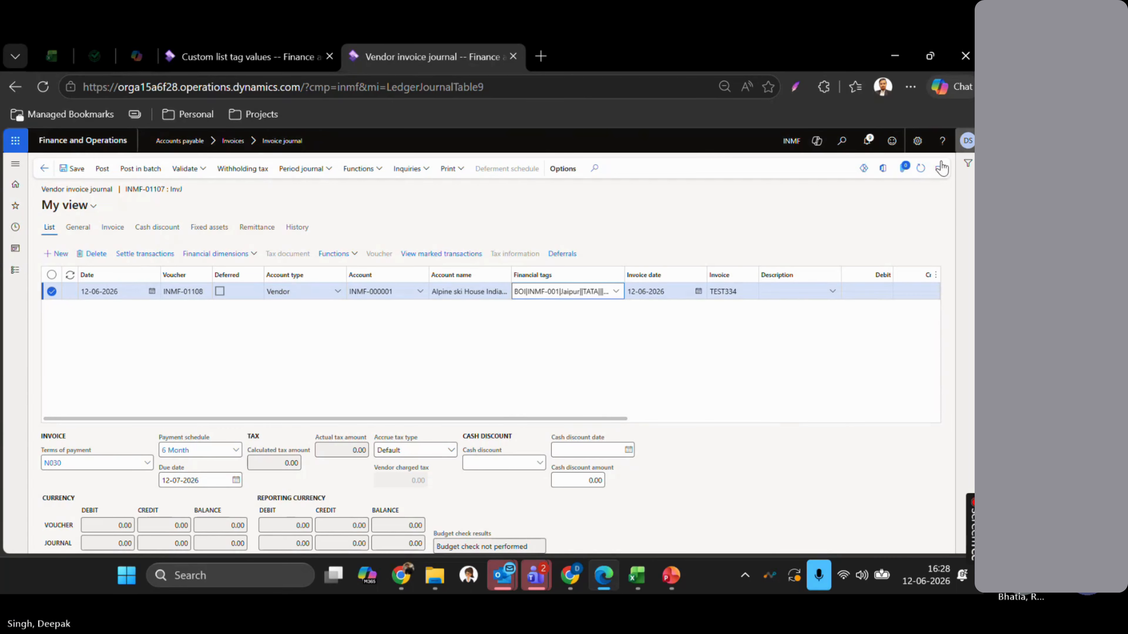
left_click(919, 171)
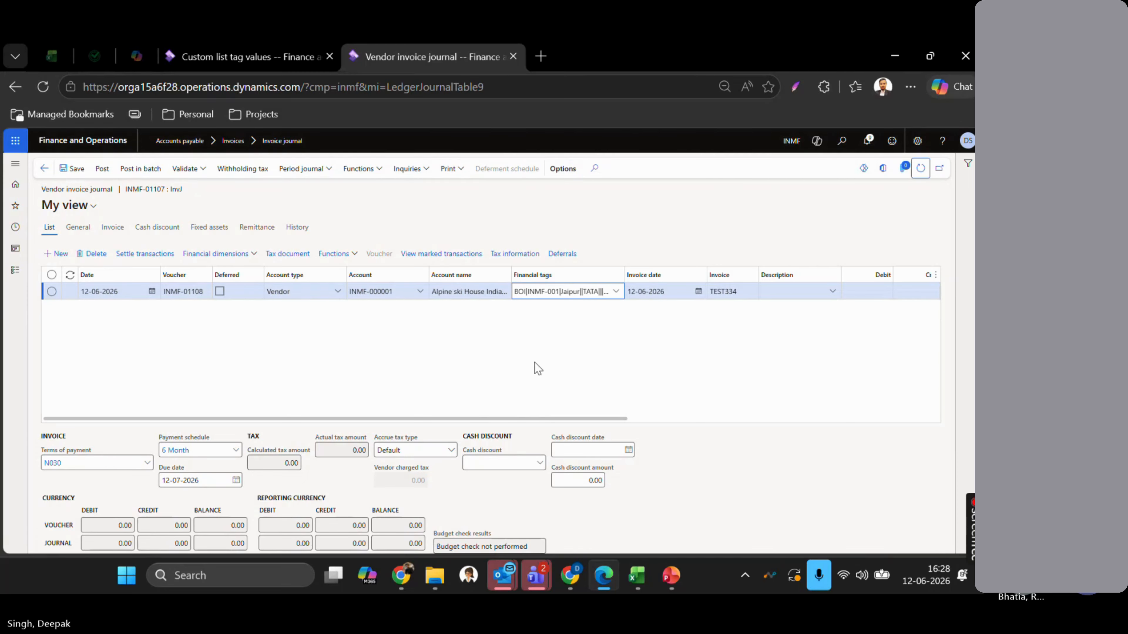
- Enter a credit amount of 200 on the journal line
scroll(577, 365, "right", 5)
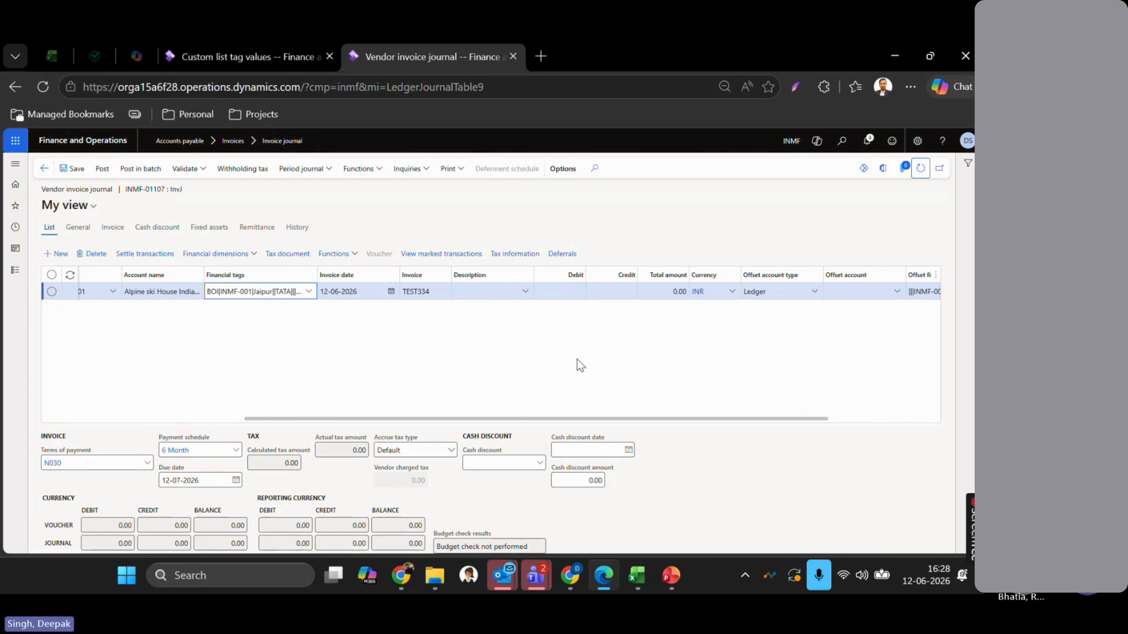
left_click(612, 293)
type("200")
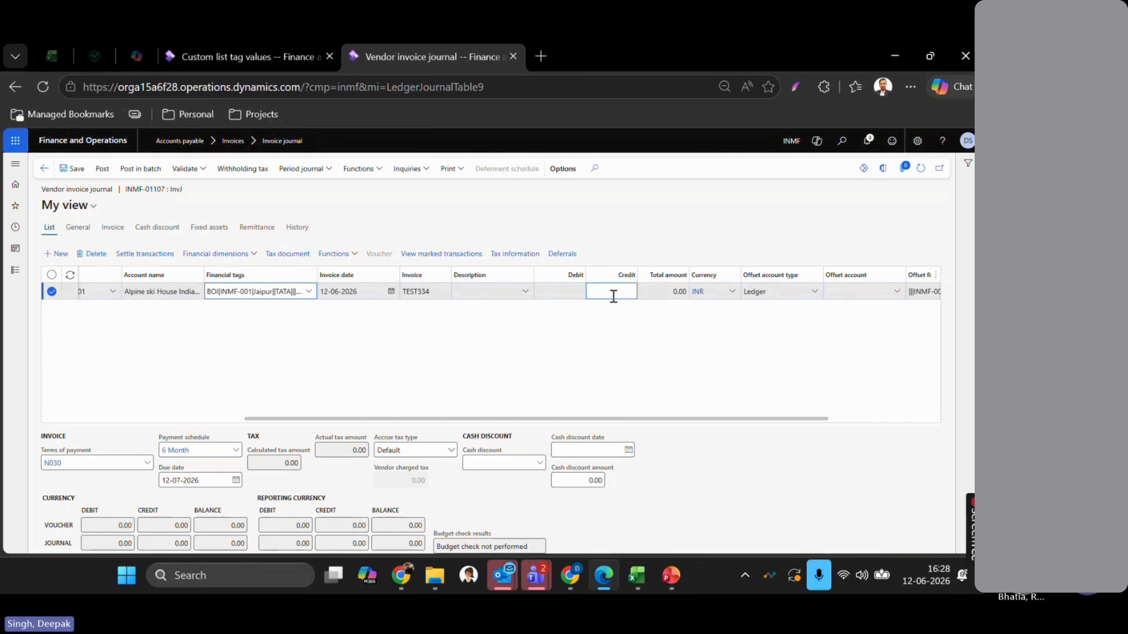
key("Tab")
key("Tab")
key("Tab")
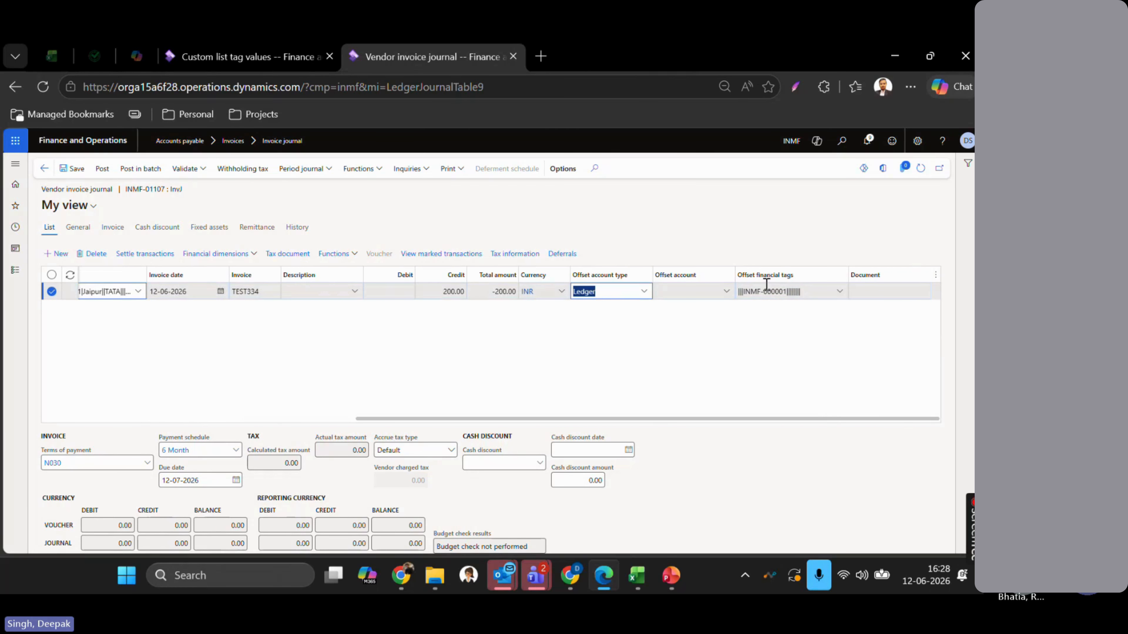
- Set the offset account to 610001 Packing Expense, filtering the lookup by *expense
key("Tab")
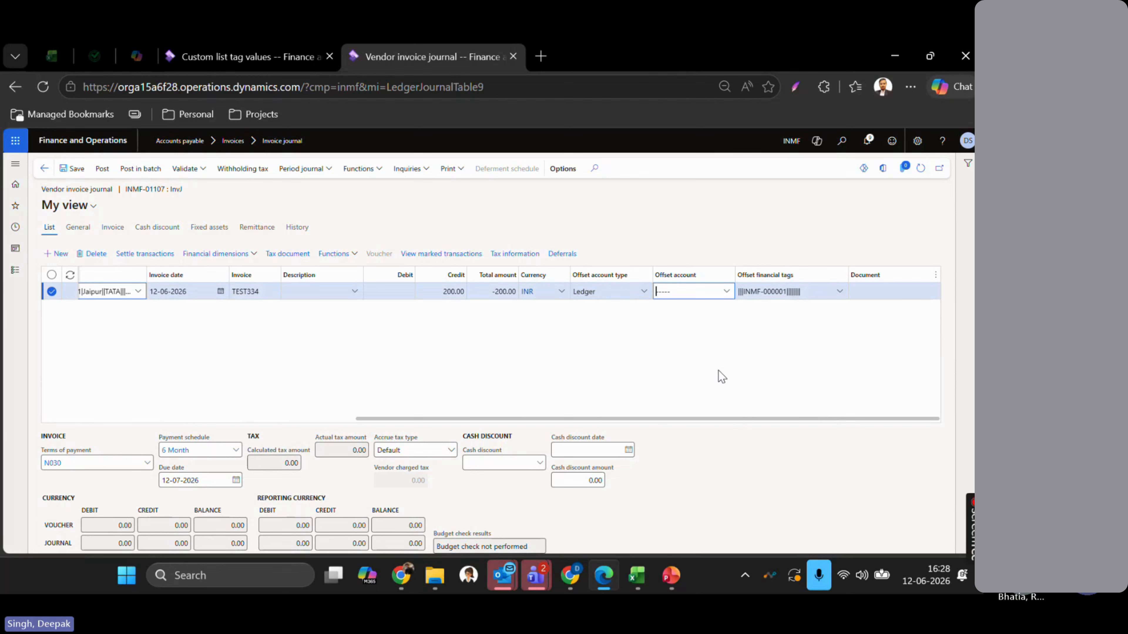
left_click(550, 329)
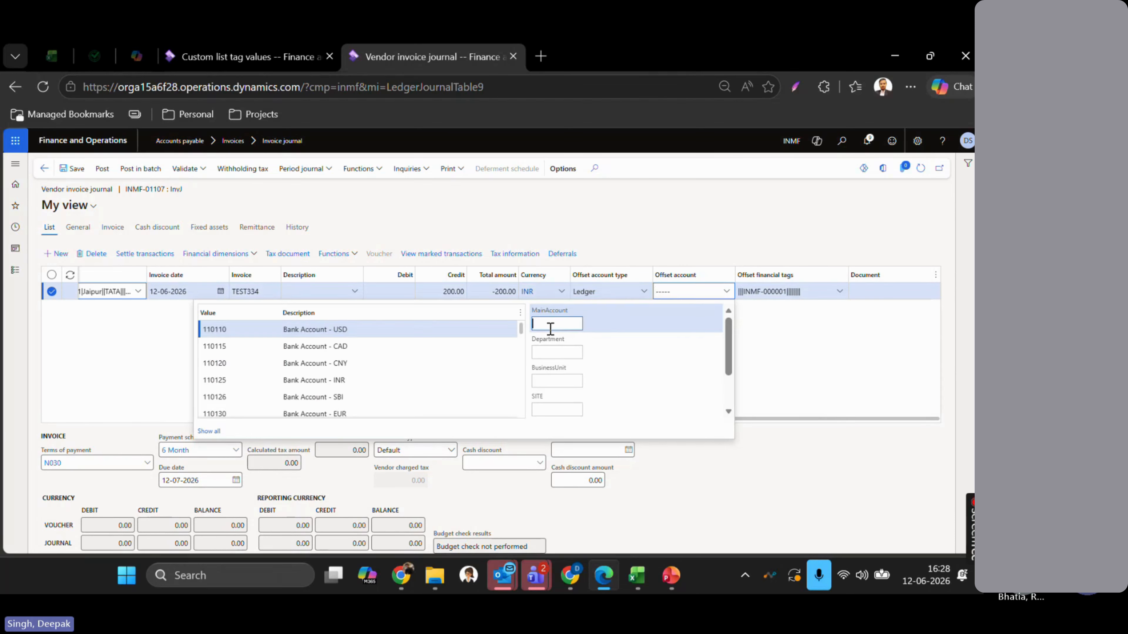
type("*expense")
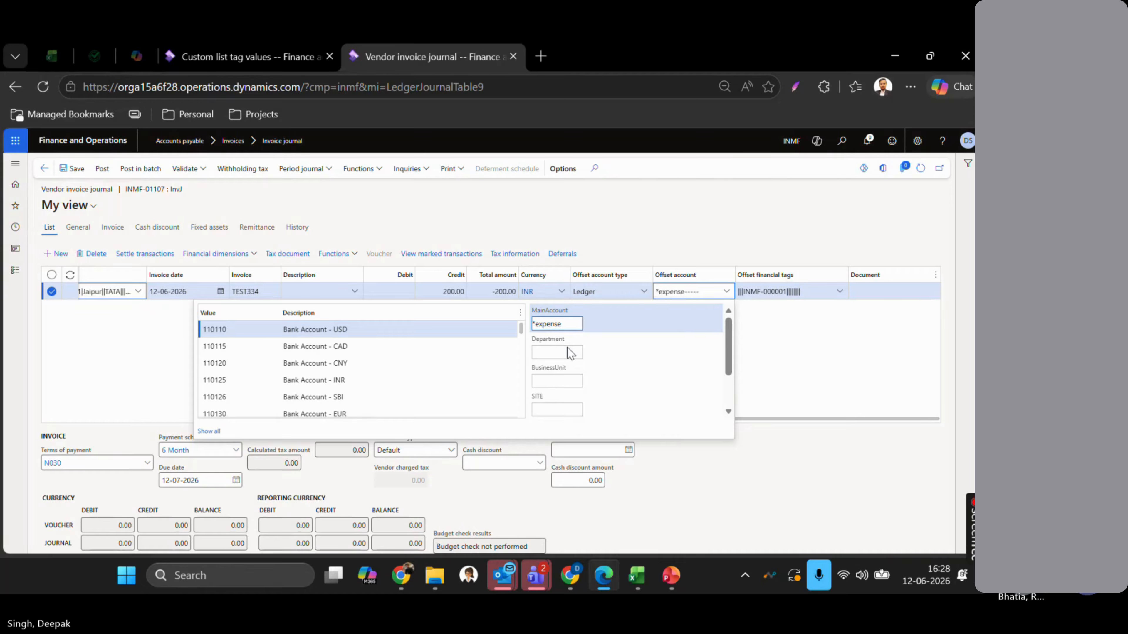
scroll(383, 367, "down", 15)
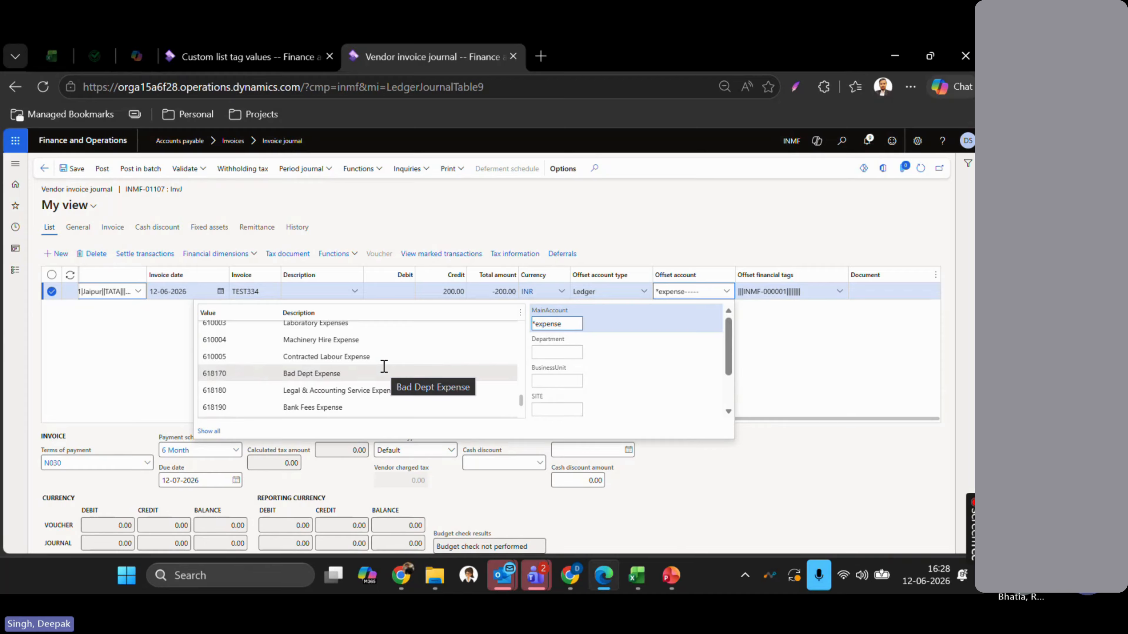
scroll(384, 367, "up", 2)
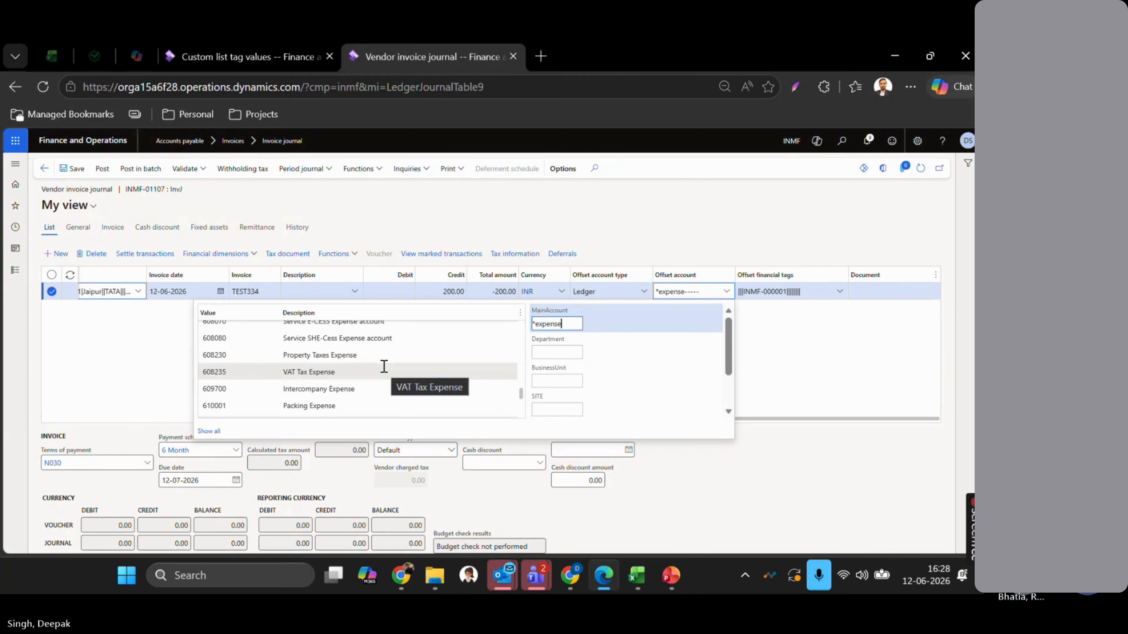
left_click(347, 404)
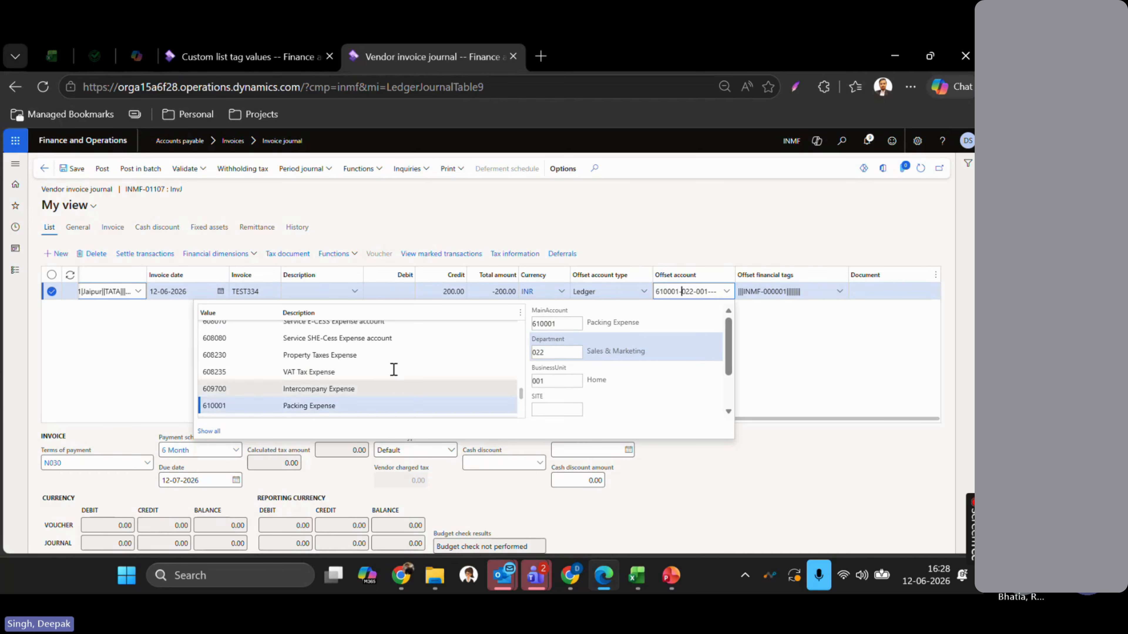
left_click(151, 346)
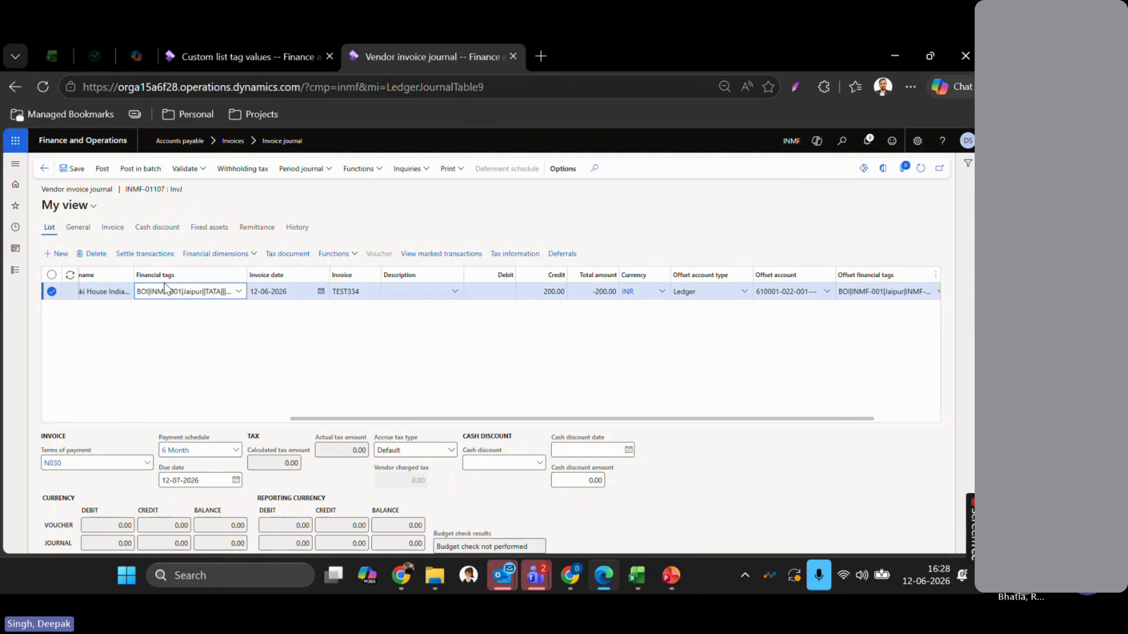
- Replace the line's Area tag value Jaipur with Raipur and commit the change
scroll(524, 334, "right", 2)
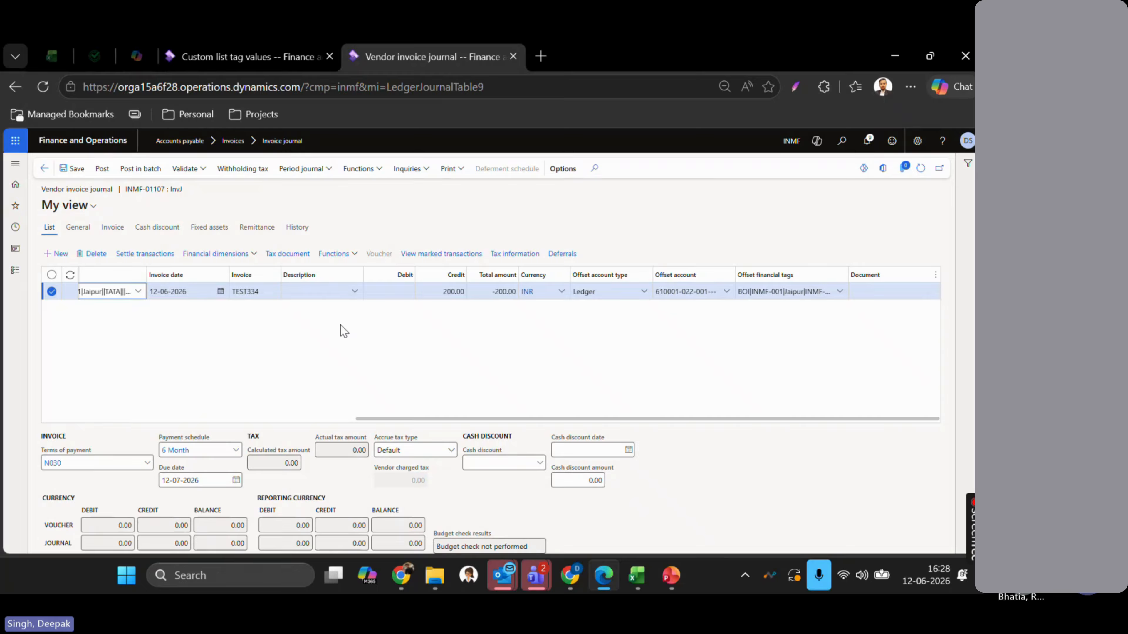
scroll(498, 356, "right", 3)
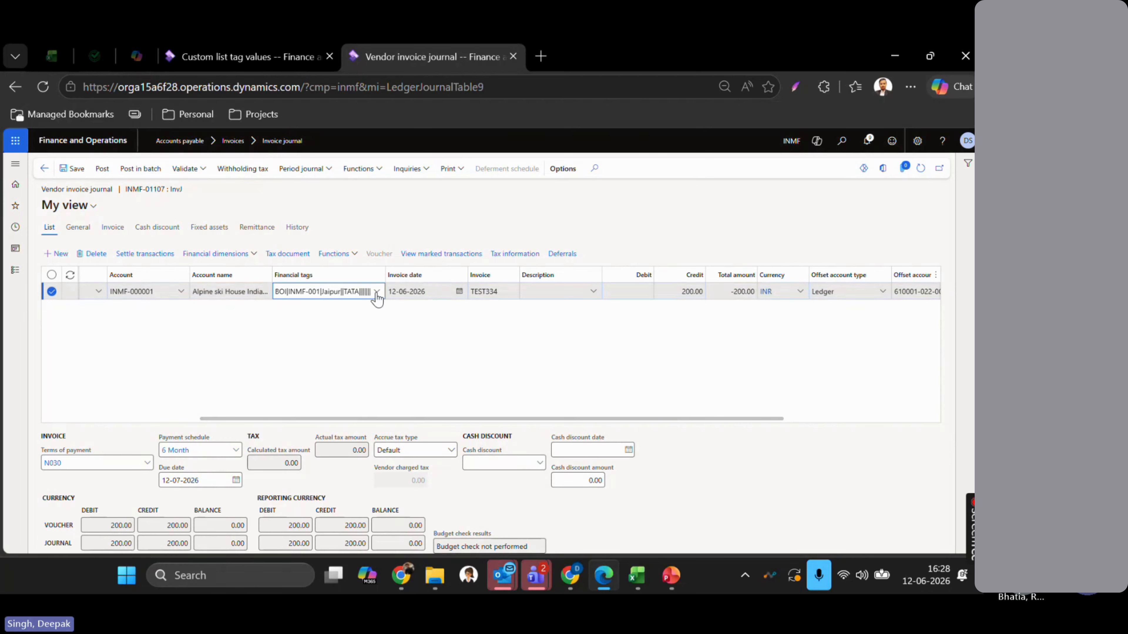
left_click(376, 291)
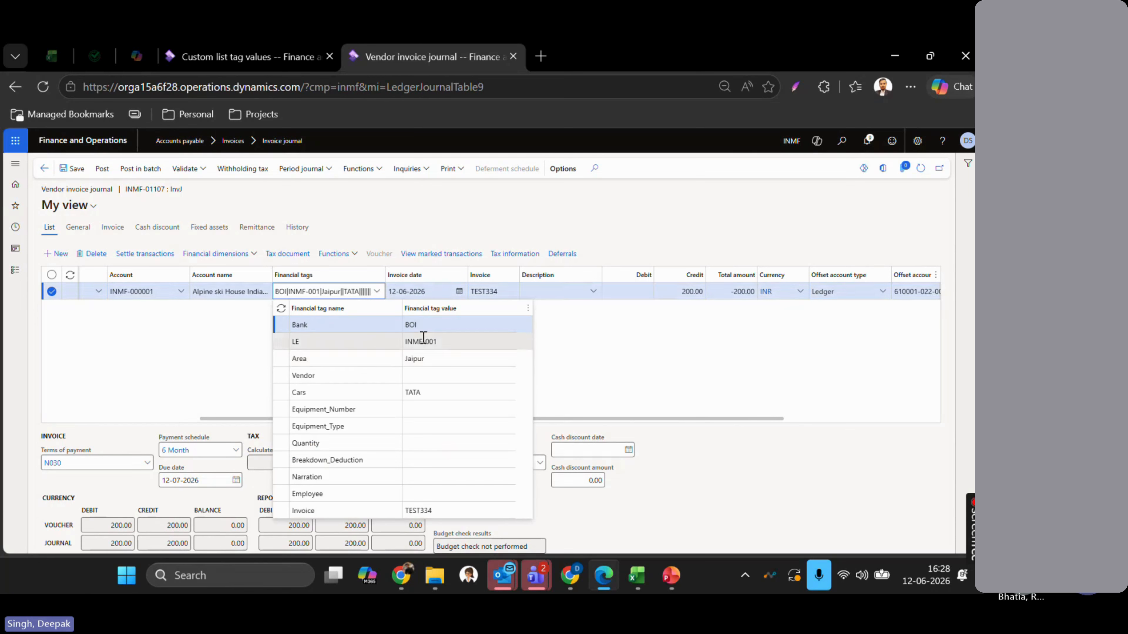
left_click(459, 359)
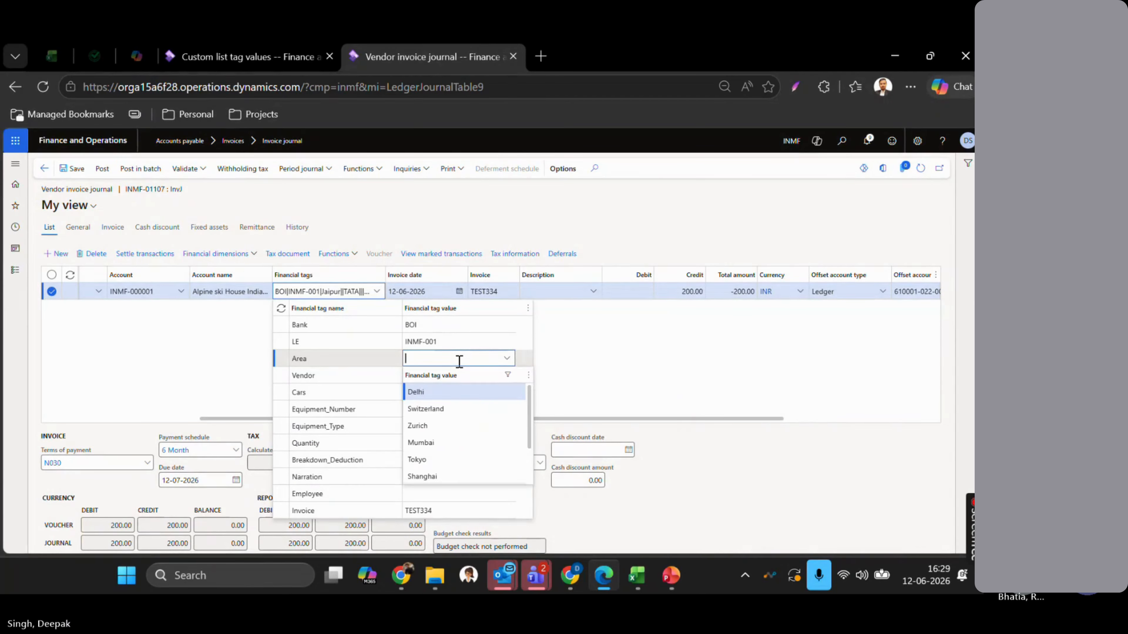
type("Raipur")
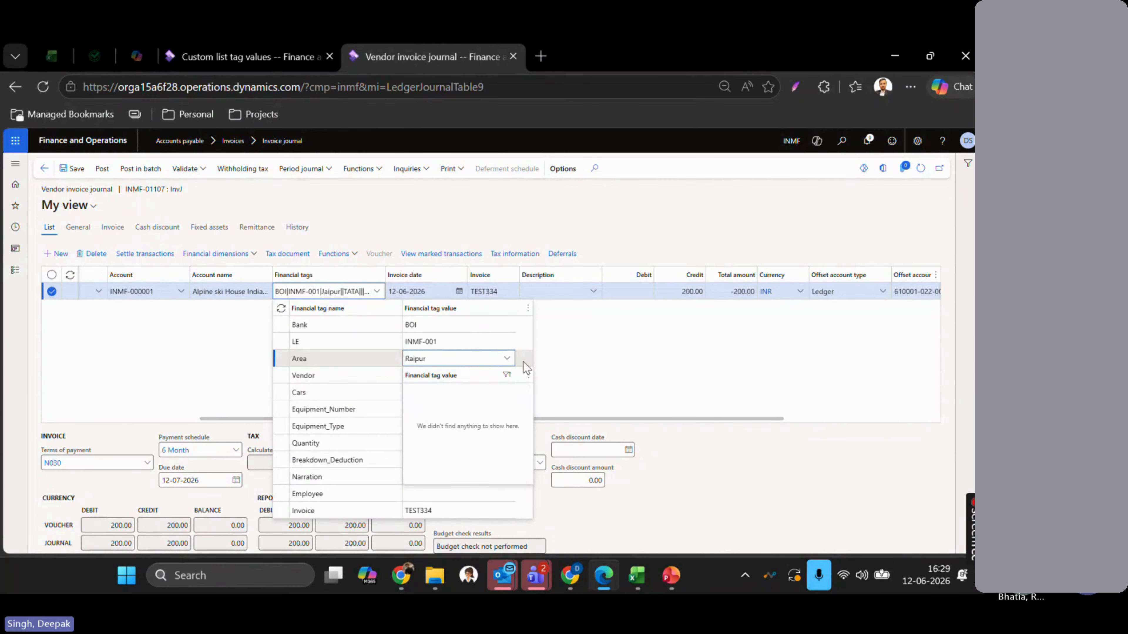
left_click(523, 361)
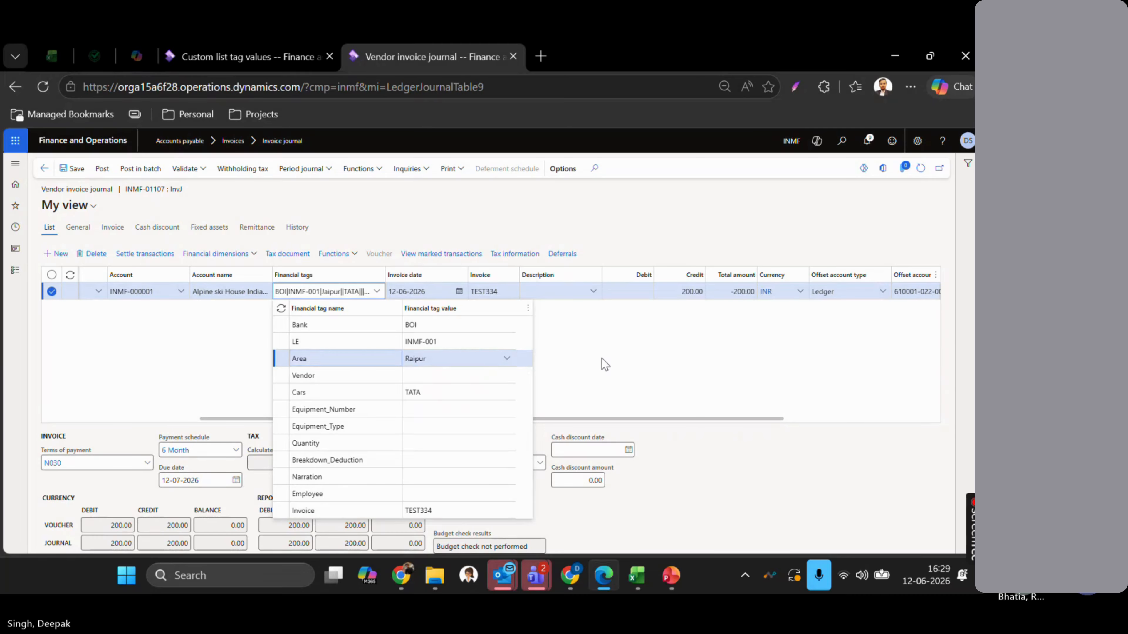
left_click(602, 358)
key("Tab")
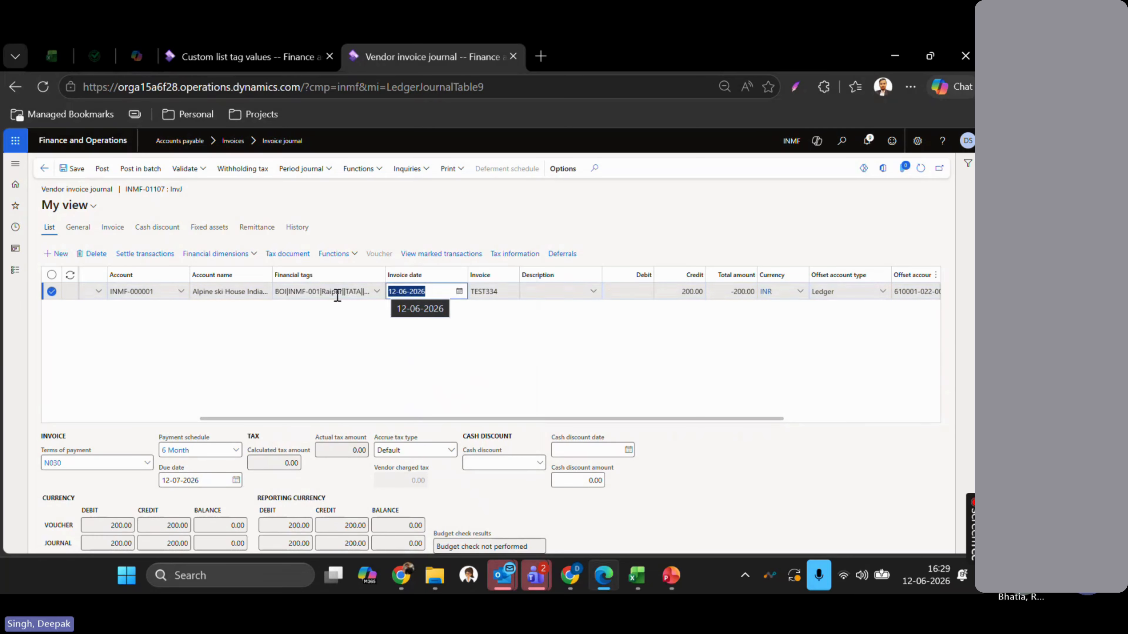
- Refresh the journal and check the tags column reads BOI, INMF-001, Raipur, TATA
scroll(522, 348, "right", 5)
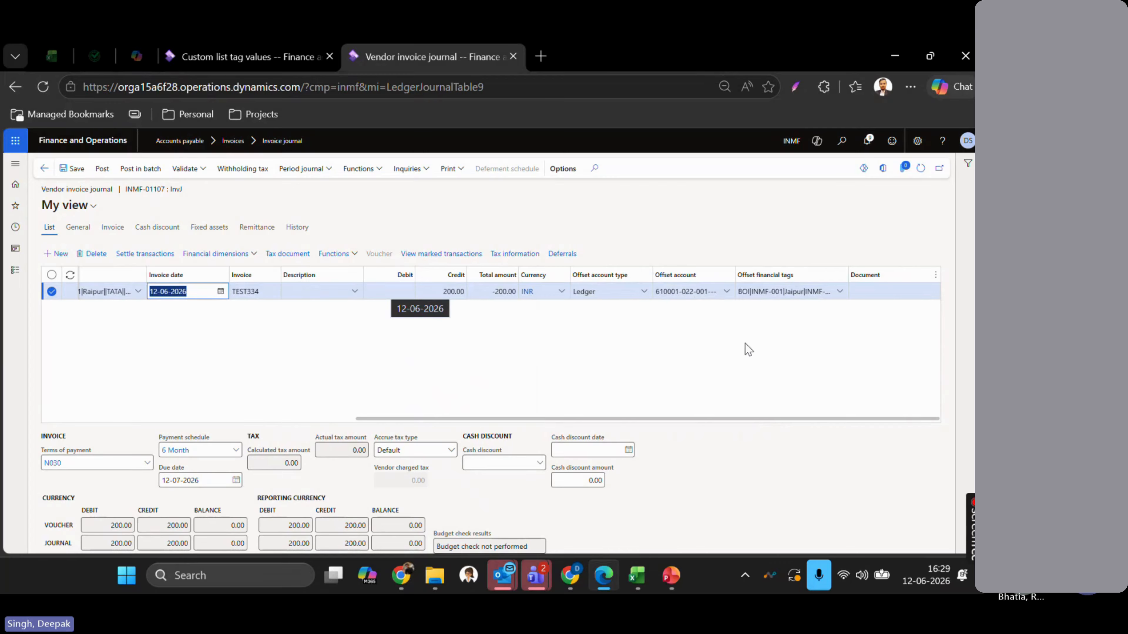
left_click(921, 171)
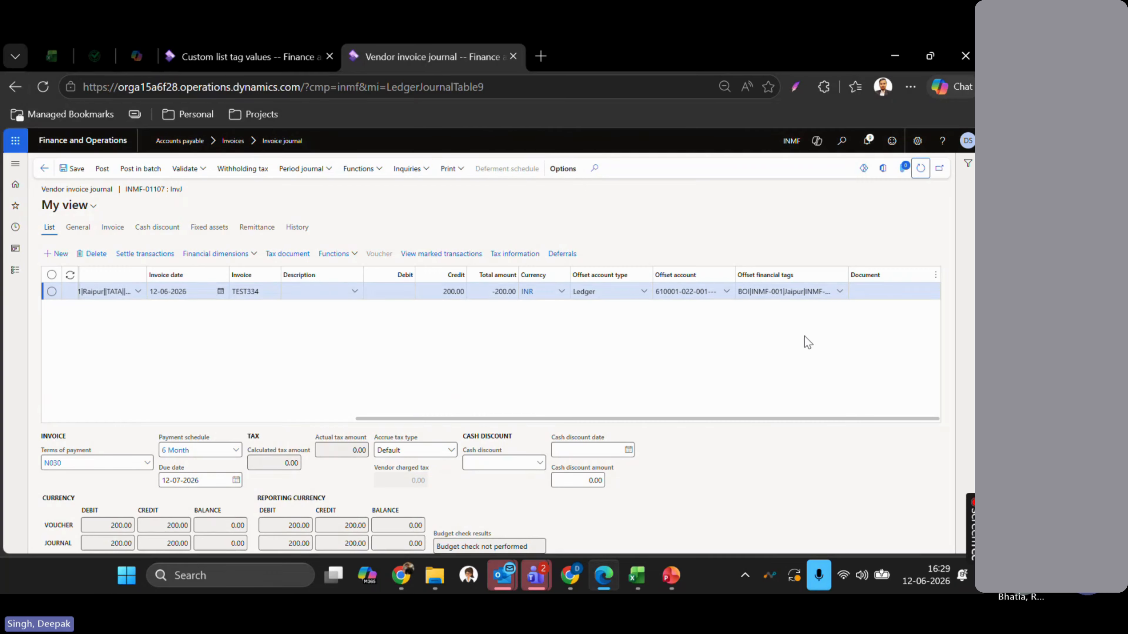
scroll(683, 338, "left", 4)
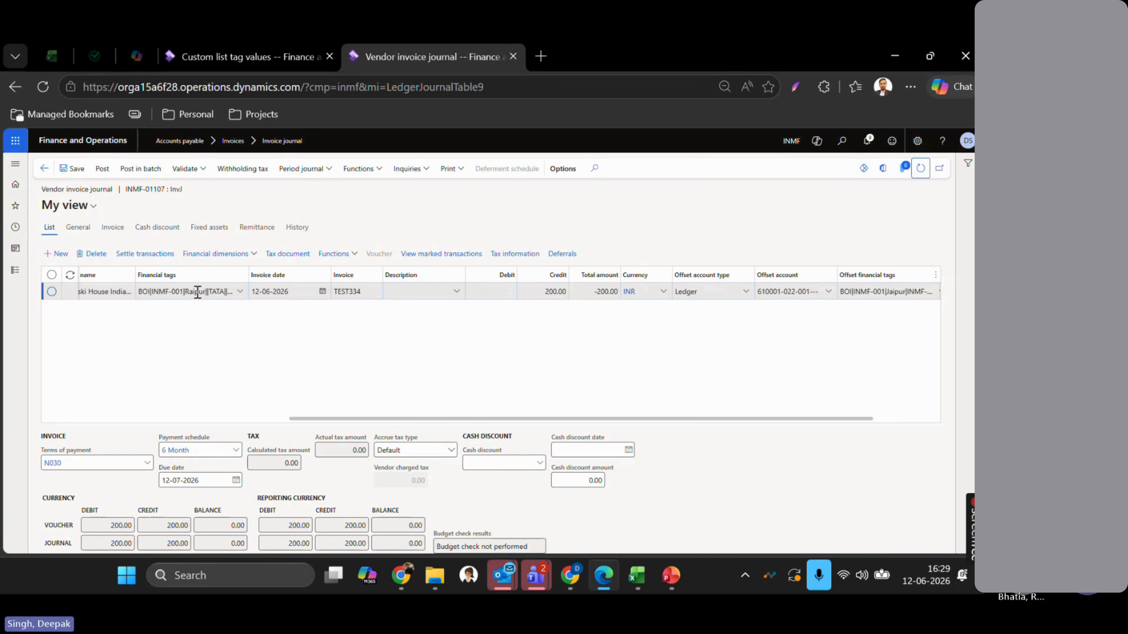
scroll(741, 354, "right", 2)
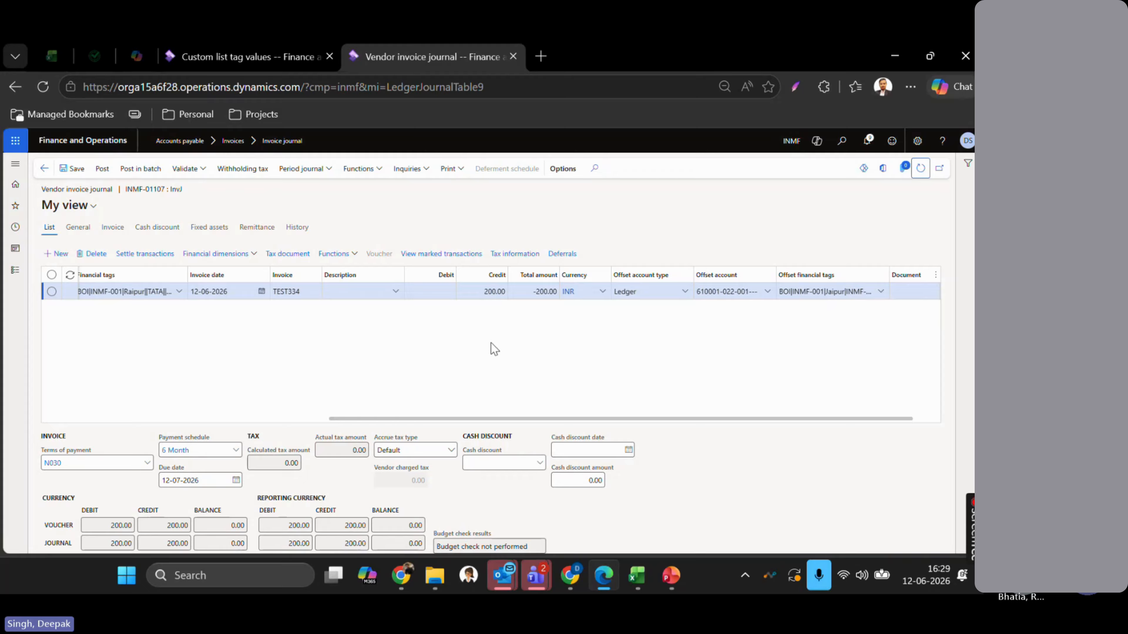
scroll(494, 348, "left", 3)
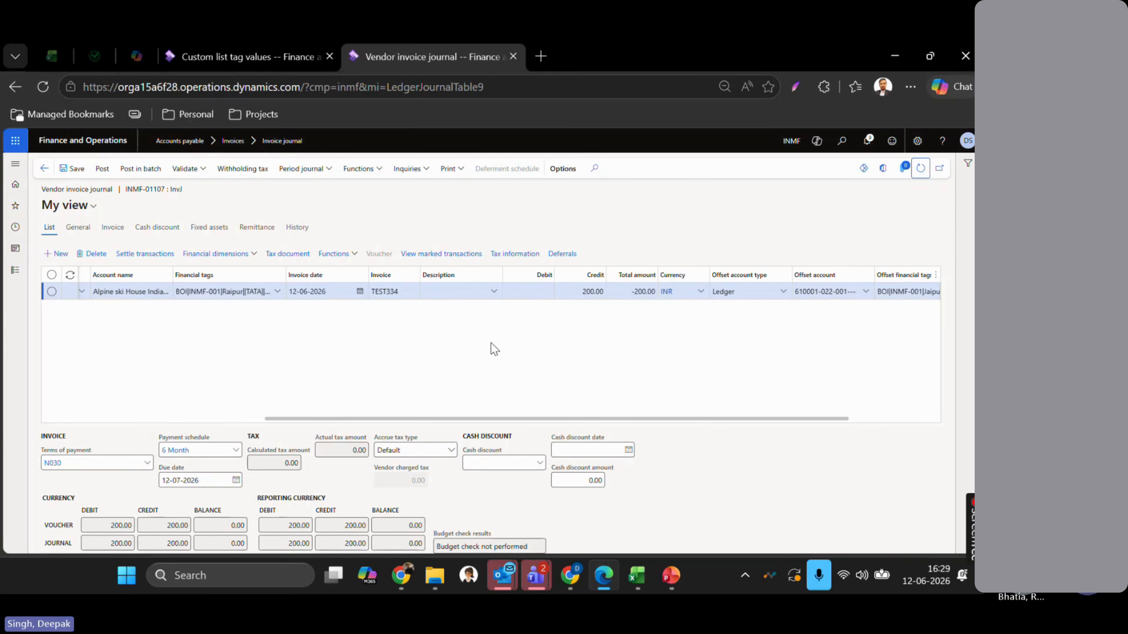
- Save the journal line and switch to the Financial Tags presentation
scroll(495, 348, "left", 2)
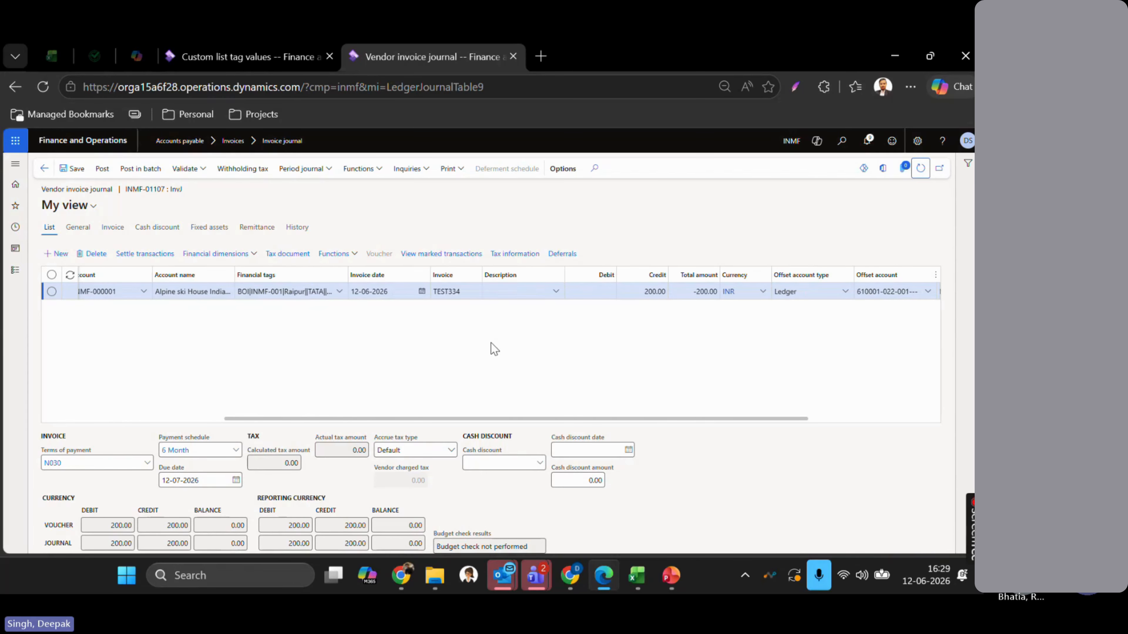
left_click(75, 169)
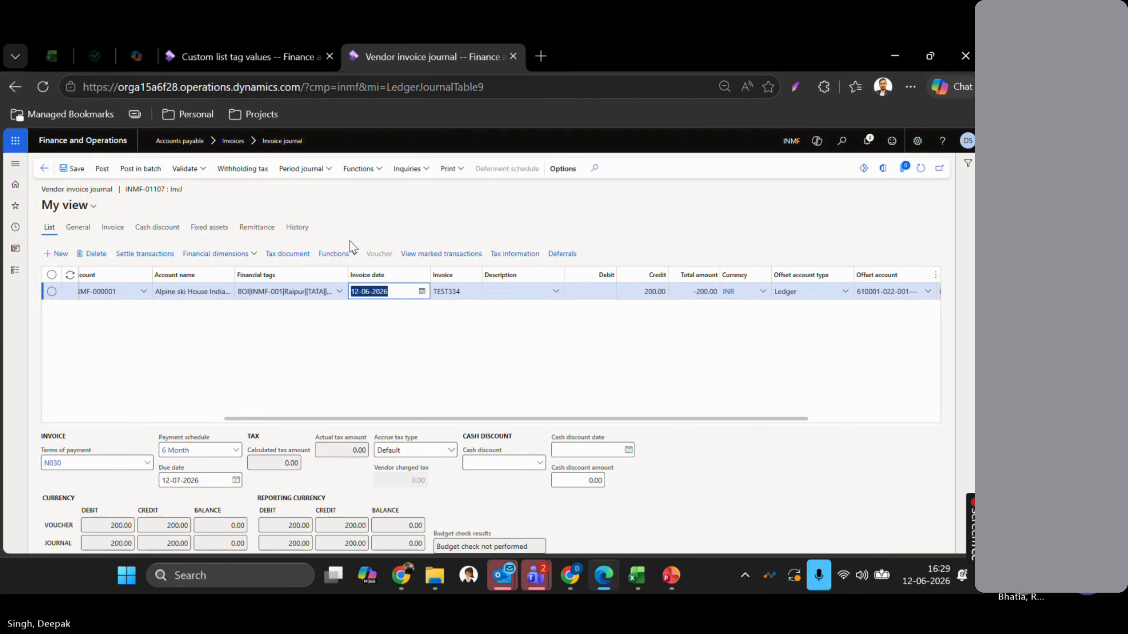
key("alt+Tab")
key("alt+Tab")
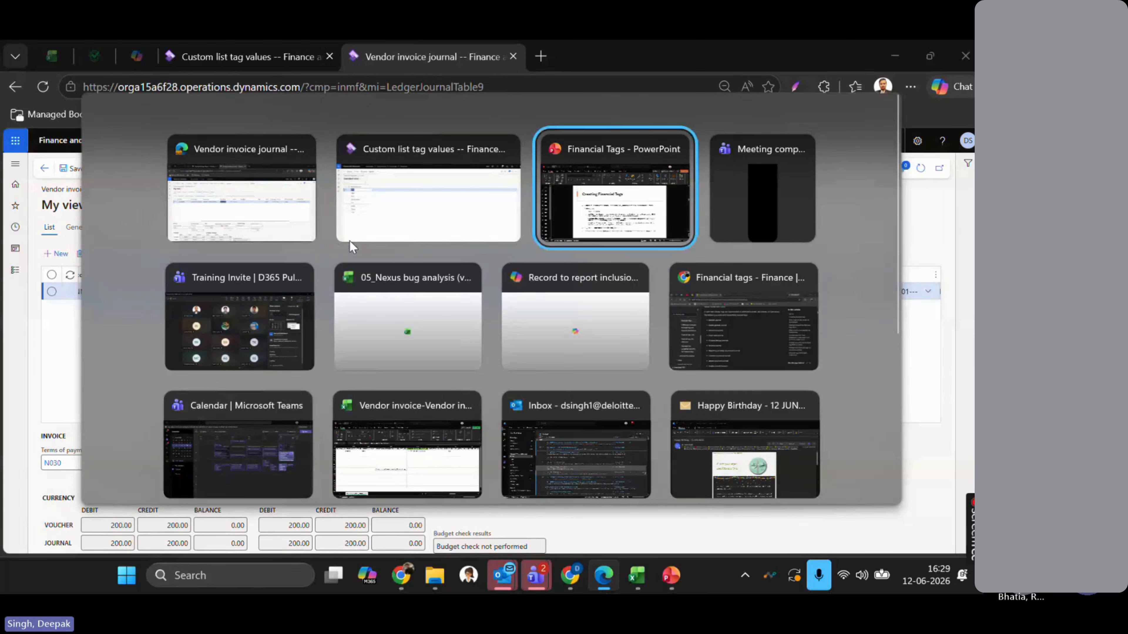
- Glance at slide 8 'Using Financial Tags', then return to the journal in the browser
scroll(351, 242, "down", 1)
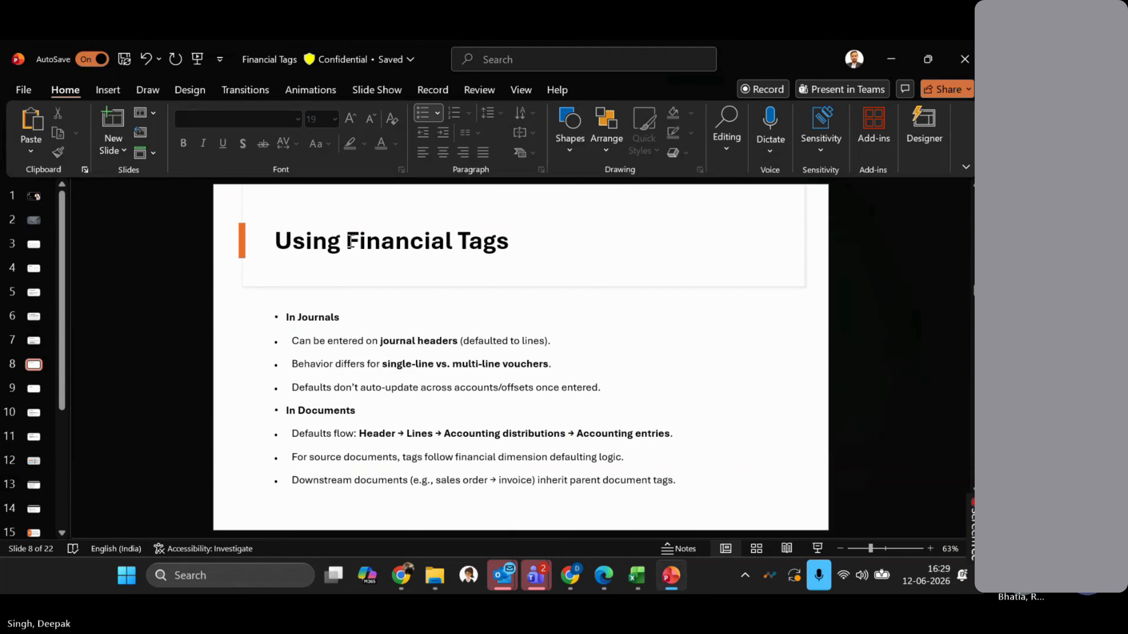
key("alt+Tab")
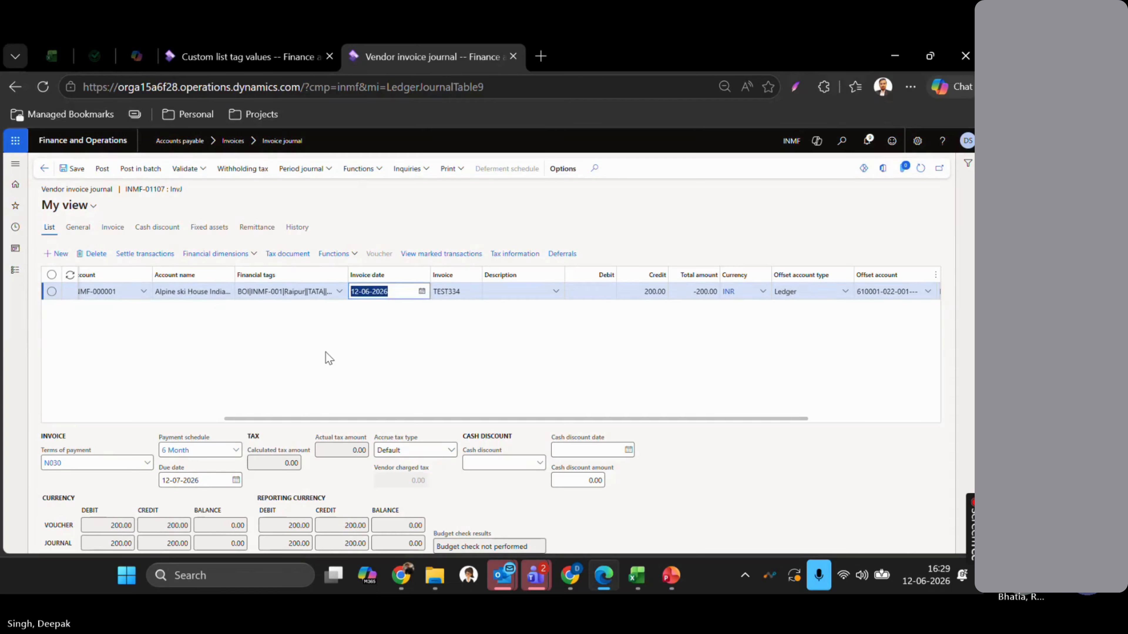
- Go back, dismiss the filter notice and view the journal header's financial tags
left_click(44, 168)
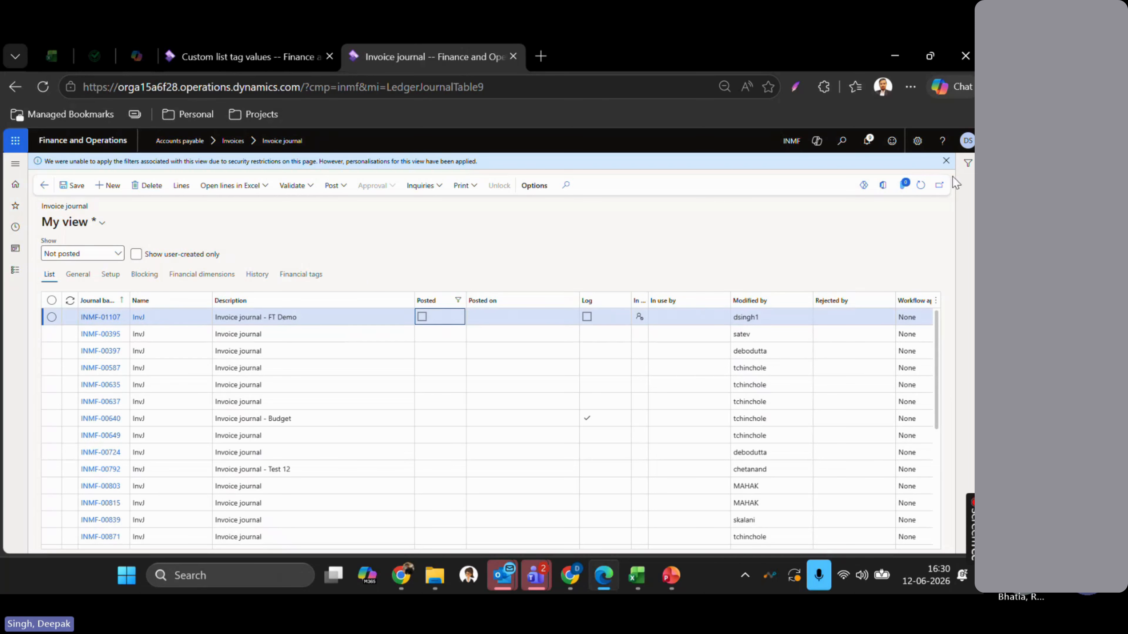
left_click(947, 161)
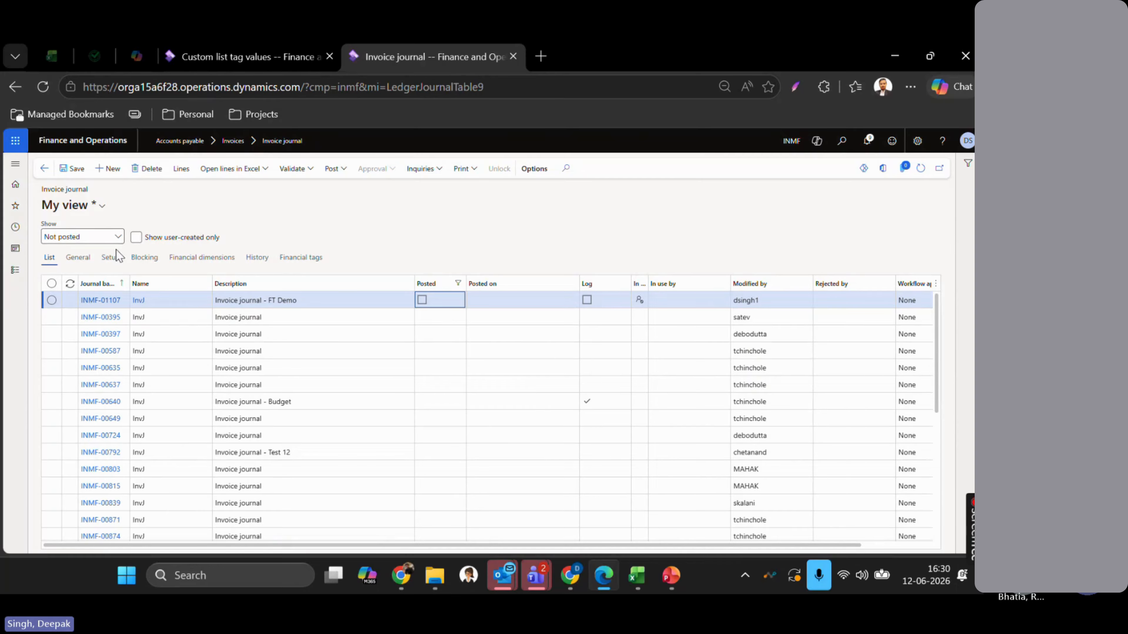
left_click(307, 259)
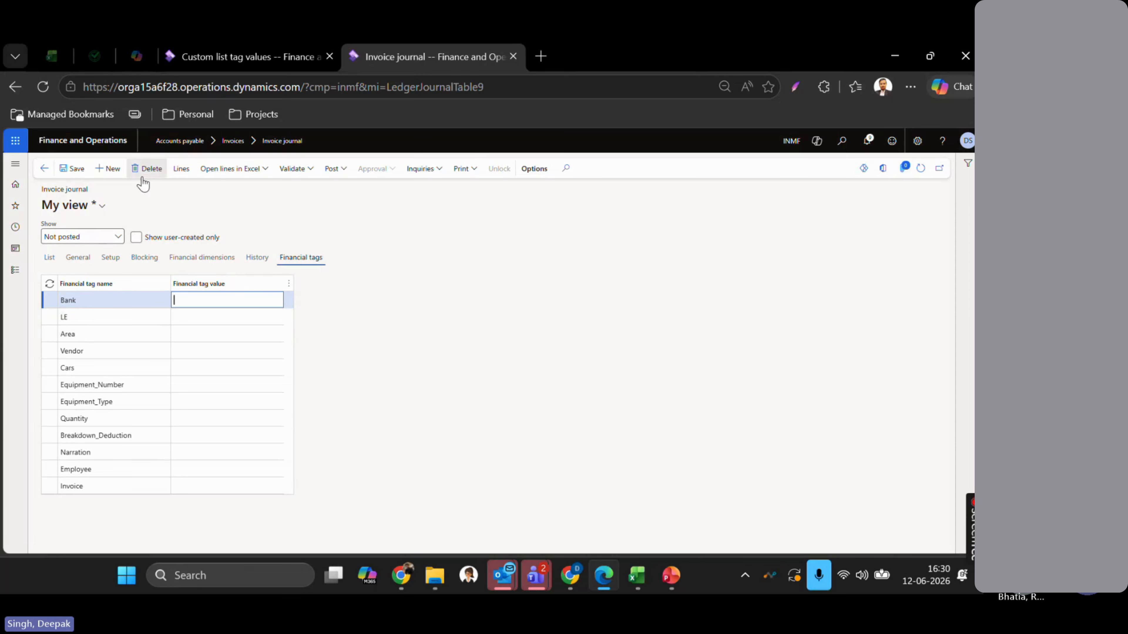
- Reopen Accounts payable > Invoice journal showing user-created only, briefly checking INMF-00395's lines
left_click(45, 171)
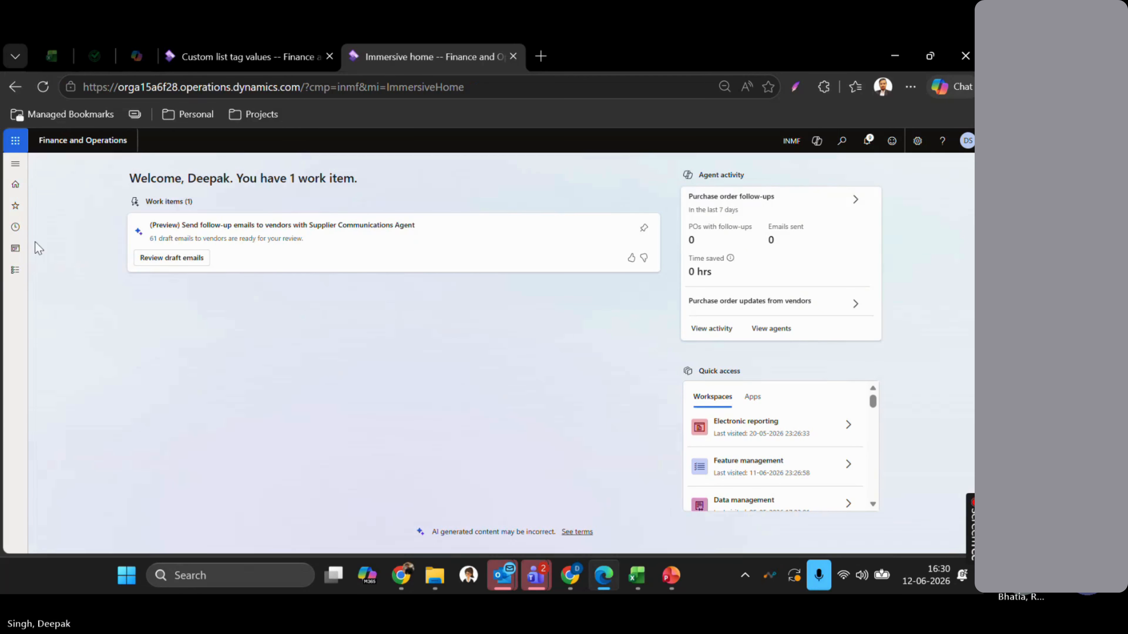
left_click(15, 270)
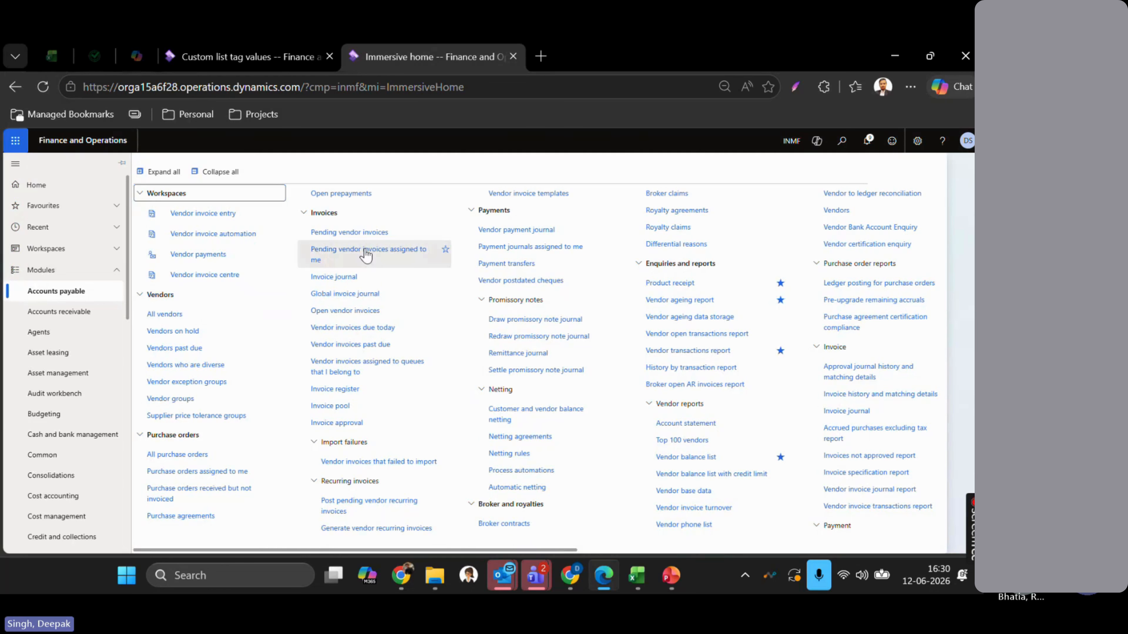
left_click(350, 280)
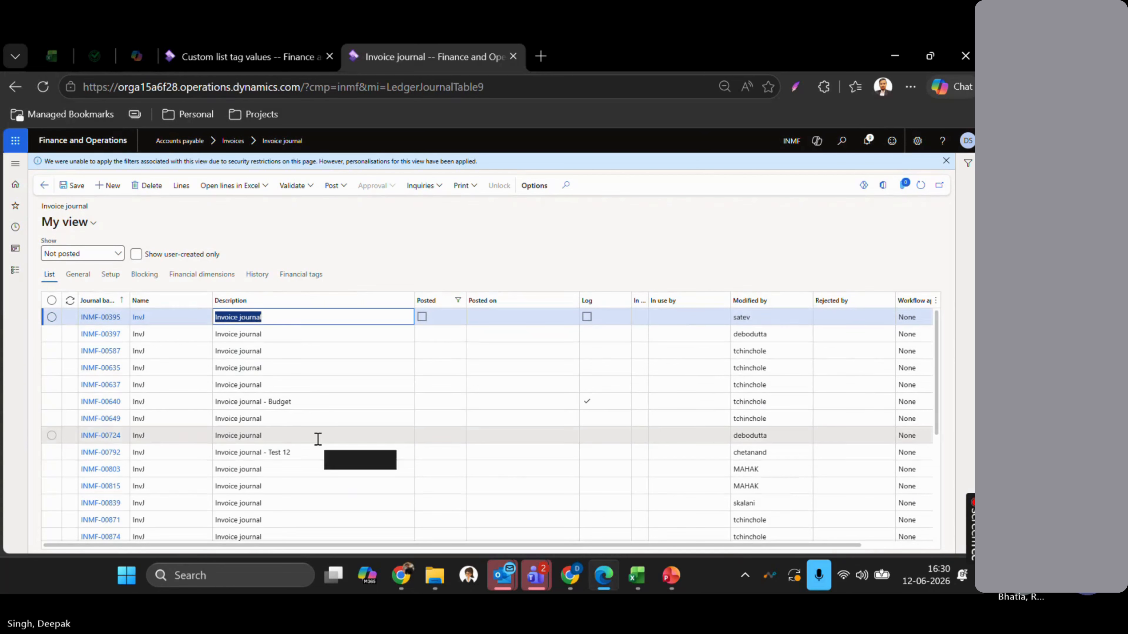
left_click(141, 259)
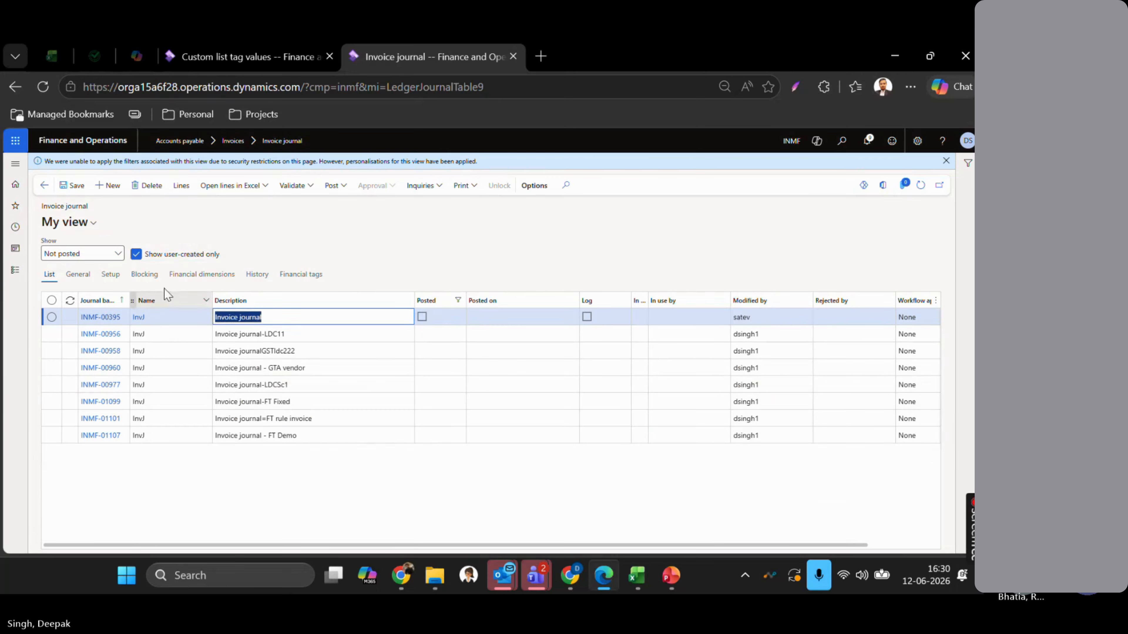
left_click(180, 188)
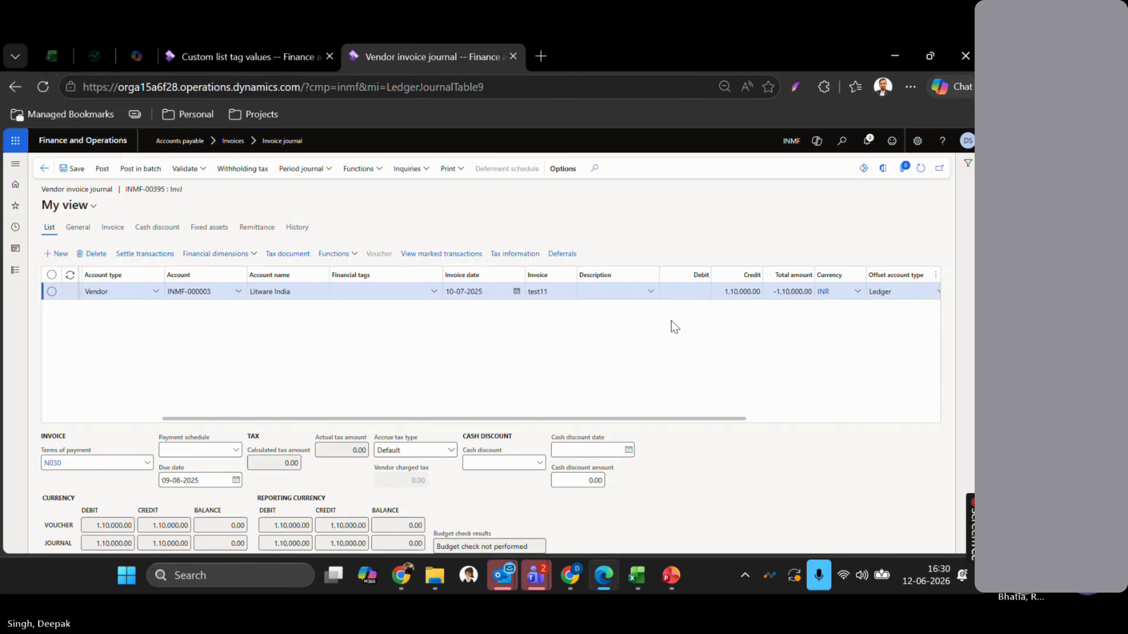
left_click(44, 168)
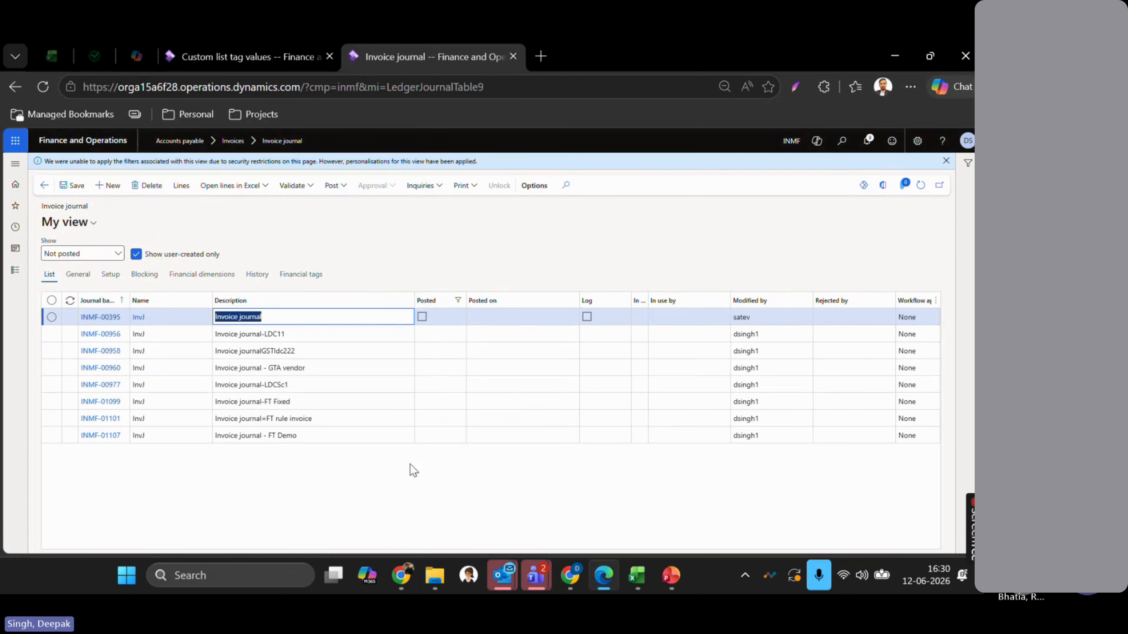
- Post FT Demo journal INMF-01107, then create new invoice journal INMF-01109
left_click(329, 435)
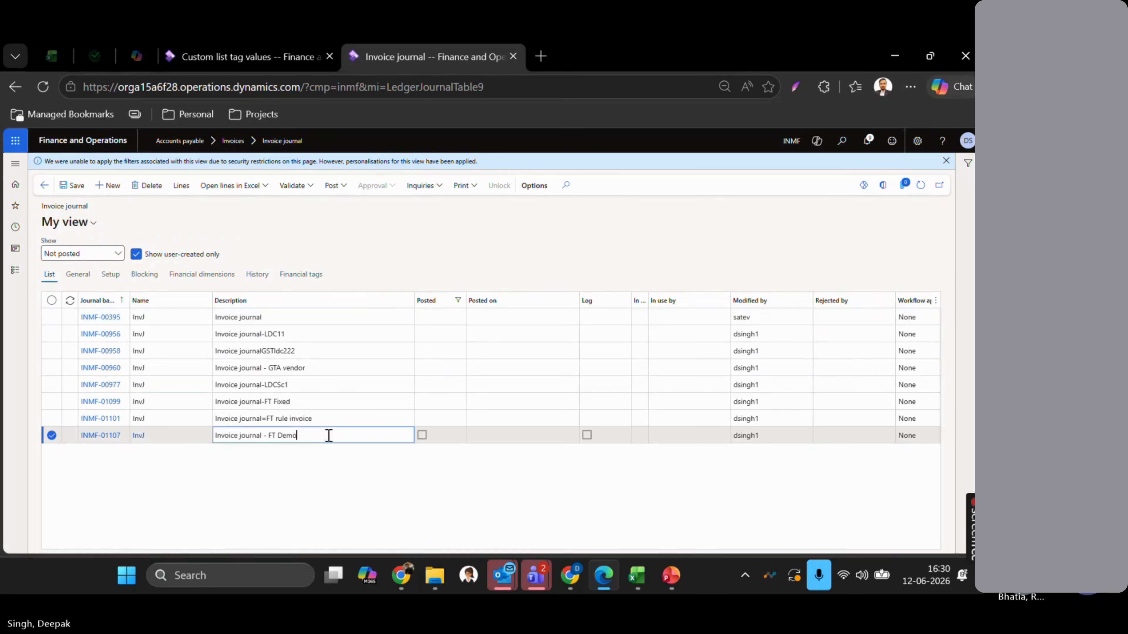
left_click(342, 186)
left_click(351, 212)
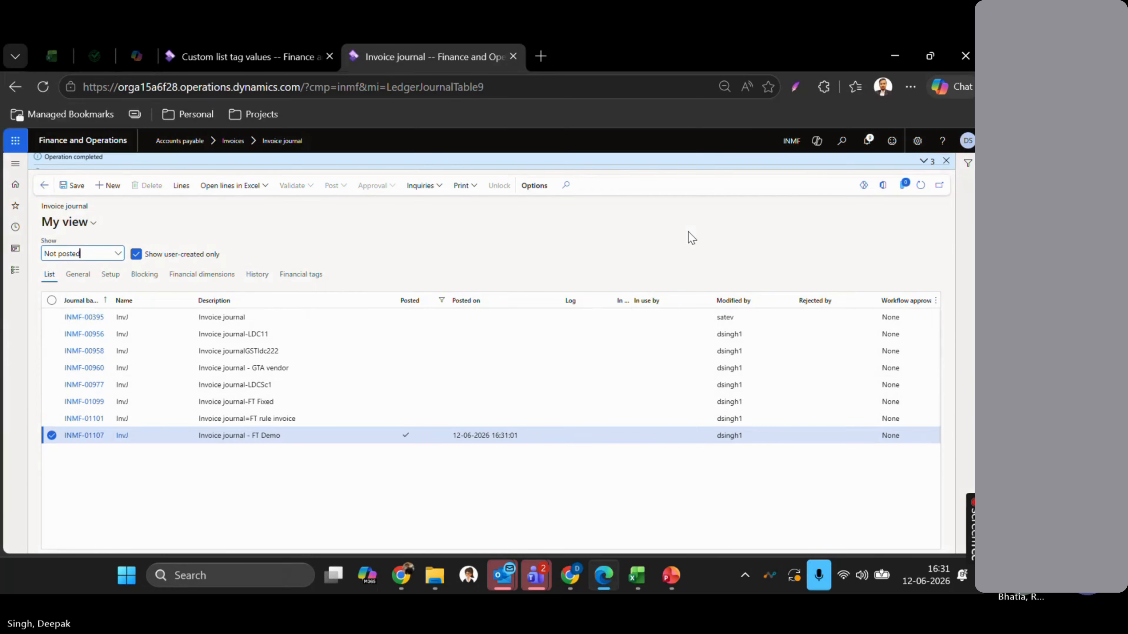
left_click(114, 192)
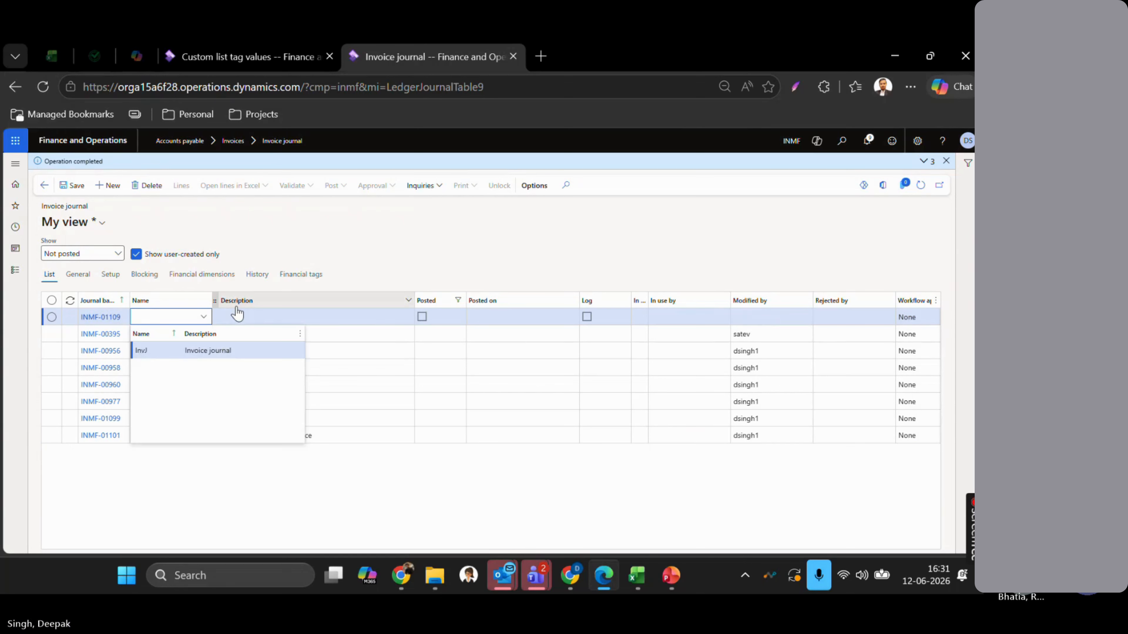
- Name the new journal InvJ with description 'Invoice journal - Header FT'
key("Tab")
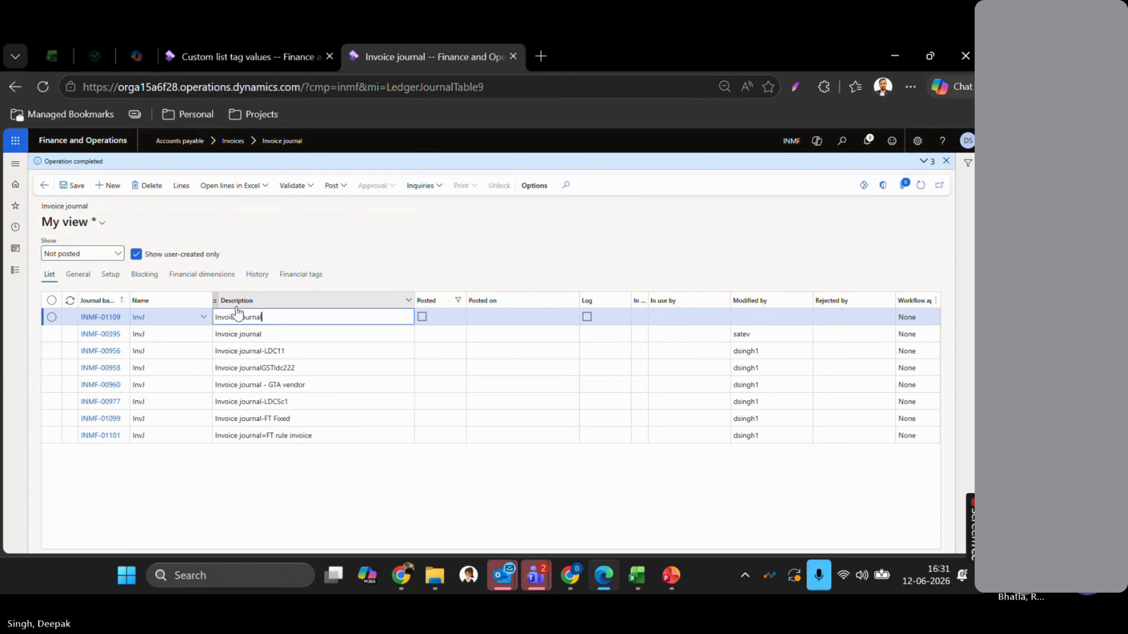
type("- Header")
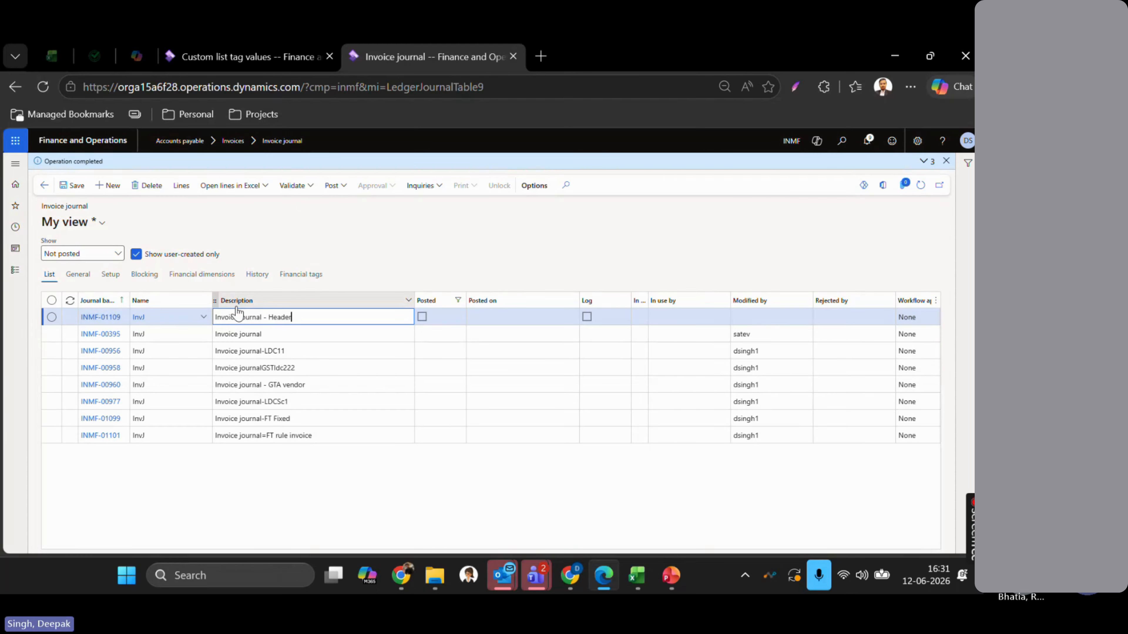
type(" FT")
key("Tab")
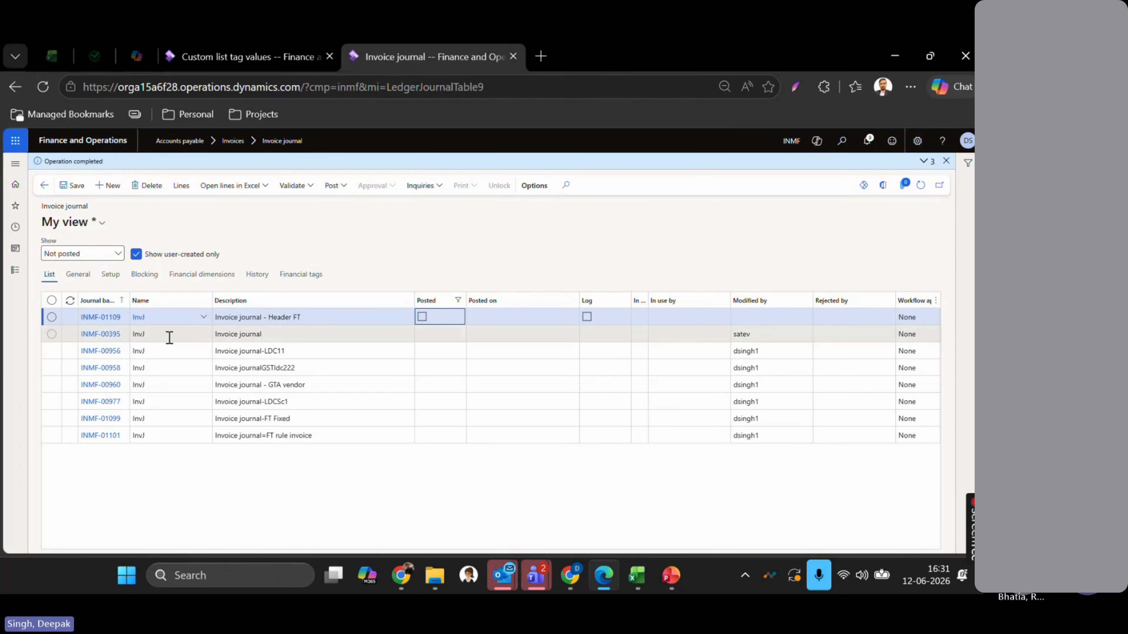
- Set the header's Bank tag to BOI and Area tag to Switzerland
left_click(306, 276)
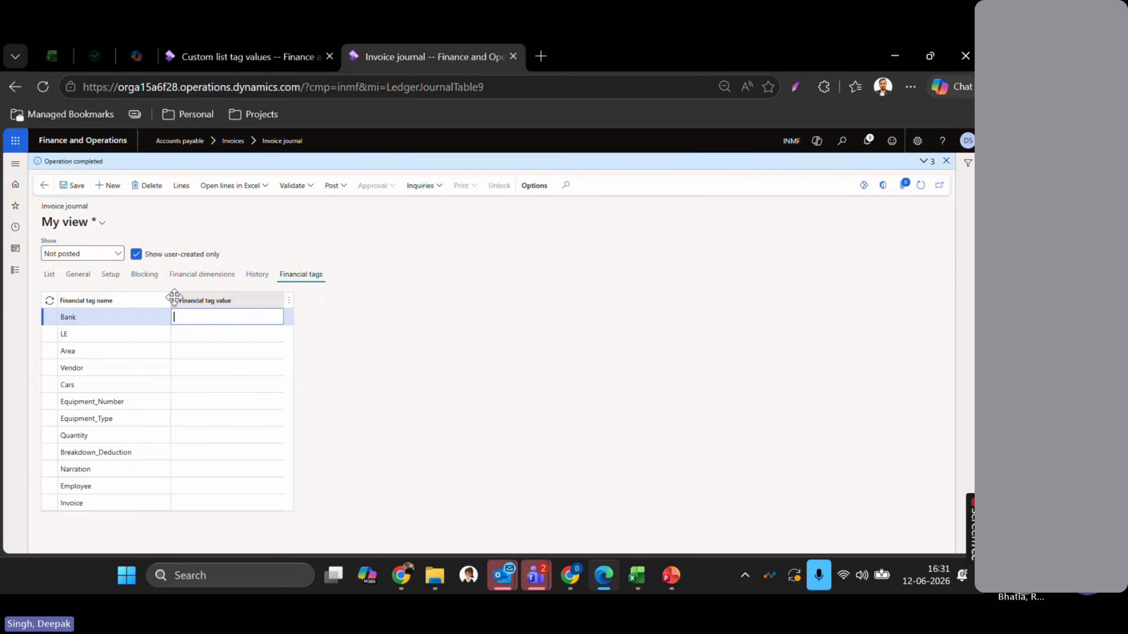
double_click(244, 318)
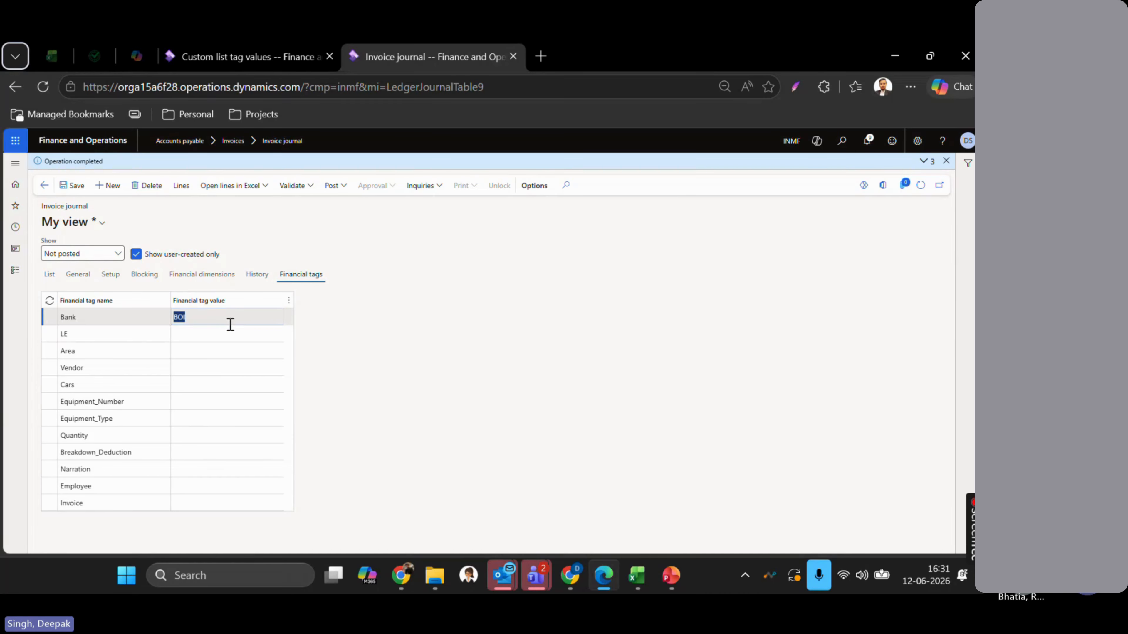
left_click(204, 341)
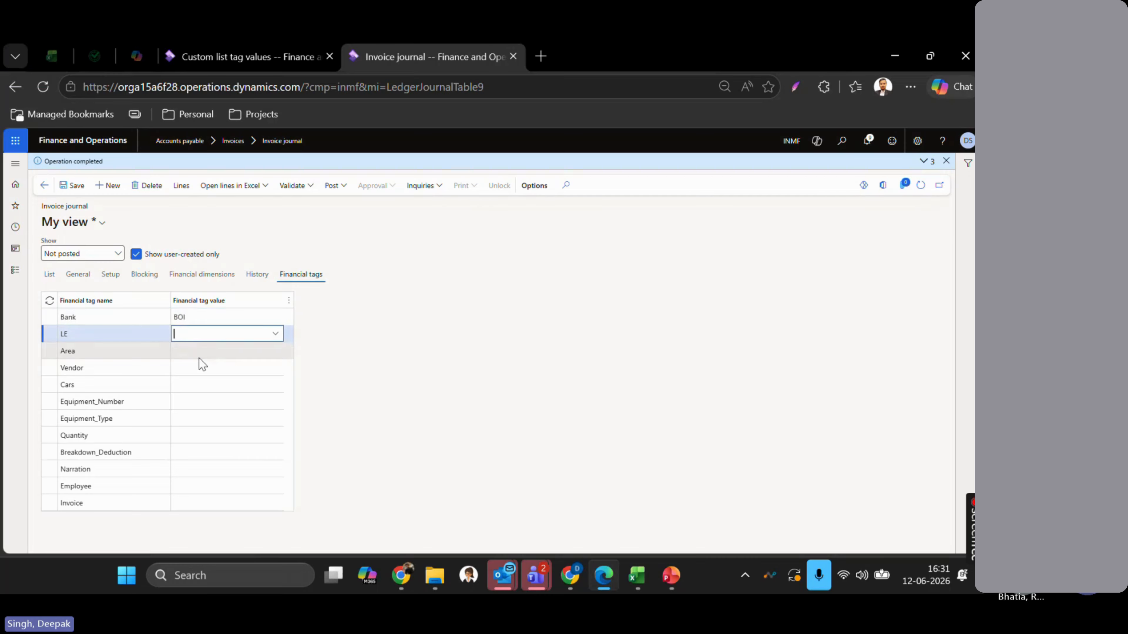
left_click(197, 351)
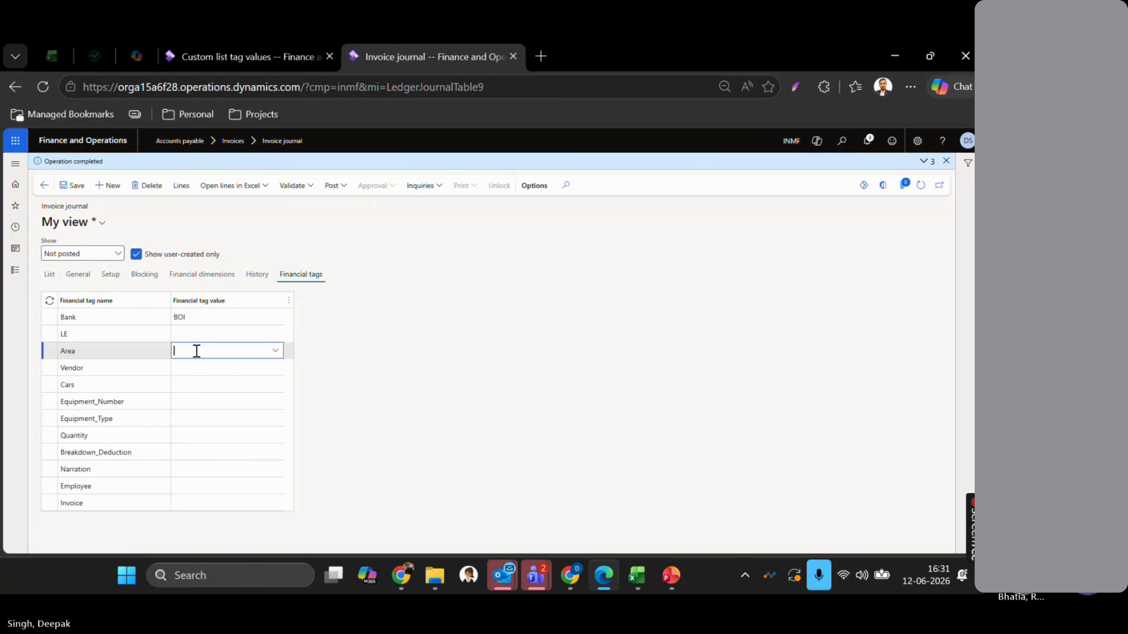
left_click(278, 351)
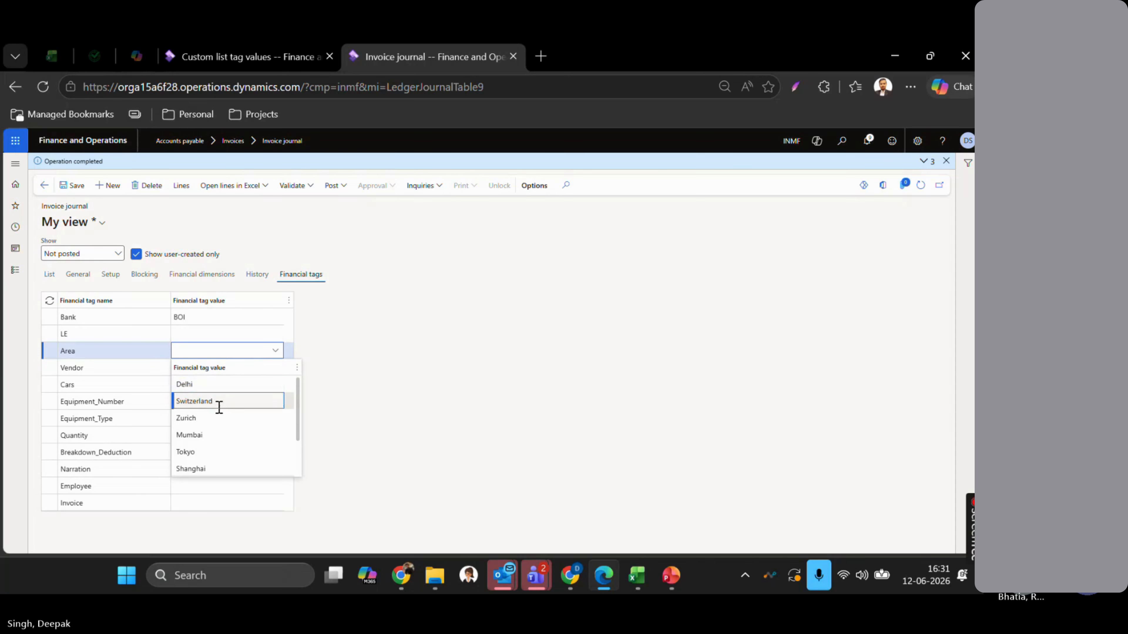
key("Return")
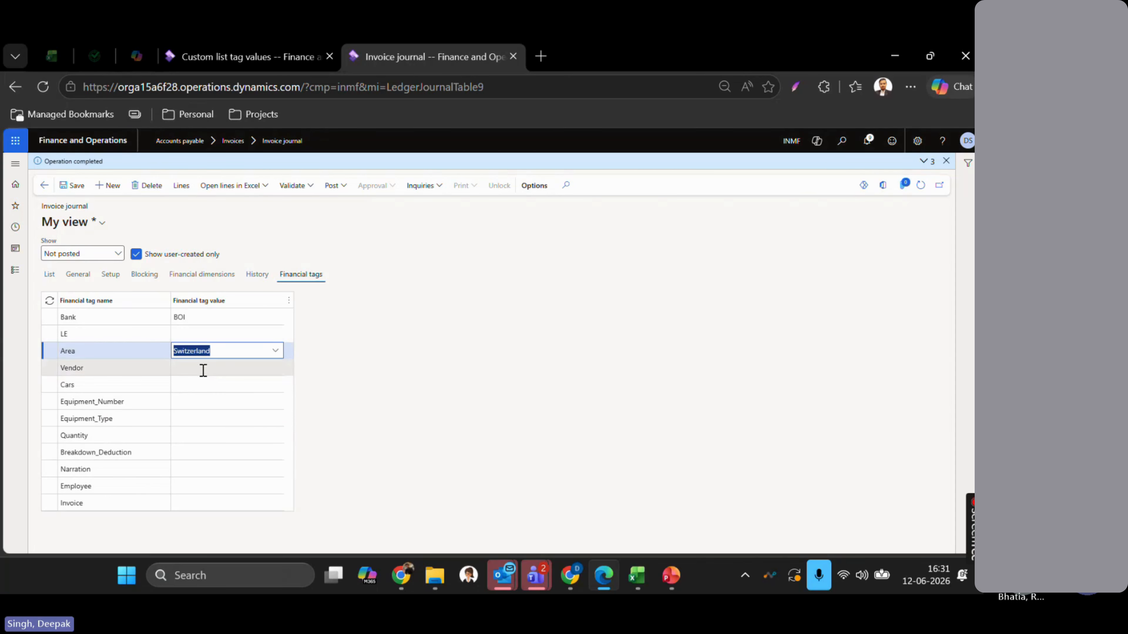
- Set the Vendor tag to the first vendor account and Cars to TATA, then save
left_click(203, 368)
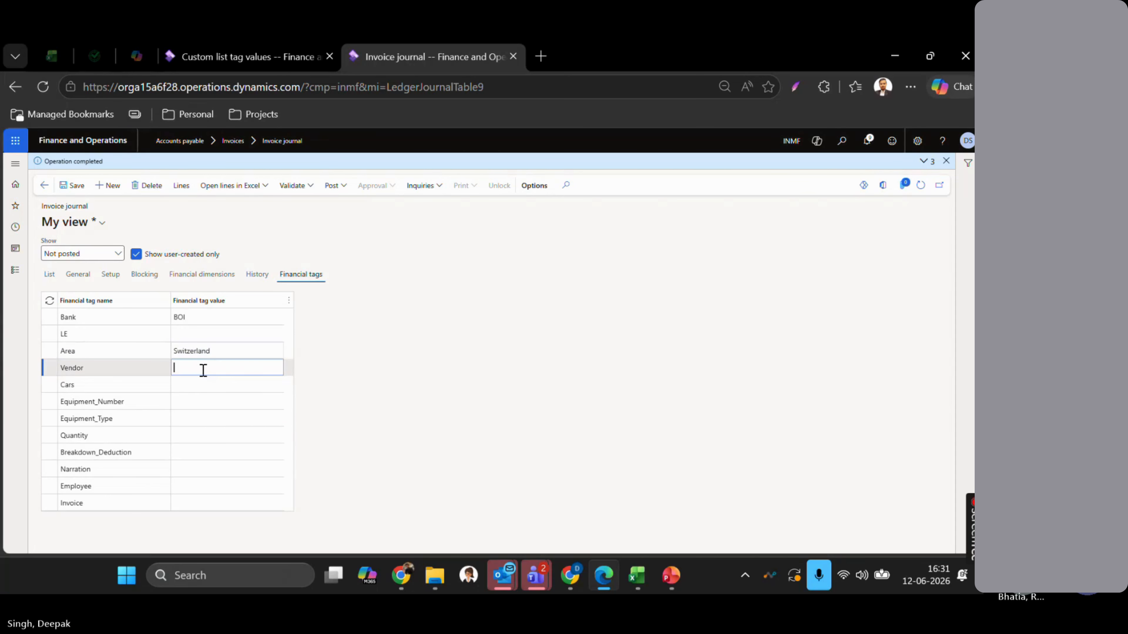
left_click(276, 372)
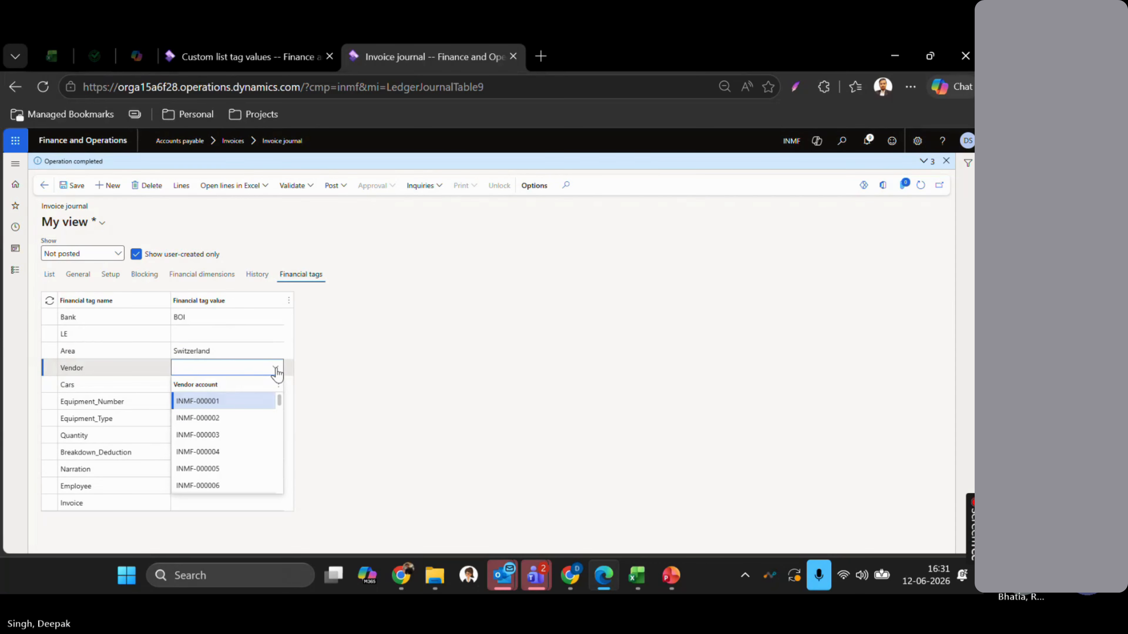
left_click(240, 397)
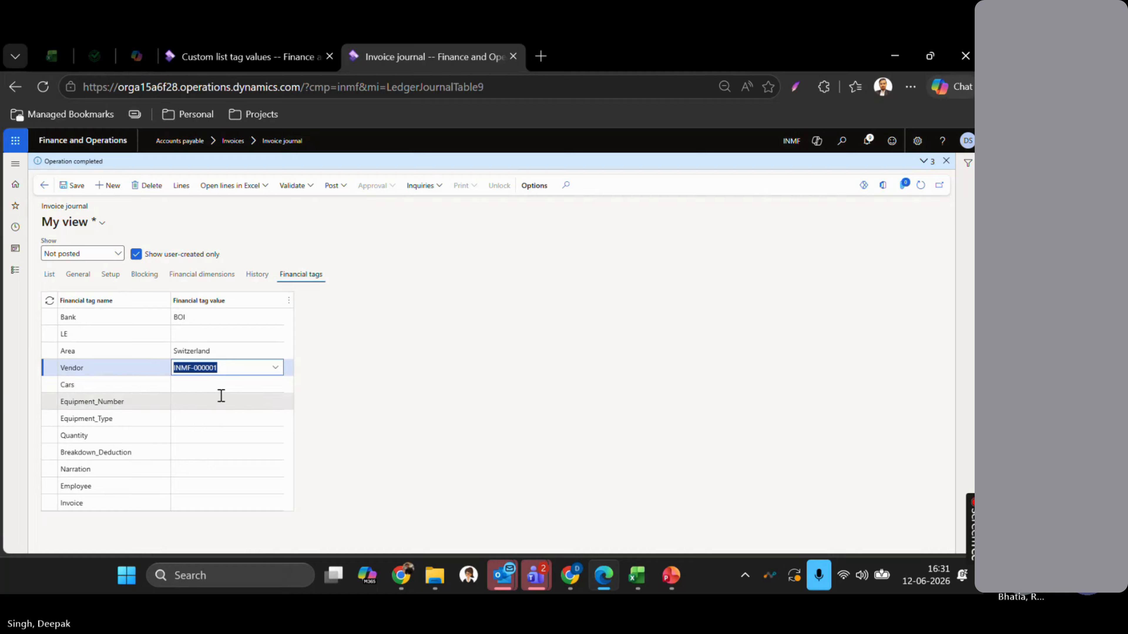
left_click(215, 386)
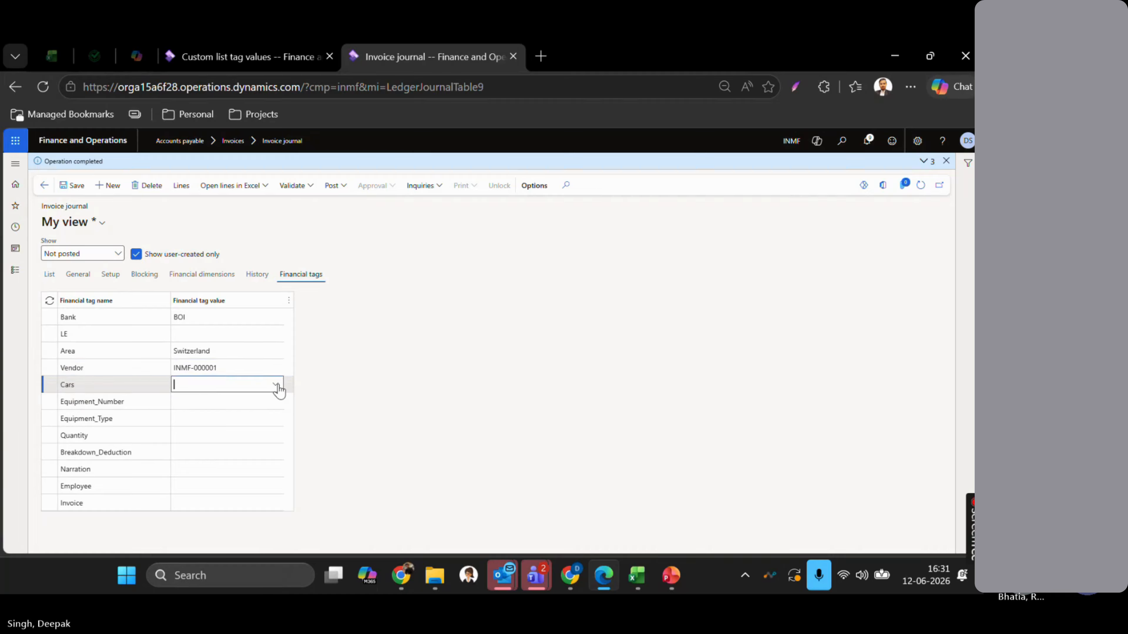
left_click(276, 384)
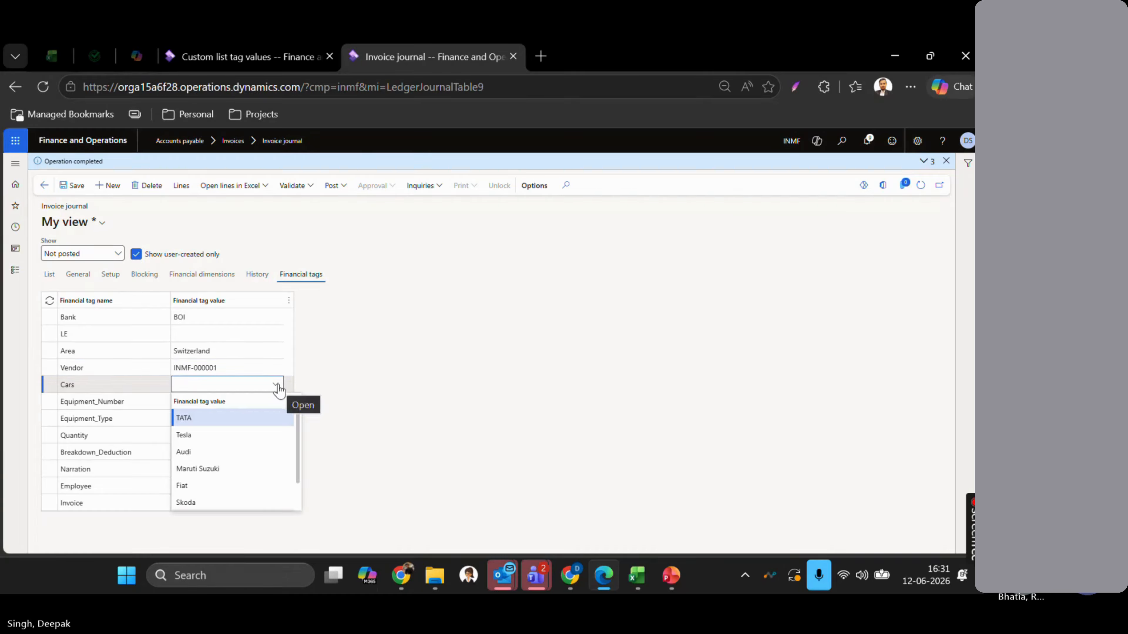
left_click(211, 423)
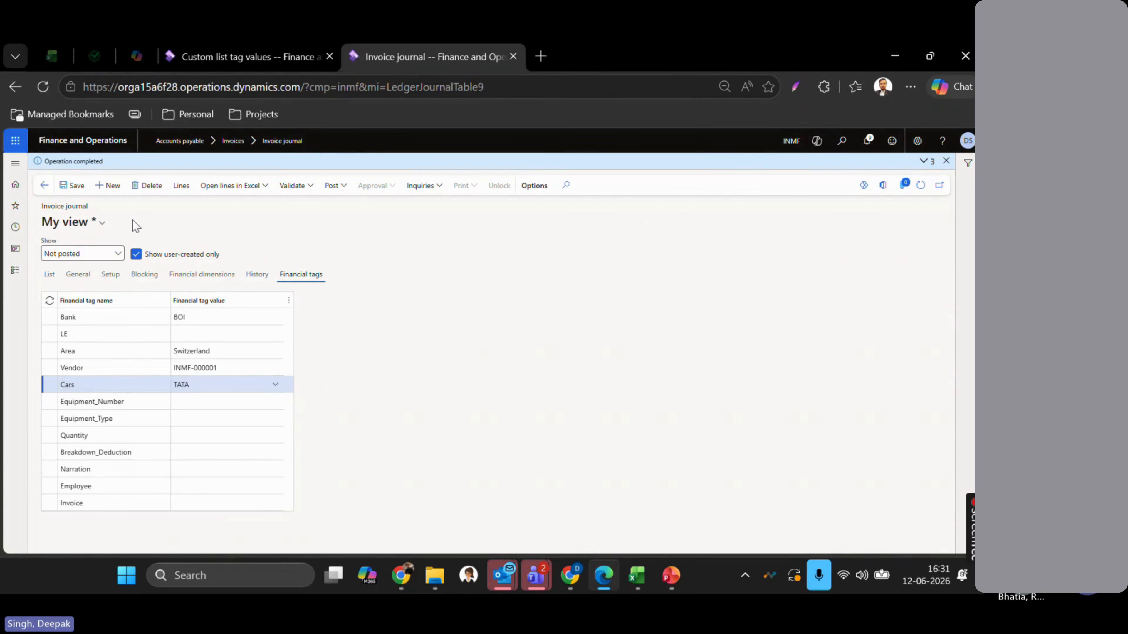
left_click(73, 185)
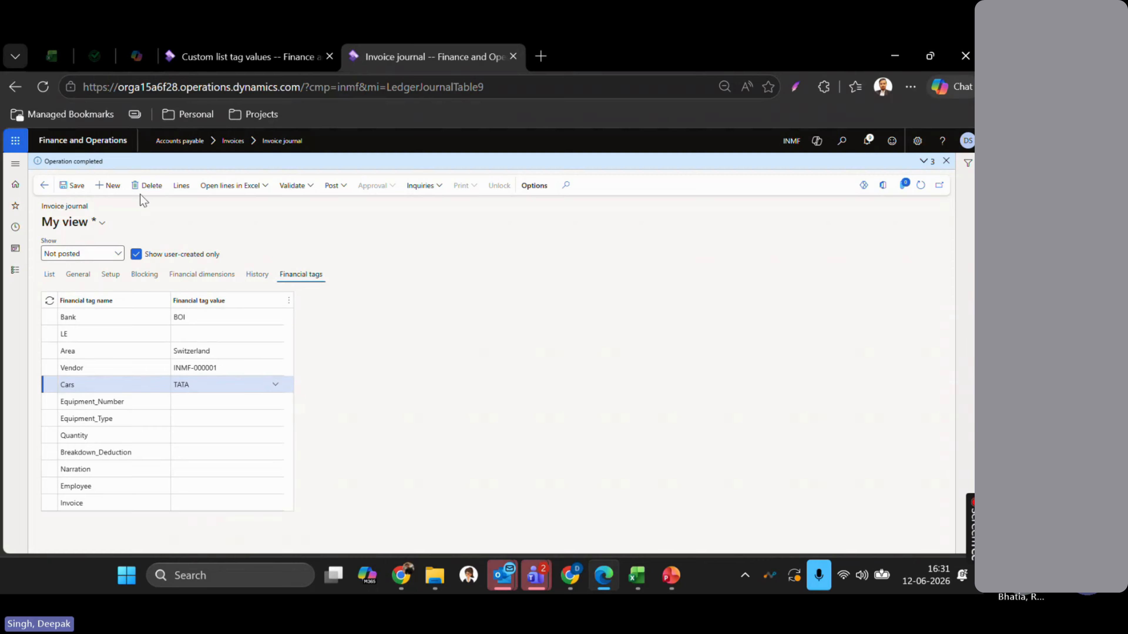
- Add a new INMF-01109 line inheriting header tags BOI and Switzerland, then switch to PowerPoint
left_click(181, 185)
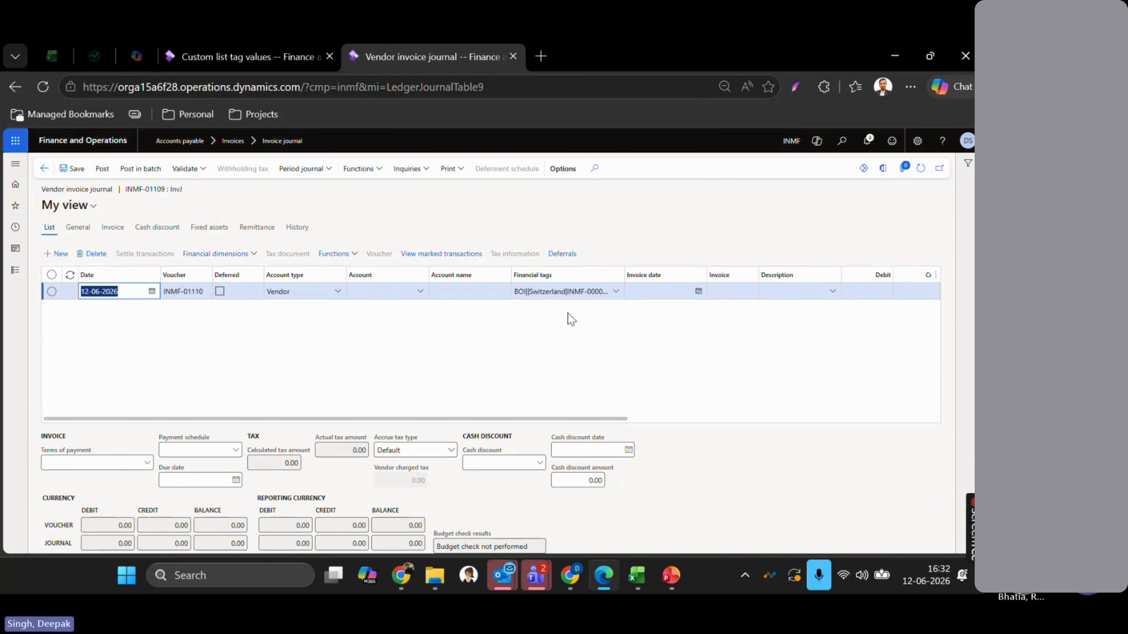
scroll(571, 320, "right", 1)
scroll(571, 320, "right", 3)
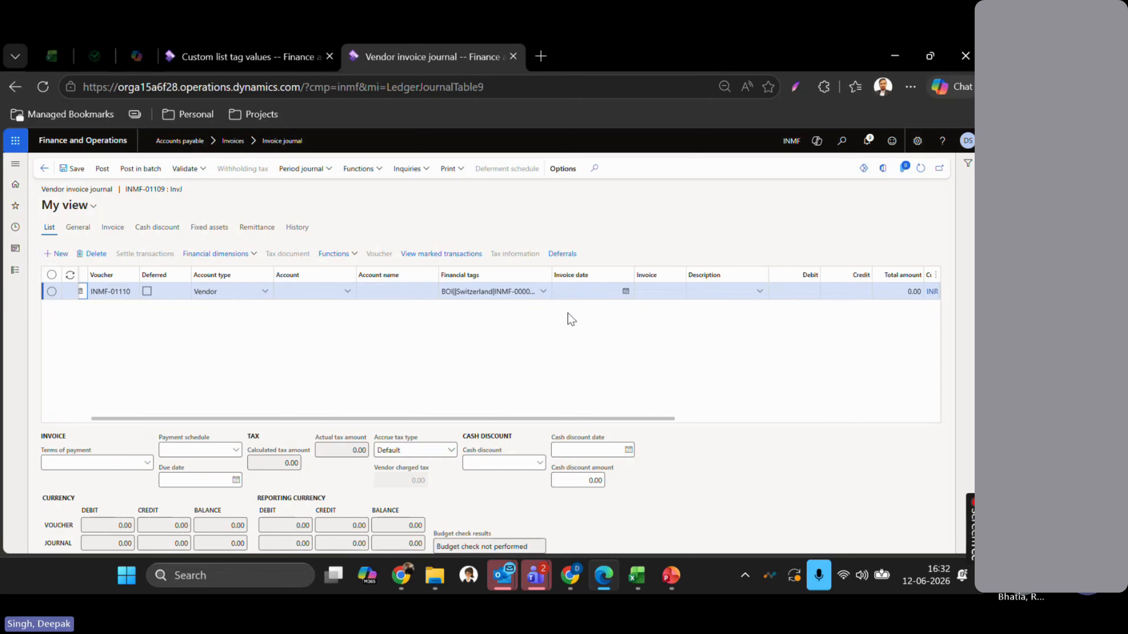
scroll(548, 326, "left", 4)
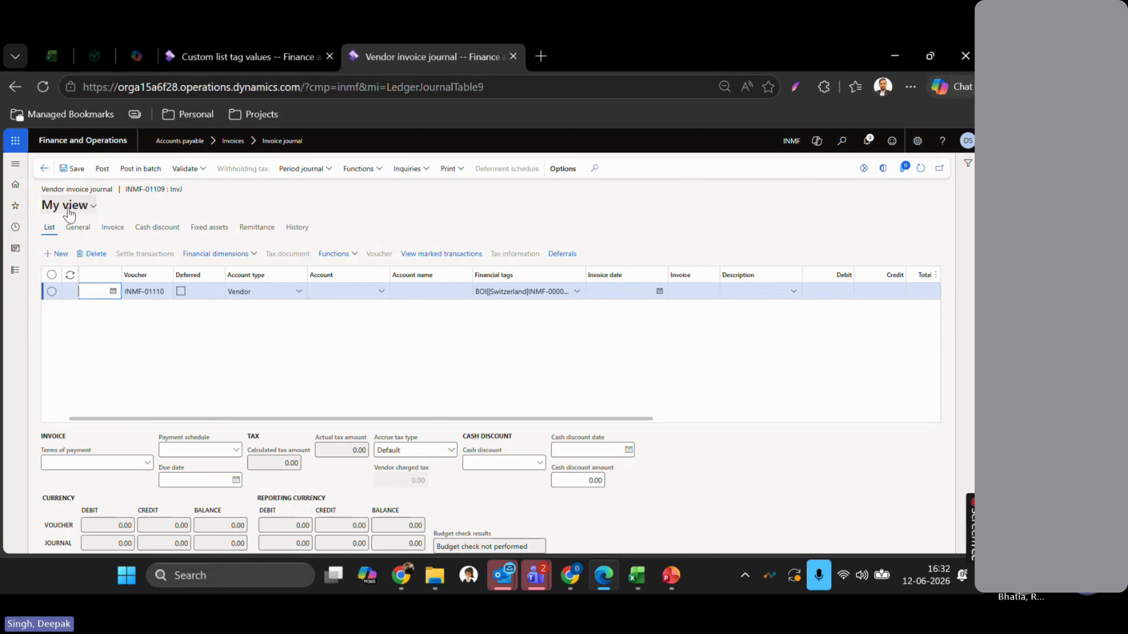
left_click(55, 254)
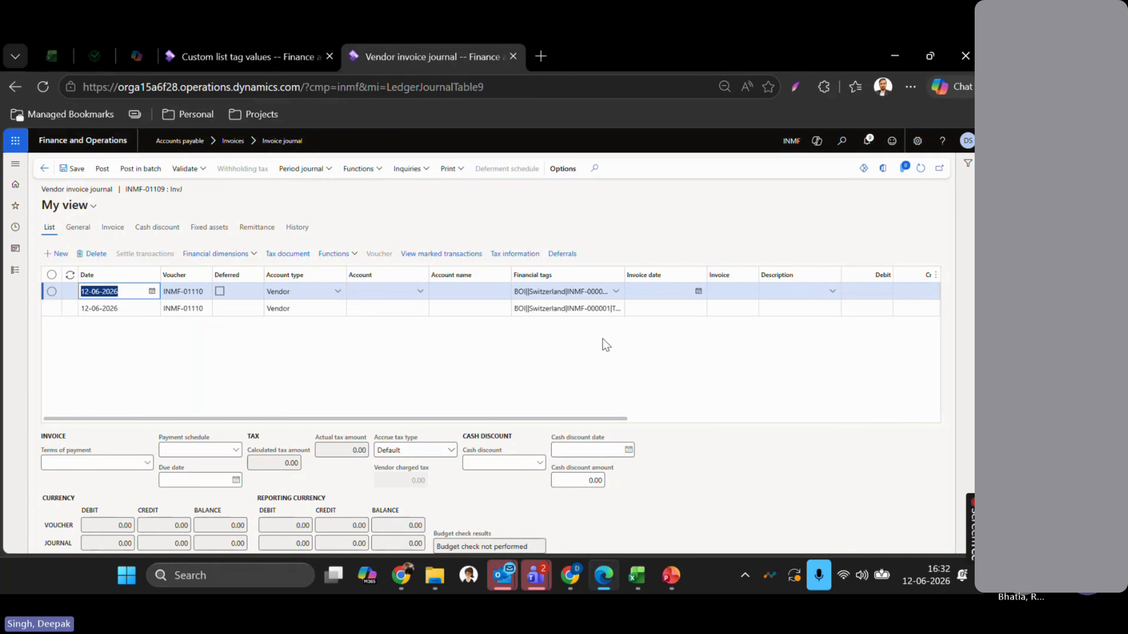
key("alt+Tab")
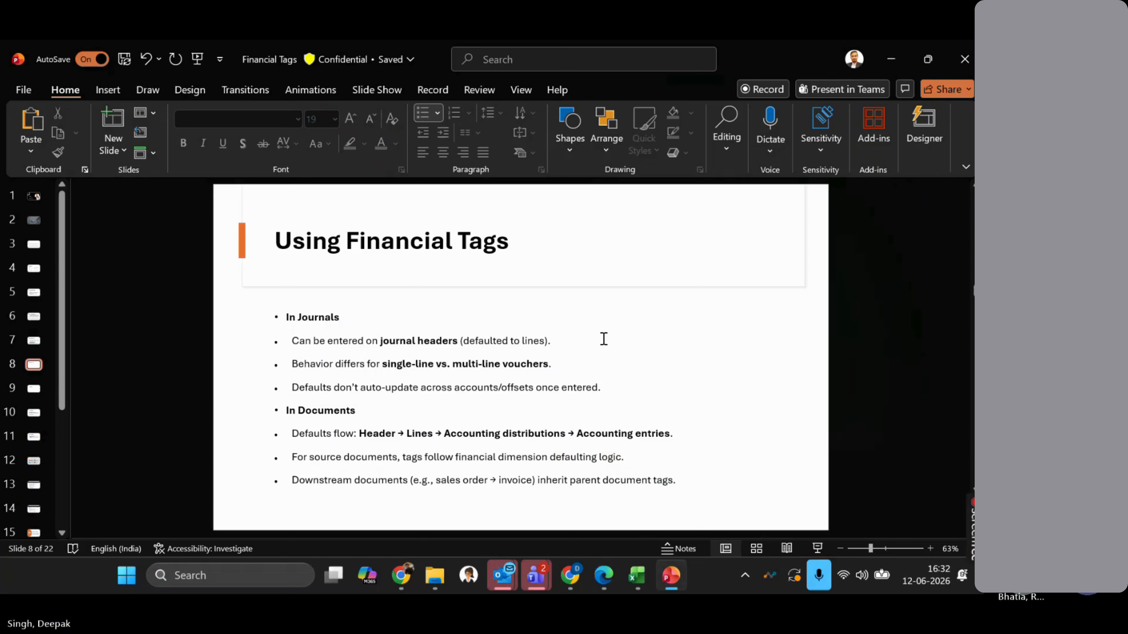
left_click(383, 433)
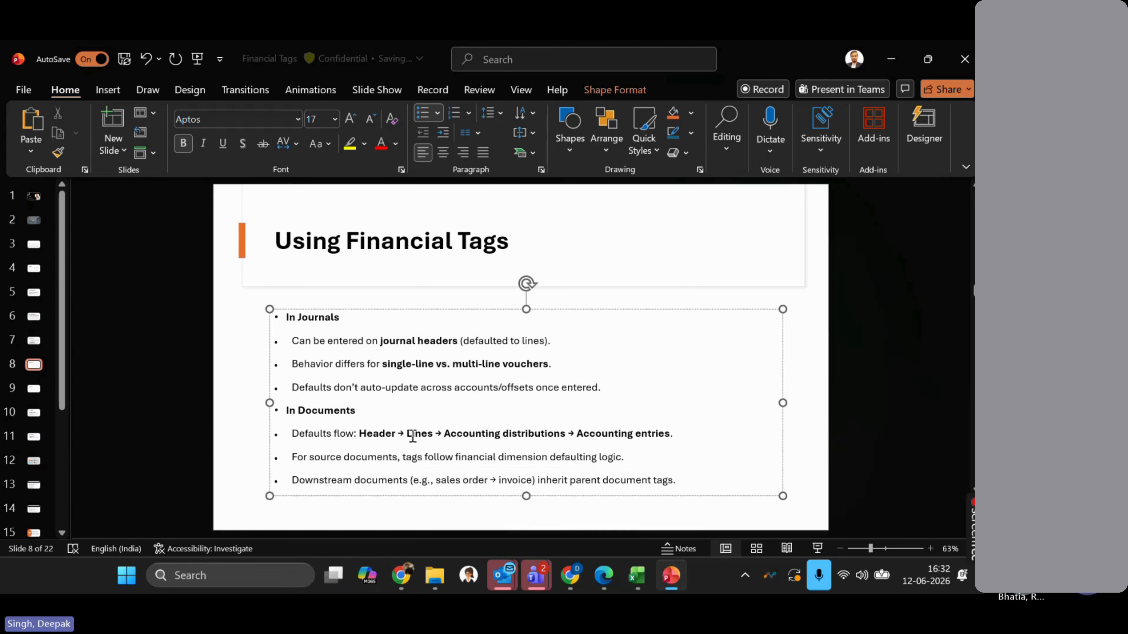
left_click(487, 432)
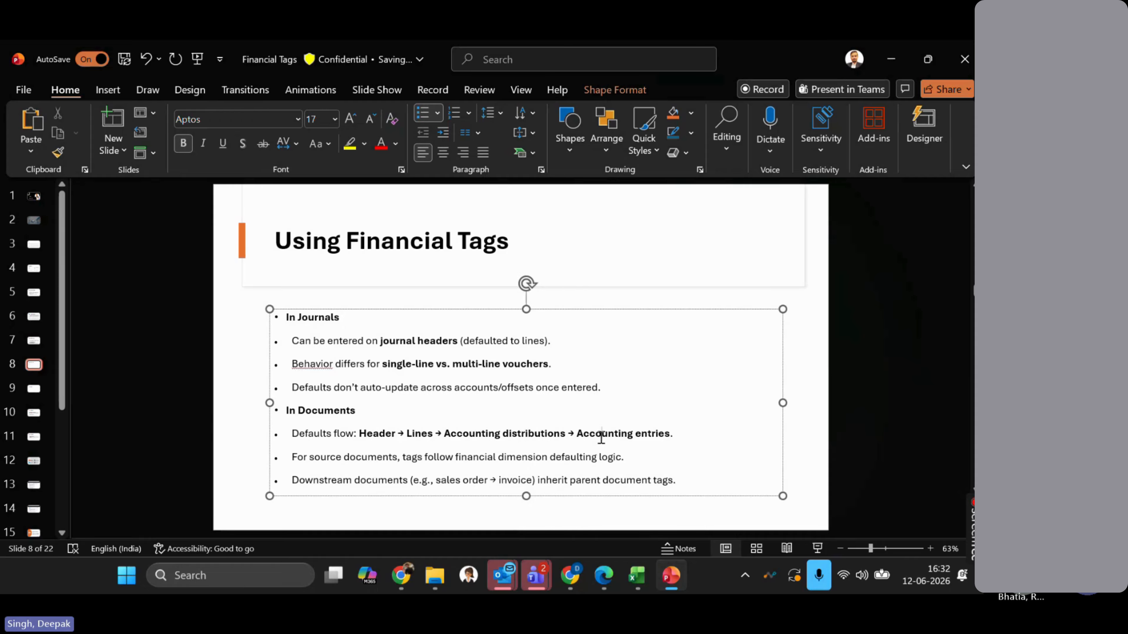
left_click_drag(373, 431, 671, 436)
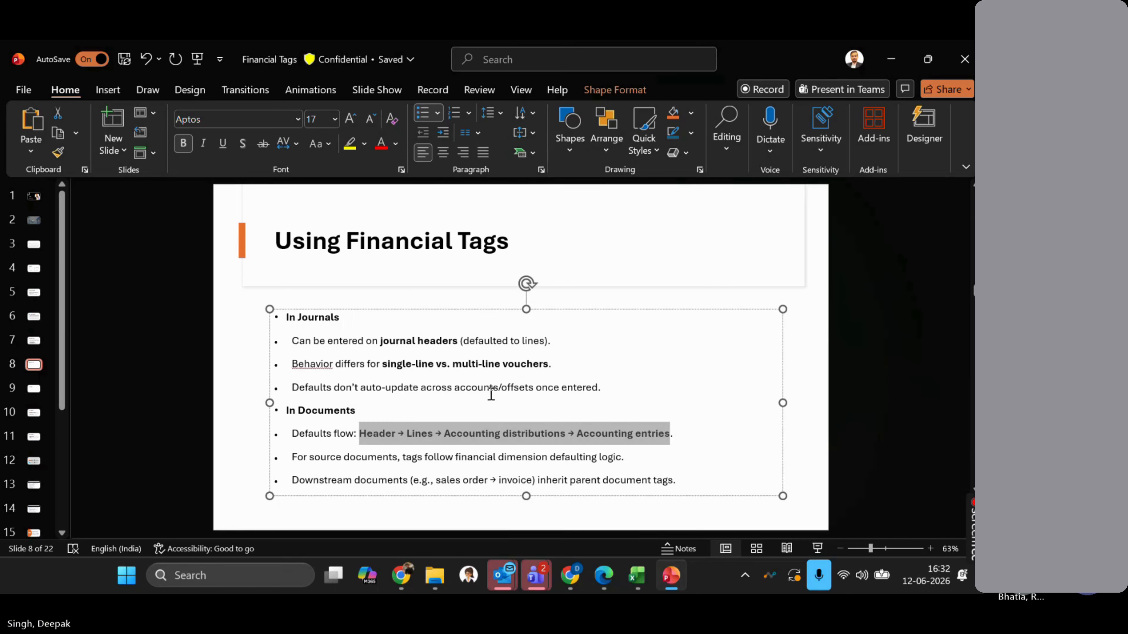
left_click(478, 390)
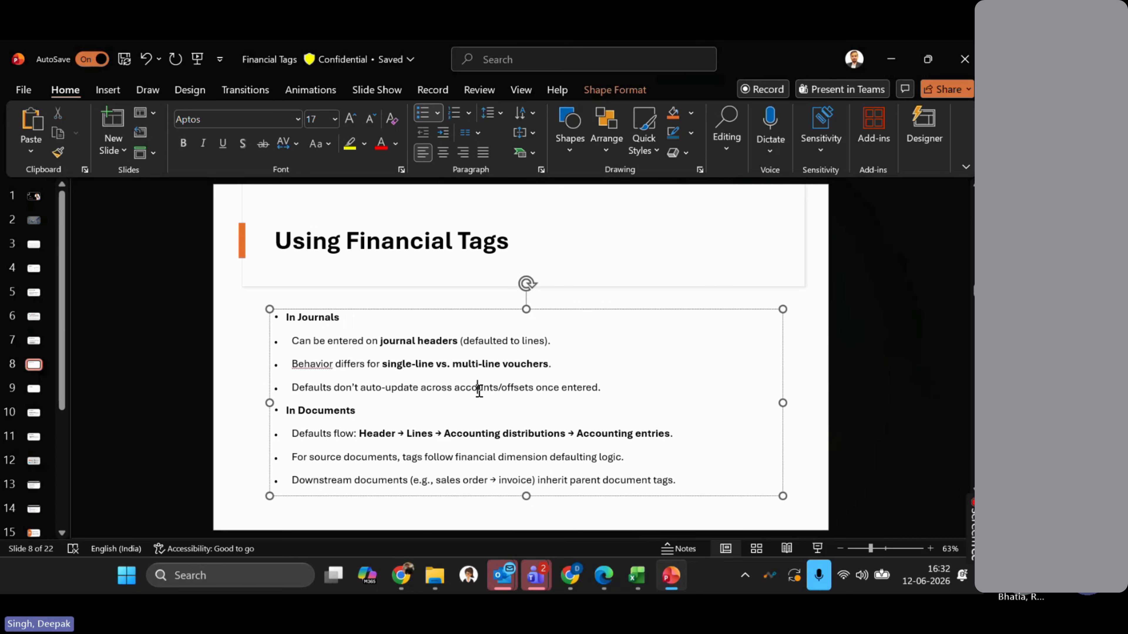
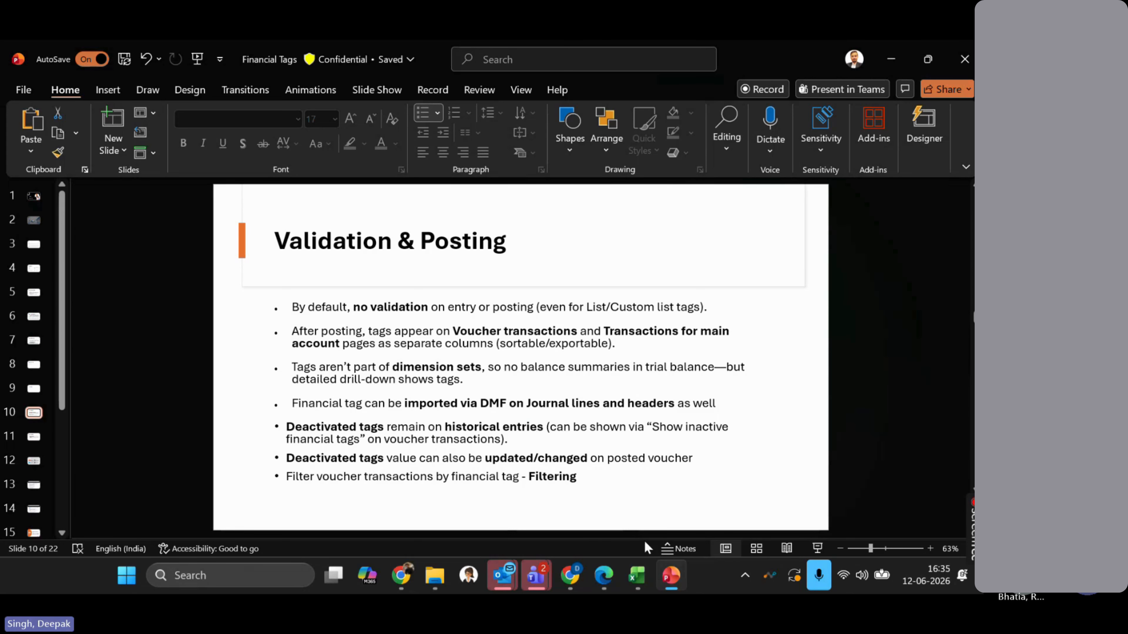
- Switch to the vendor invoice journal line workbook and copy the journal batch number cells A1:A2
mouse_move(637, 577)
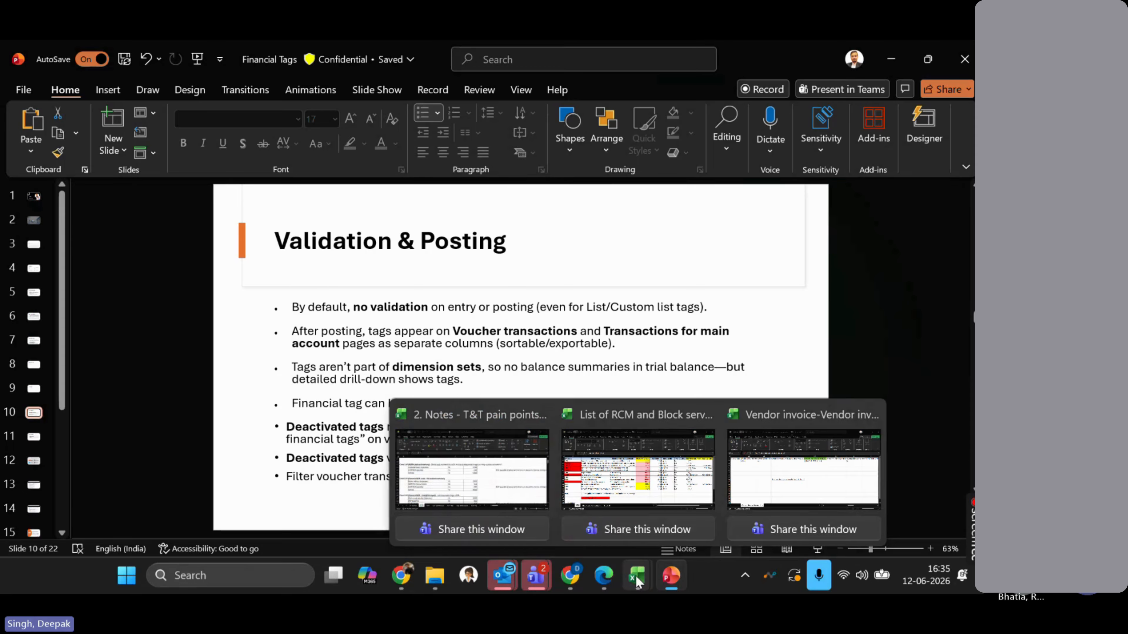
left_click(804, 471)
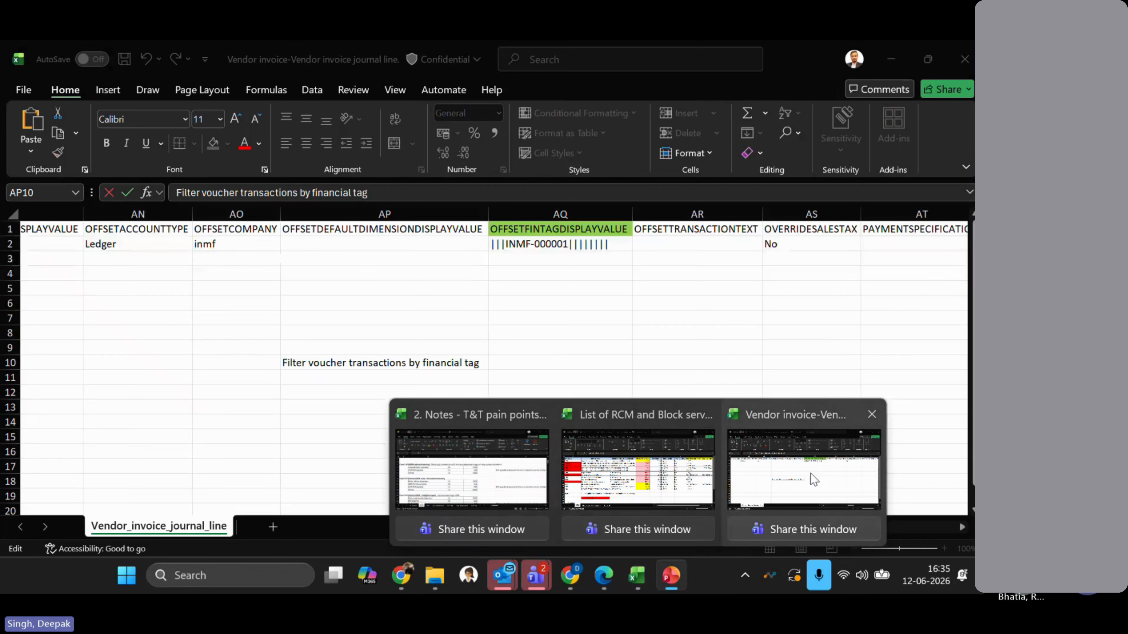
left_click(578, 352)
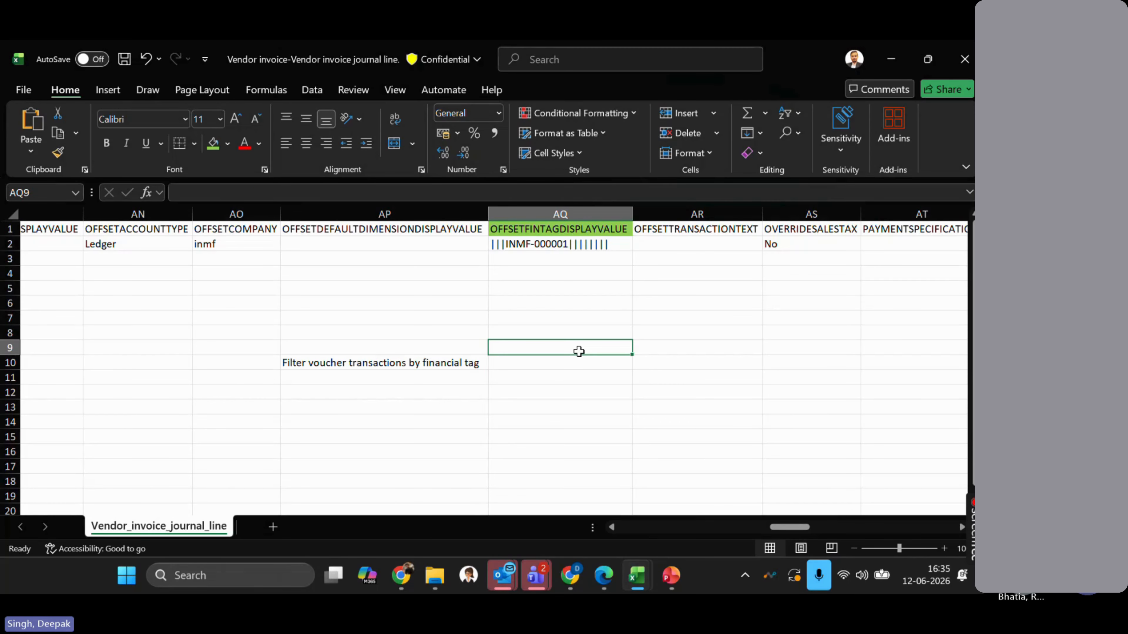
key("ctrl+Up")
key("ctrl+Up")
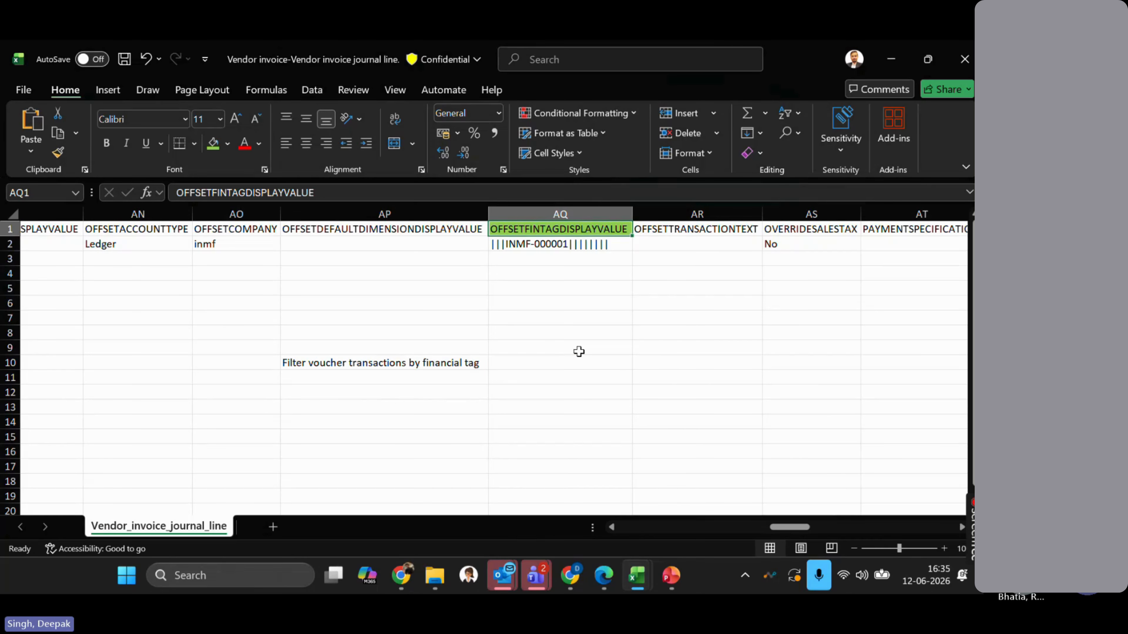
key("ctrl+Left")
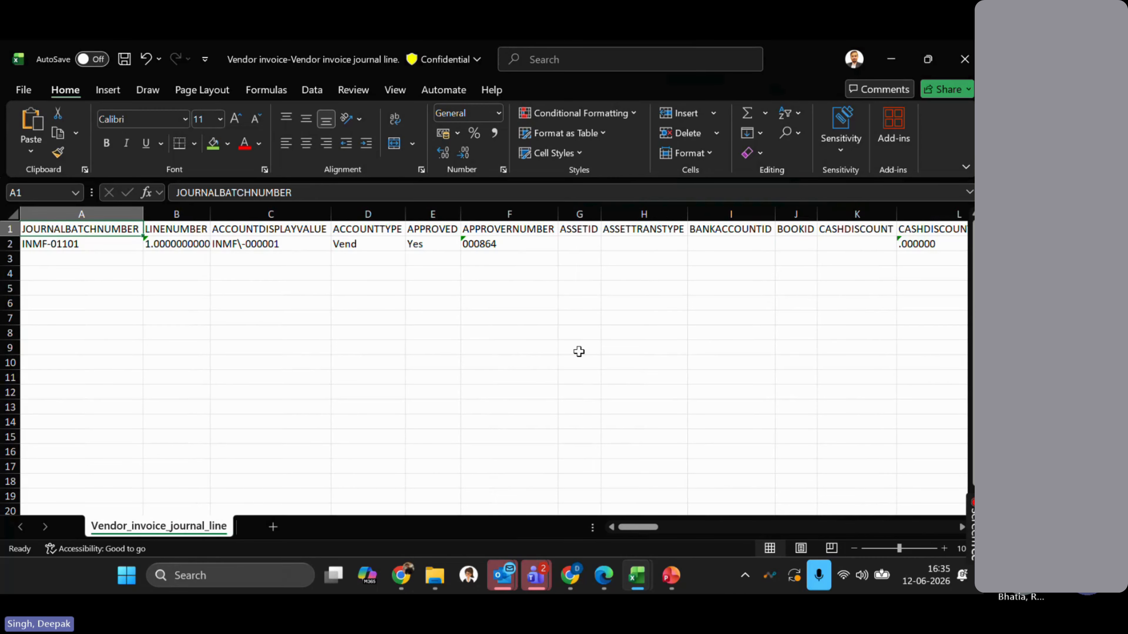
key("ctrl+shift+Down")
key("ctrl+c")
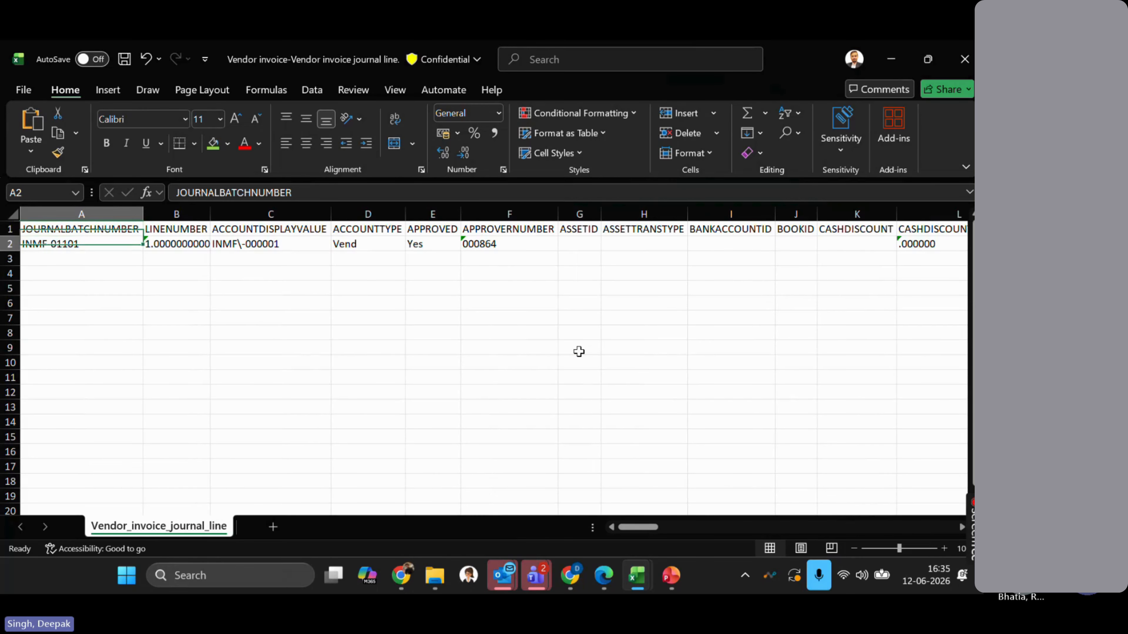
key("Escape")
key("Right")
key("Right")
key("Right")
key("Right")
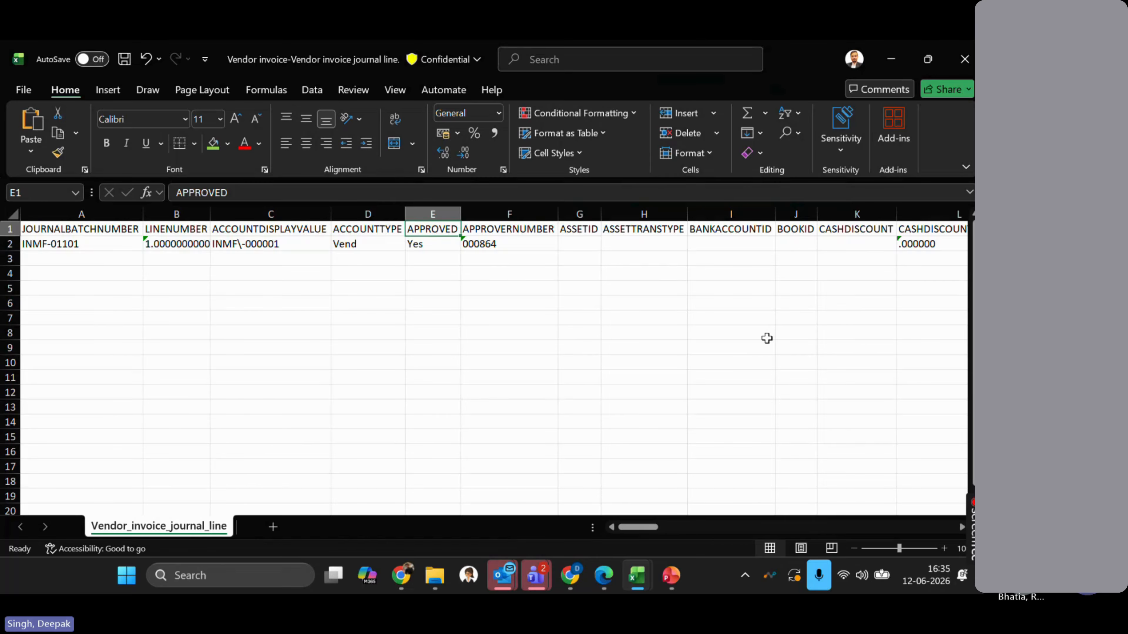
- Inspect the FINTAGDISPLAYVALUE tag value in AA2 and the OFFSETFINTAGDISPLAYVALUE value in AQ2
scroll(767, 338, "right", 6)
scroll(767, 339, "right", 6)
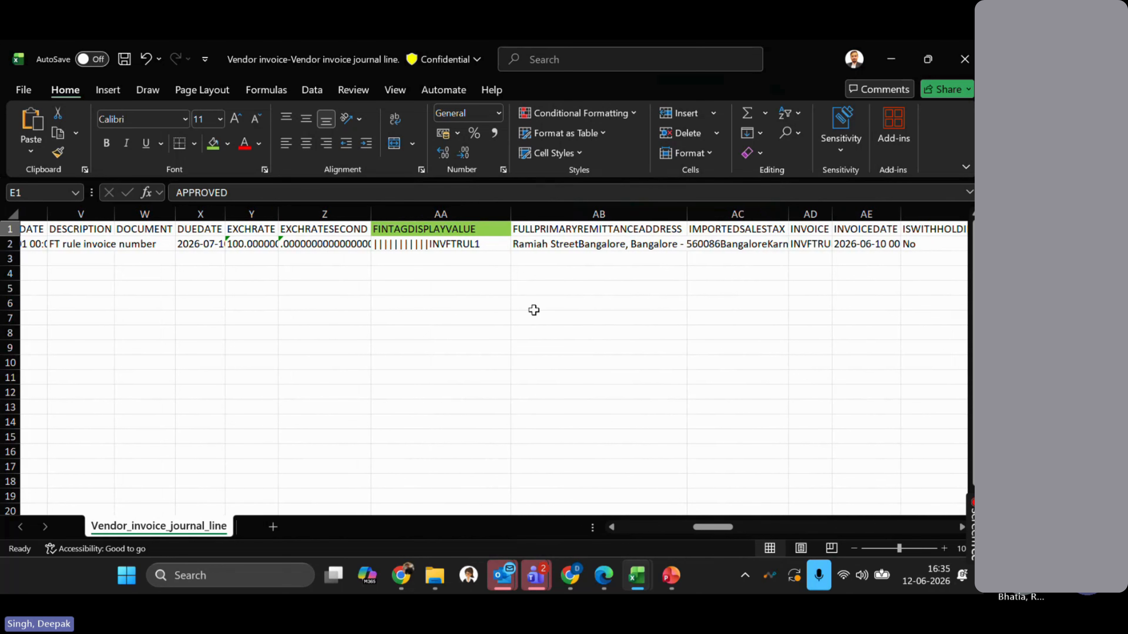
scroll(468, 297, "right", 1)
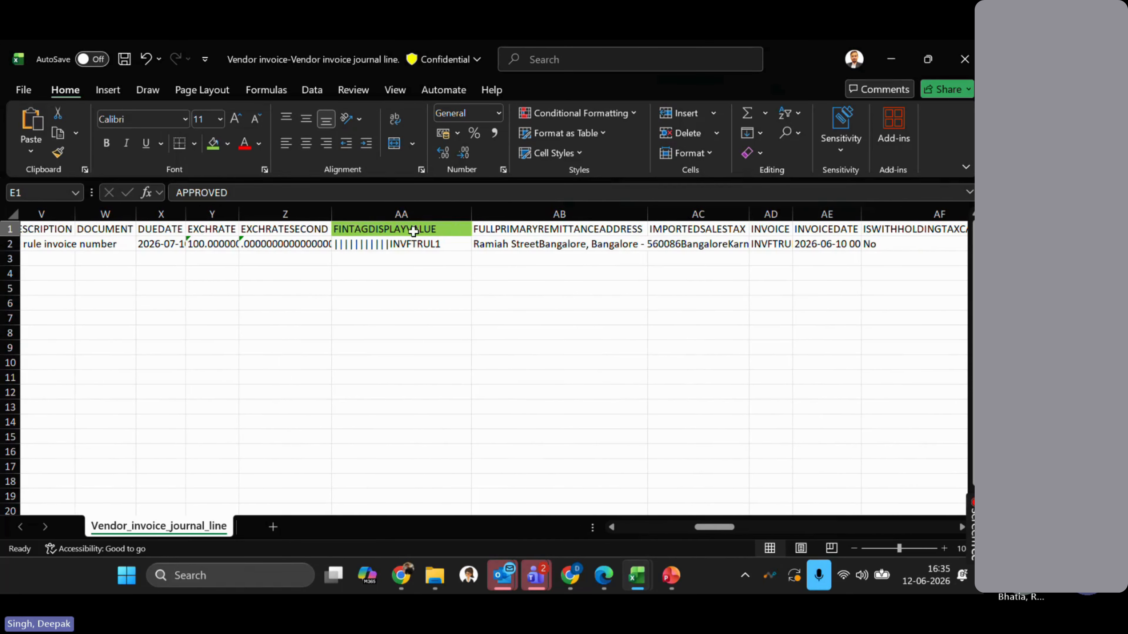
left_click(401, 213)
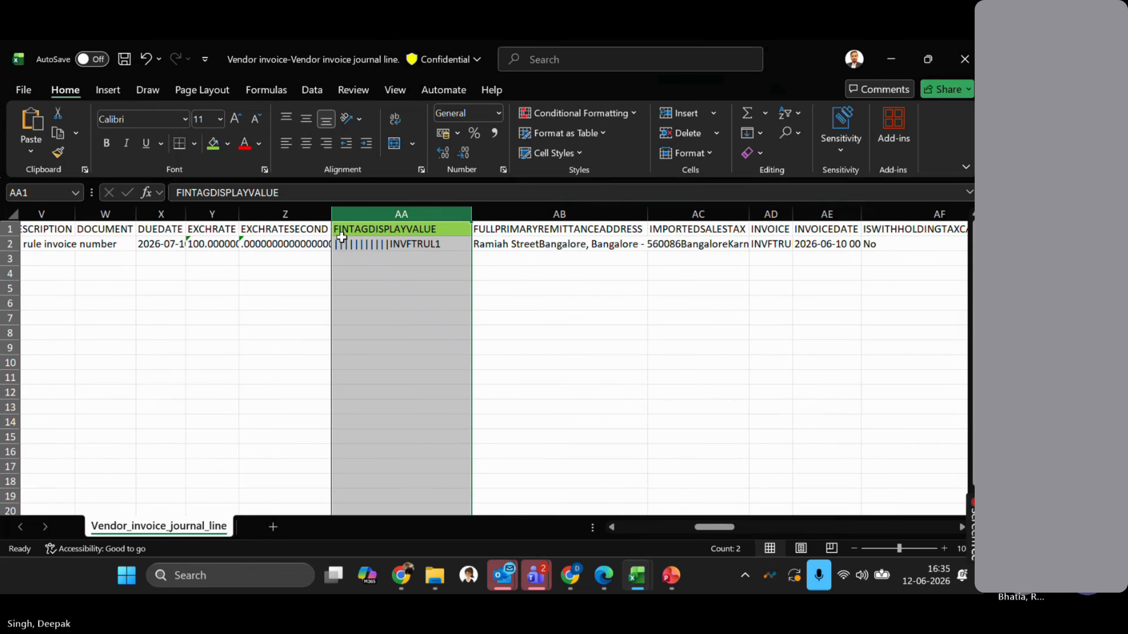
left_click(435, 245)
scroll(559, 270, "right", 2)
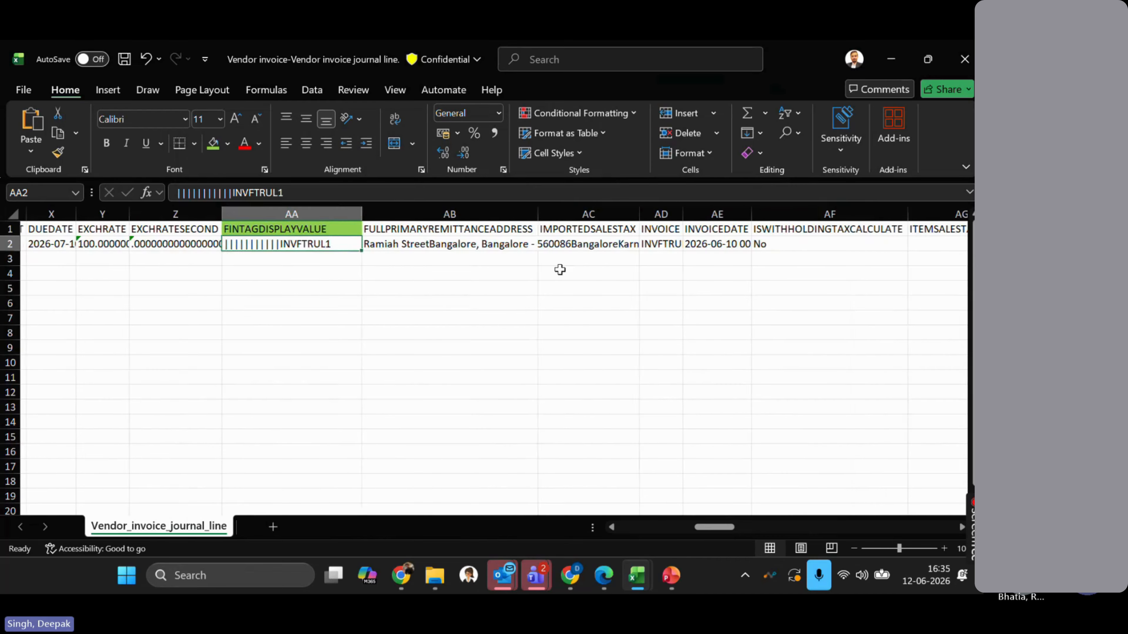
scroll(560, 269, "right", 8)
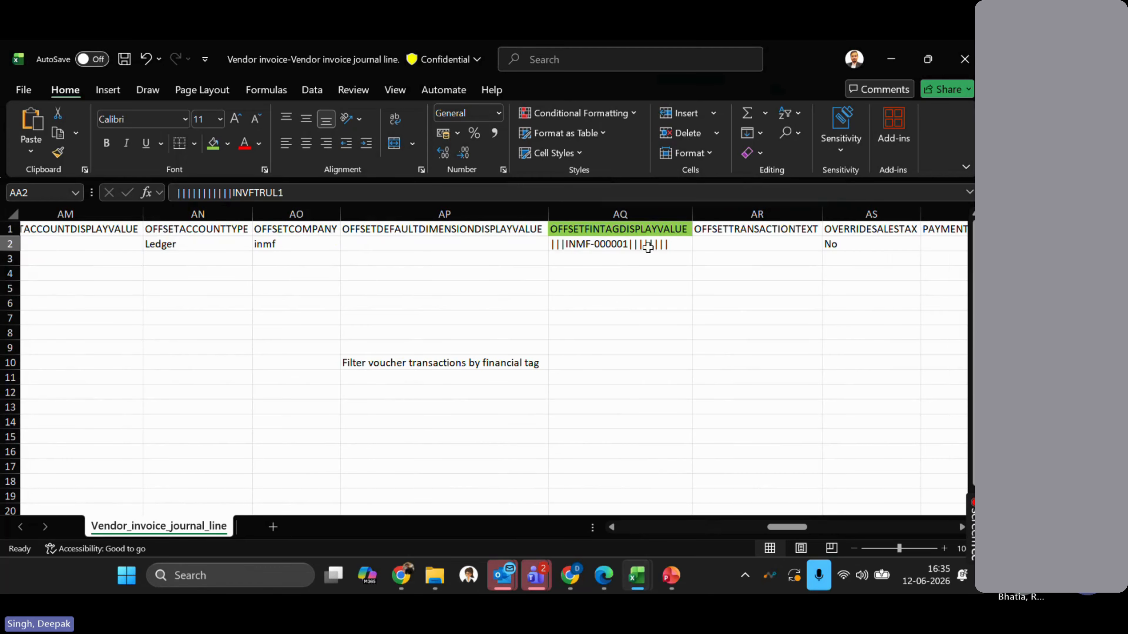
left_click(618, 260)
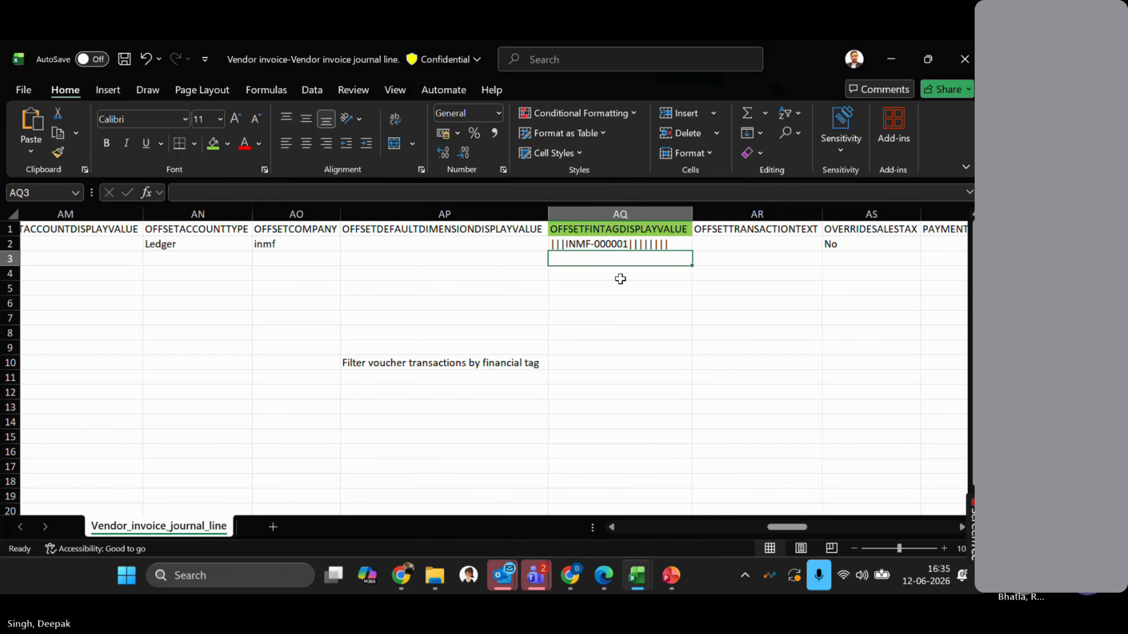
key("Up")
key("Up")
- Return the sheet to its top-left cell and go back to the Financial Tags presentation
key("ctrl+Home")
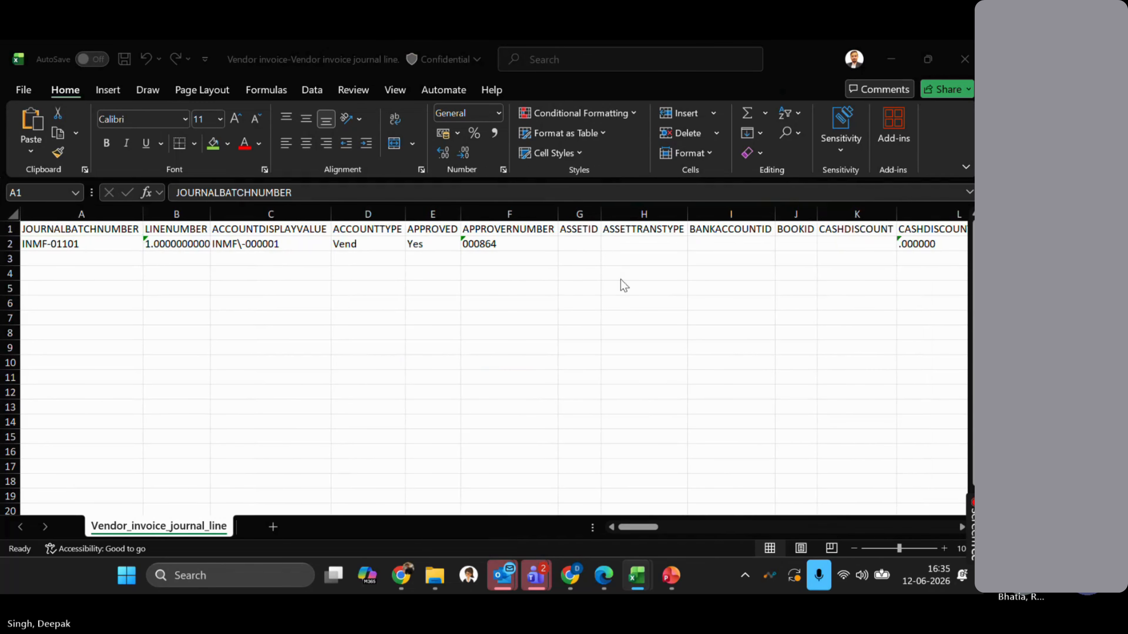
key("alt+Tab")
scroll(517, 379, "down", 1)
scroll(509, 382, "up", 1)
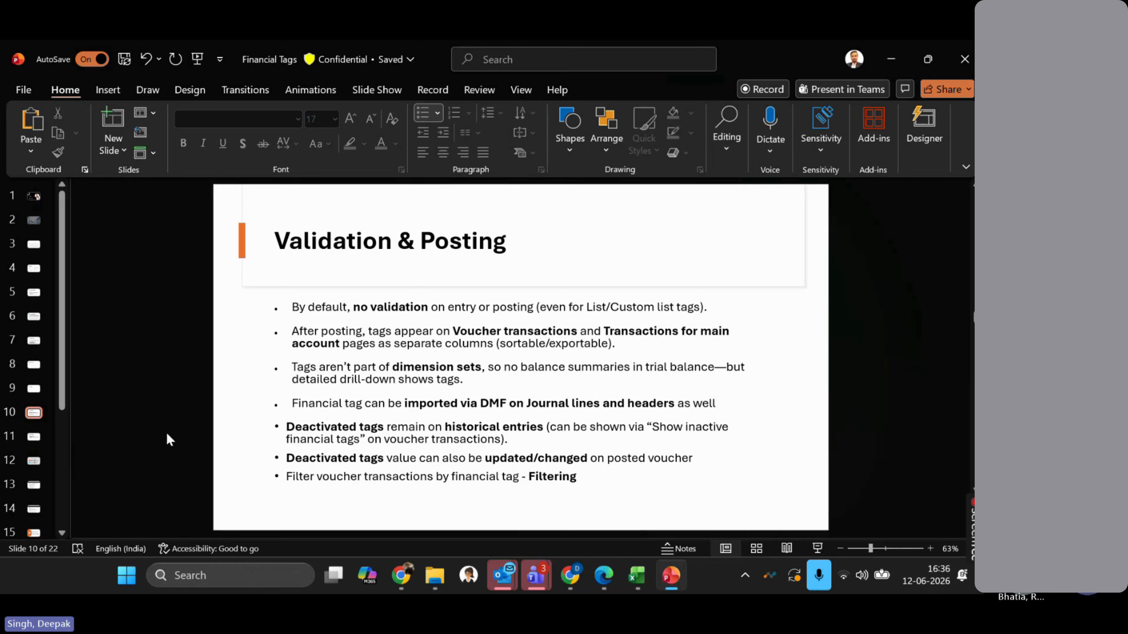
- Go to slide 11, Editing After Posting, then switch to the Finance and Operations browser window
left_click(27, 440)
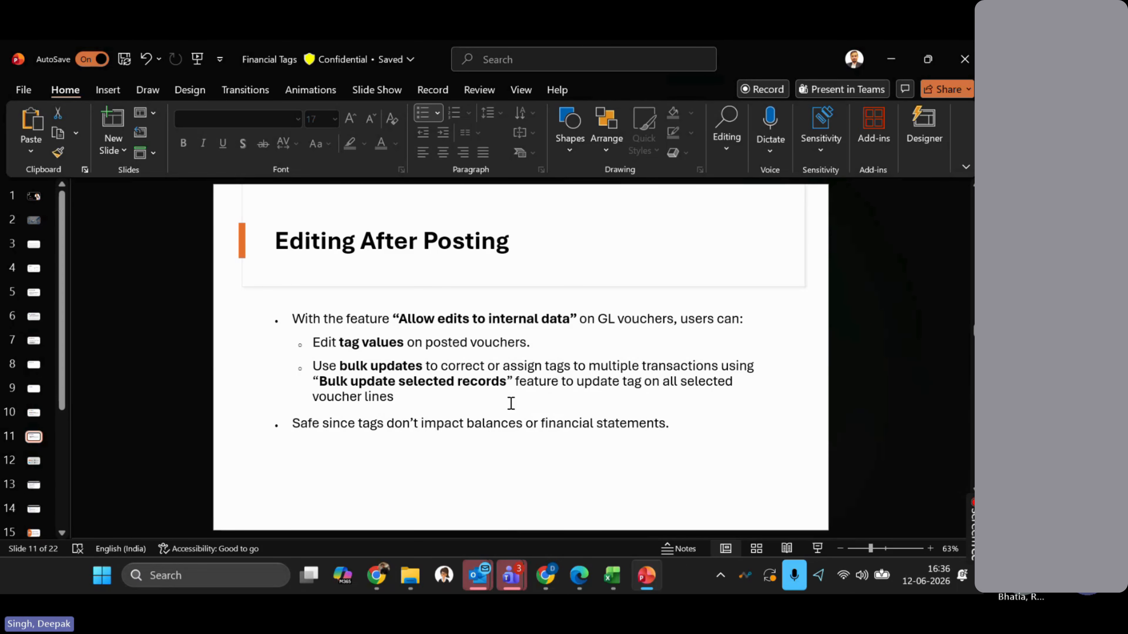
left_click(578, 575)
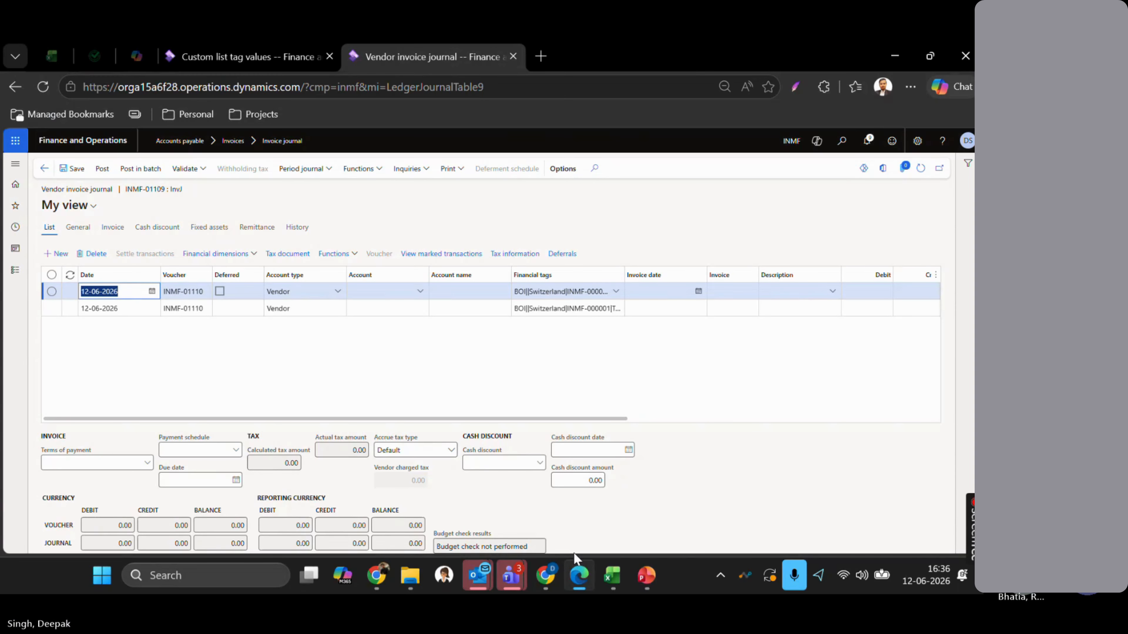
- Return to the Invoice journal list through the recently visited pages
left_click(126, 207)
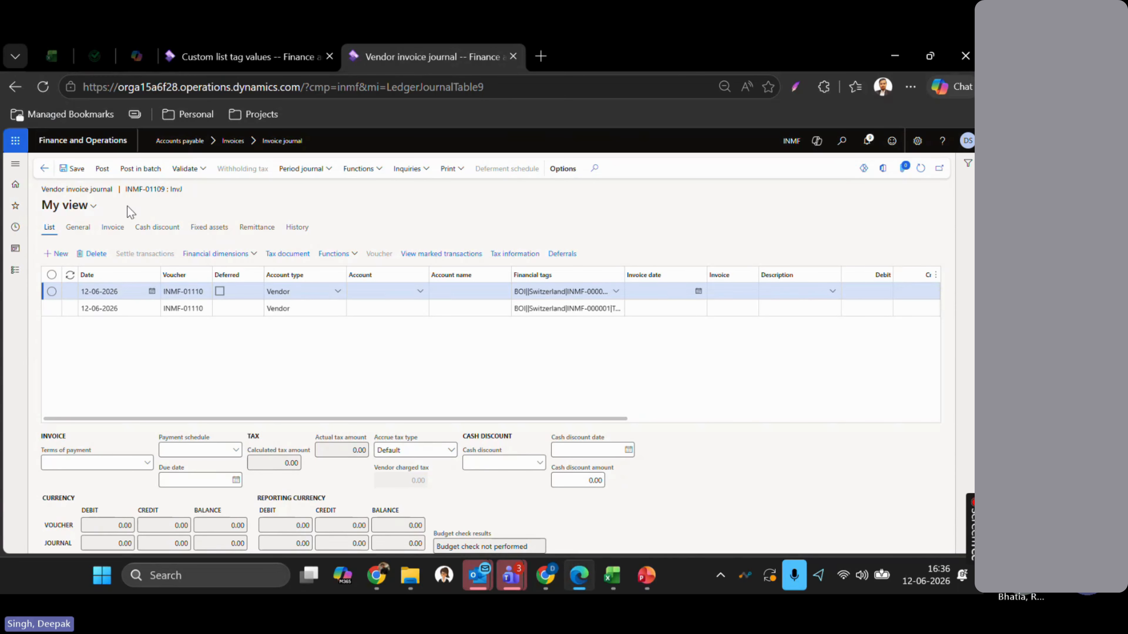
left_click(44, 169)
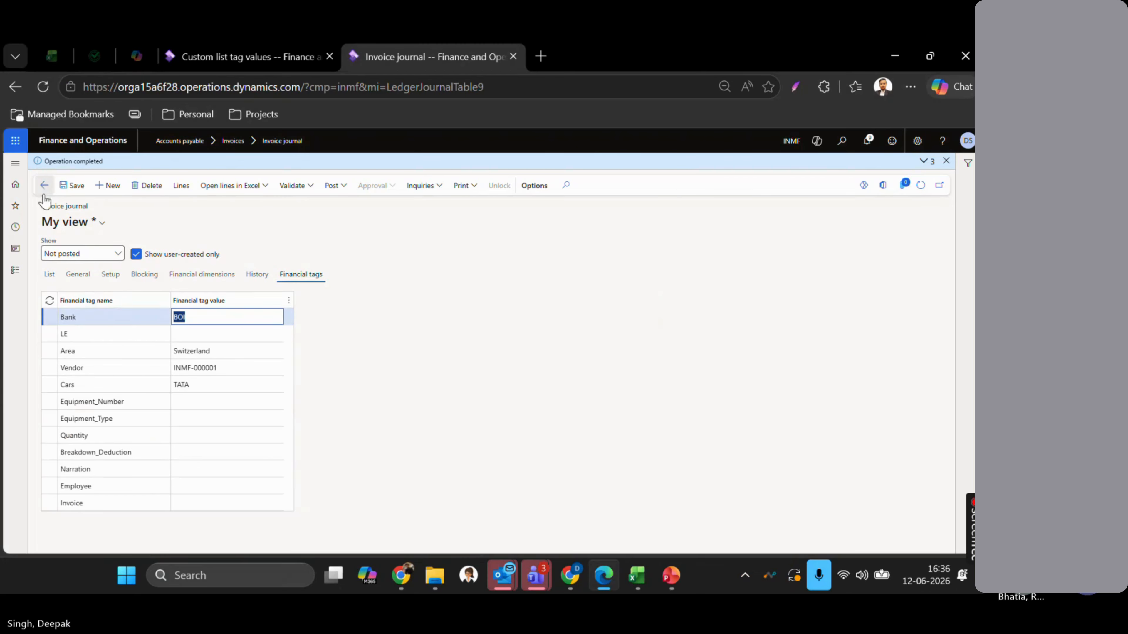
left_click(44, 185)
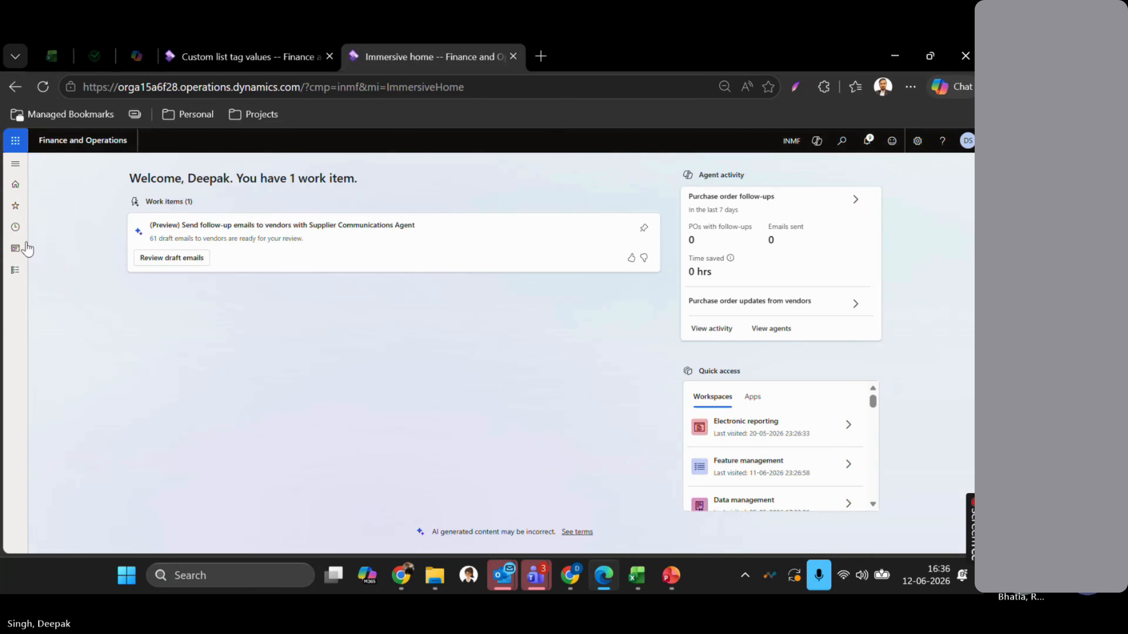
left_click(16, 232)
left_click(60, 246)
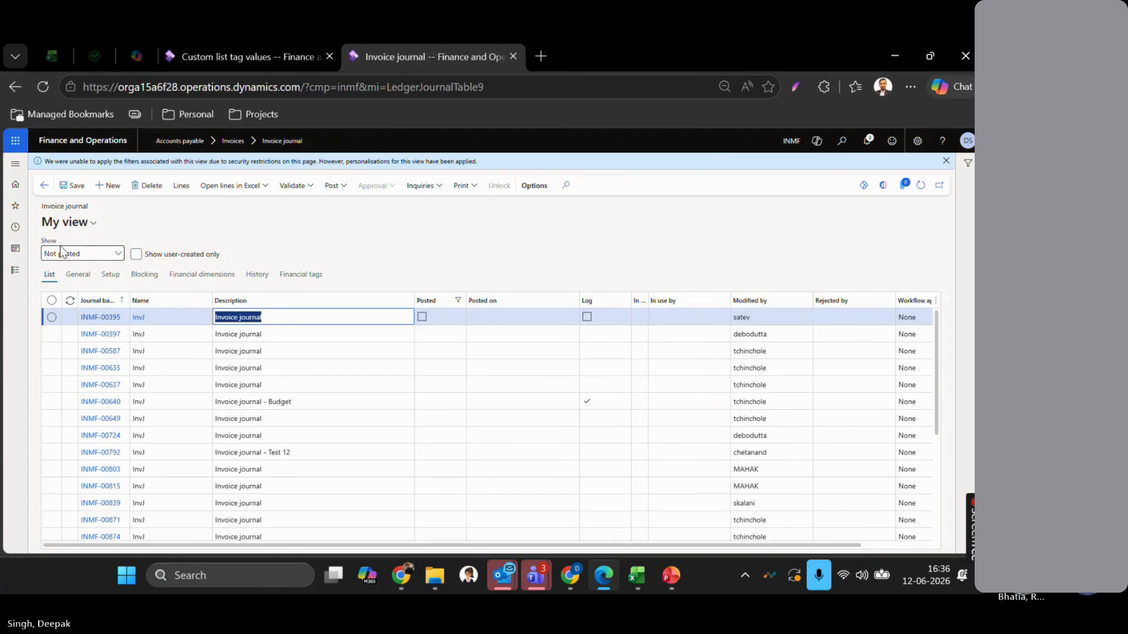
- Show only user-created posted journals, sort newest first, and open INMF-01107's lines
left_click(140, 259)
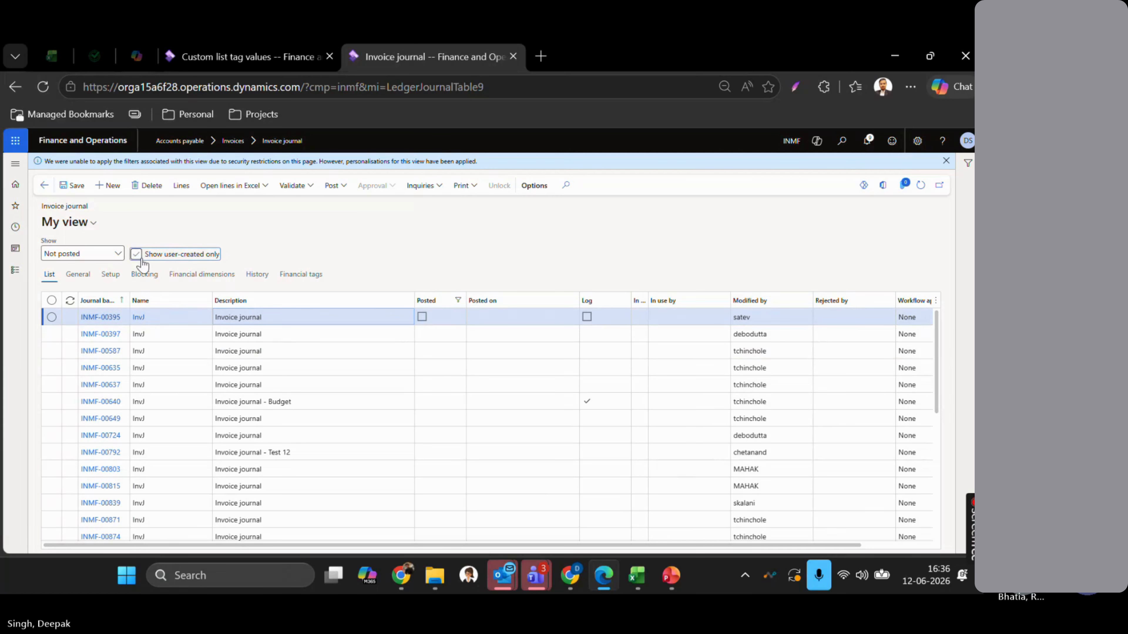
left_click(117, 254)
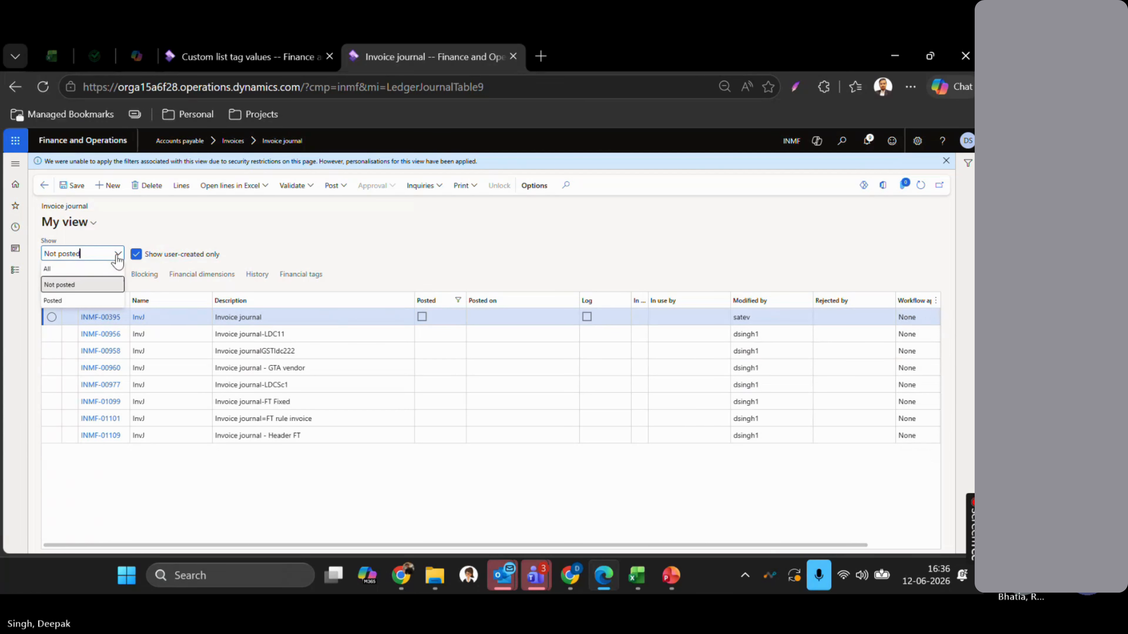
left_click(67, 303)
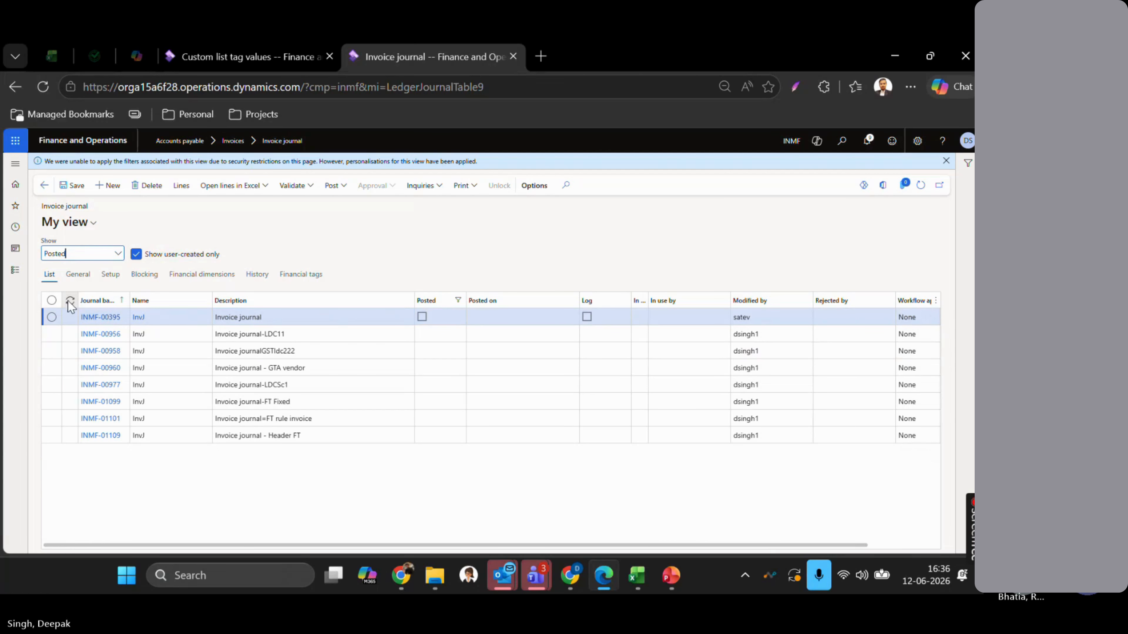
left_click(520, 300)
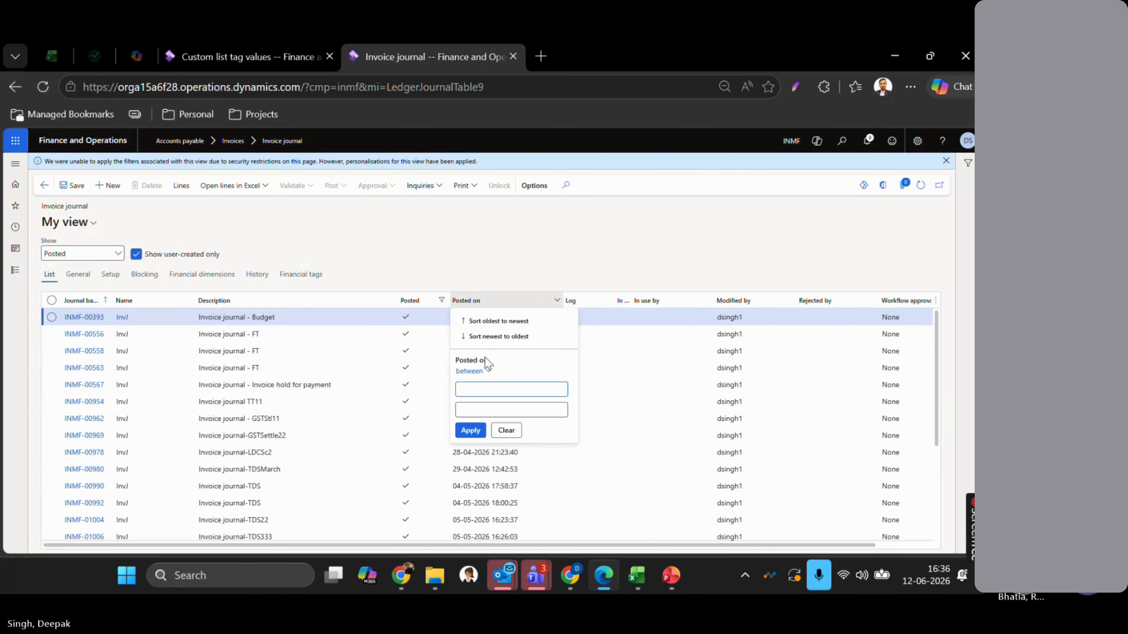
left_click(471, 337)
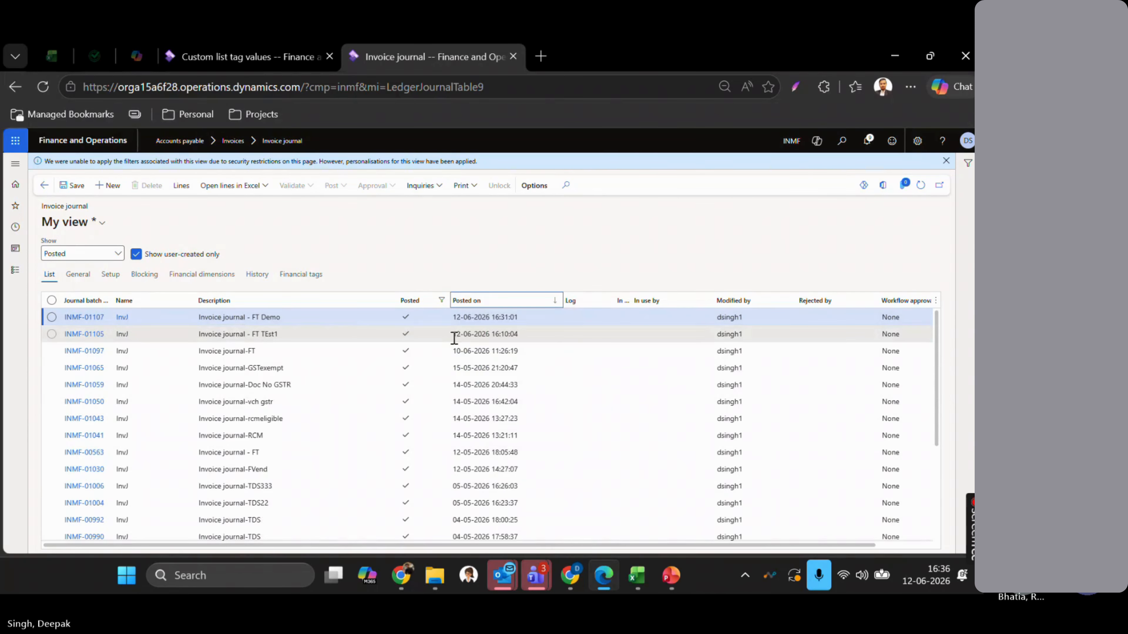
left_click(310, 318)
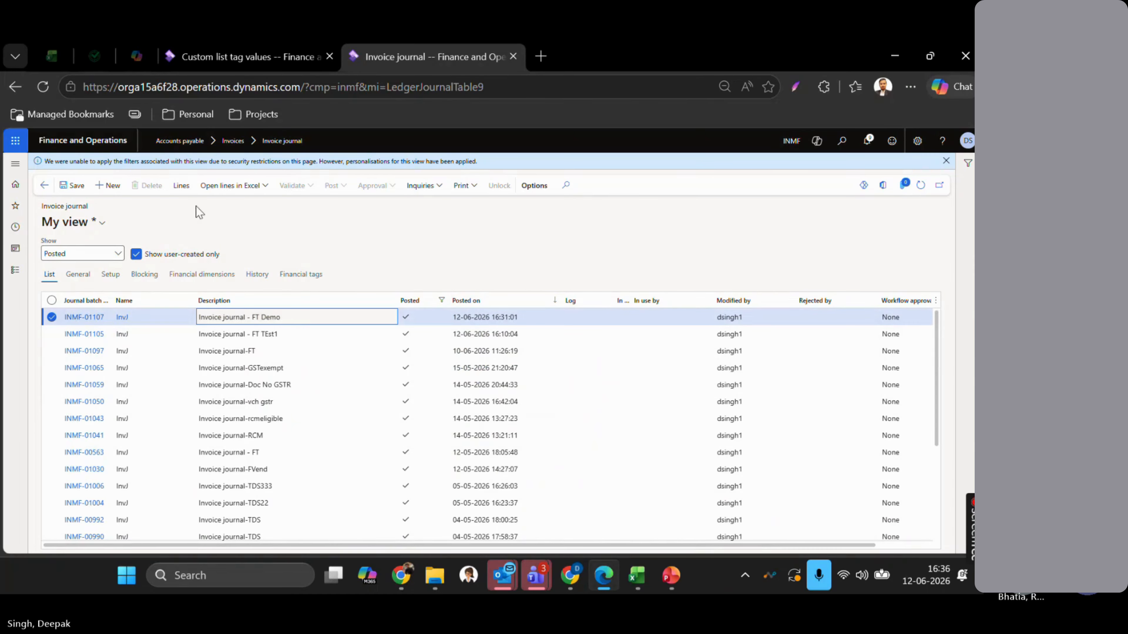
left_click(183, 186)
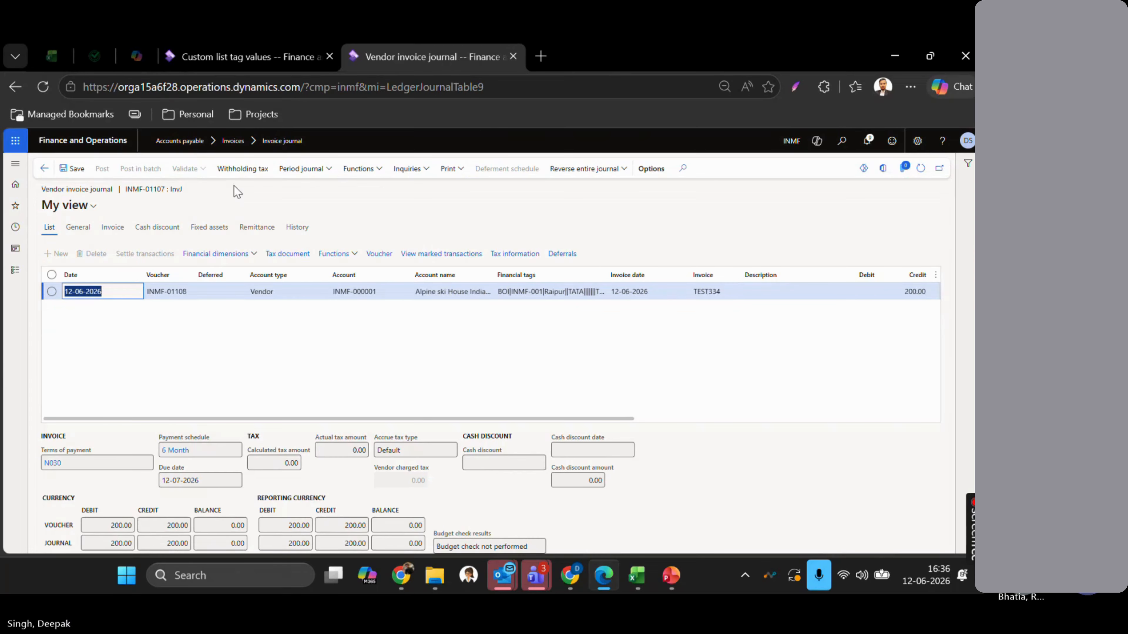
- Review the voucher lines' Area tags, Jaipur and Raipur, and open the Edit voucher options
left_click(379, 254)
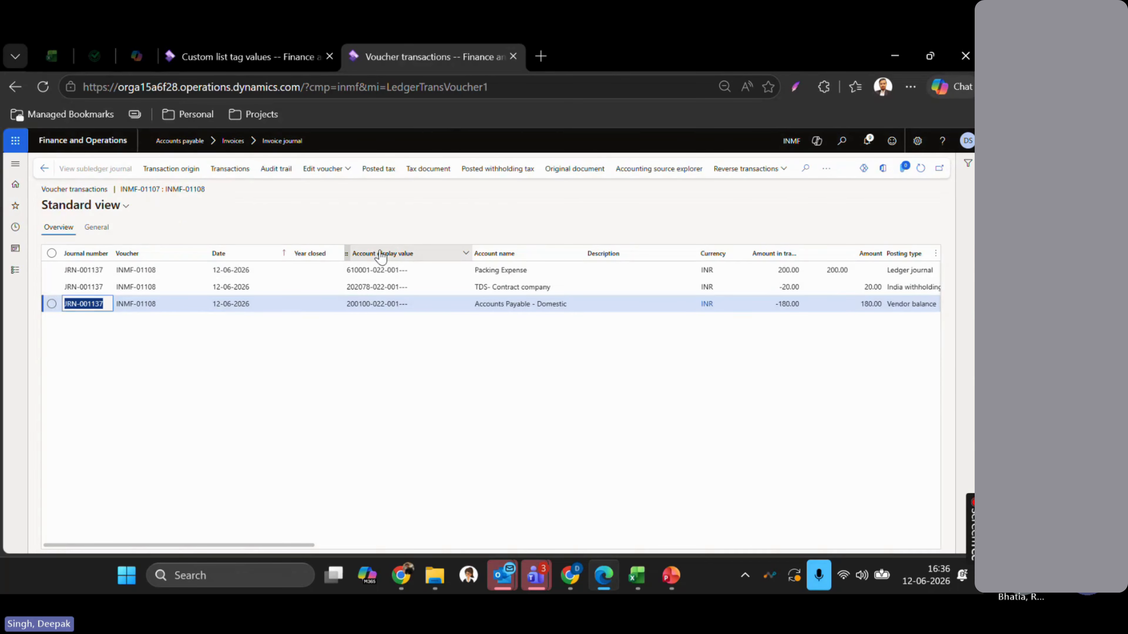
scroll(528, 397, "right", 5)
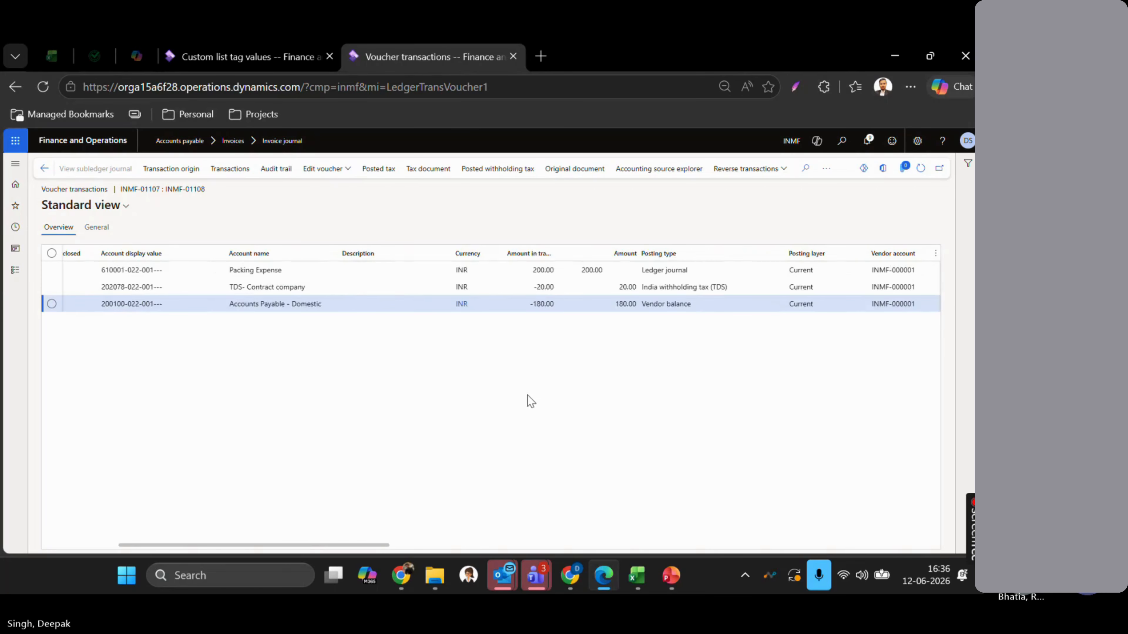
scroll(527, 395, "right", 8)
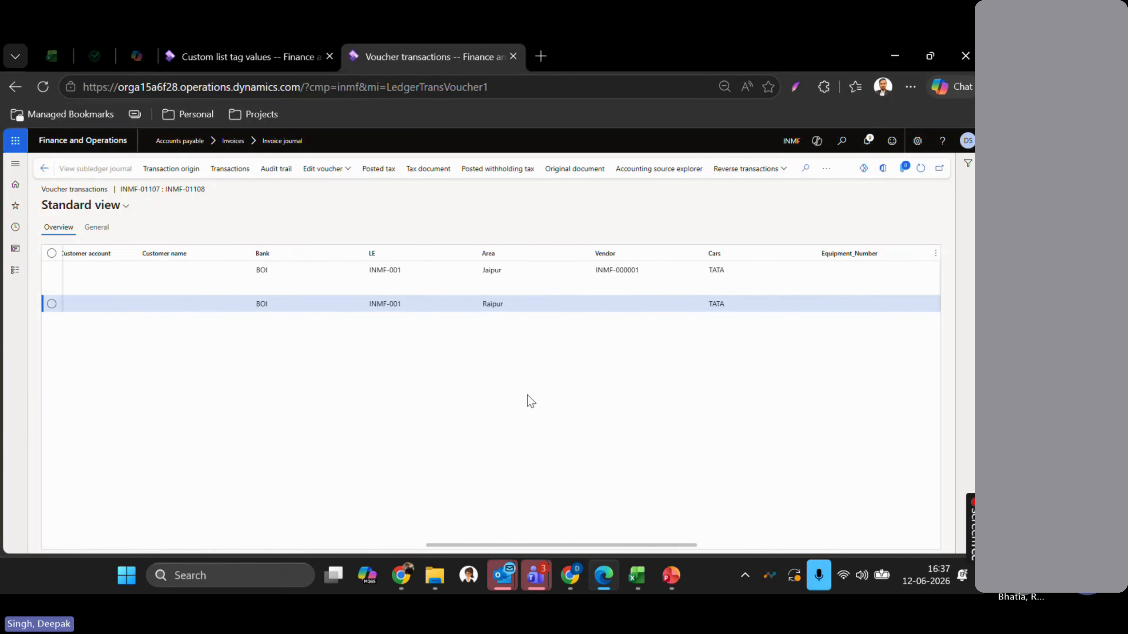
scroll(587, 380, "right", 3)
scroll(587, 380, "left", 6)
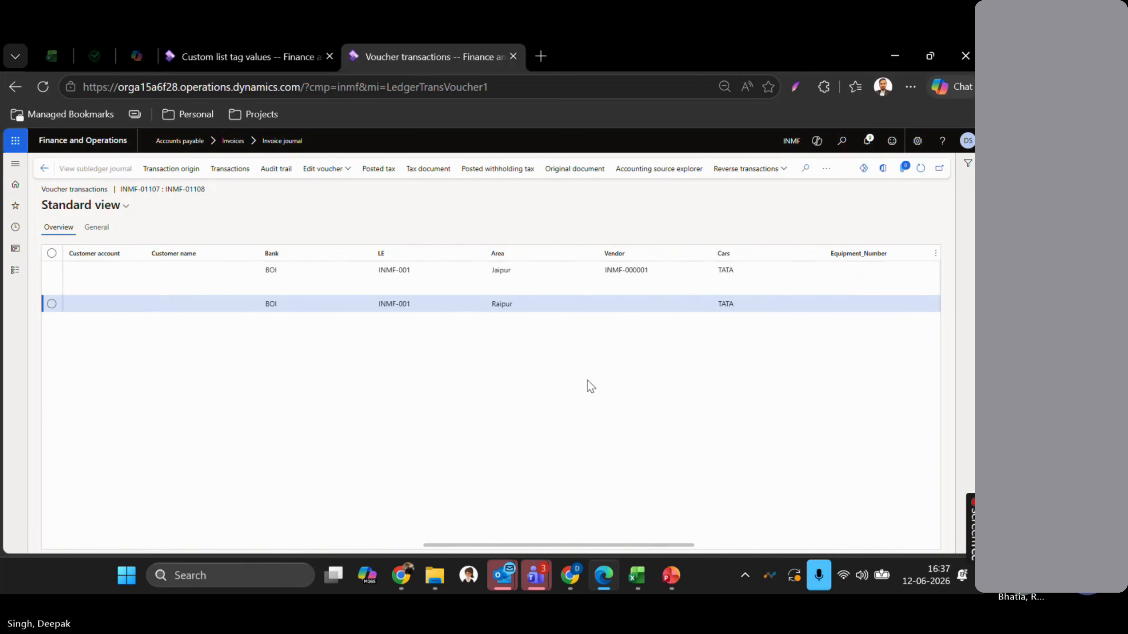
left_click(505, 272)
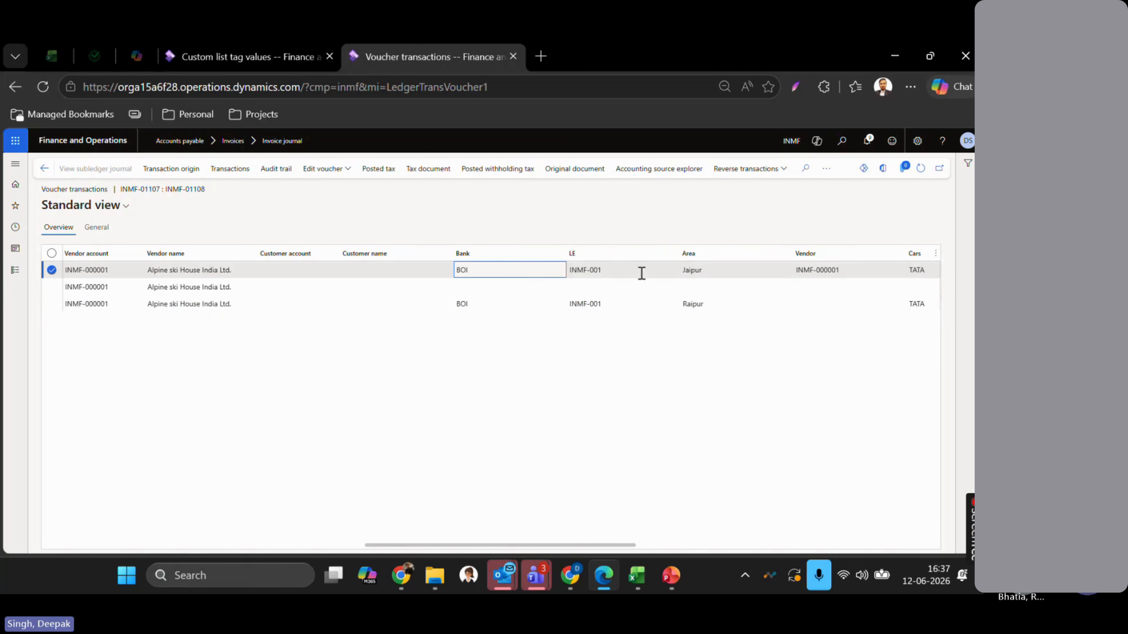
left_click(718, 272)
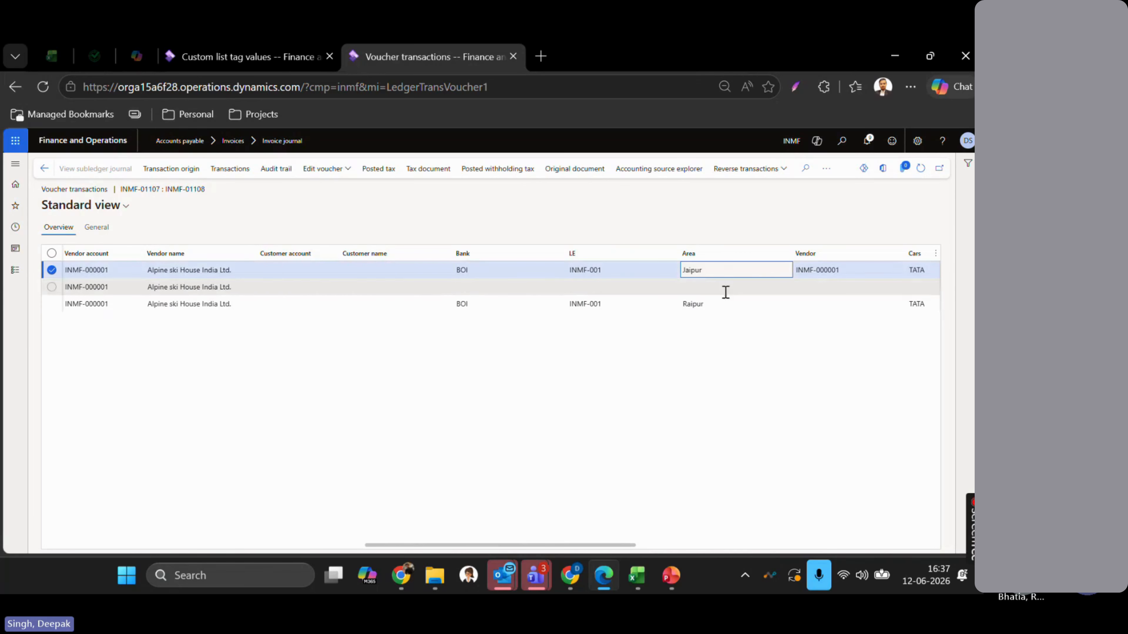
left_click(726, 301)
left_click(717, 270)
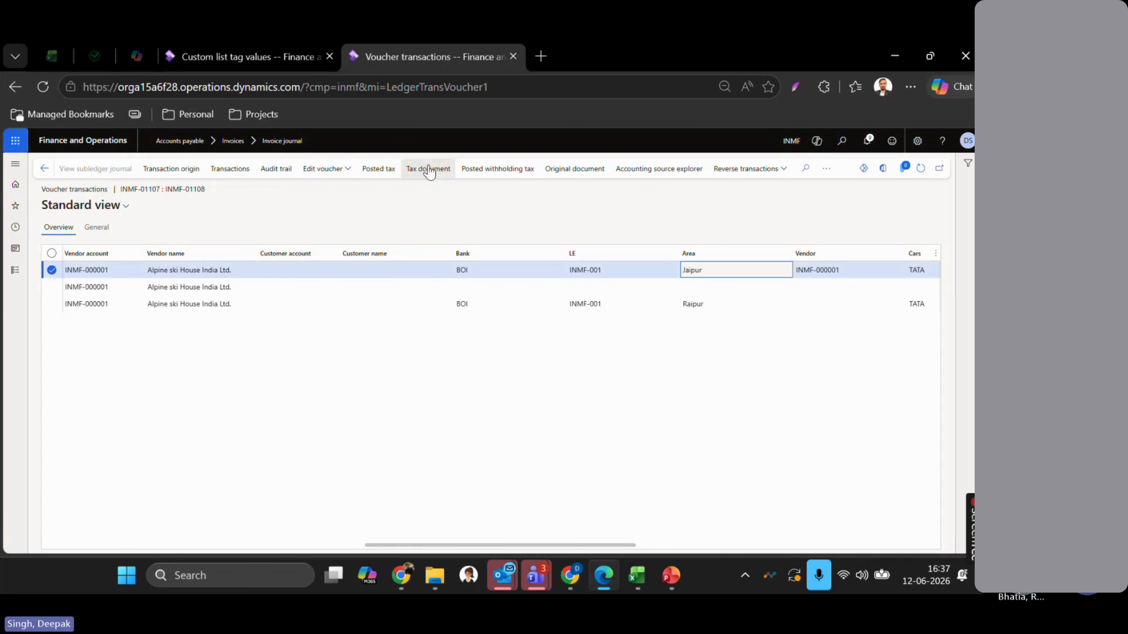
left_click(334, 174)
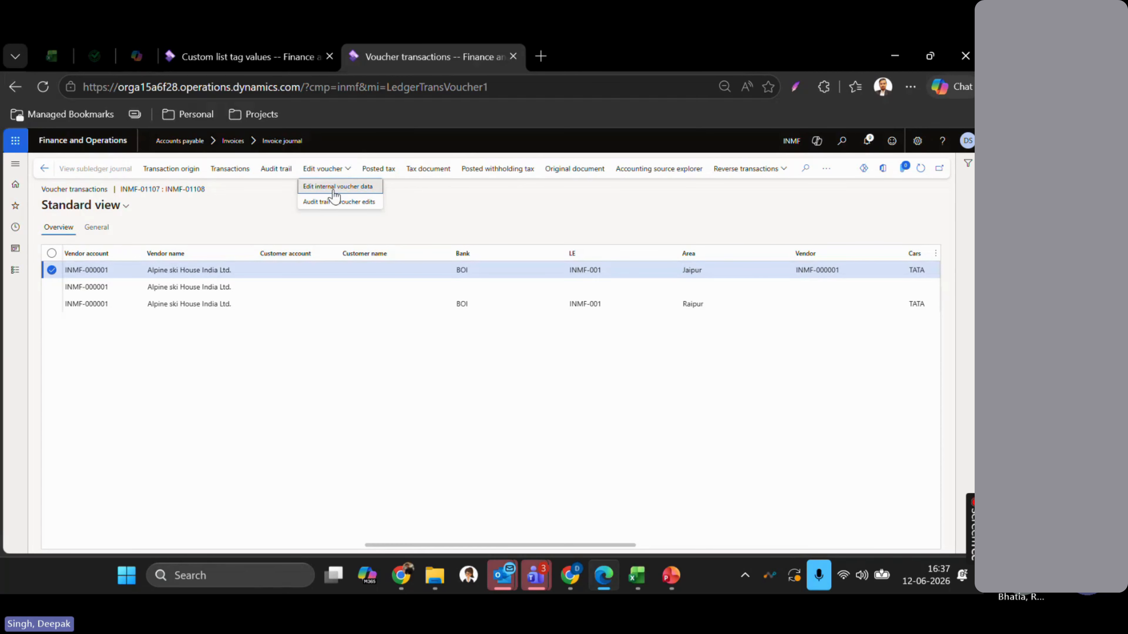
- Cancel the internal data editor, select the Raipur and Jaipur lines, and reopen Edit voucher
left_click(342, 187)
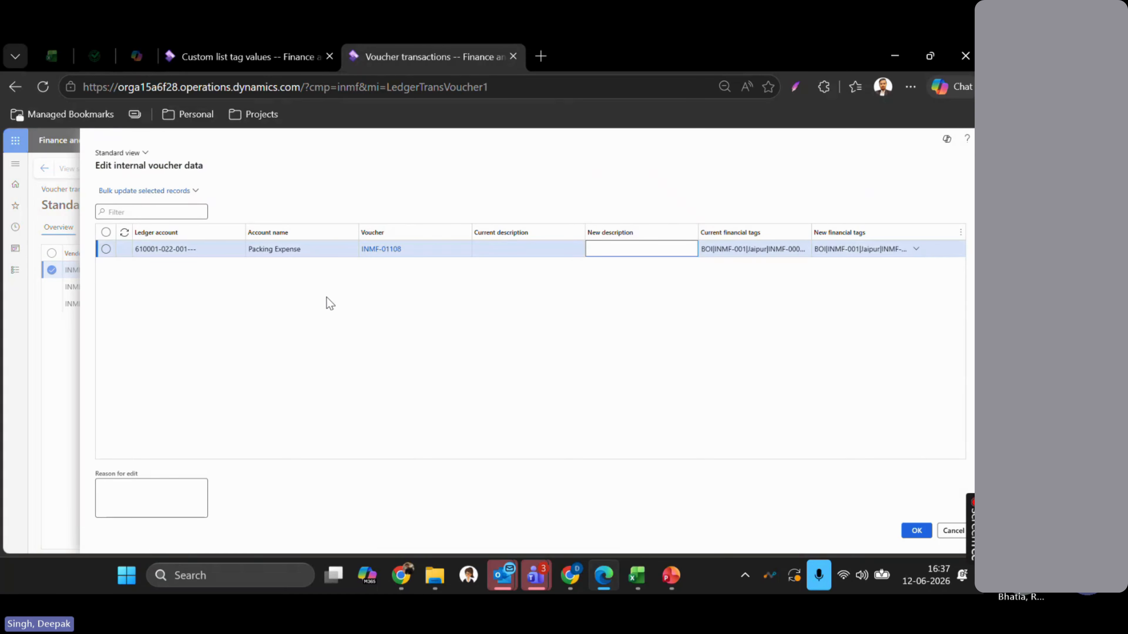
left_click(949, 532)
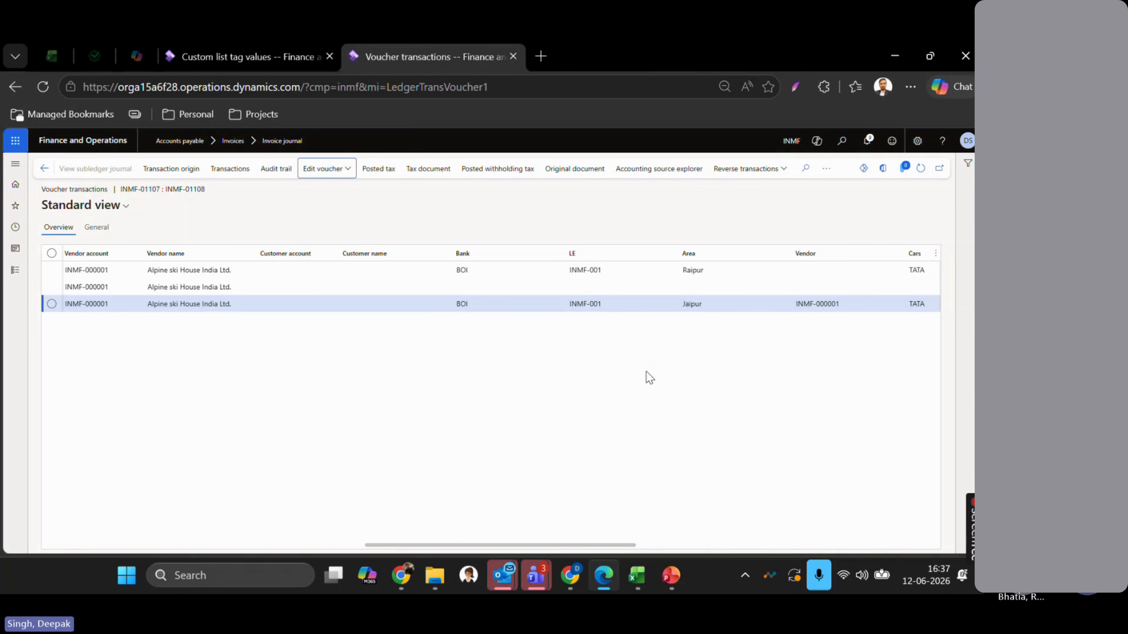
left_click(607, 268)
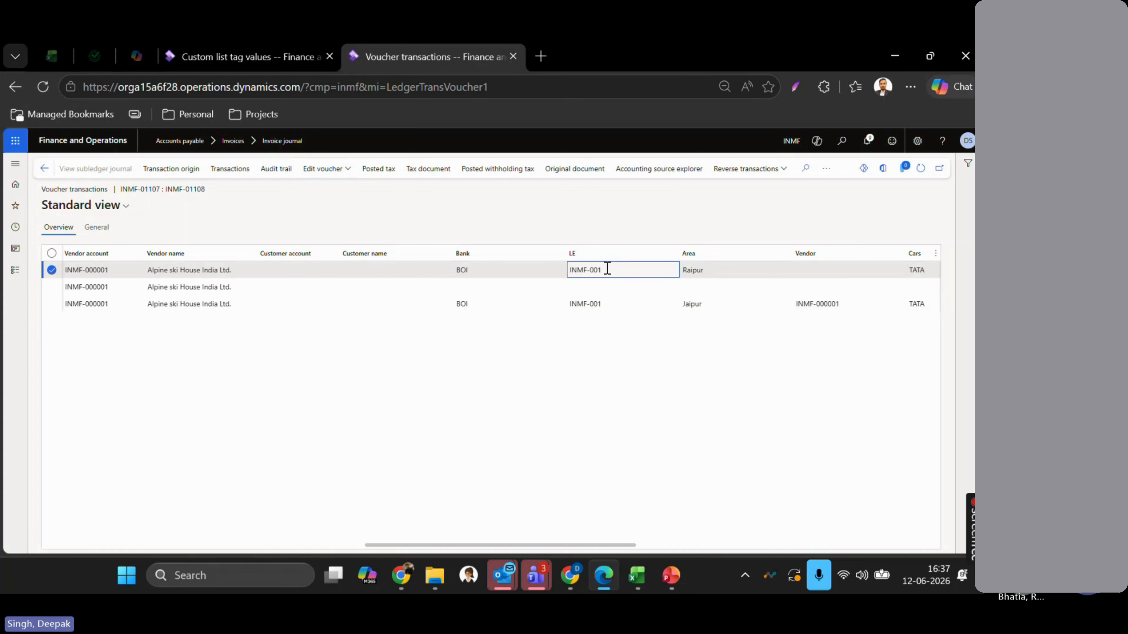
left_click(624, 305, "ctrl")
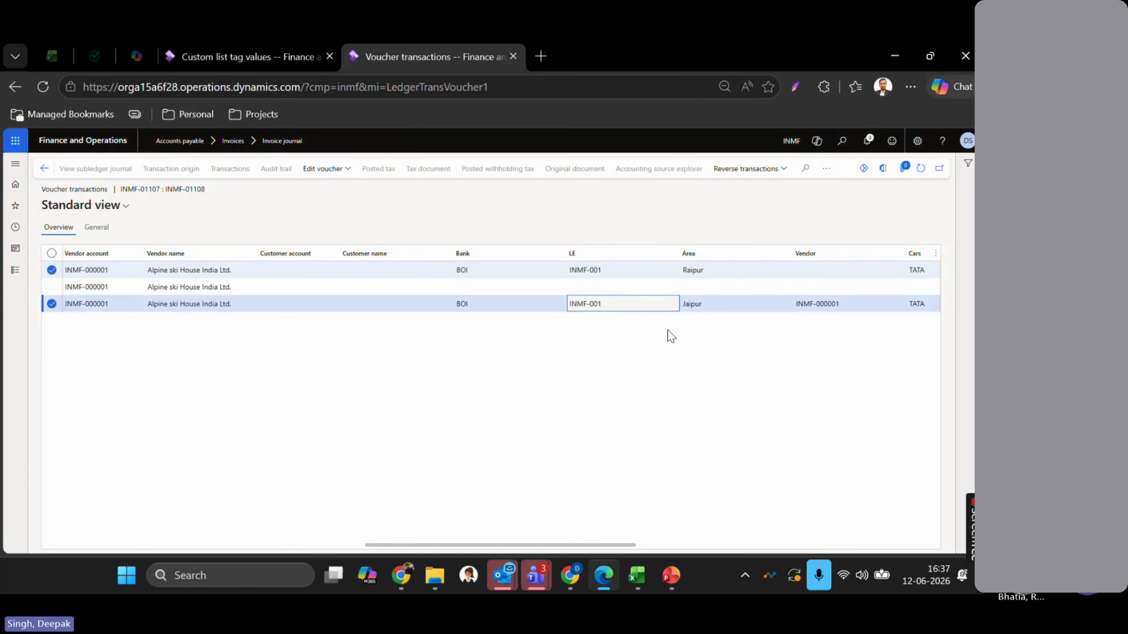
scroll(667, 335, "right", 2)
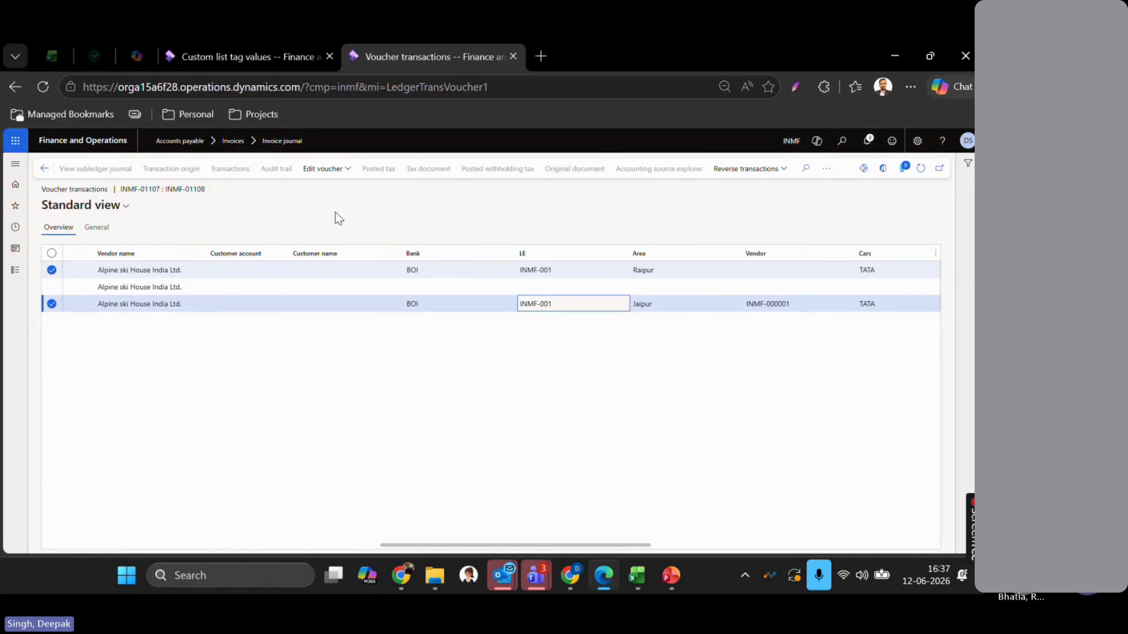
left_click(331, 177)
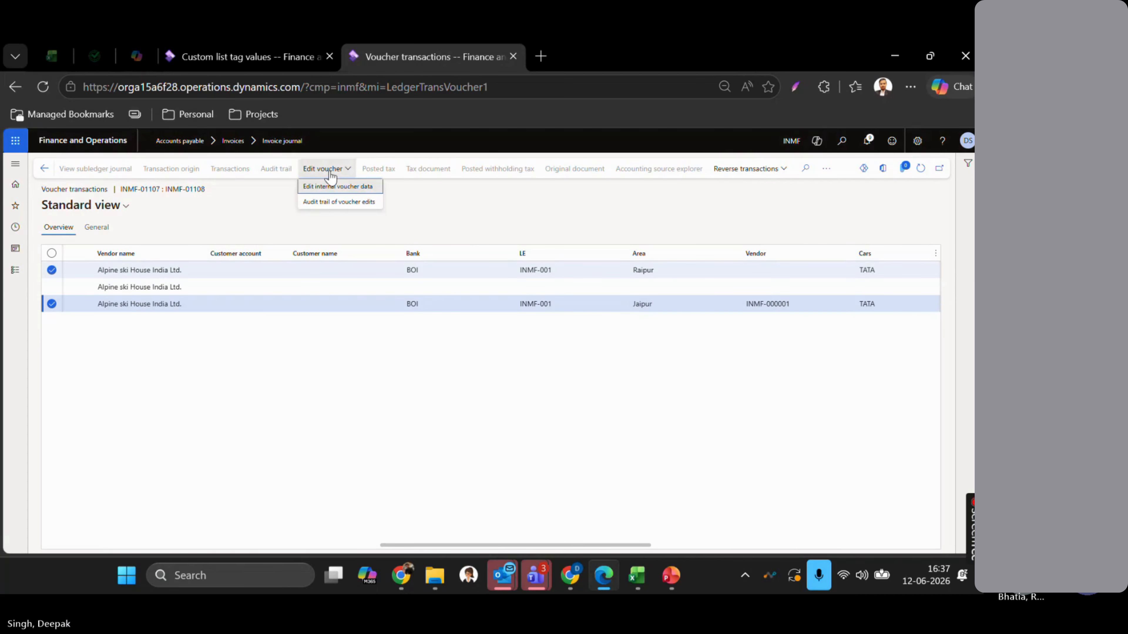
- Replace the Accounts Payable line's Area Raipur with Jaipur, set Cars to Skoda, and save
left_click(337, 187)
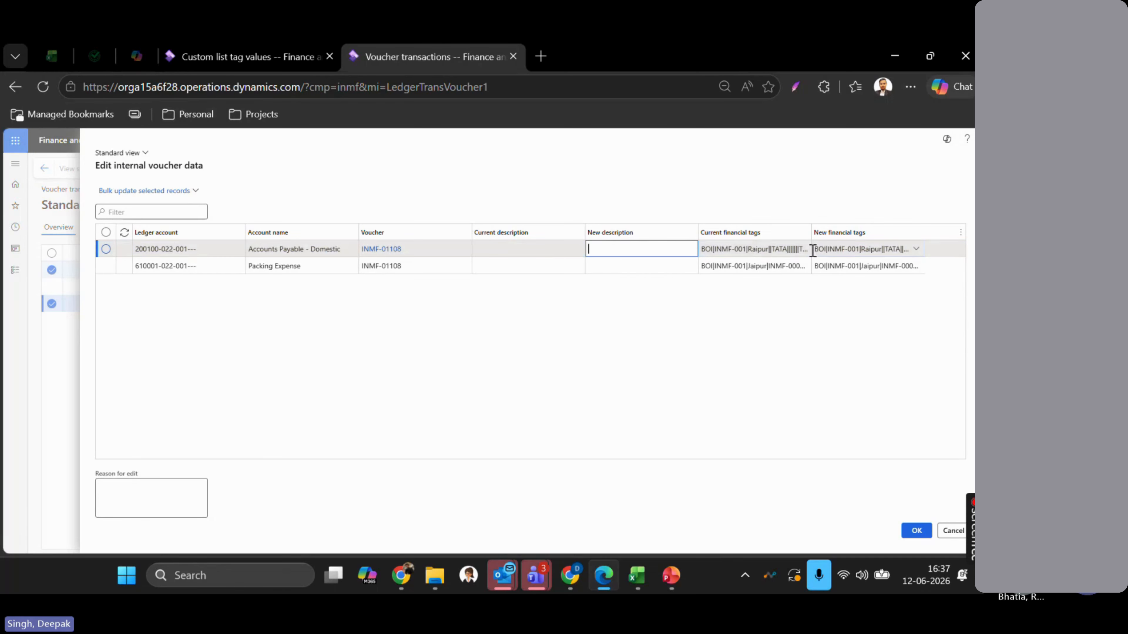
left_click(915, 249)
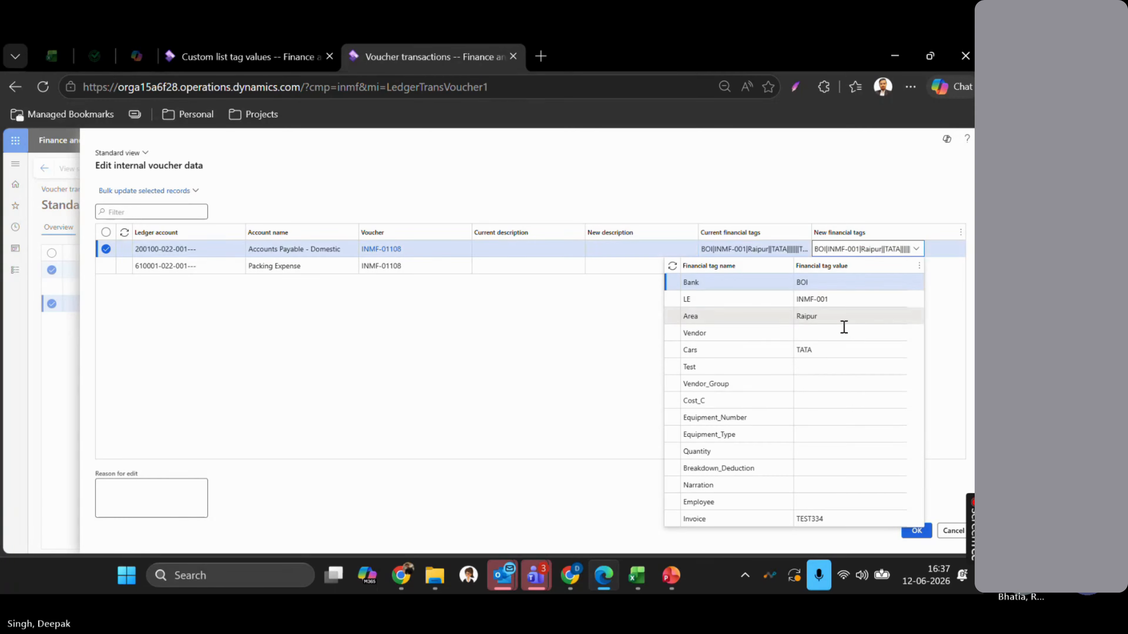
key("BackSpace")
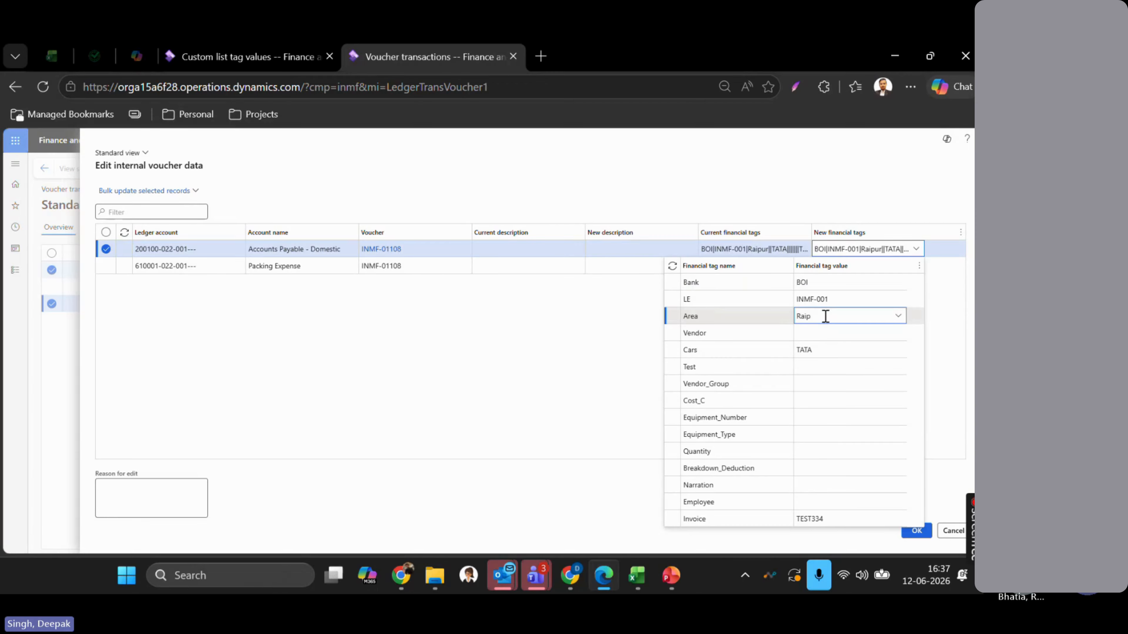
type("Jaipur")
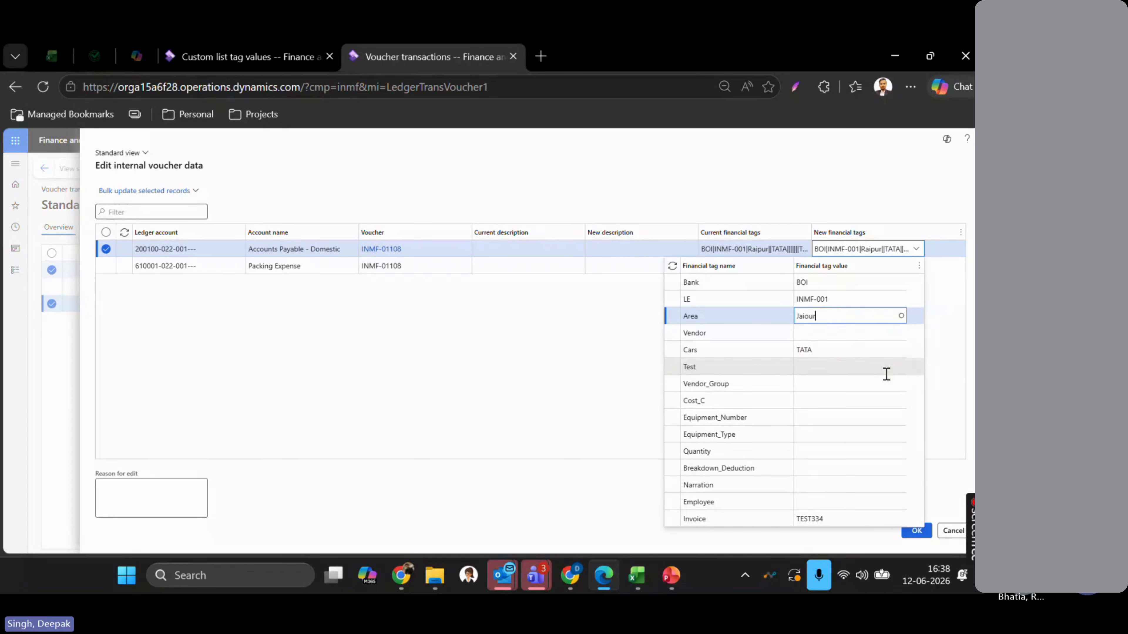
left_click(760, 406)
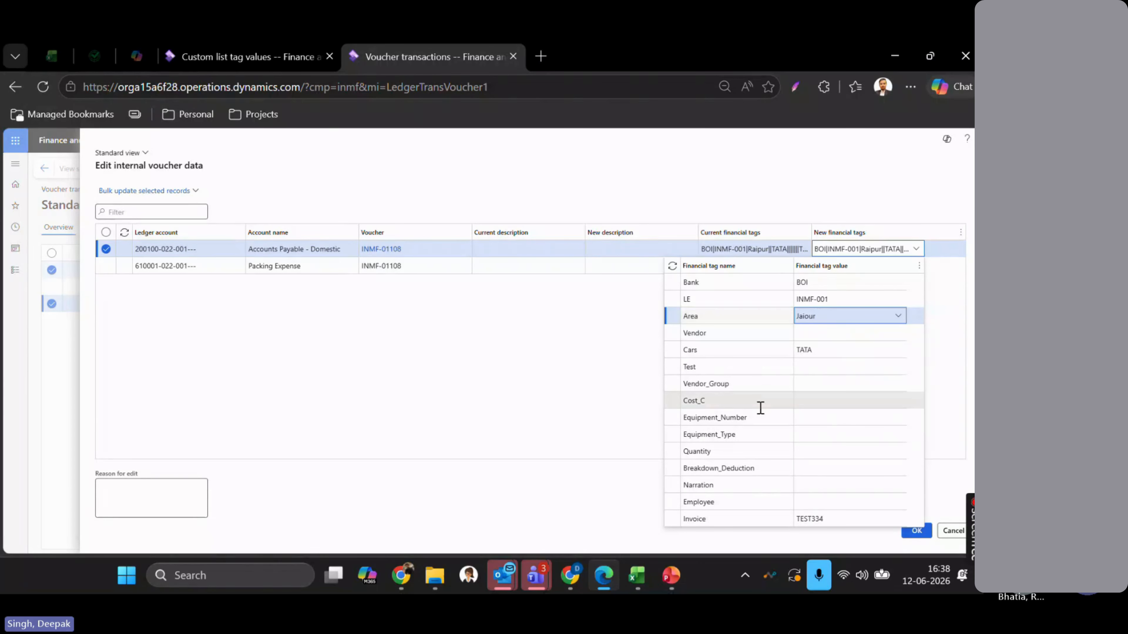
left_click(843, 348)
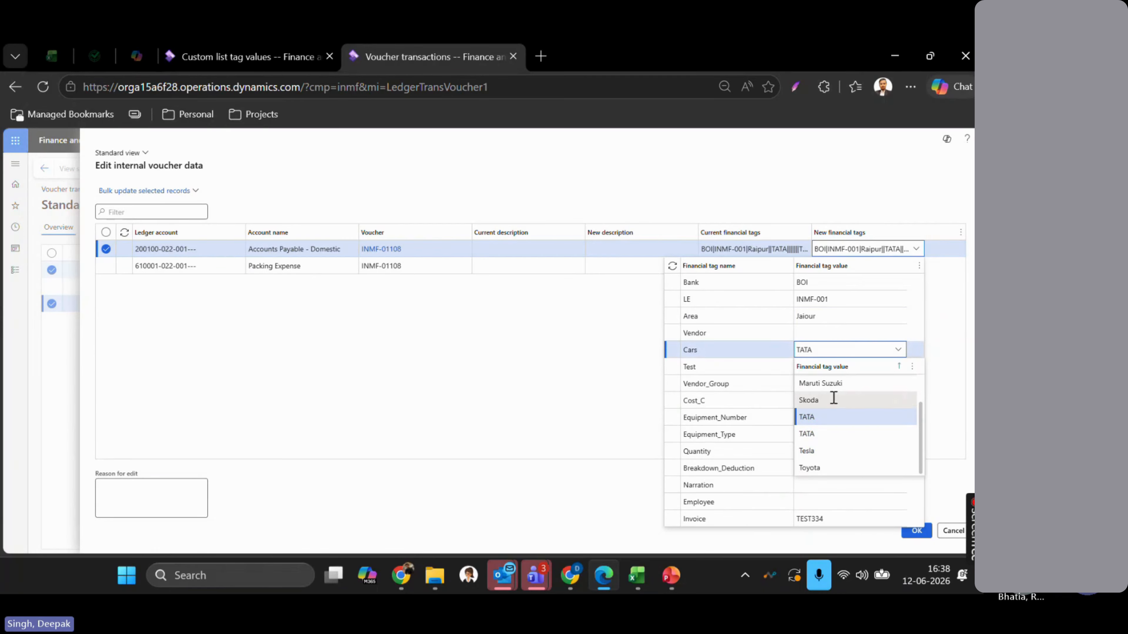
left_click(833, 399)
left_click(567, 403)
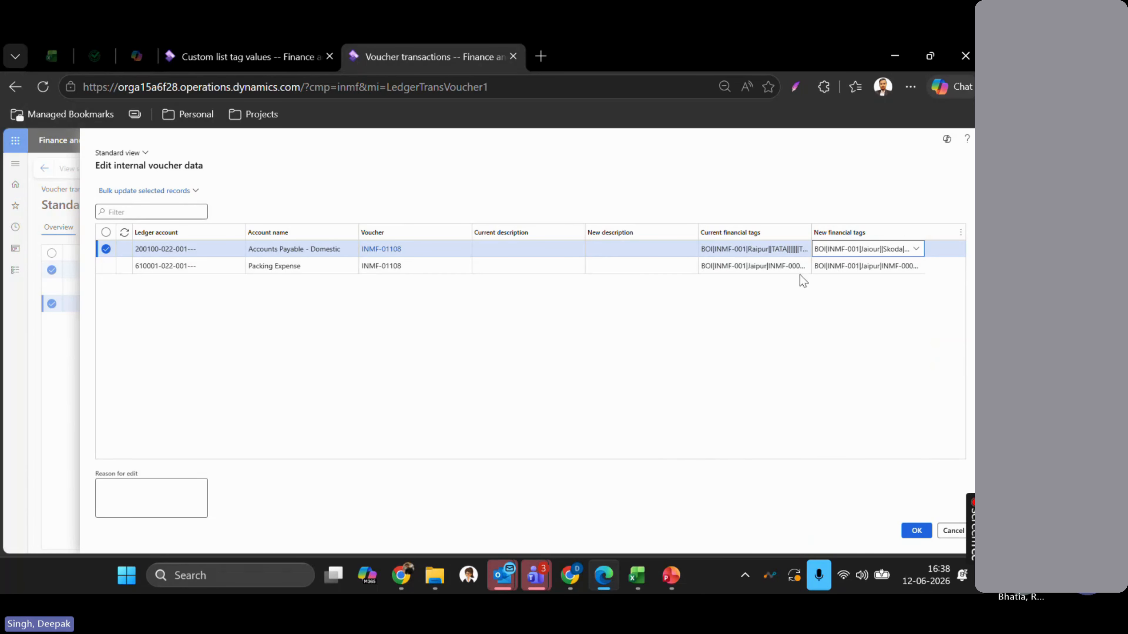
left_click(845, 265)
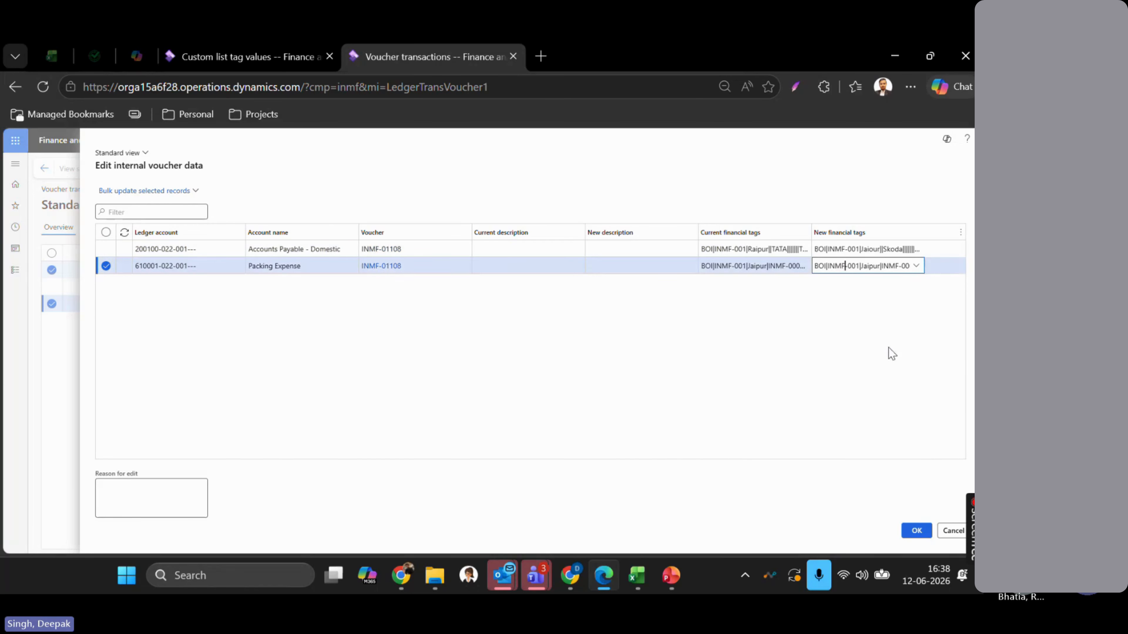
left_click(917, 530)
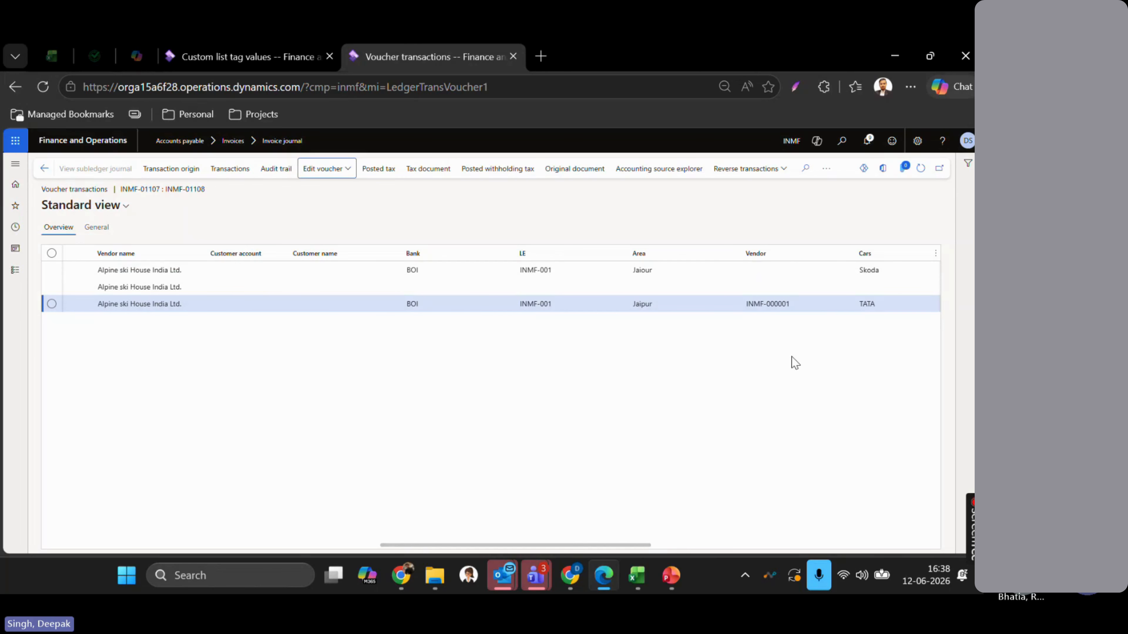
- Check the first line's new Area and empty Vendor tag, select both lines, and edit internal voucher data
scroll(791, 357, "right", 2)
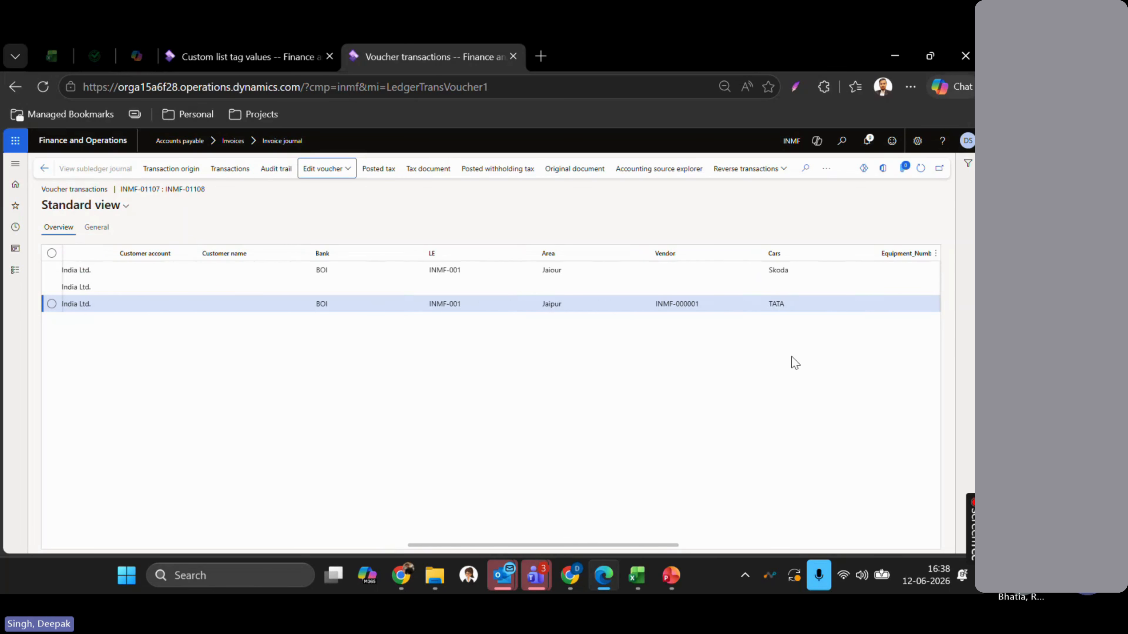
left_click(592, 269)
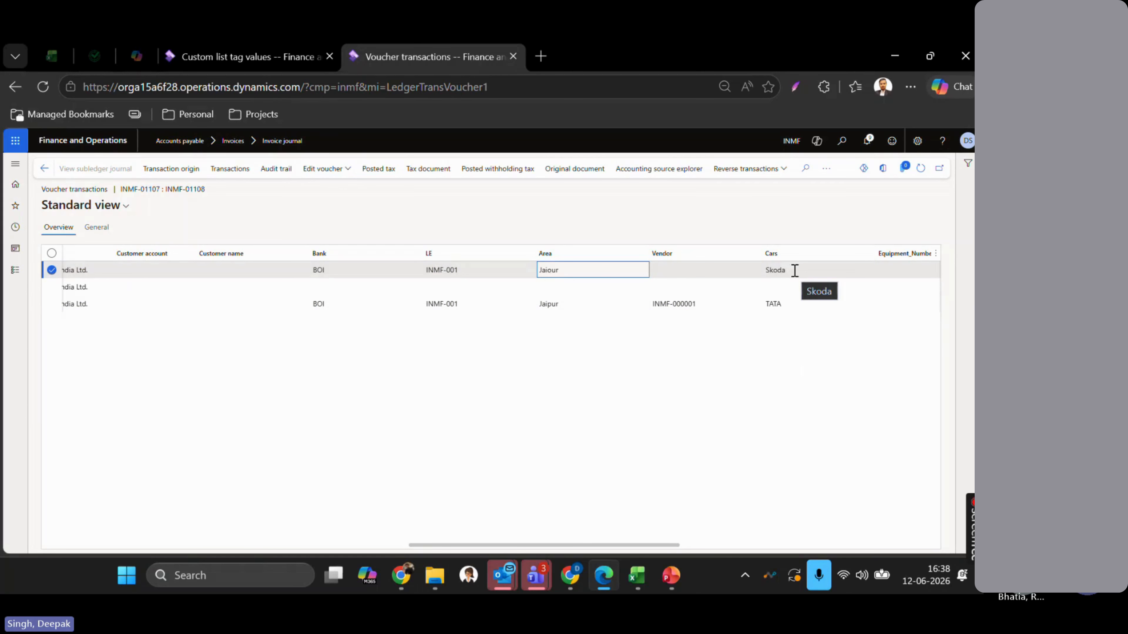
left_click(695, 270)
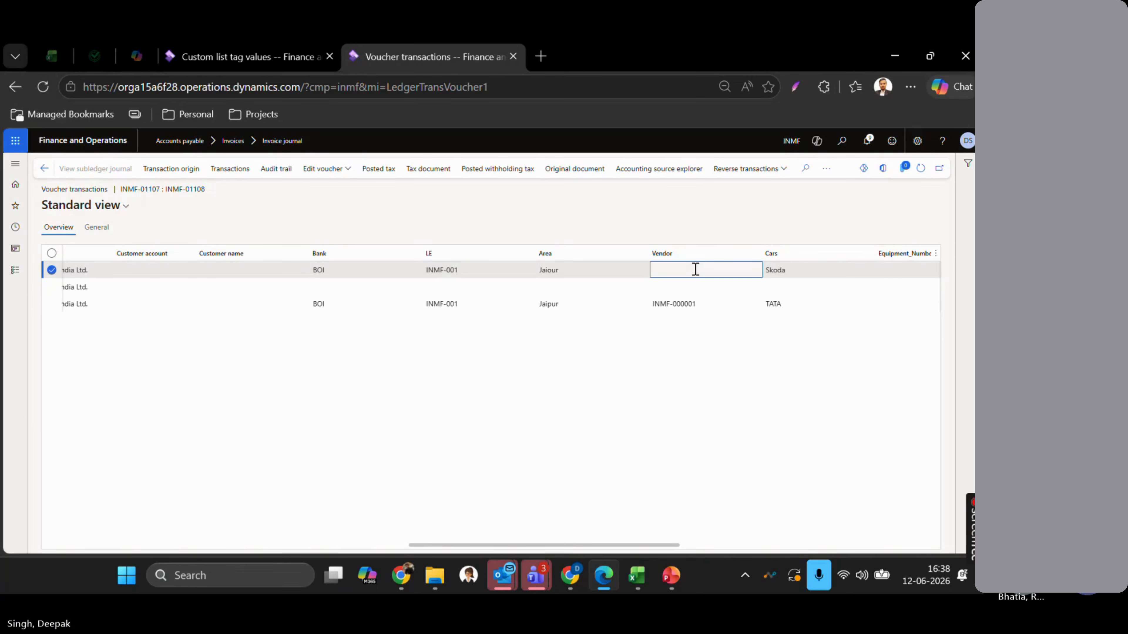
left_click(703, 304)
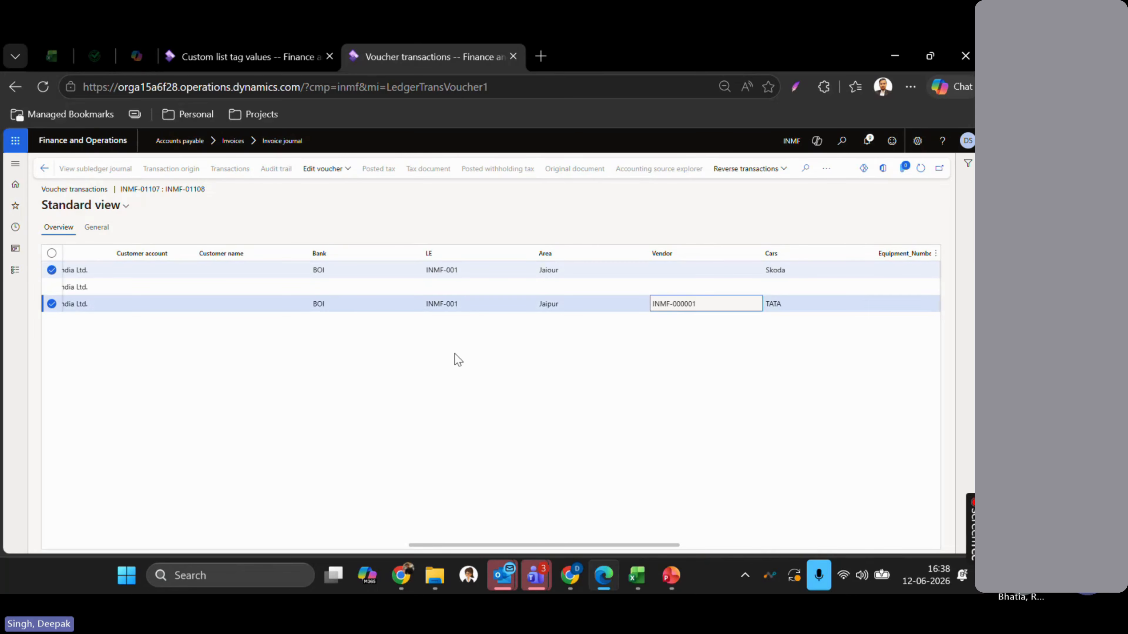
left_click(335, 169)
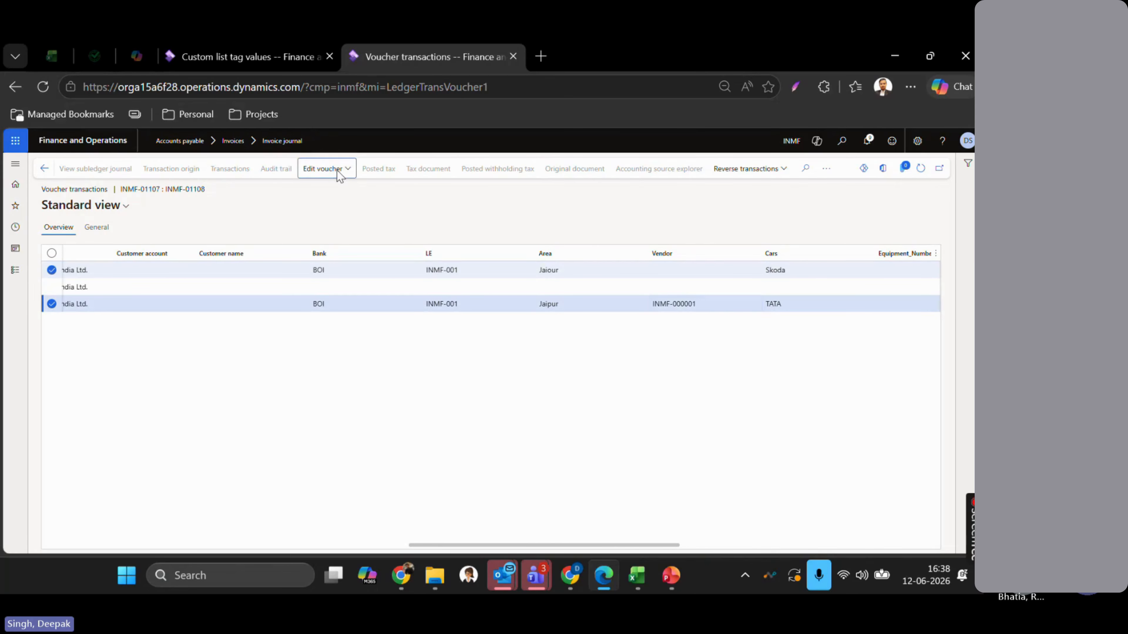
left_click(322, 186)
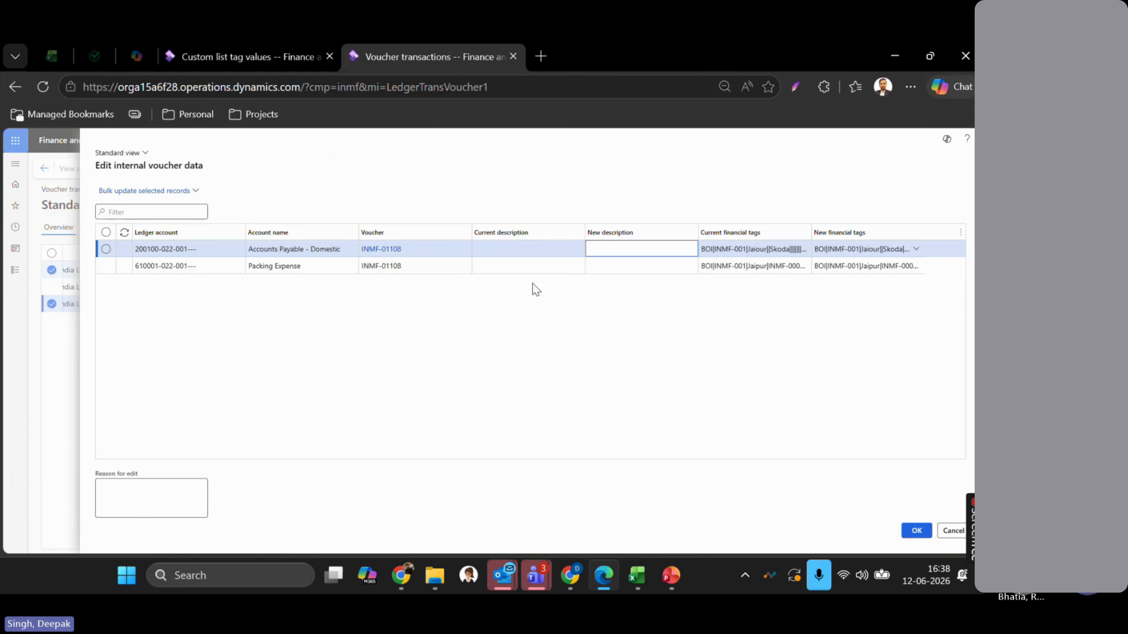
- Bulk update the Cars tag to TATA on the selected lines and confirm the edit
left_click(179, 196)
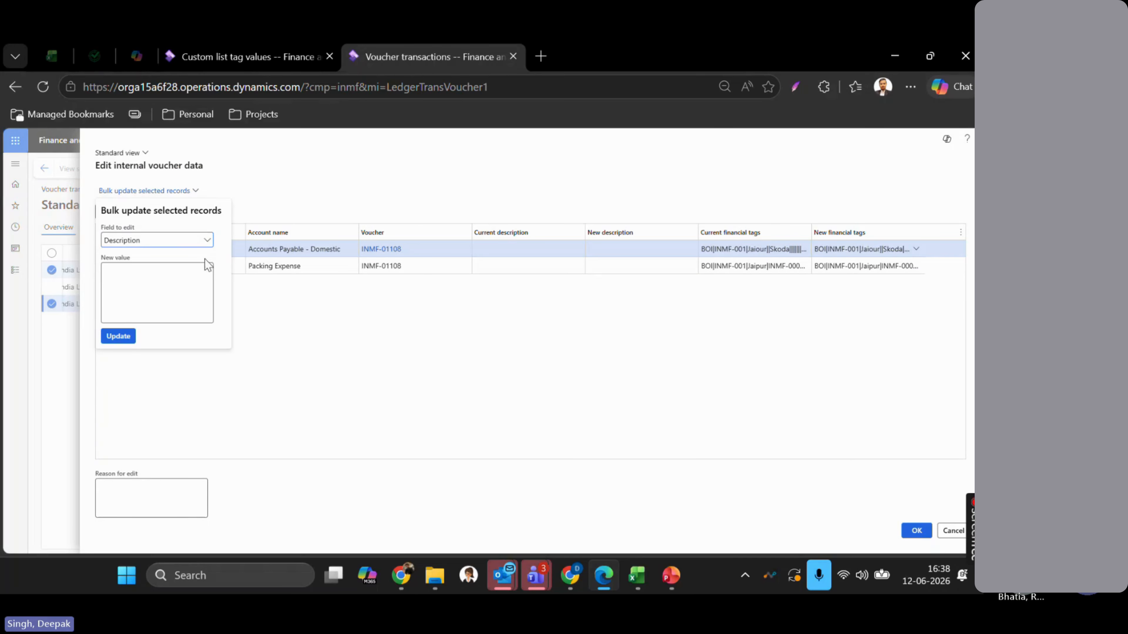
left_click(208, 242)
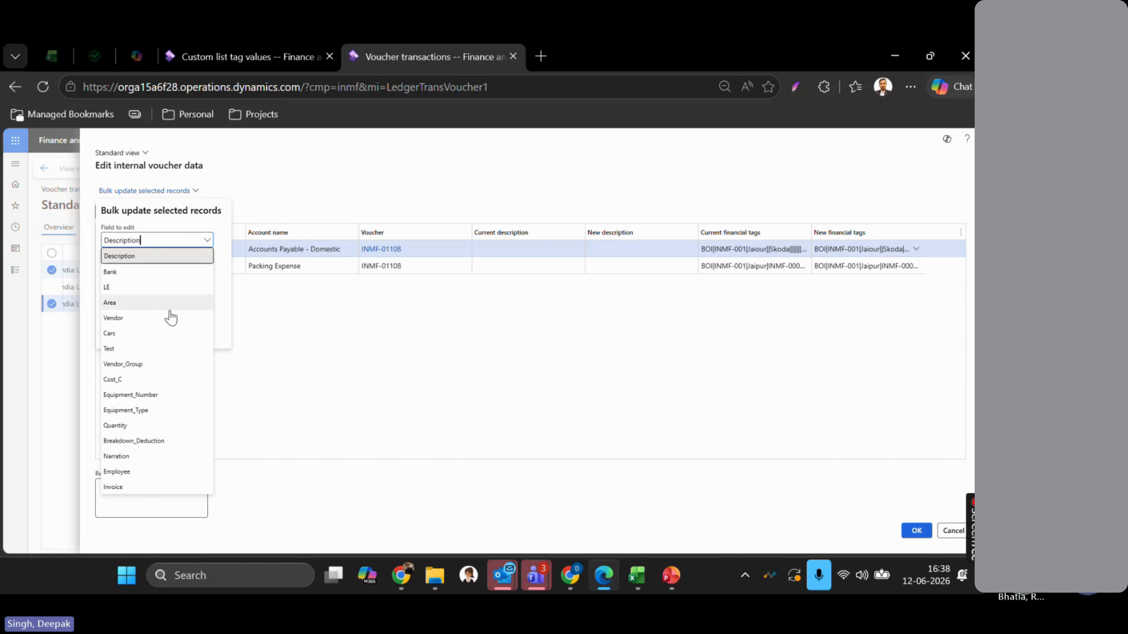
left_click(148, 337)
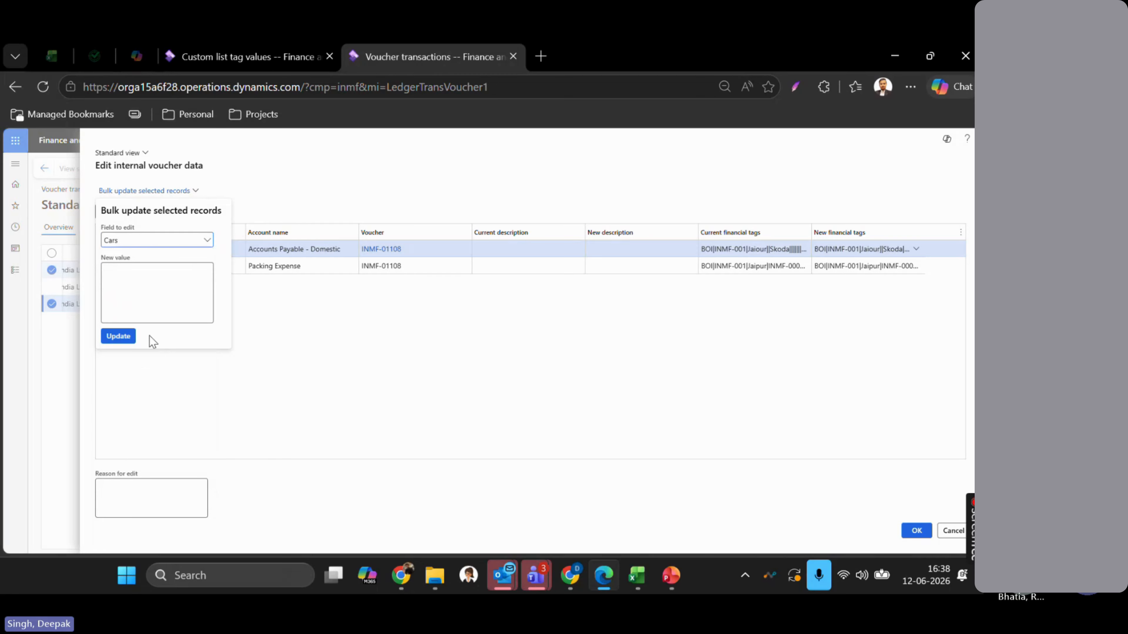
left_click(114, 276)
type("TATA")
key("Tab")
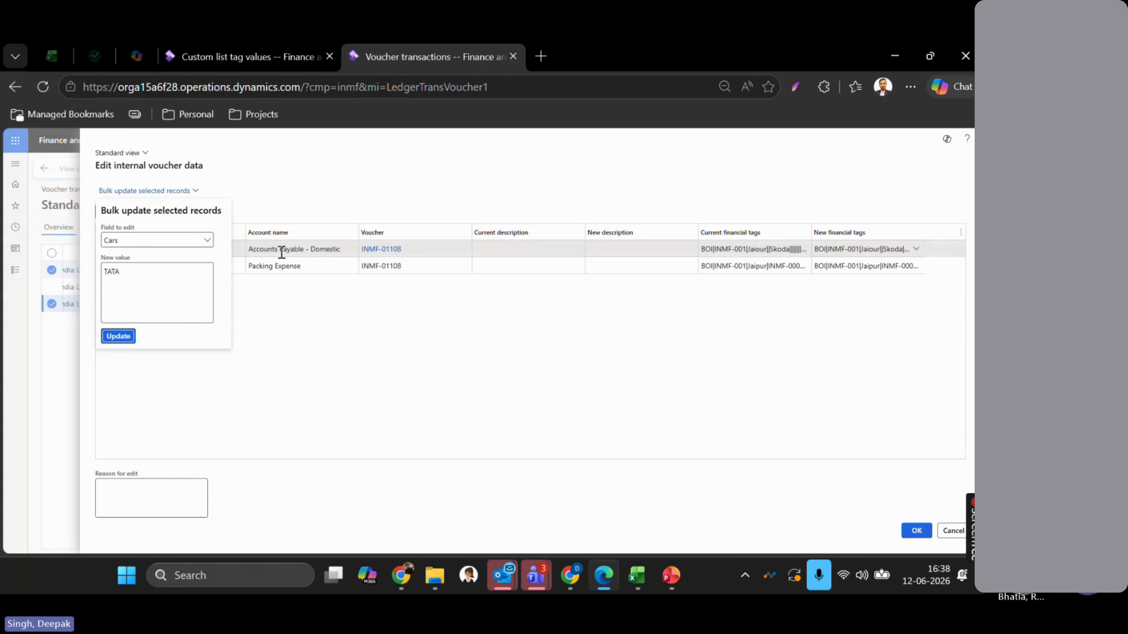
left_click(118, 336)
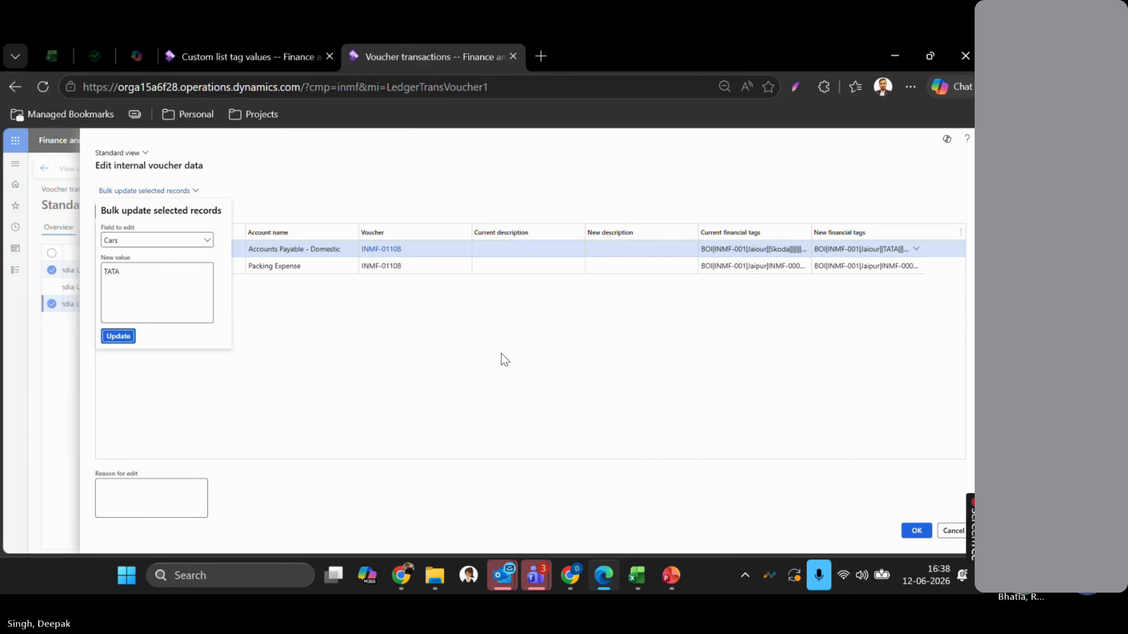
left_click(119, 336)
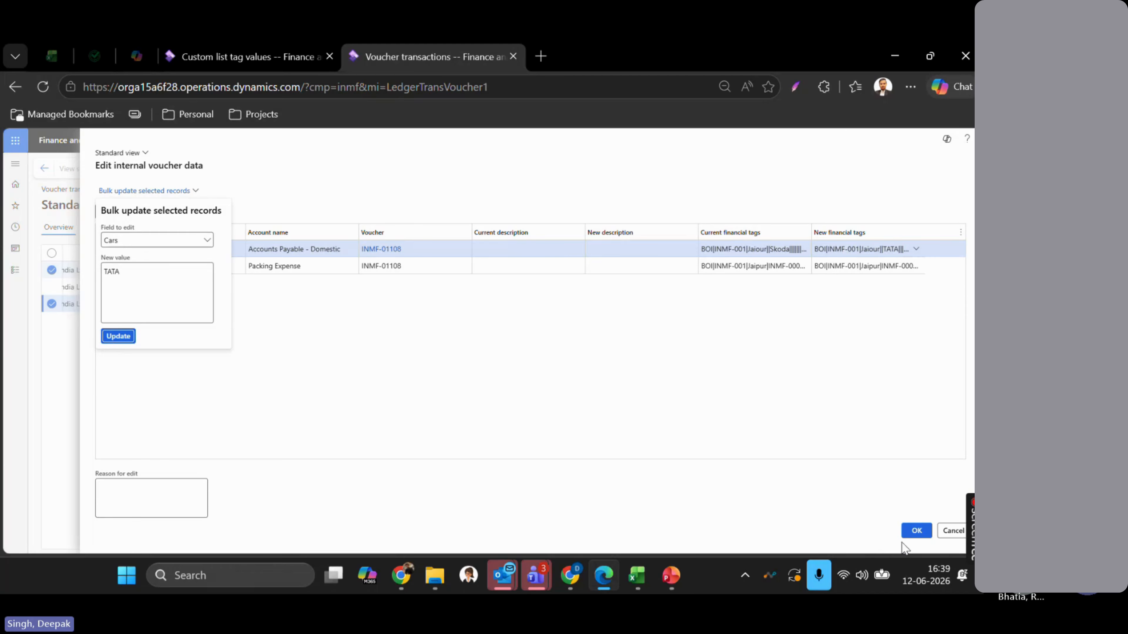
left_click(915, 533)
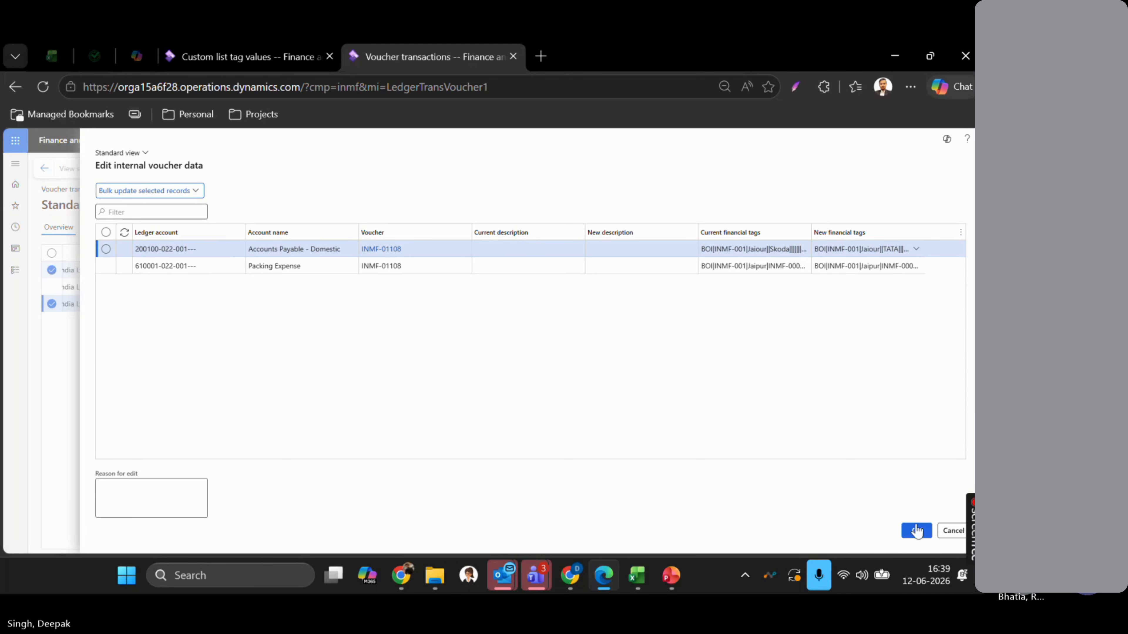
left_click(919, 537)
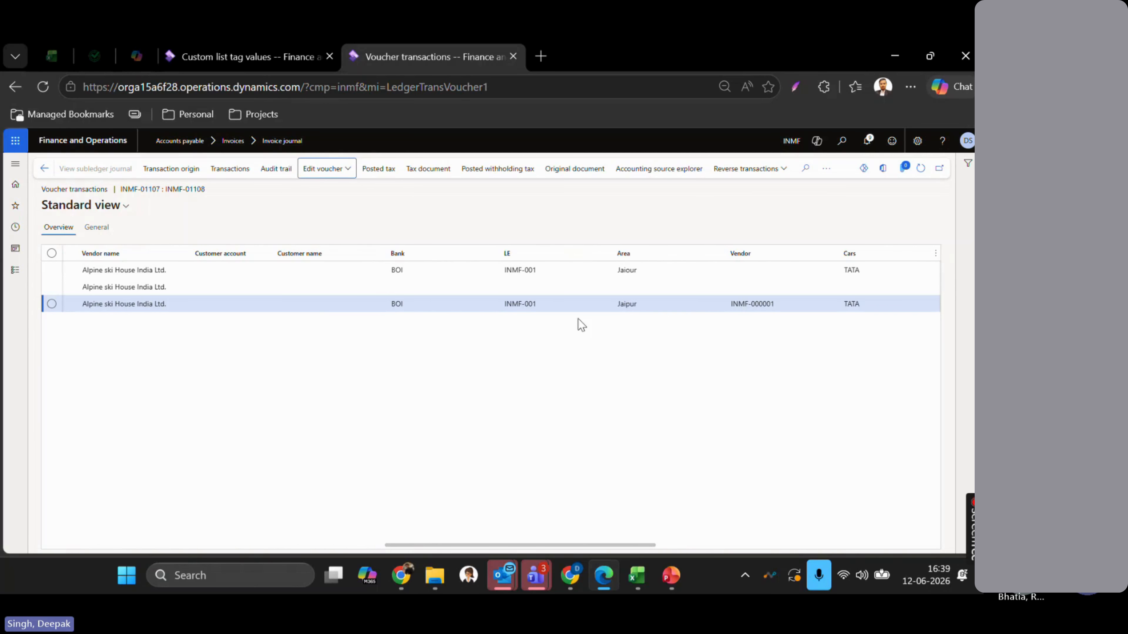
- Select both voucher lines and scroll through the tag columns to confirm Cars reads TATA
left_click(579, 271)
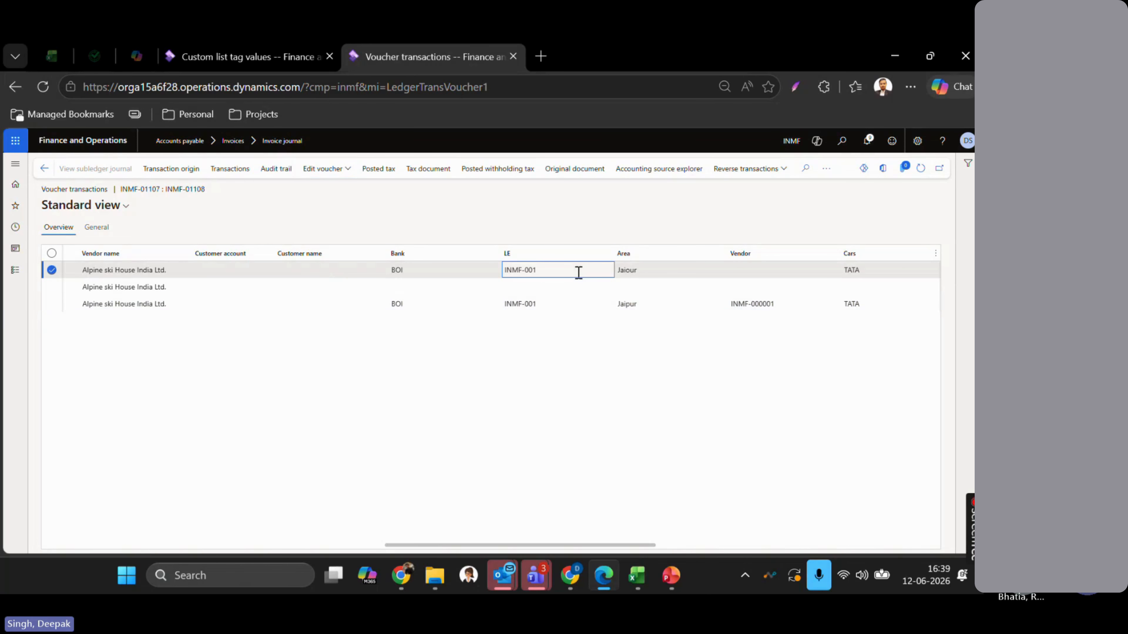
left_click(581, 305)
scroll(600, 351, "right", 3)
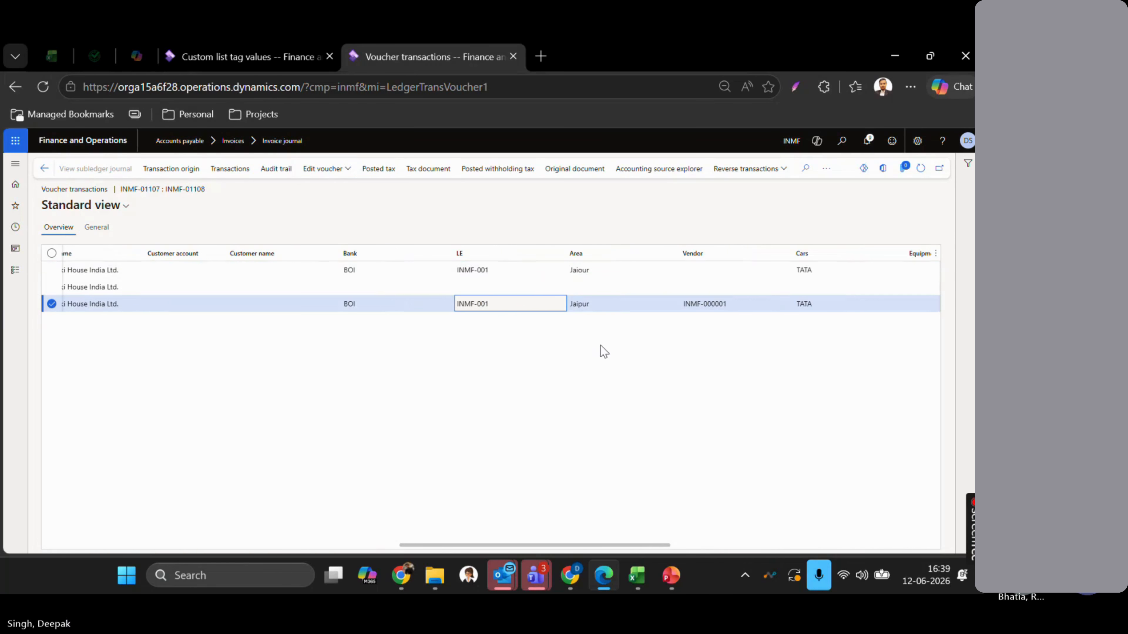
scroll(604, 351, "right", 2)
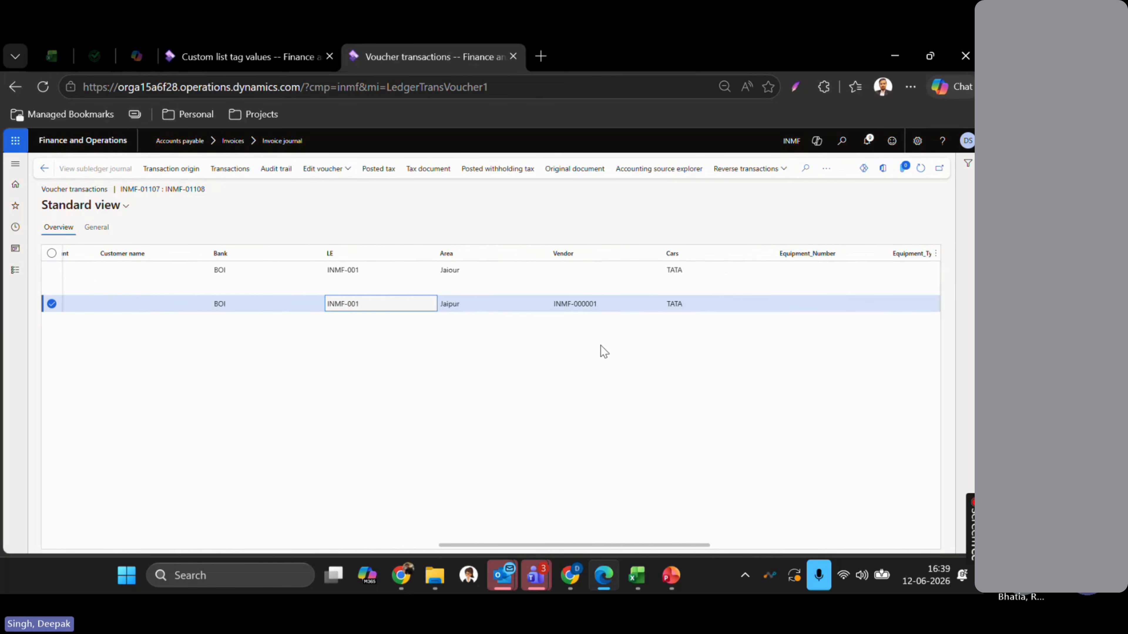
scroll(604, 351, "right", 6)
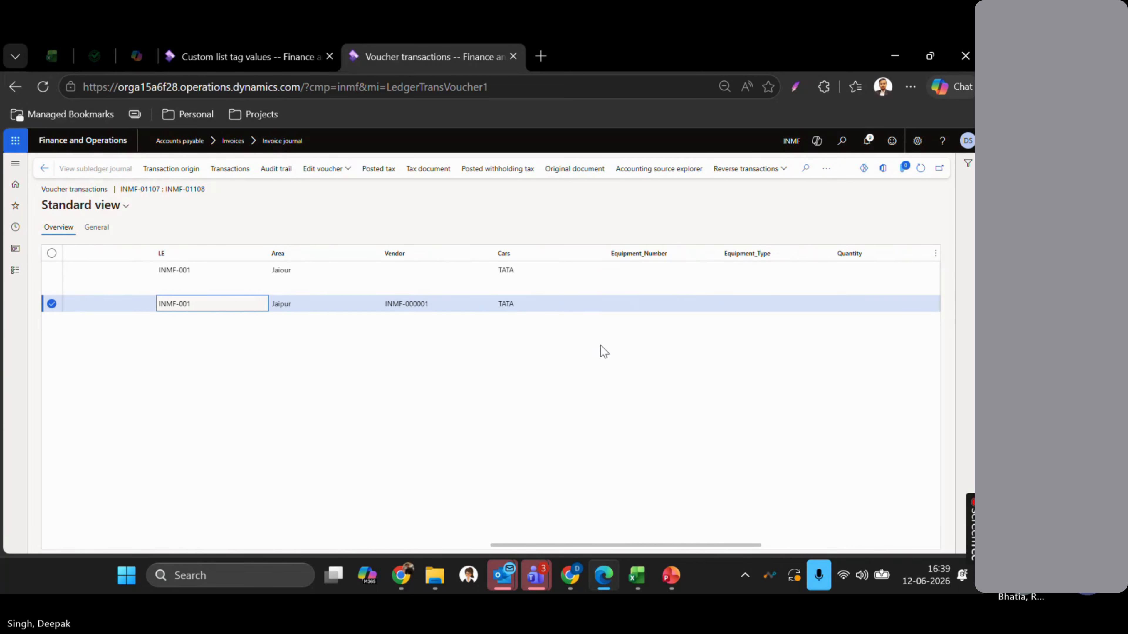
scroll(604, 351, "right", 2)
scroll(690, 301, "left", 3)
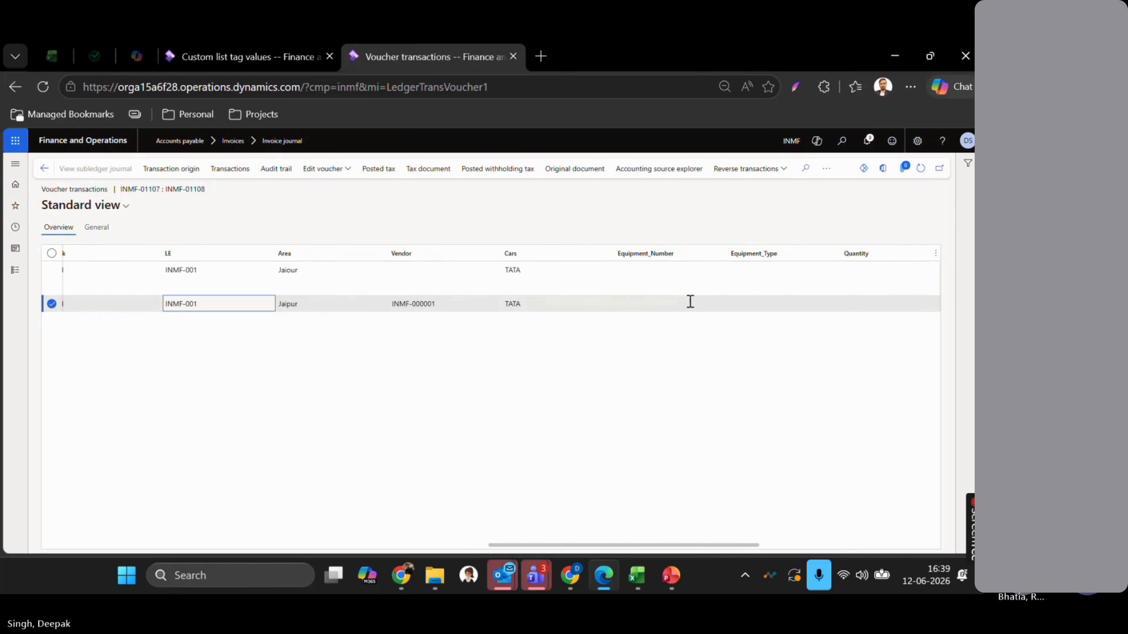
left_click(825, 174)
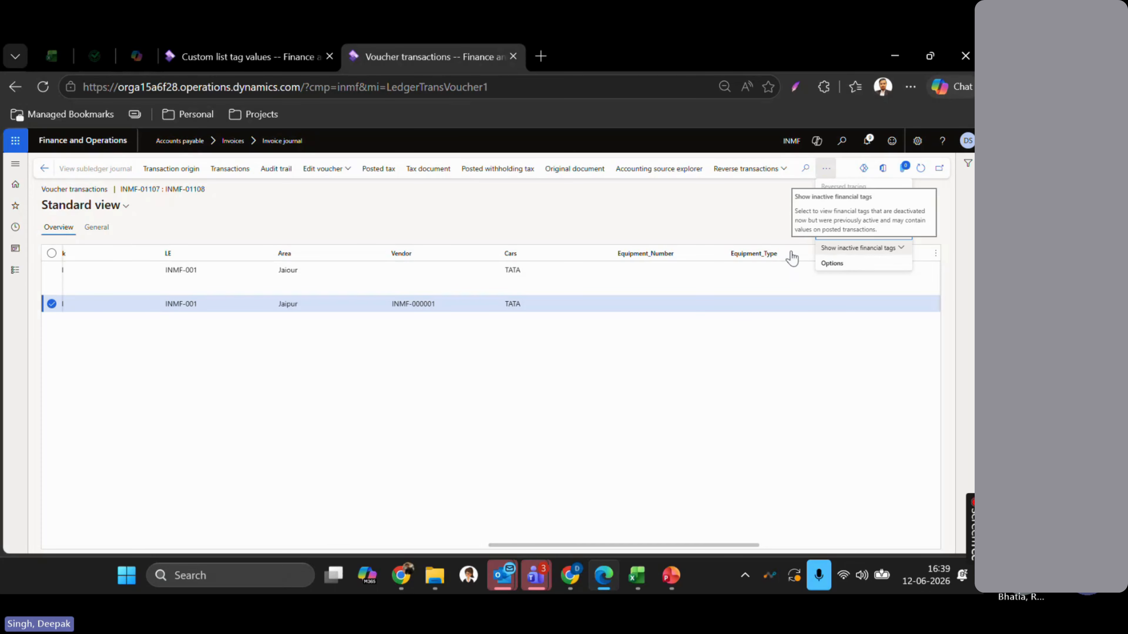
- Check the Cars custom tag values and the financial tags list, then return to the voucher
left_click(233, 57)
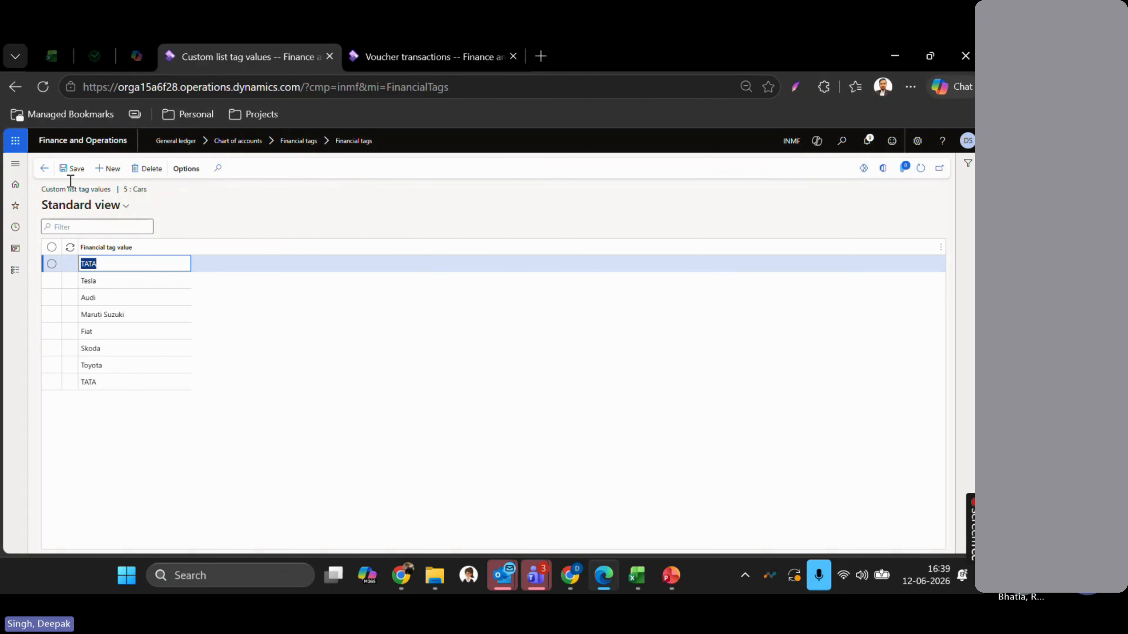
left_click(44, 168)
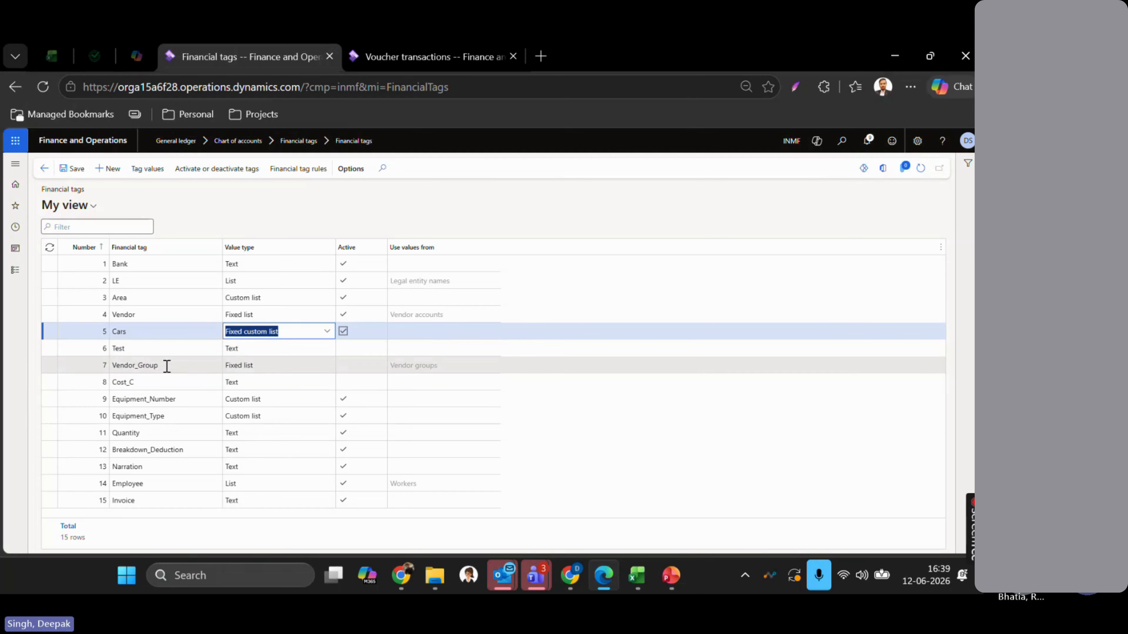
left_click(369, 51)
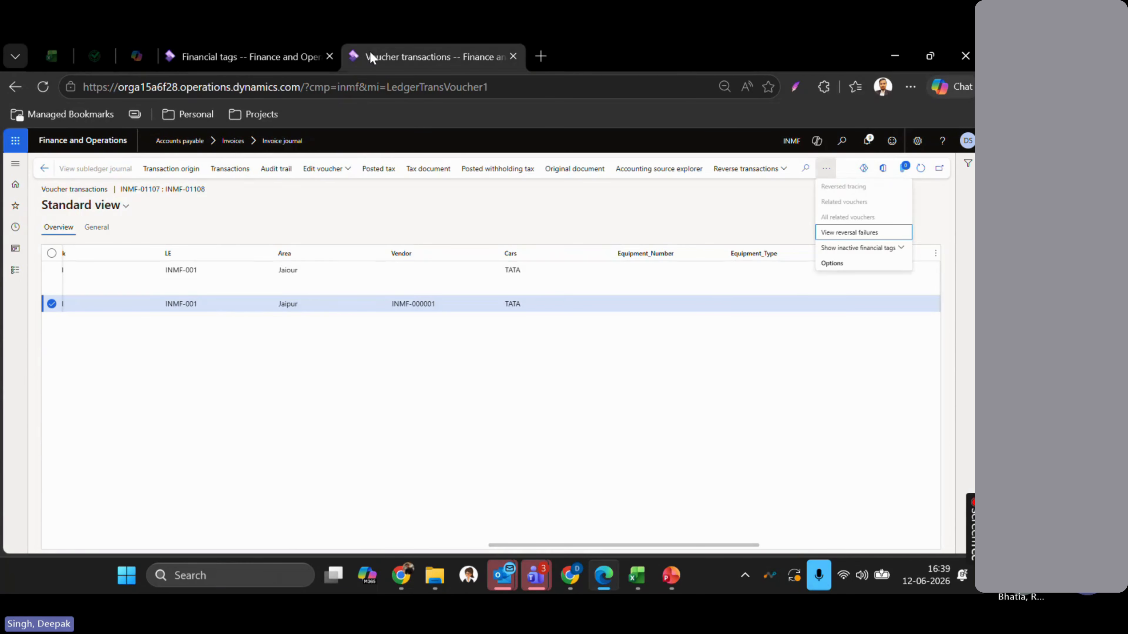
- Show the inactive Vendor_Group and Cost_C tags as columns in the voucher transactions grid
left_click(884, 248)
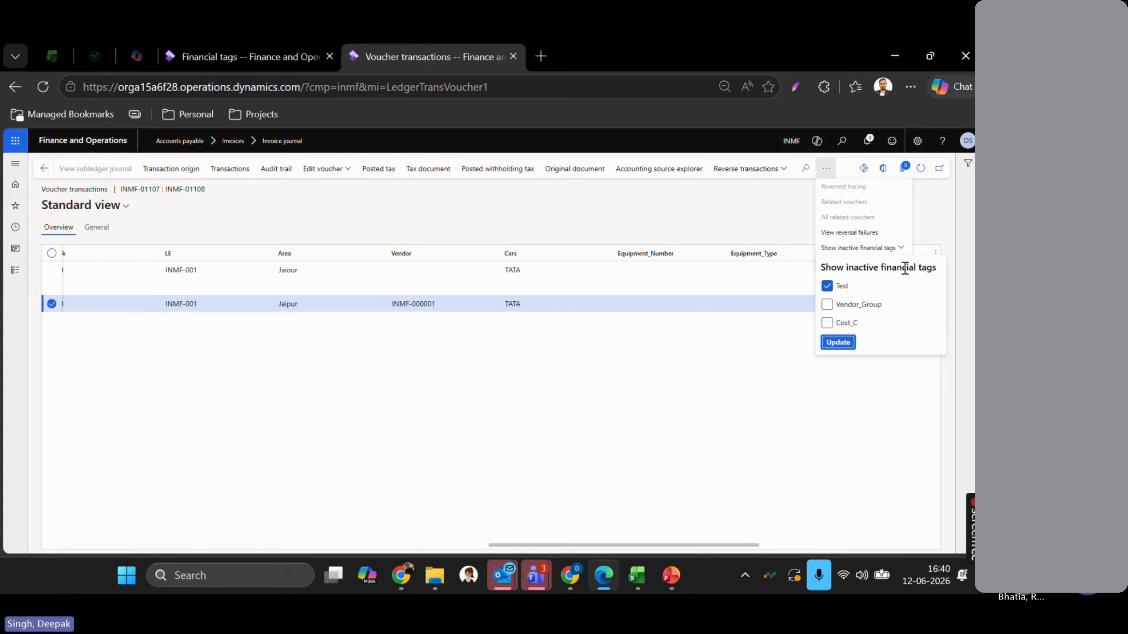
left_click(827, 305)
left_click(827, 323)
left_click(839, 342)
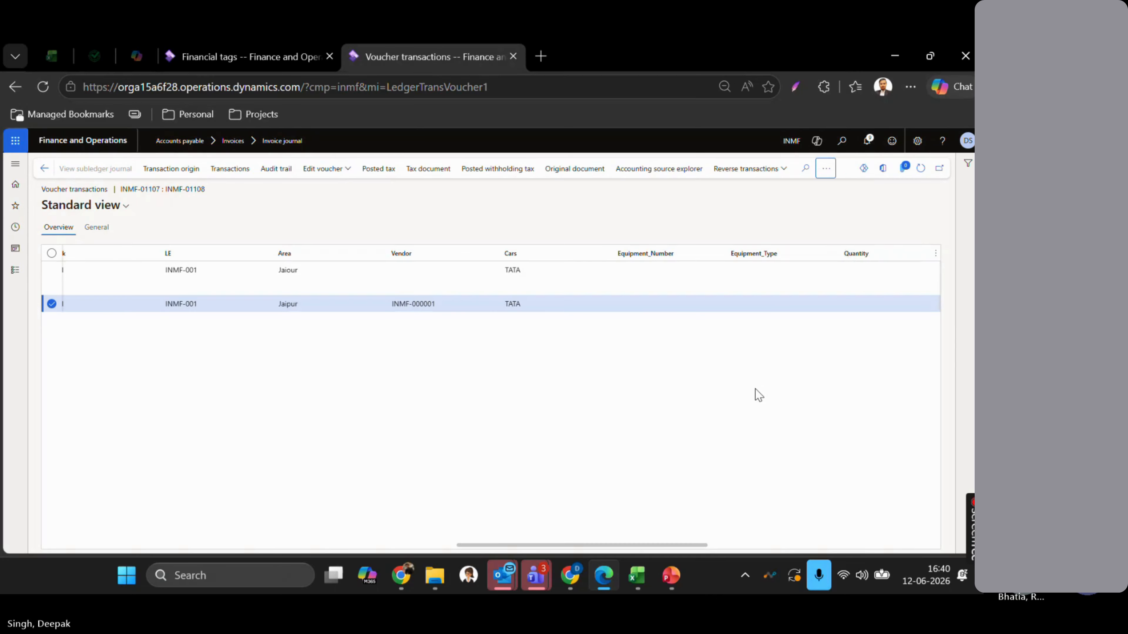
scroll(758, 395, "right", 5)
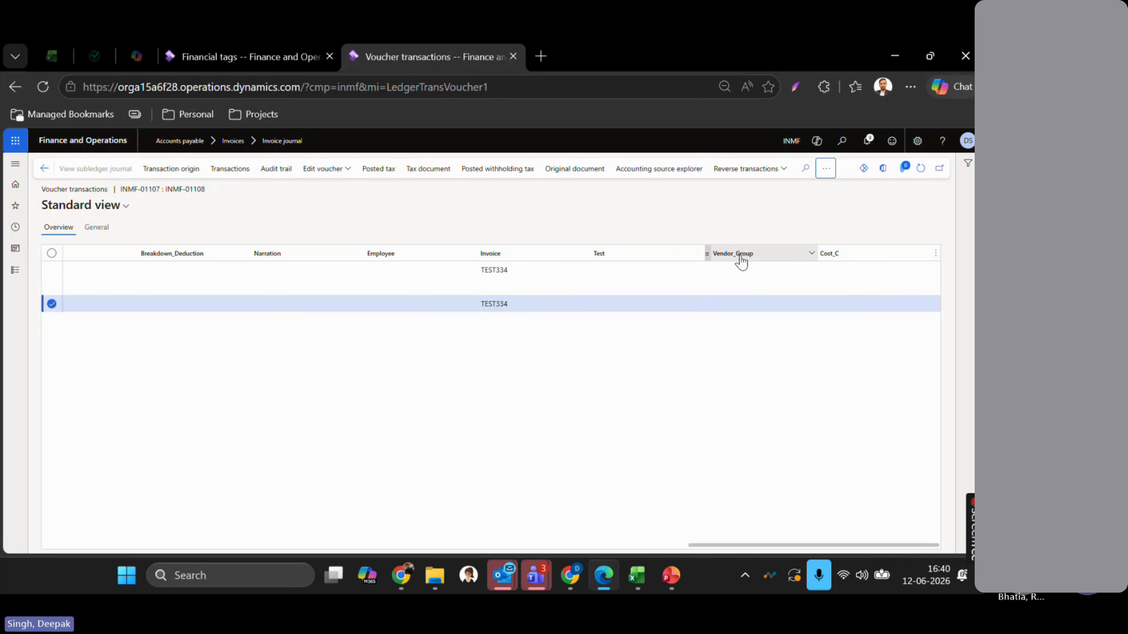
- In the internal voucher data editor, give the Packing Expense line a new Vendor_Group tag of 10
left_click(334, 171)
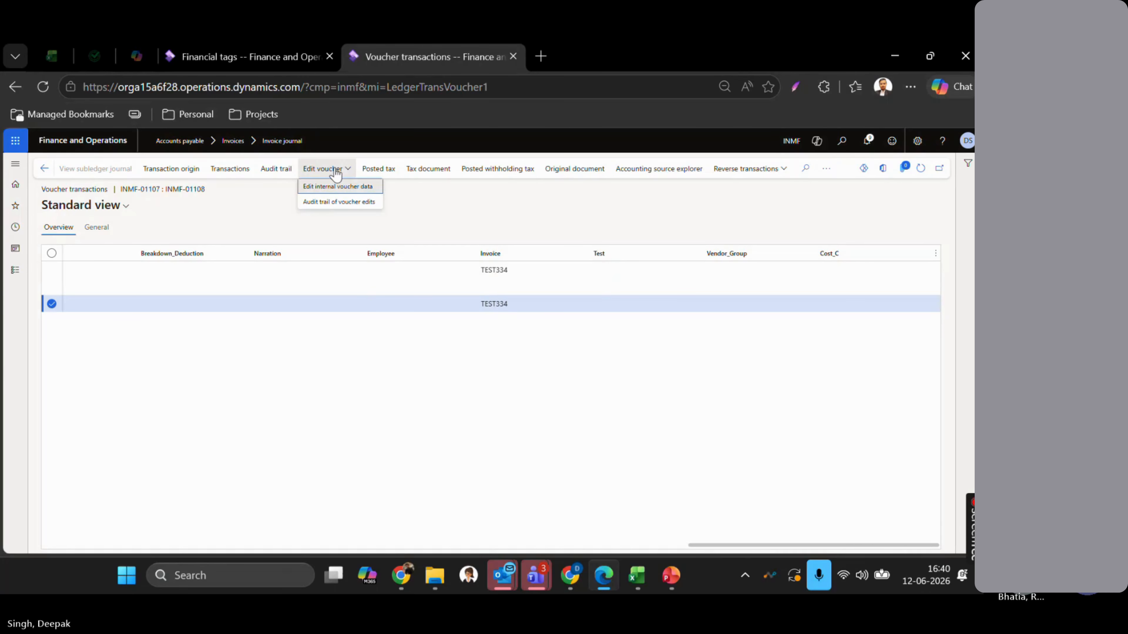
left_click(358, 186)
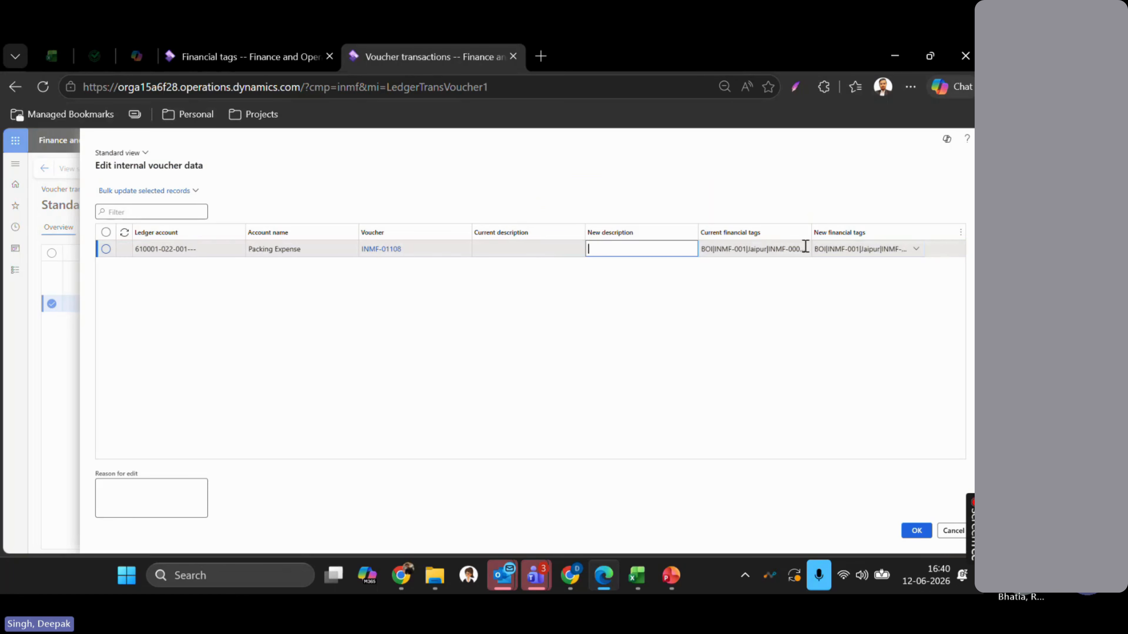
left_click(913, 255)
left_click(914, 253)
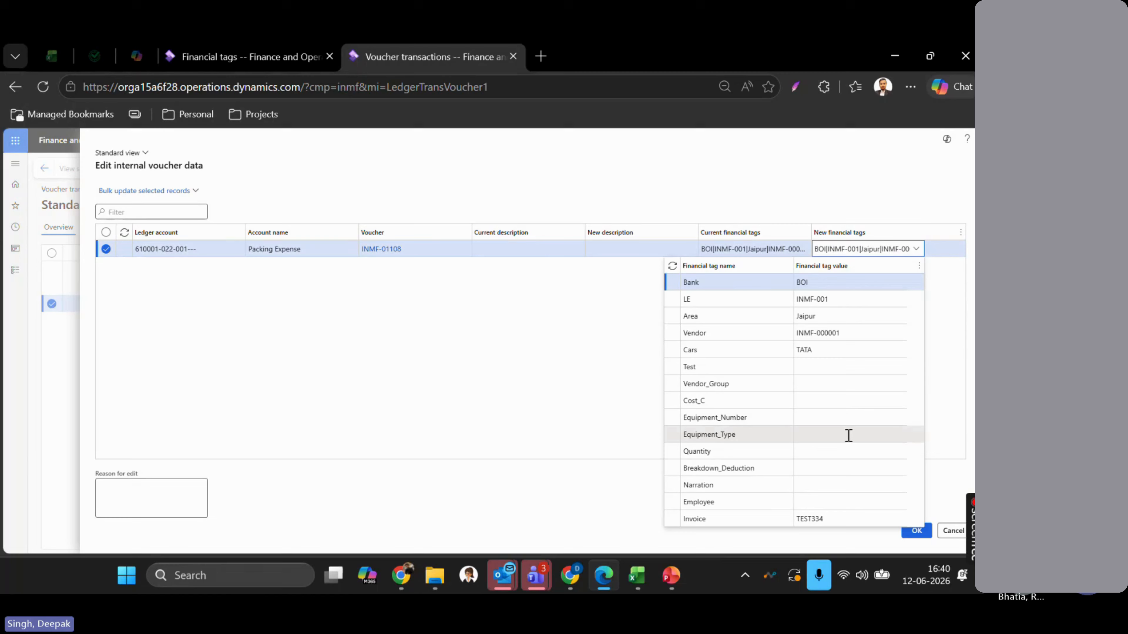
left_click(819, 385)
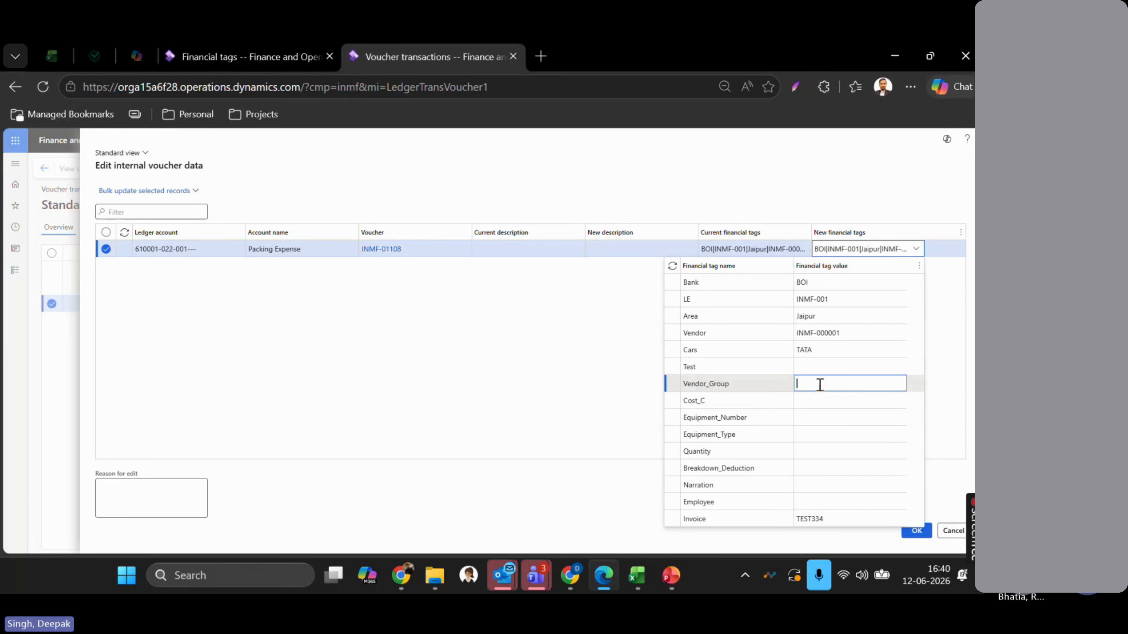
left_click(900, 388)
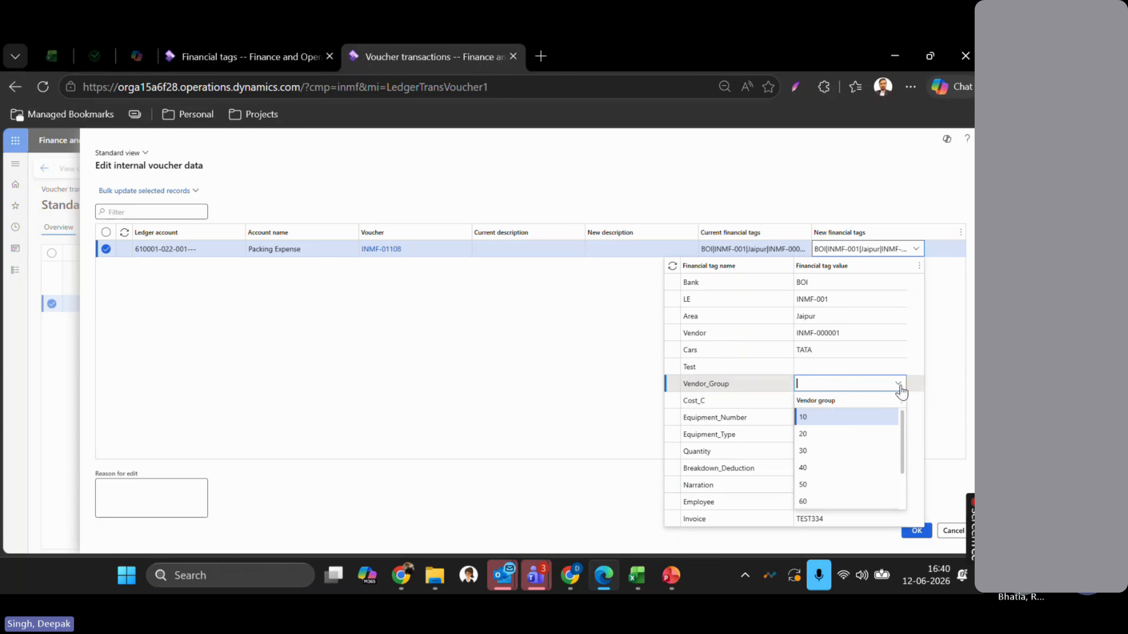
left_click(861, 421)
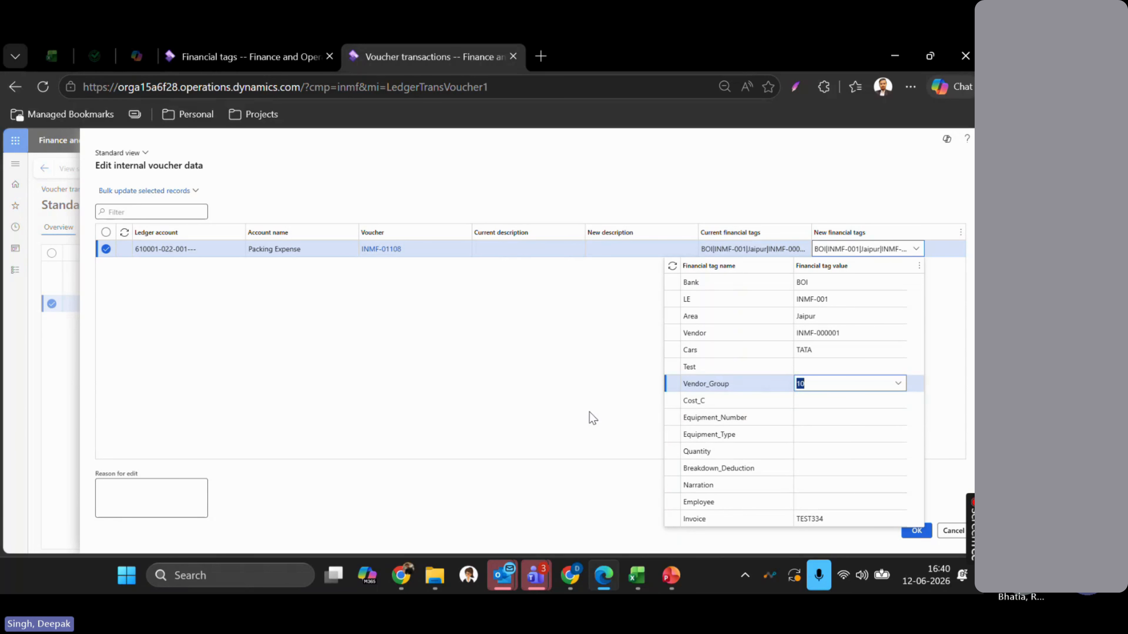
left_click(595, 407)
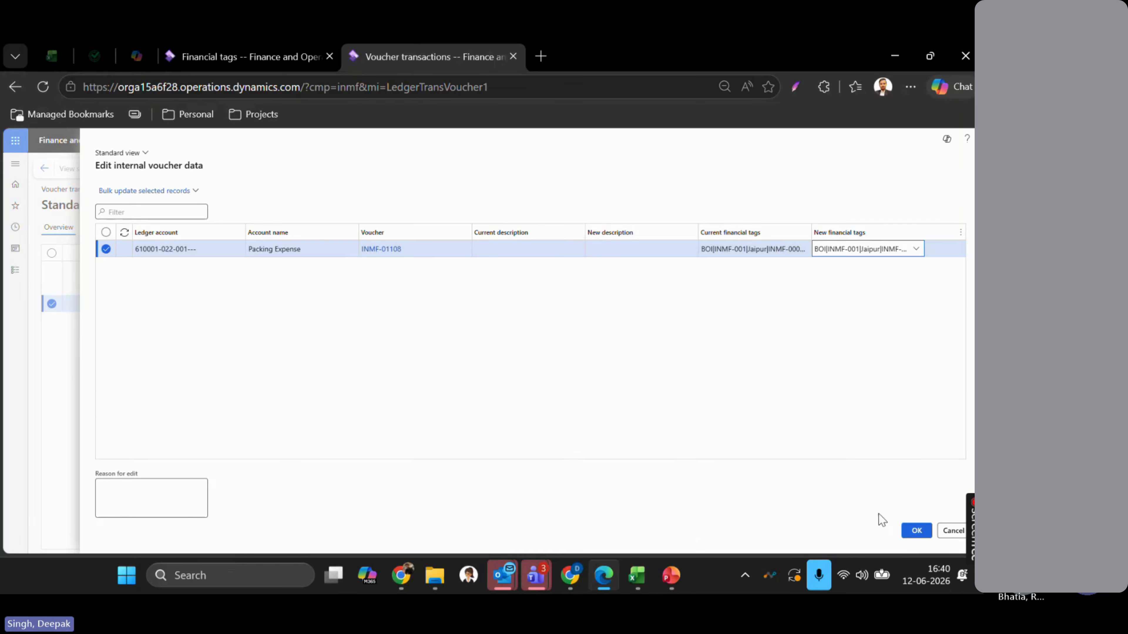
left_click(916, 531)
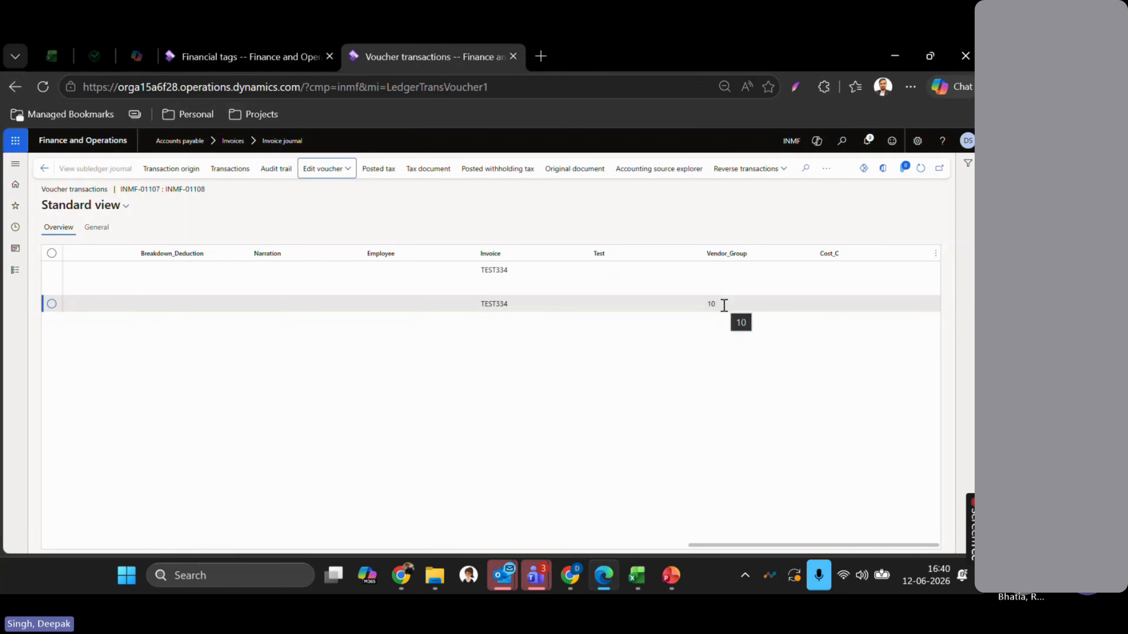
- Limit the shown inactive financial tags to Vendor_Group by clearing Test and Cost_C
left_click(826, 171)
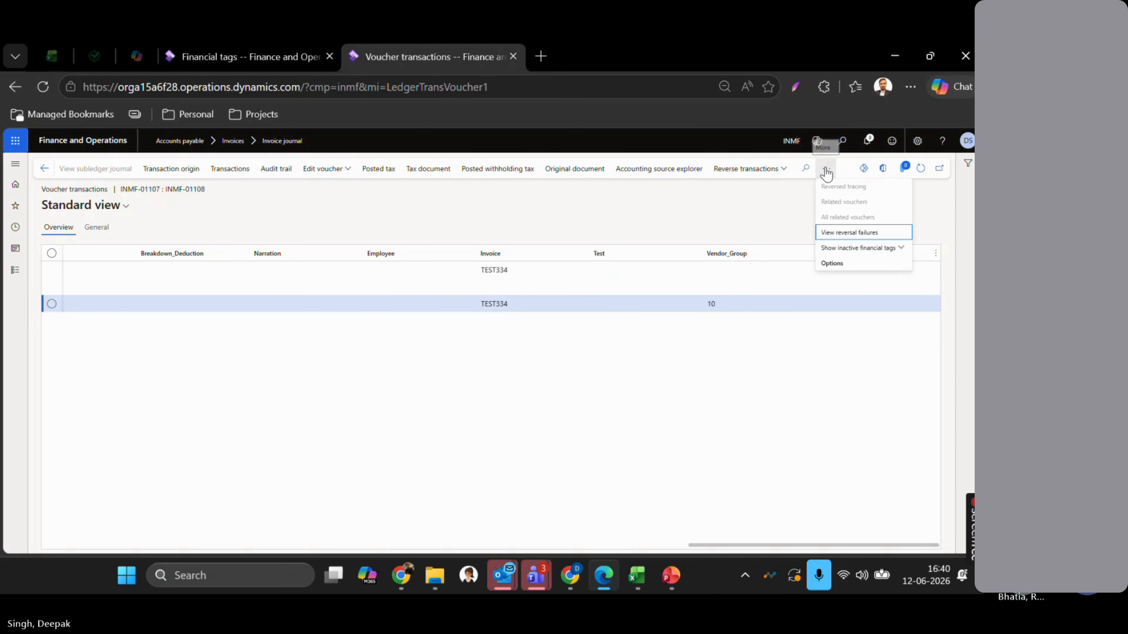
left_click(856, 249)
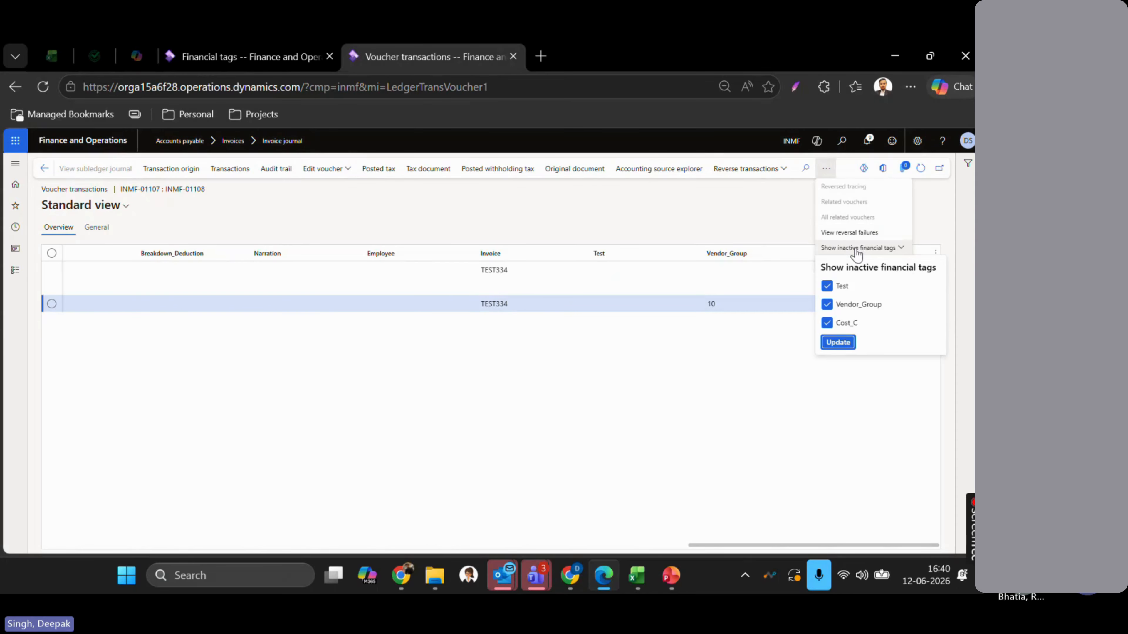
left_click(829, 287)
left_click_drag(828, 306, 827, 327)
left_click(827, 324)
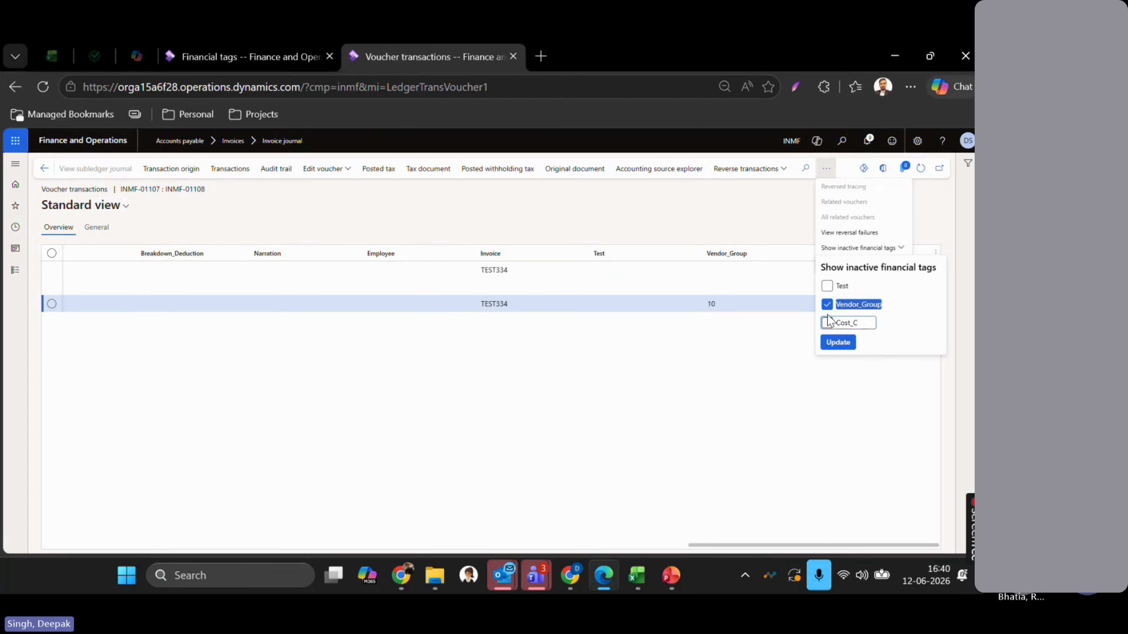
left_click(838, 343)
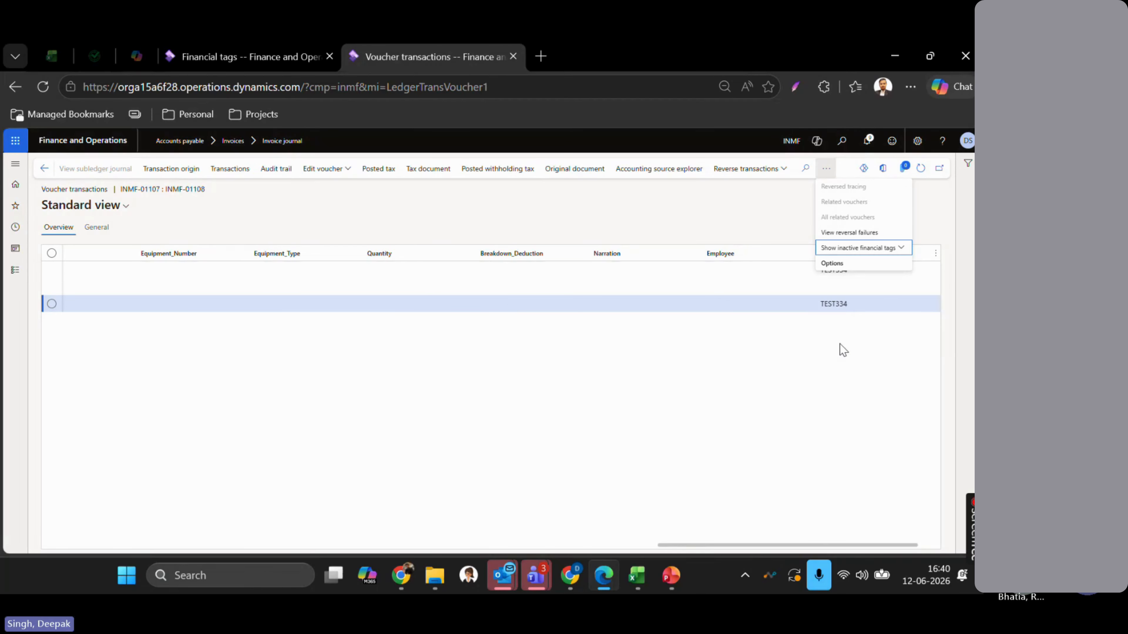
left_click(662, 347)
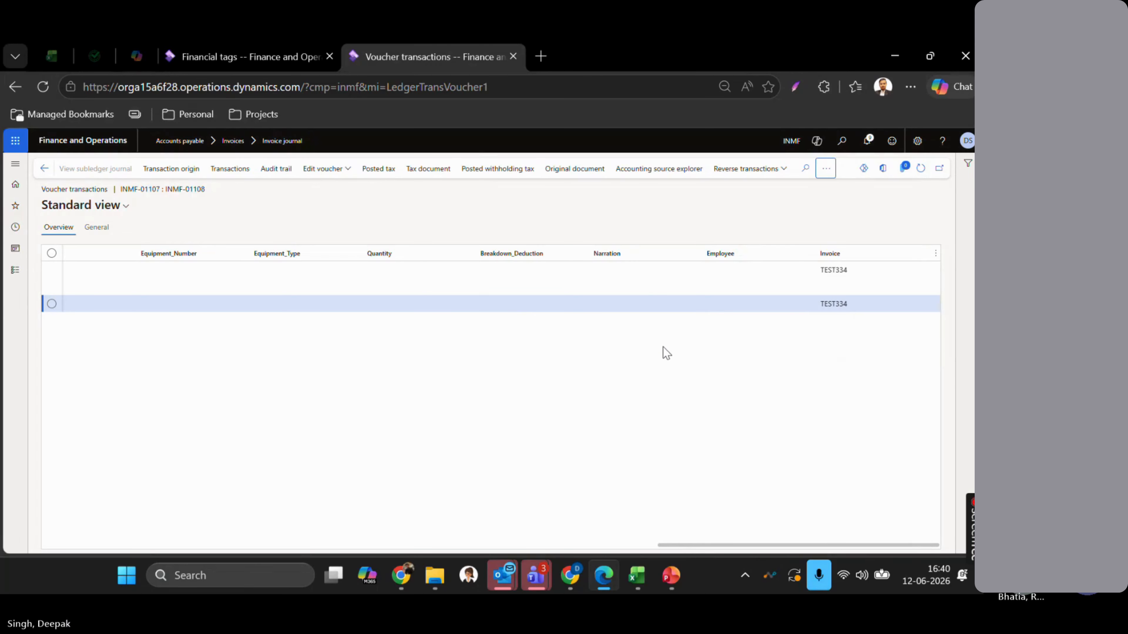
key("alt+Tab")
key("alt+Tab")
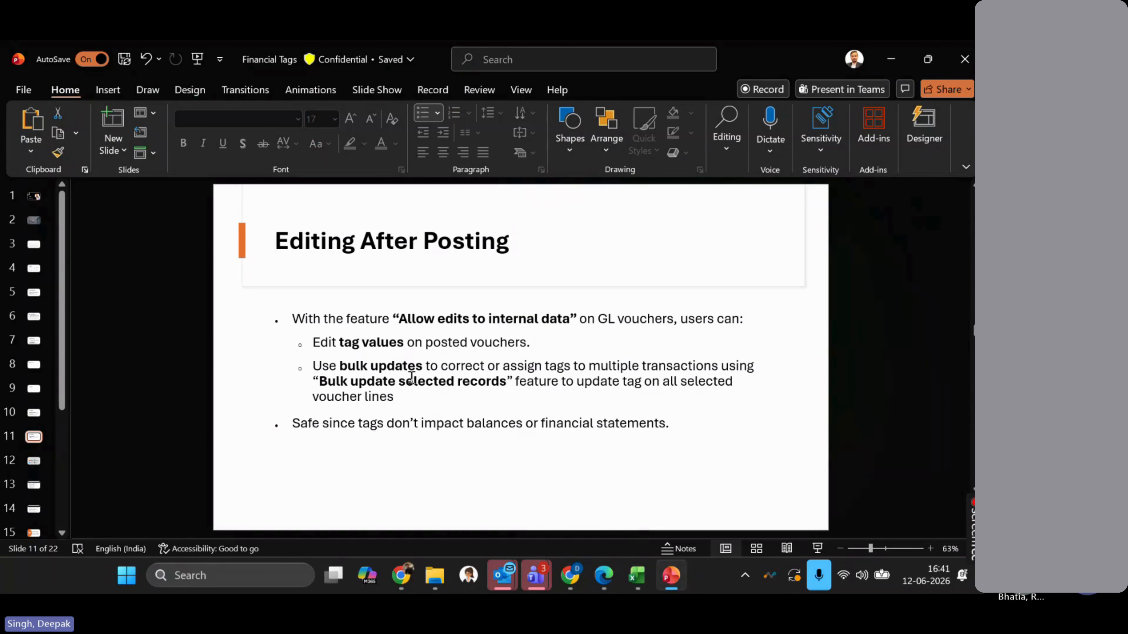
- Step to the Important Considerations slide and back to slide 11, Editing After Posting
key("Page_Down")
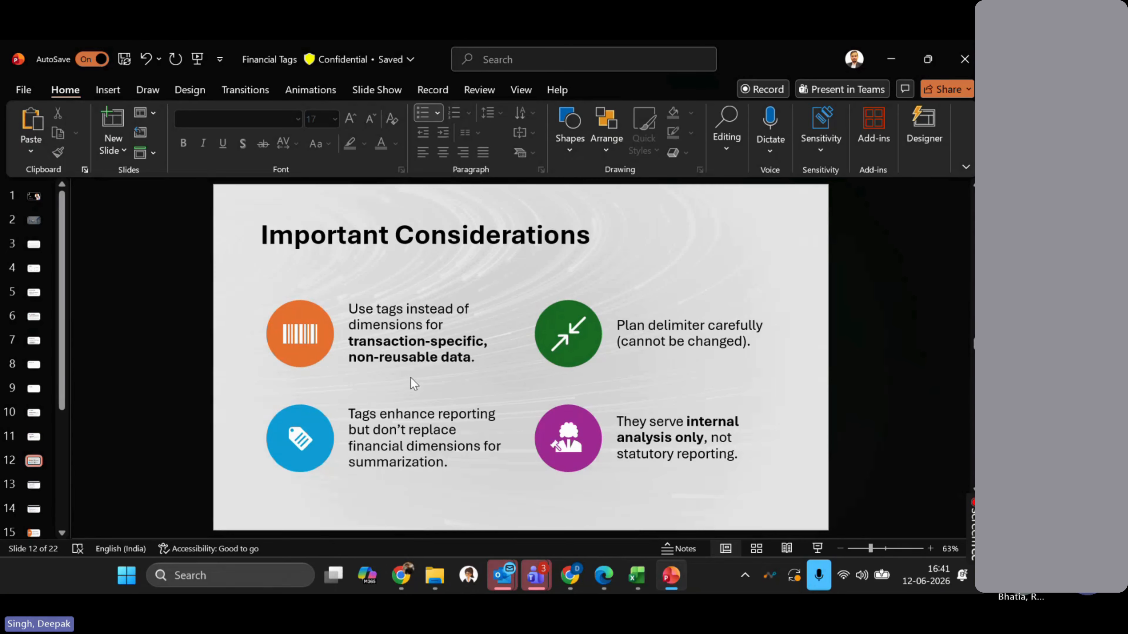
key("Page_Up")
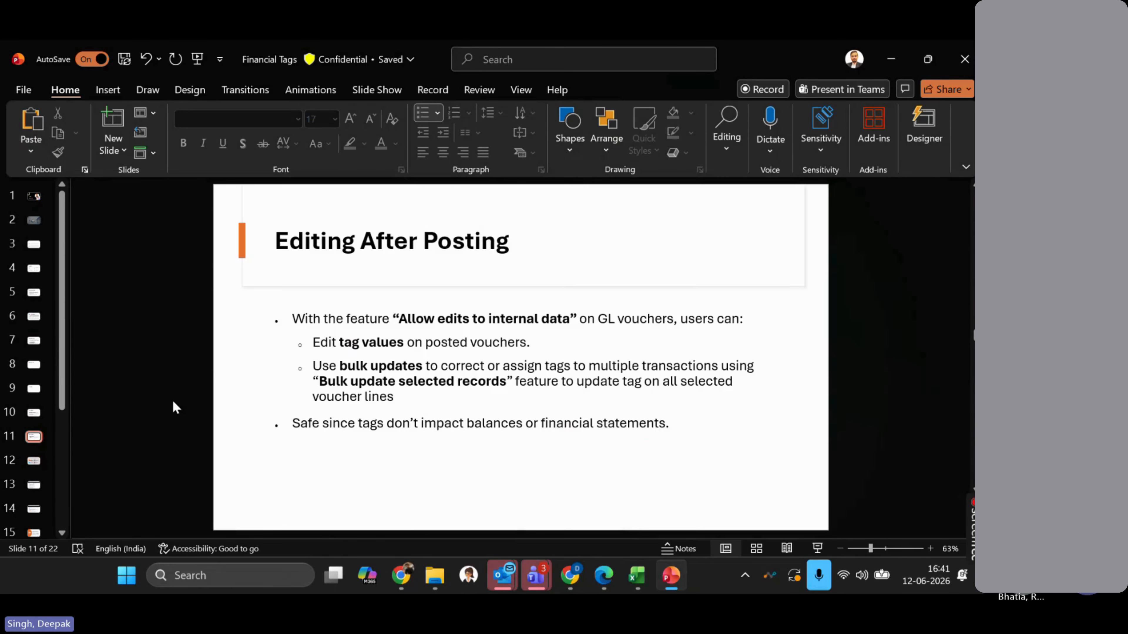
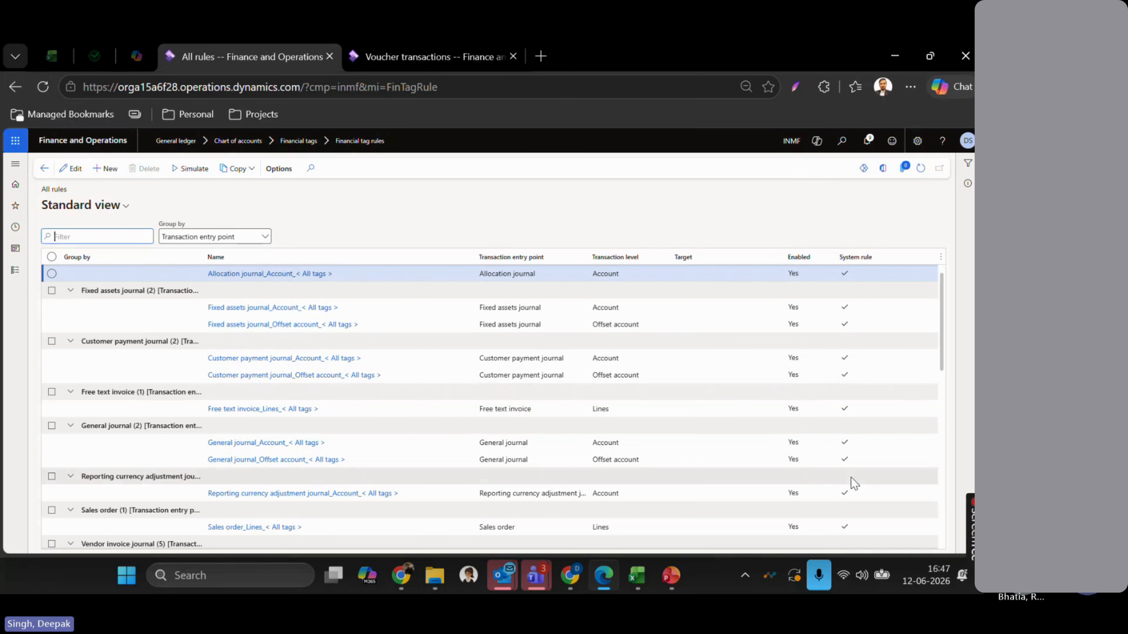
- Select the Vendor invoice journal Offset account_Vendor_Group rule and switch the rules list to edit mode
scroll(854, 481, "down", 5)
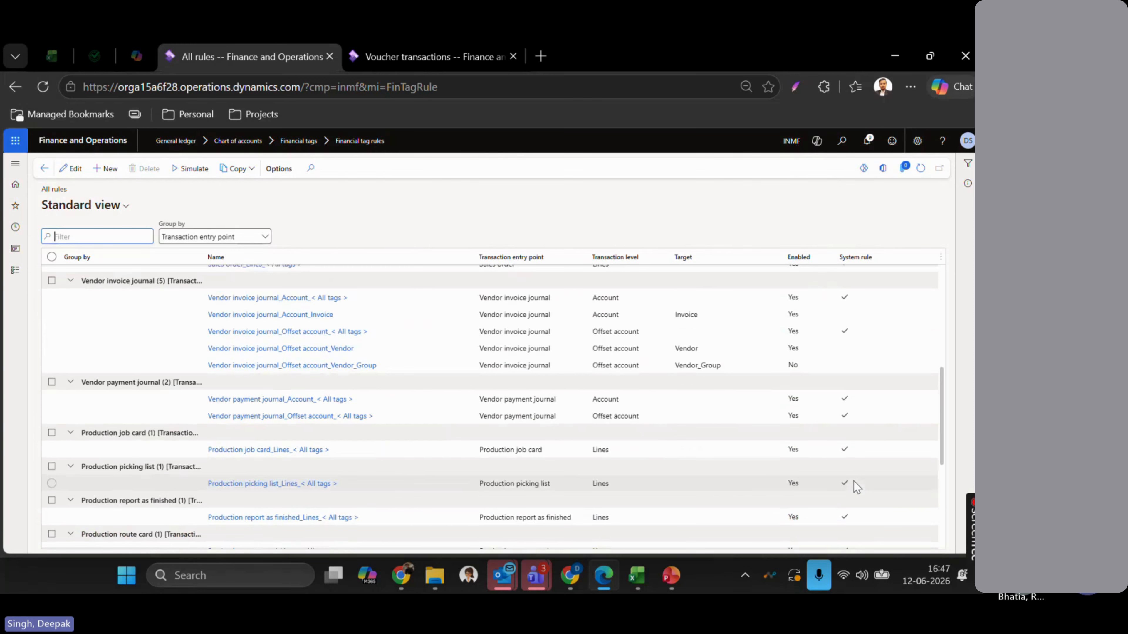
left_click(832, 346)
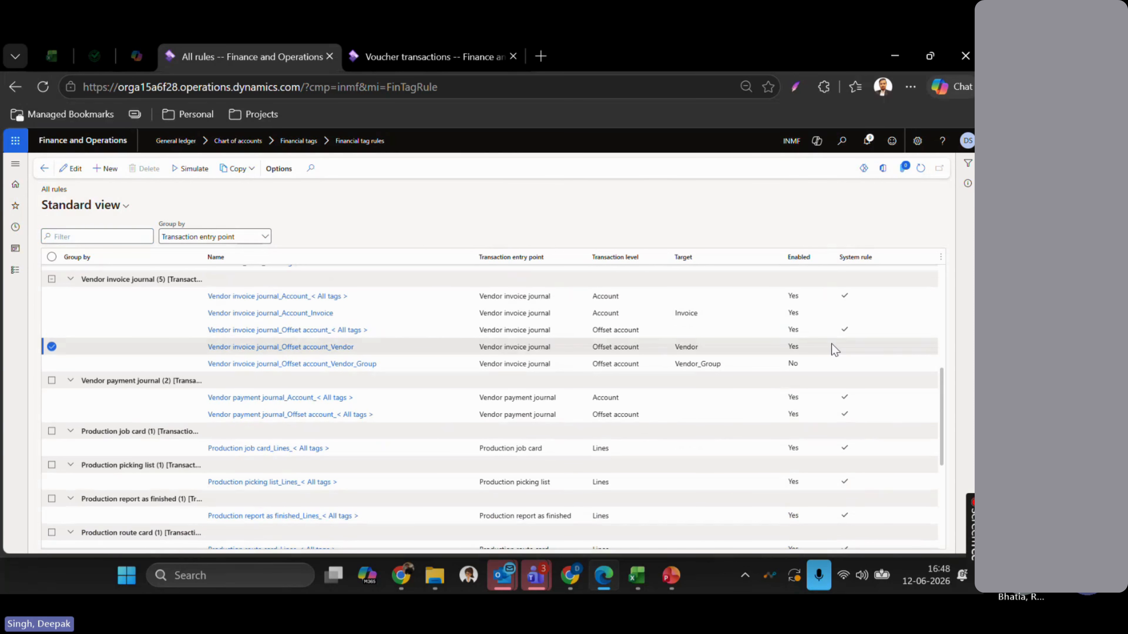
left_click(843, 366)
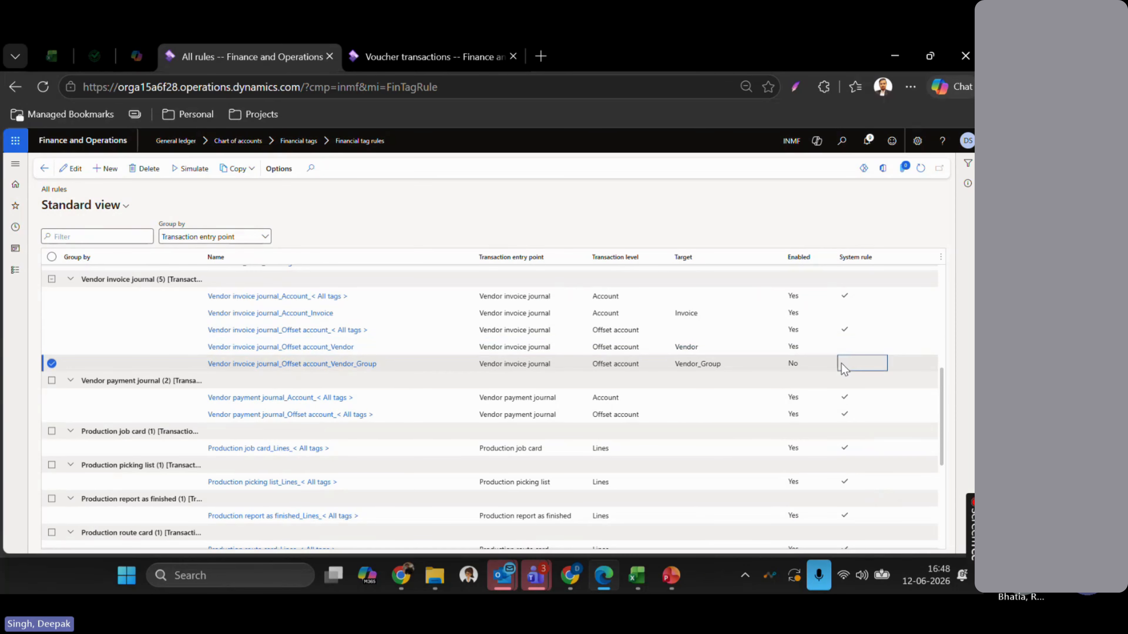
left_click(841, 348)
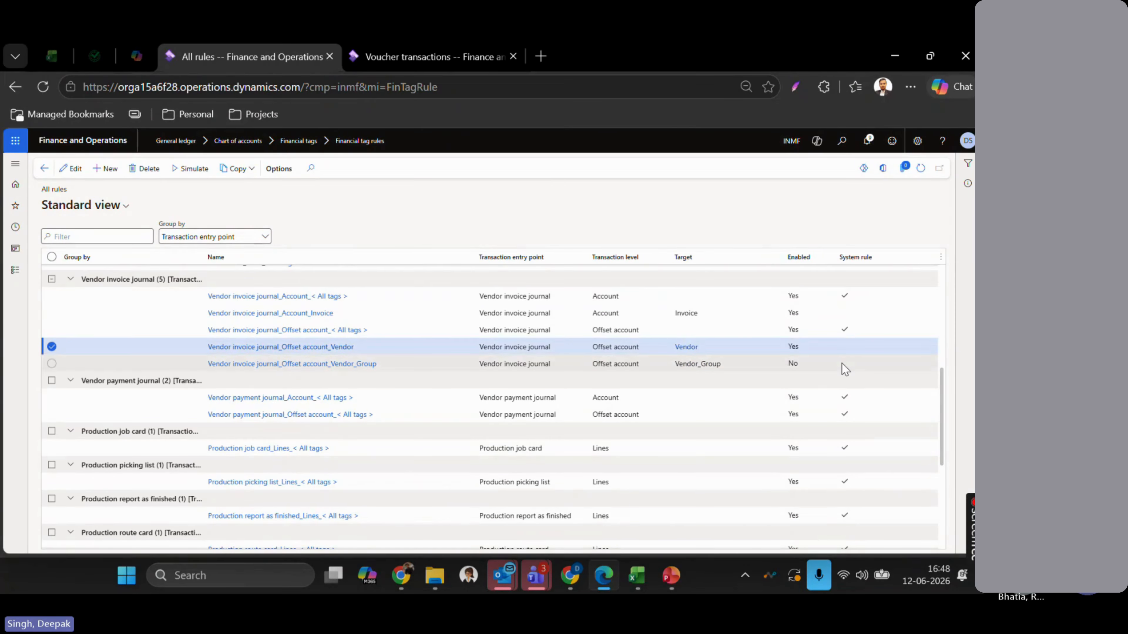
left_click(842, 364)
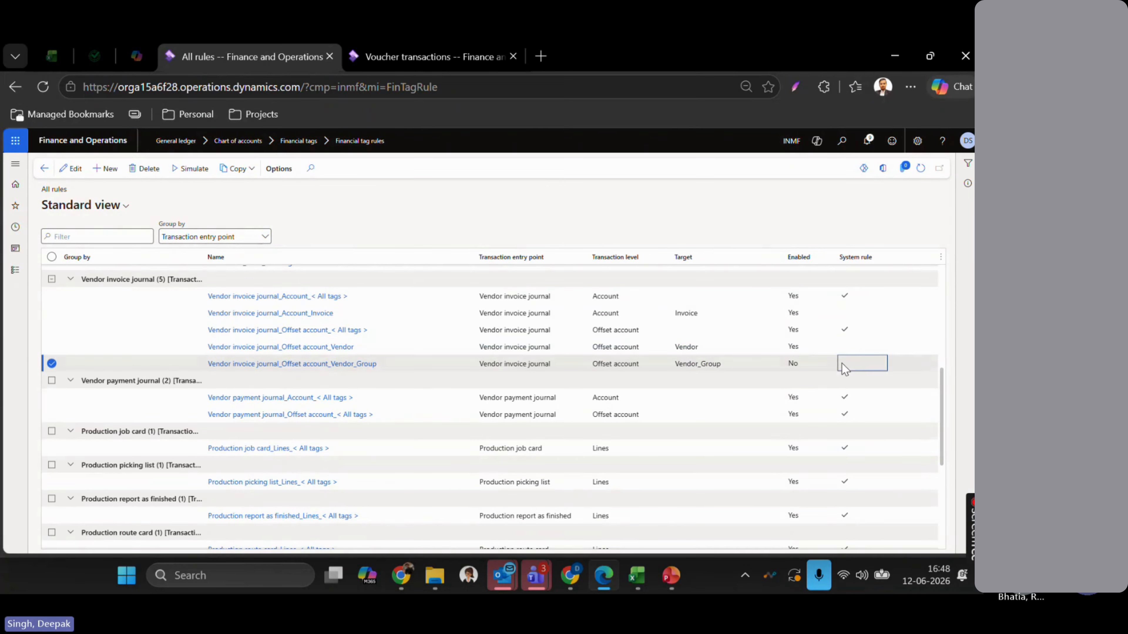
left_click(81, 170)
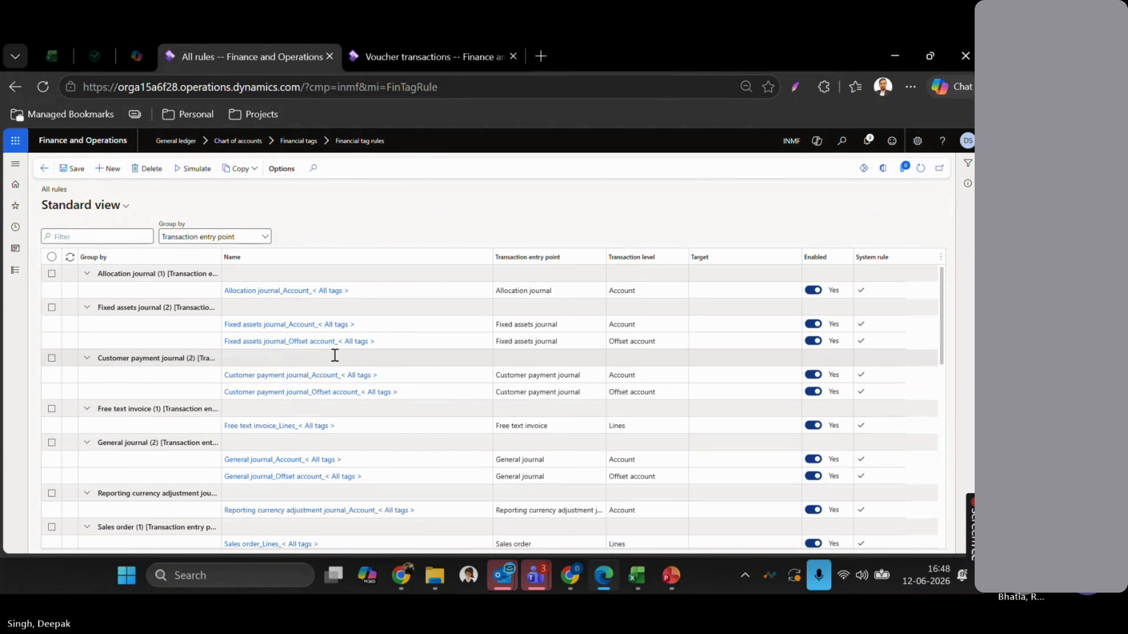
scroll(319, 393, "down", 1)
scroll(319, 393, "down", 3)
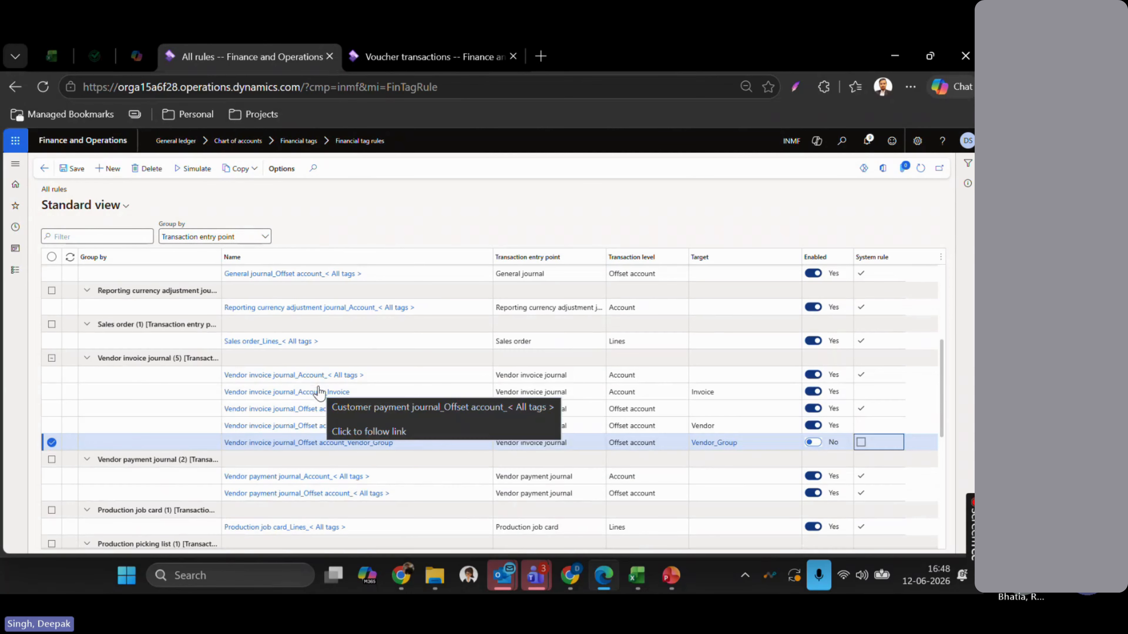
scroll(319, 393, "down", 2)
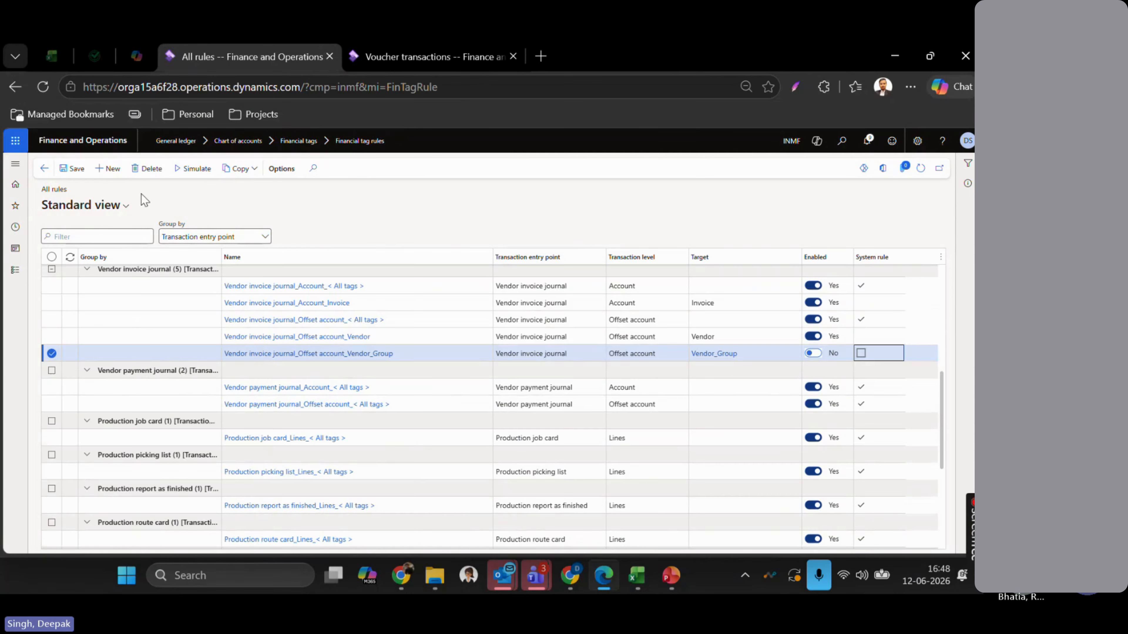
- Add a new financial tag rule with Vendor invoice journal as its transaction entry point
left_click(109, 169)
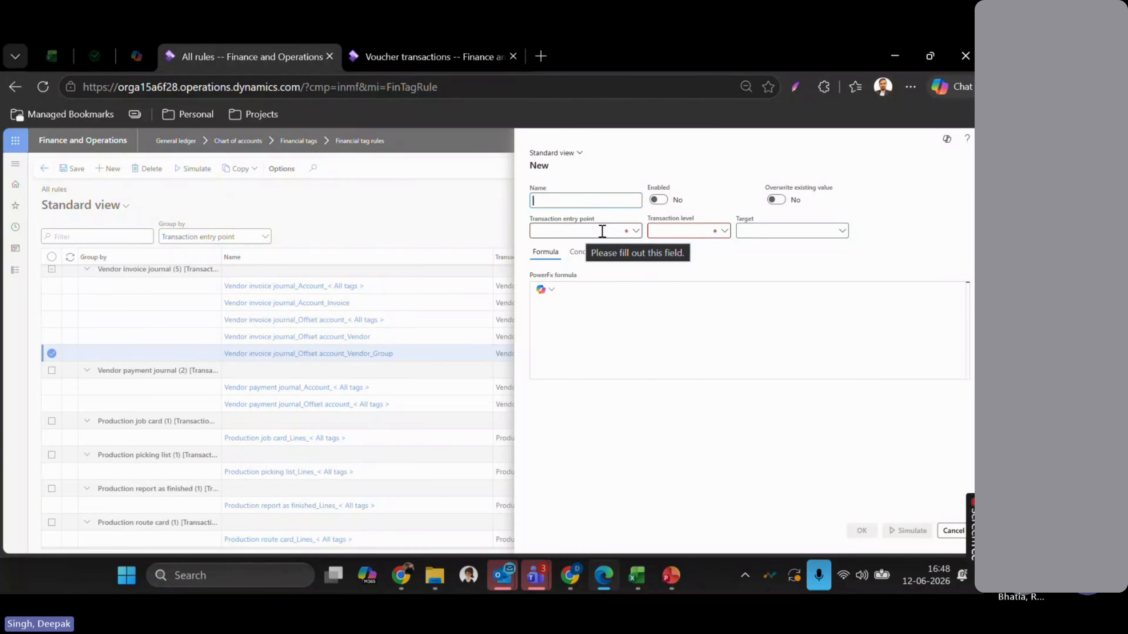
left_click(635, 232)
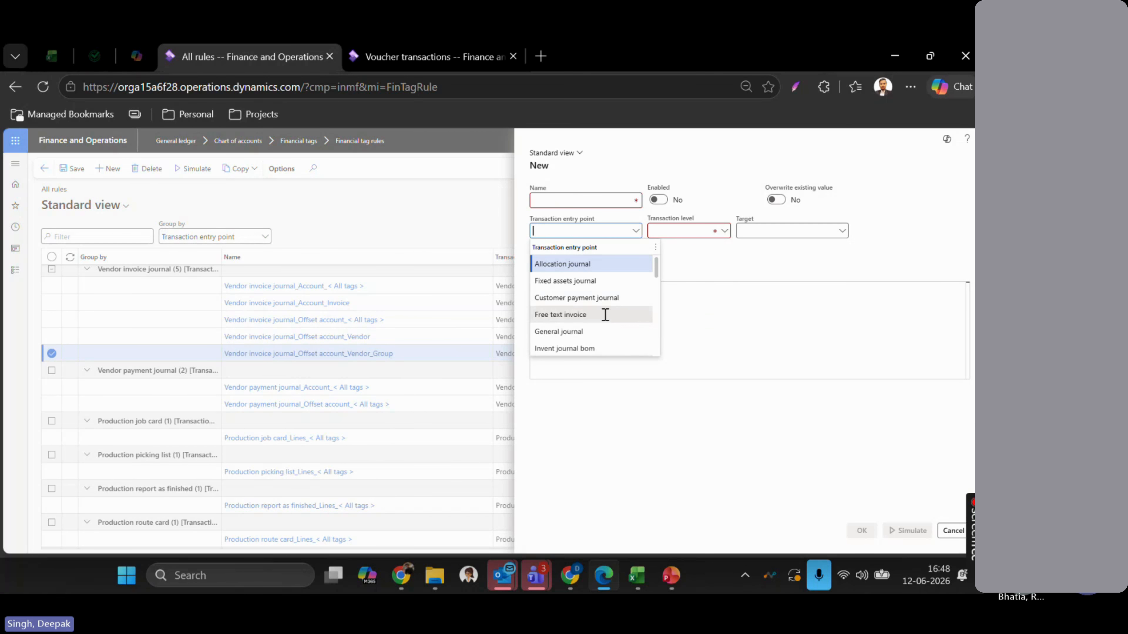
scroll(605, 315, "down", 1)
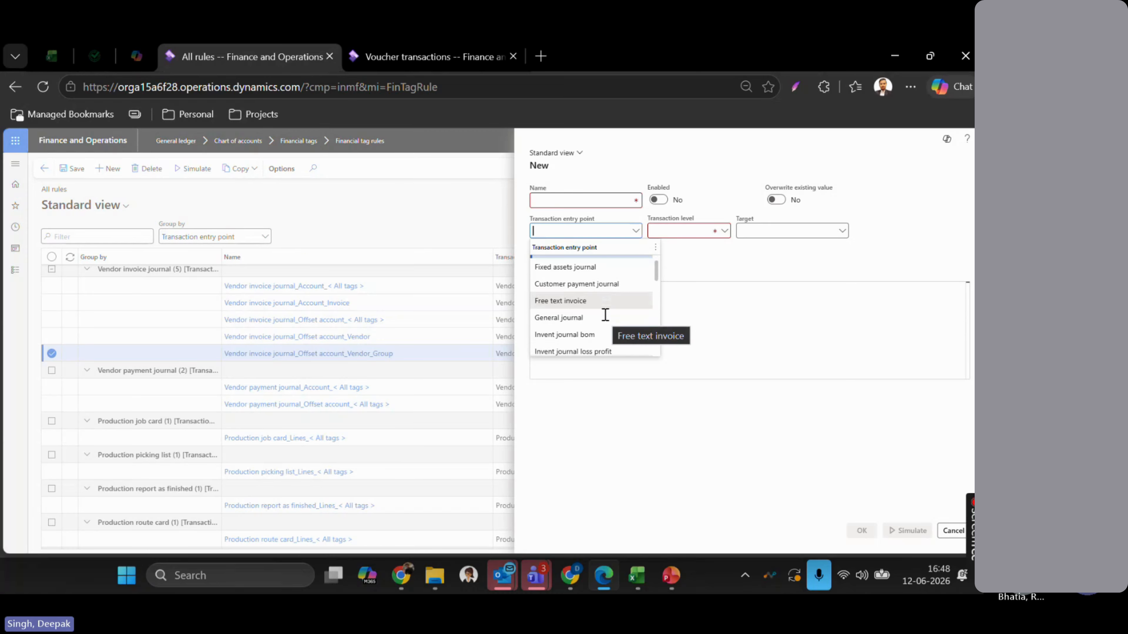
scroll(605, 315, "down", 4)
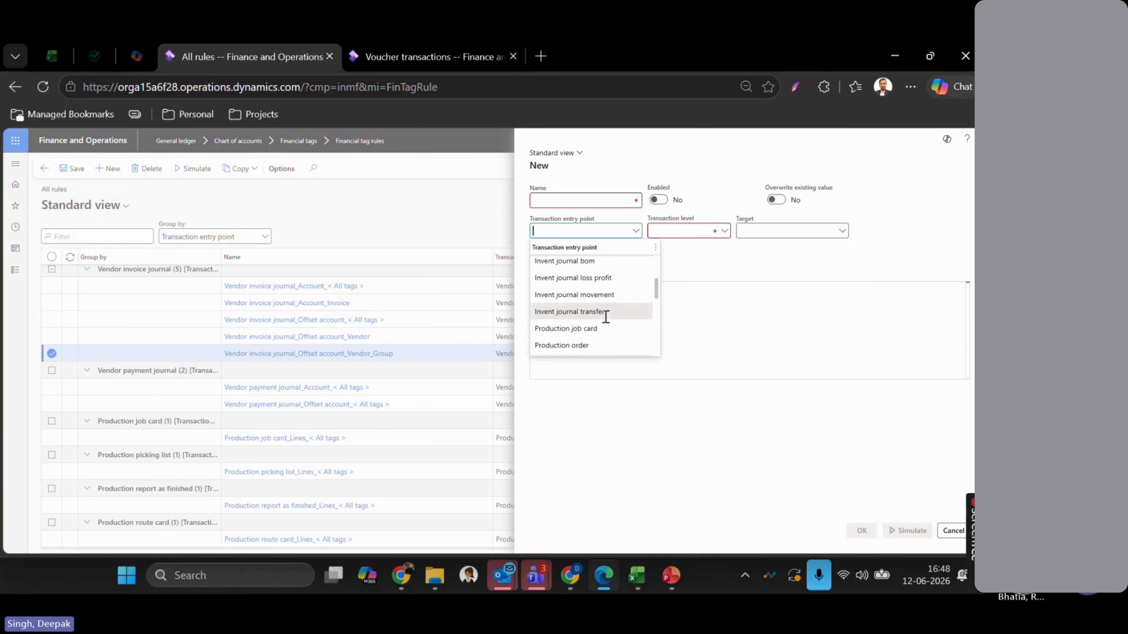
scroll(608, 317, "down", 10)
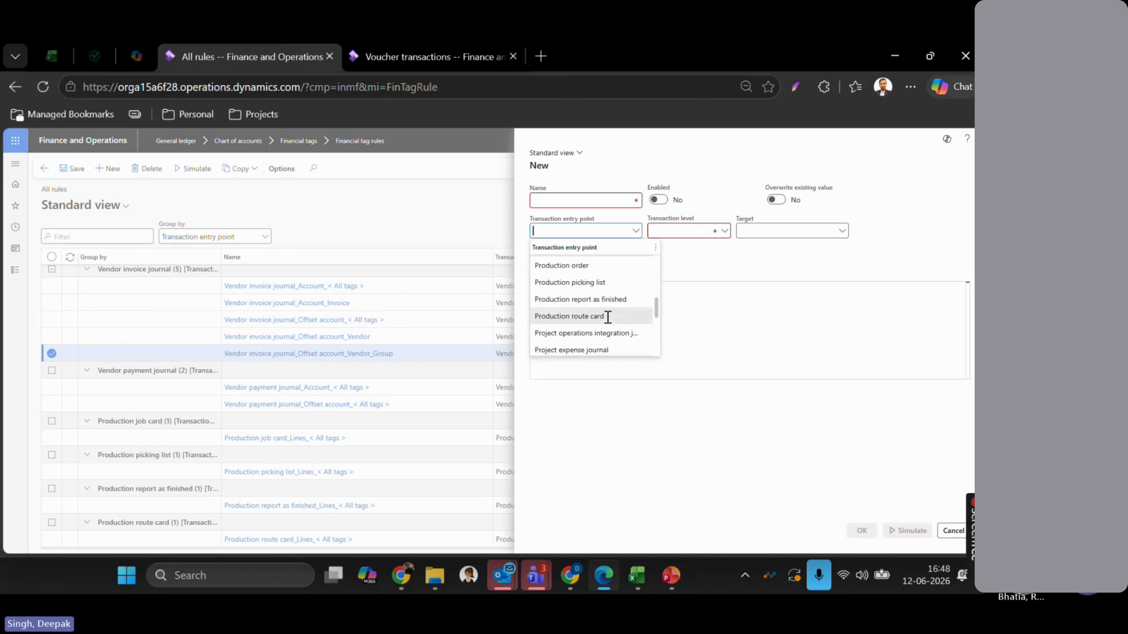
scroll(608, 317, "down", 4)
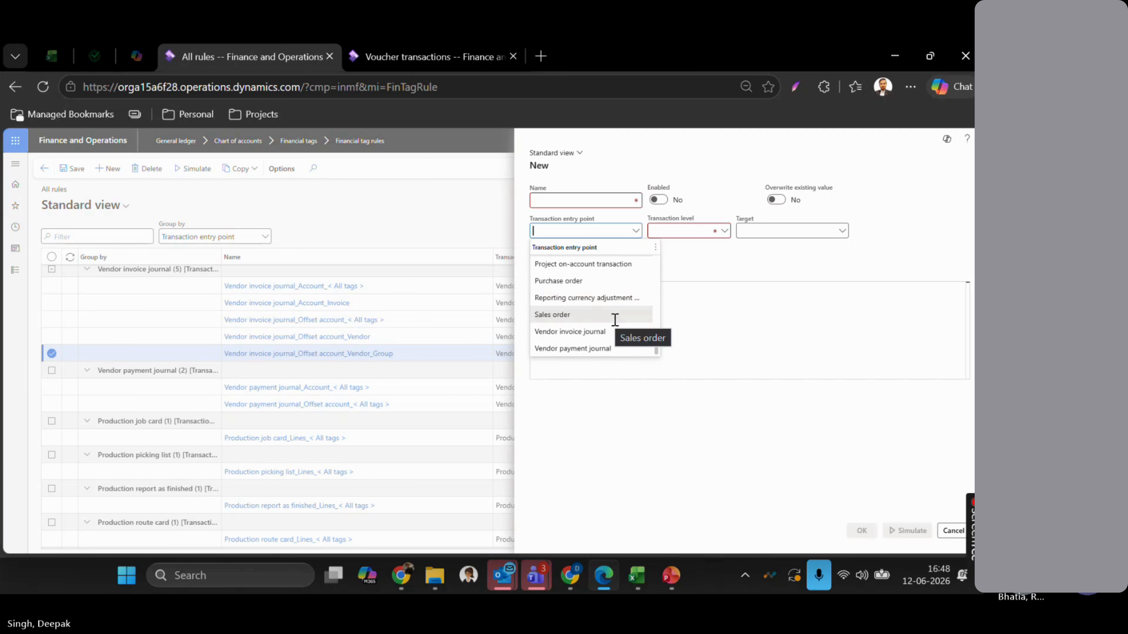
left_click(603, 332)
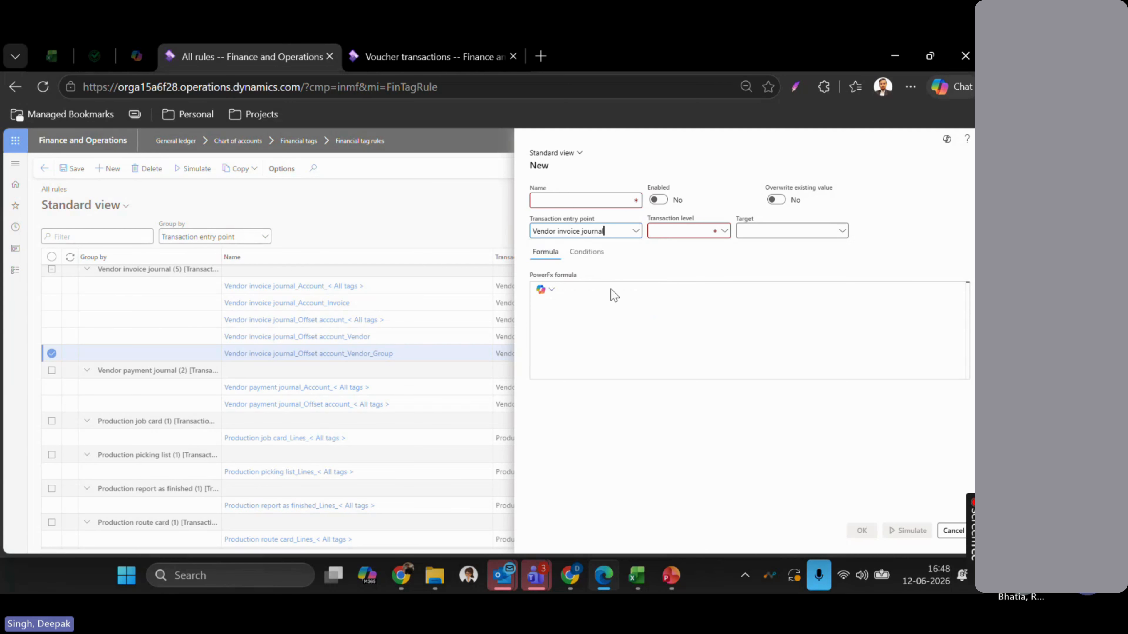
left_click(636, 232)
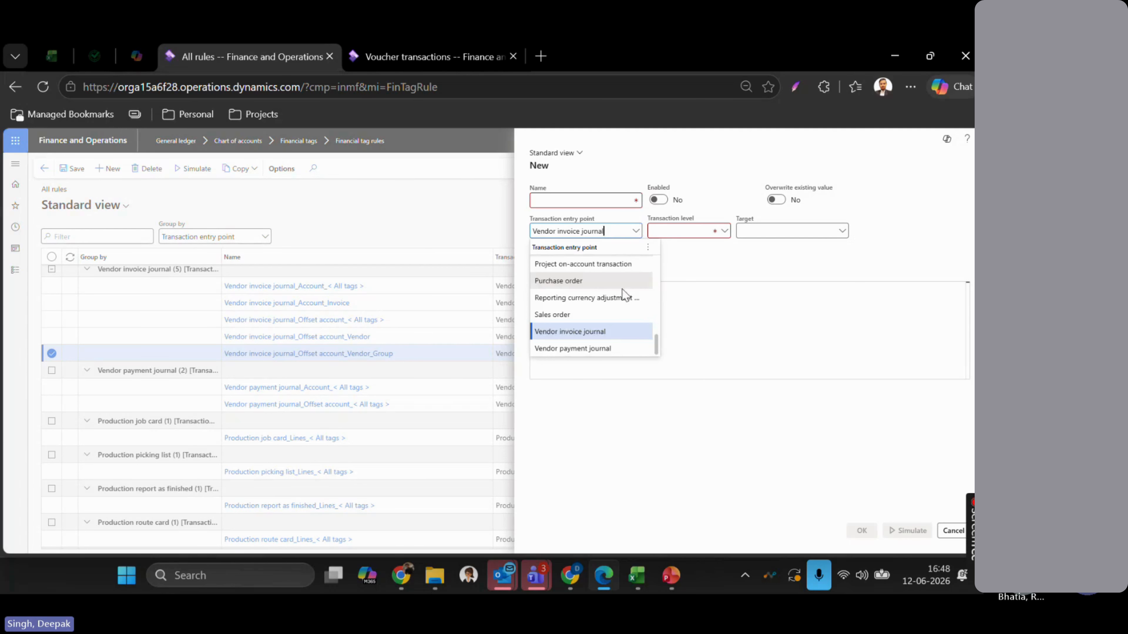
scroll(620, 296, "down", 5)
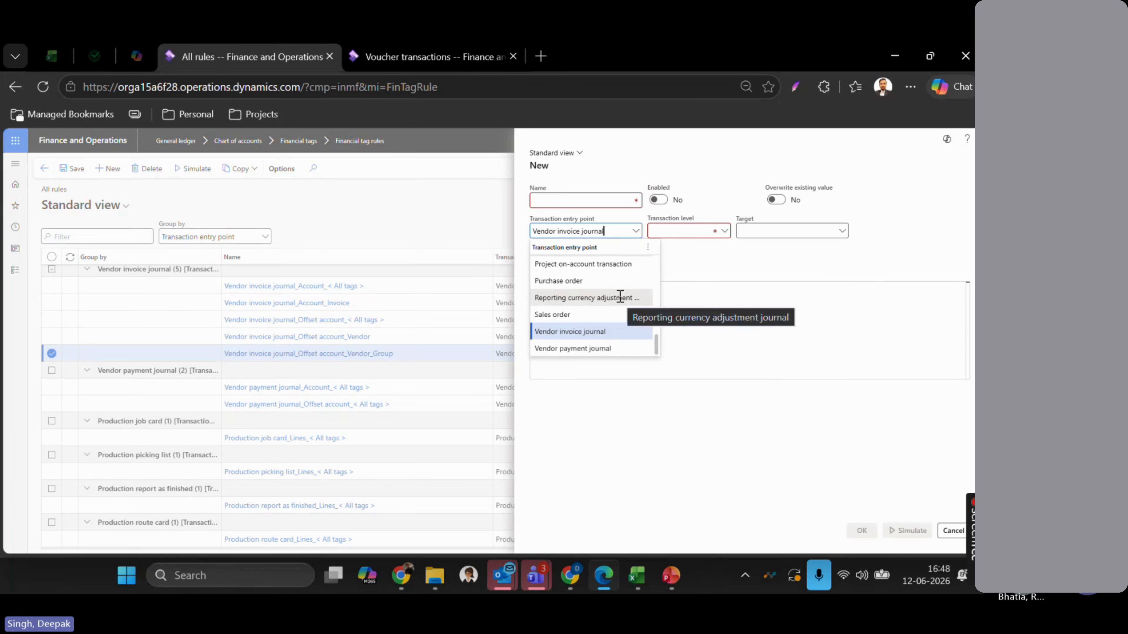
scroll(591, 297, "up", 10)
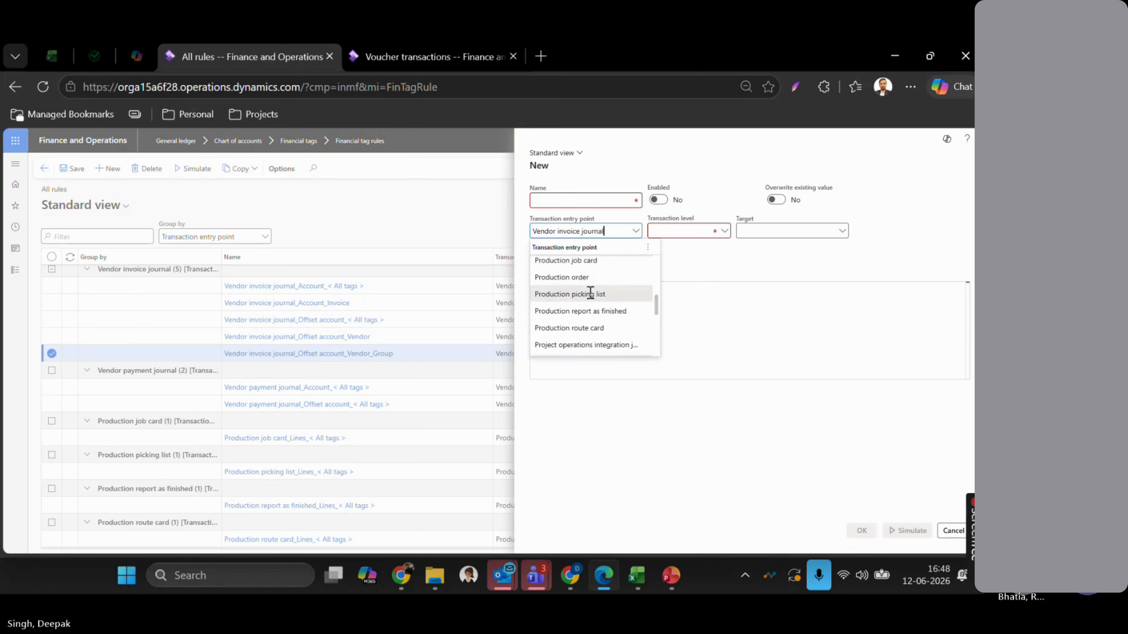
scroll(590, 293, "down", 5)
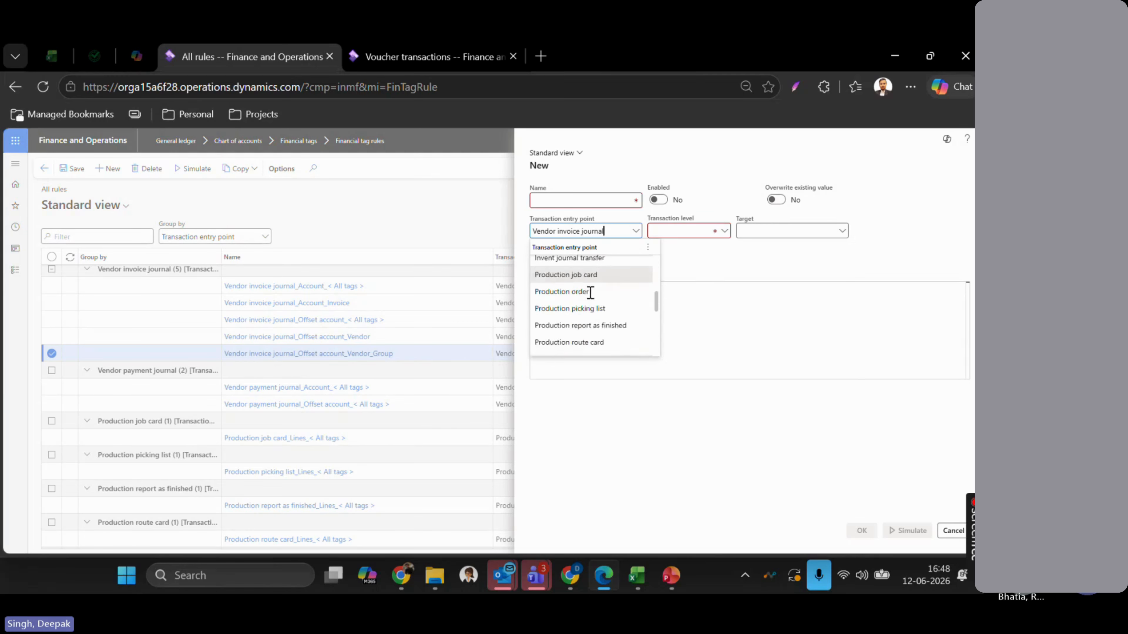
scroll(591, 293, "up", 5)
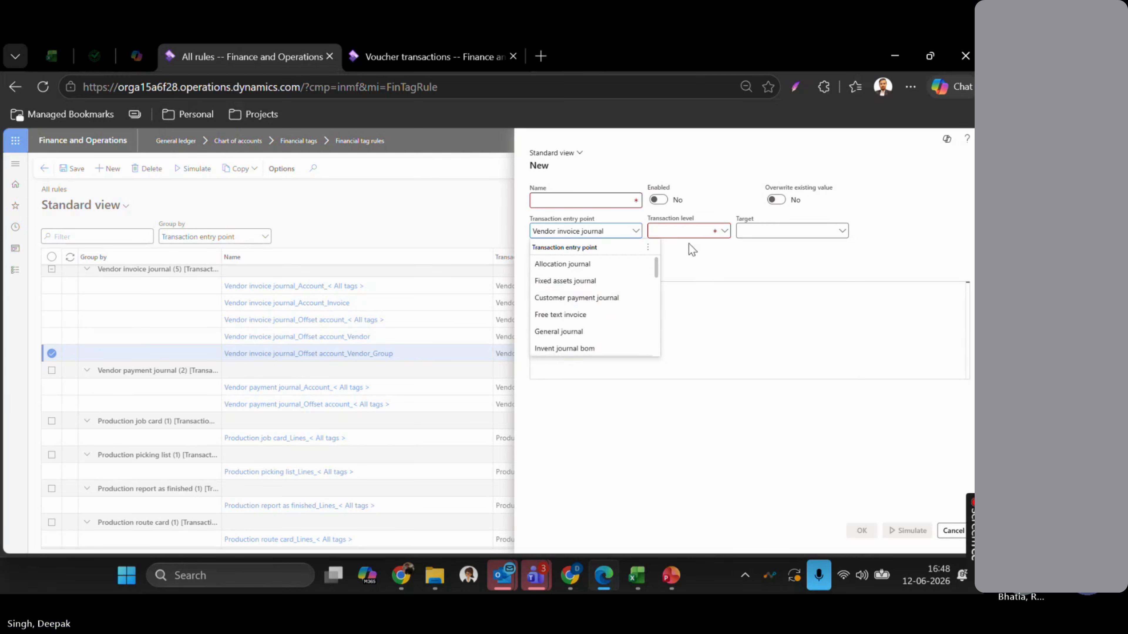
left_click(676, 230)
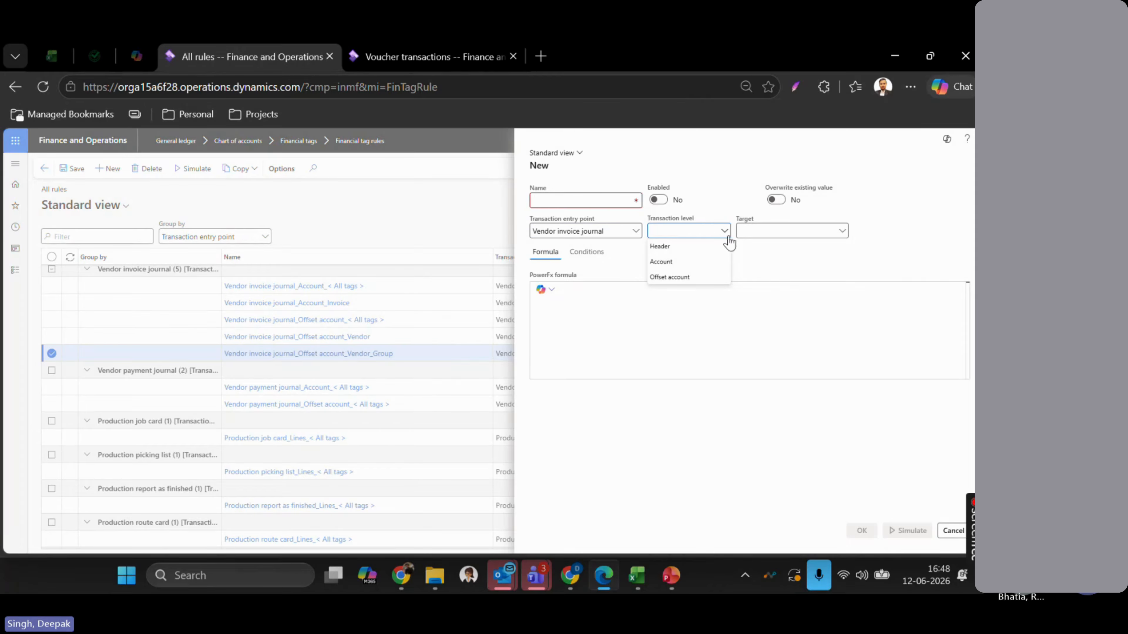
- Set the rule's transaction level to Account and its target tag to Invoice, then view Conditions
left_click(697, 263)
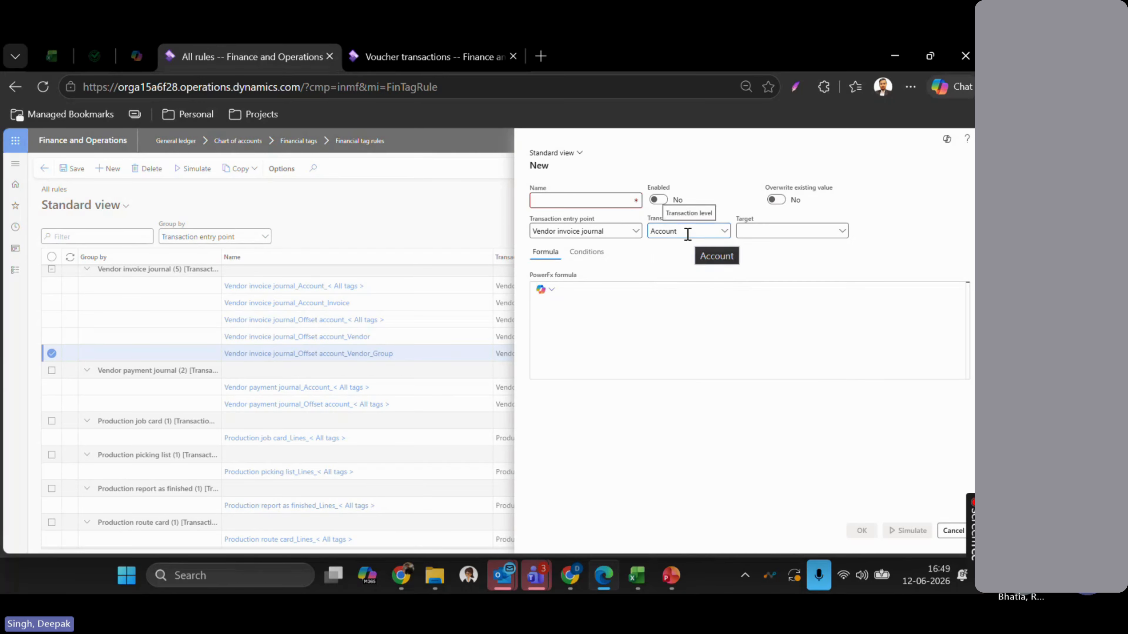
left_click(746, 231)
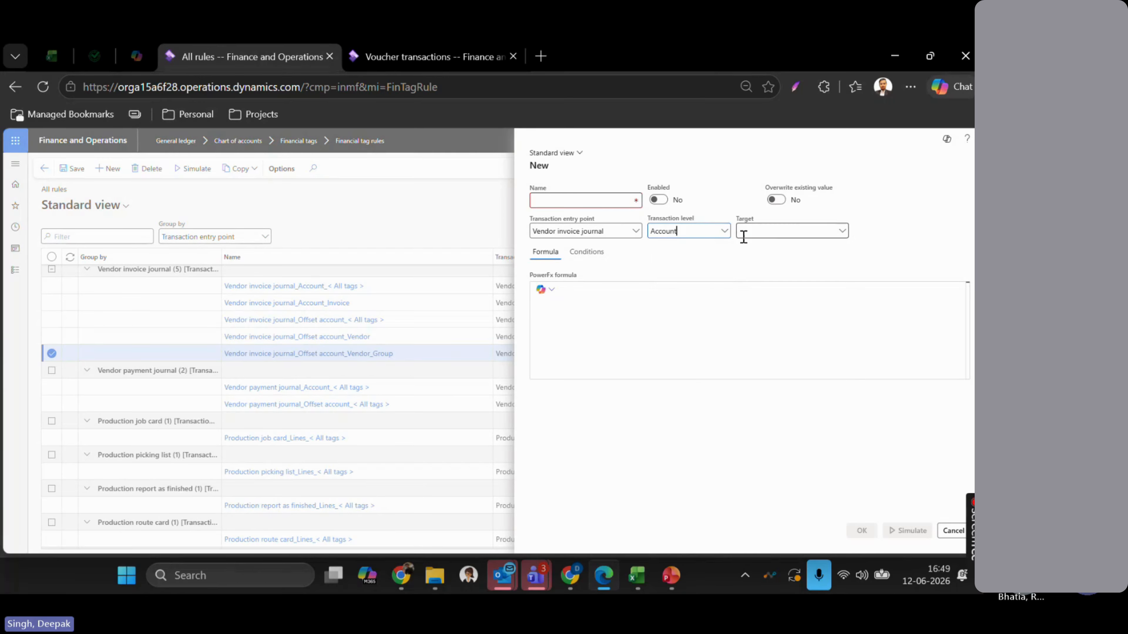
left_click(843, 234)
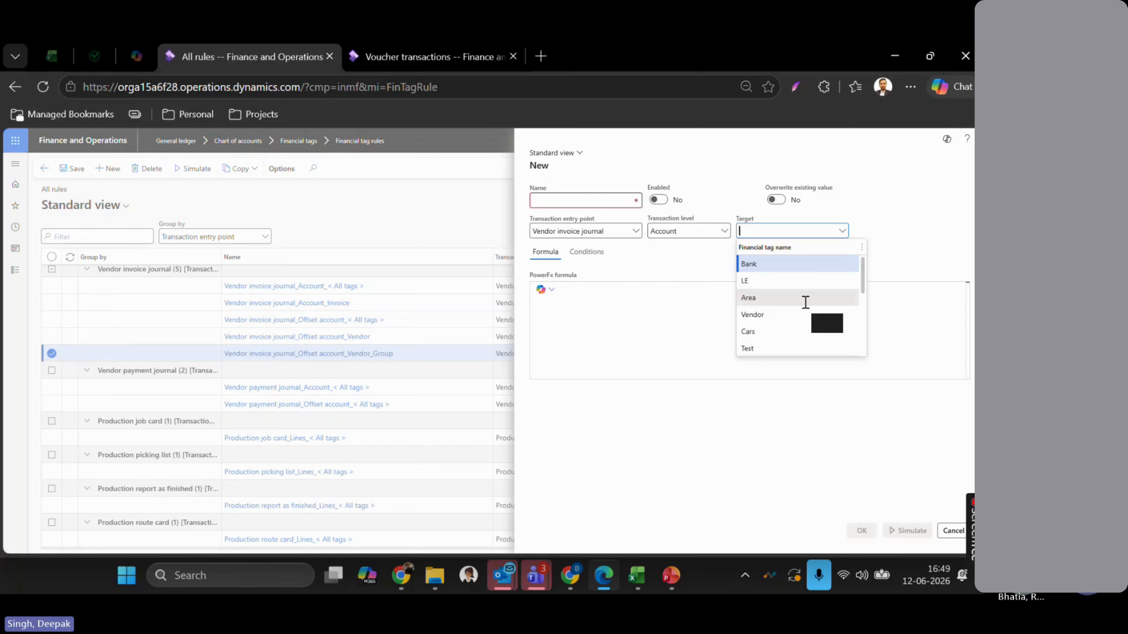
scroll(806, 311, "down", 3)
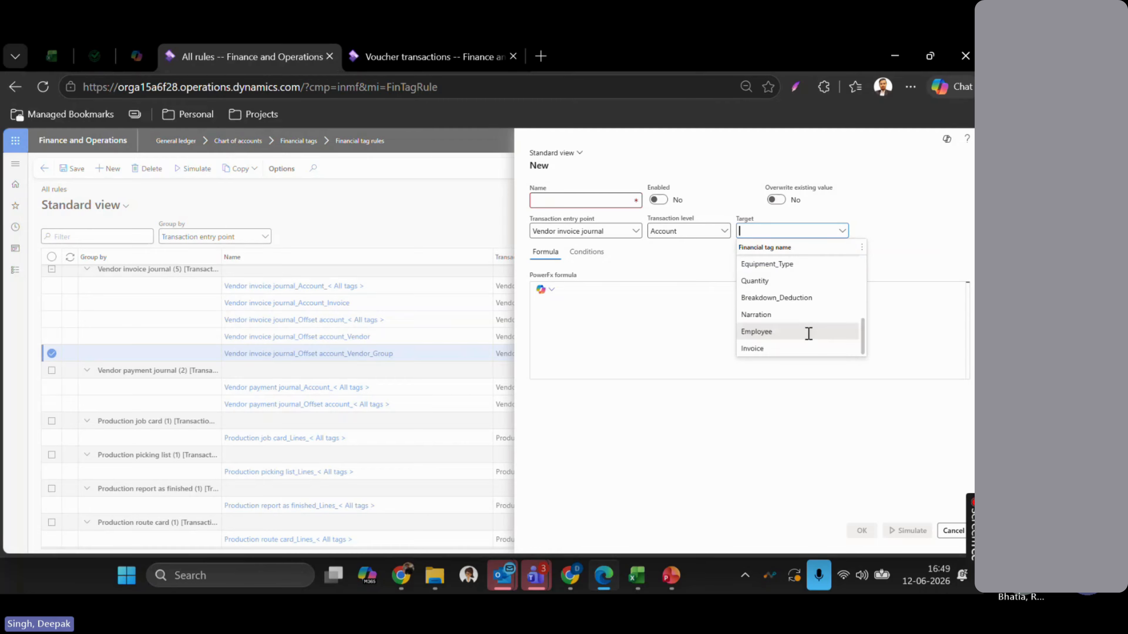
left_click(794, 348)
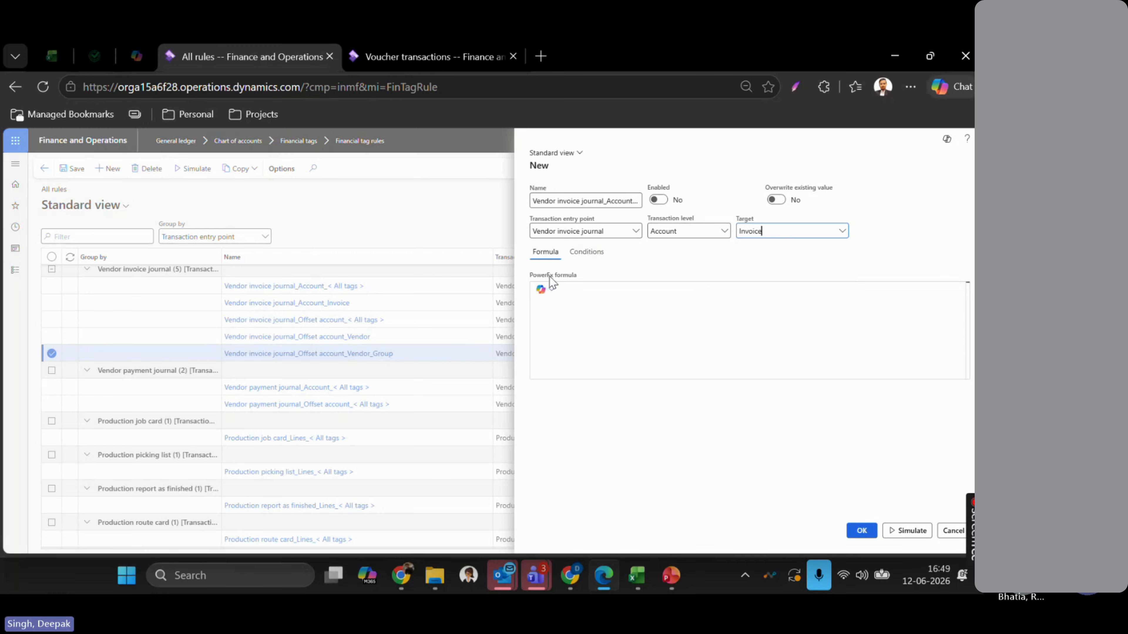
left_click(570, 284)
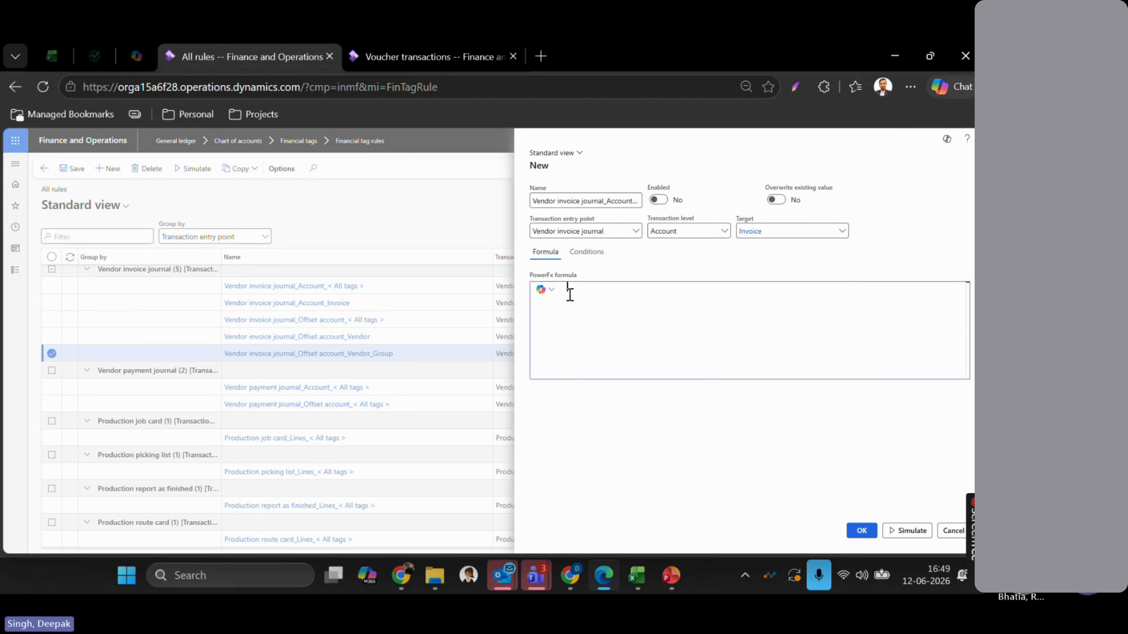
left_click(586, 254)
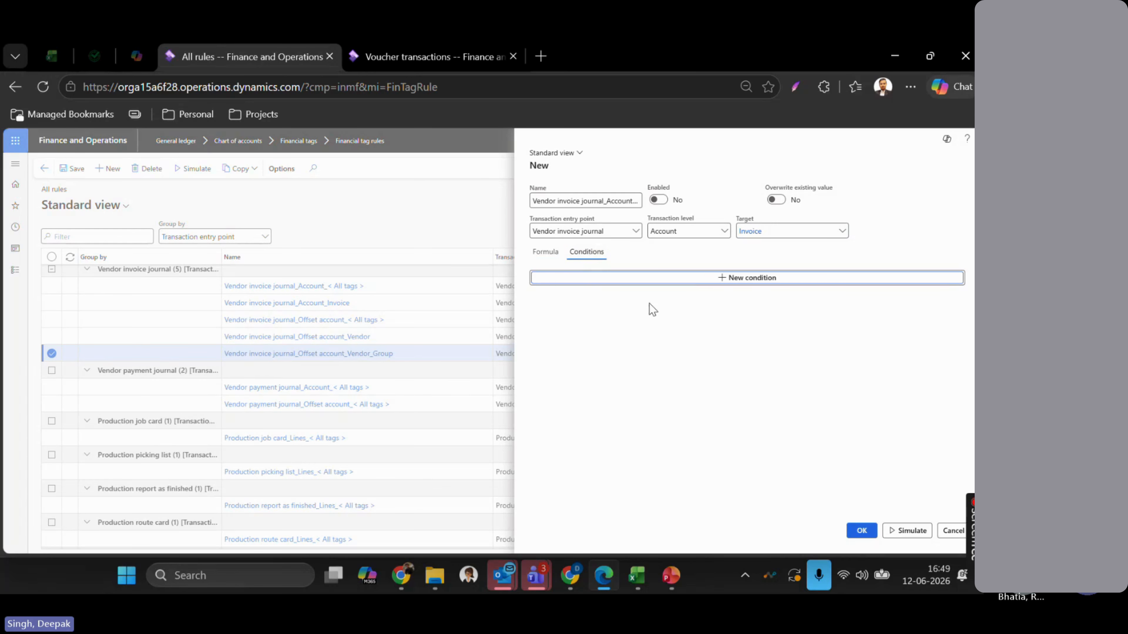
- Add a condition block: when account type is Vendor, set the Invoice value
left_click(733, 278)
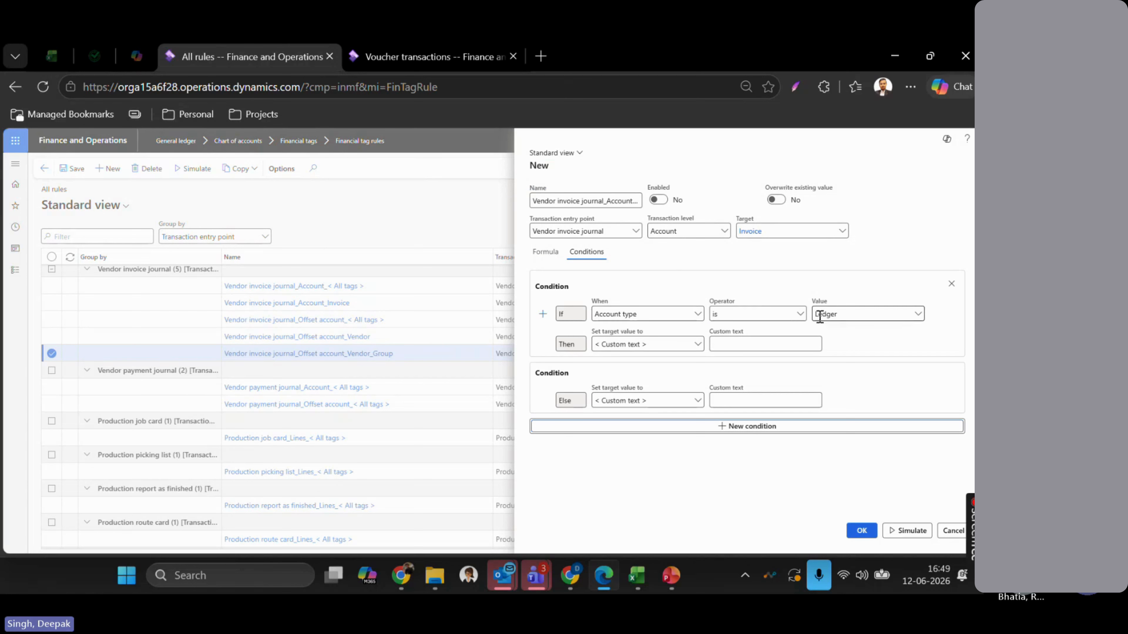
left_click(917, 314)
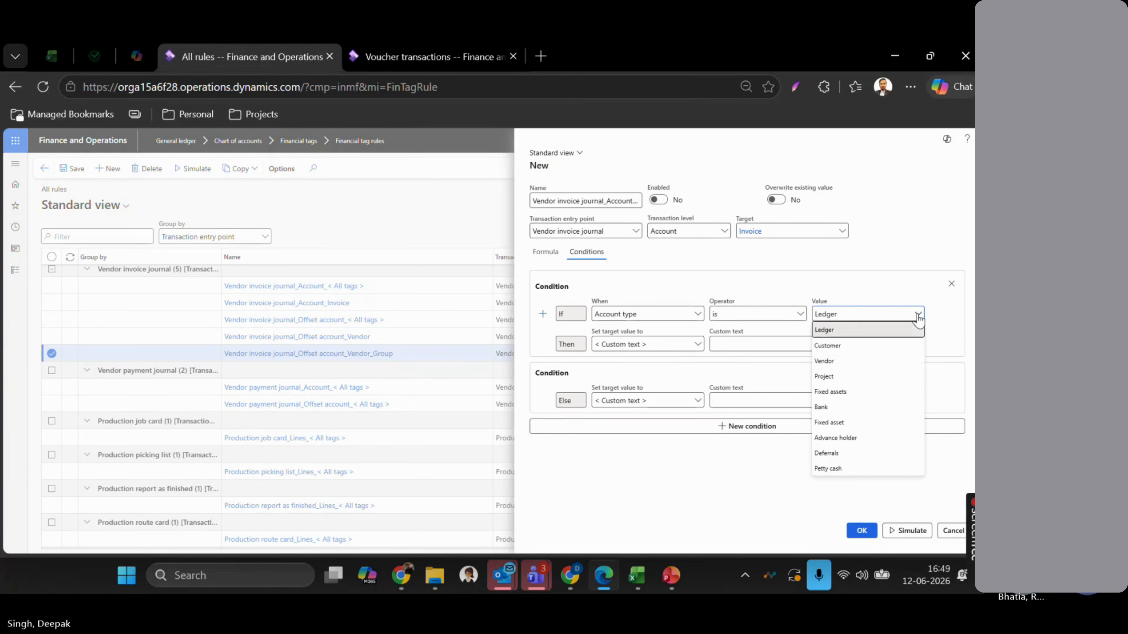
left_click(846, 362)
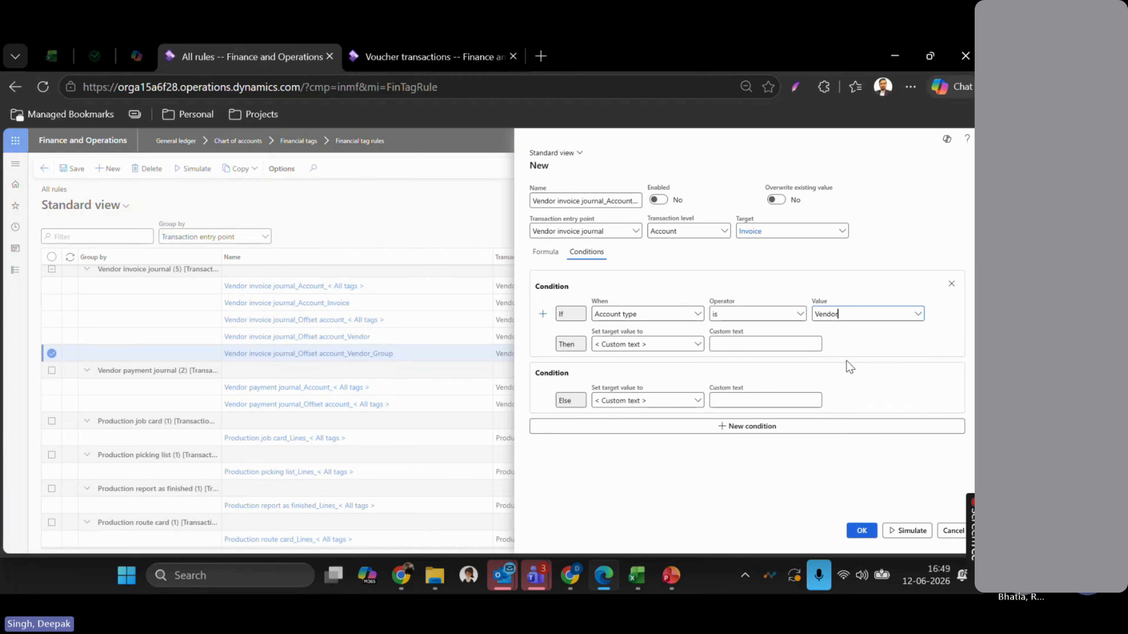
left_click(698, 345)
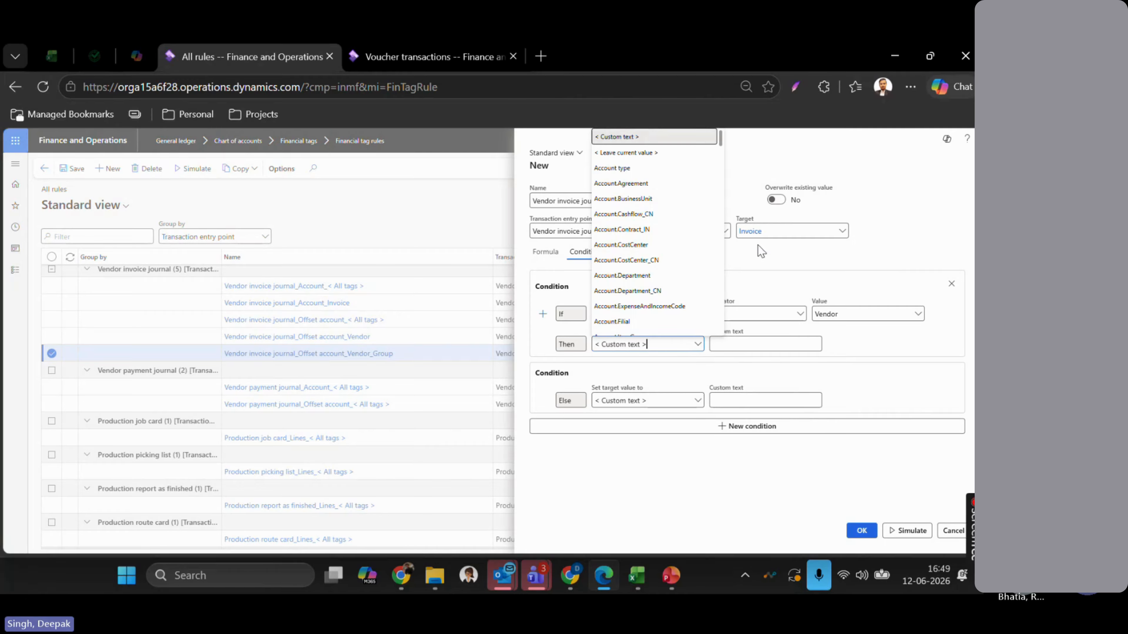
scroll(647, 280, "down", 3)
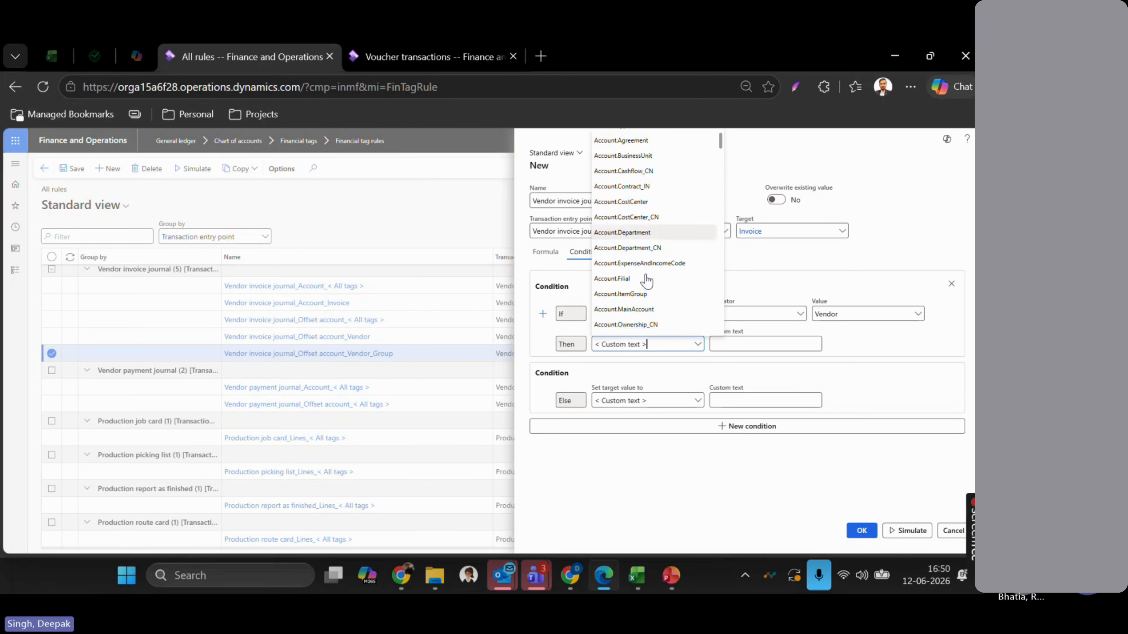
scroll(646, 280, "down", 3)
scroll(646, 280, "down", 4)
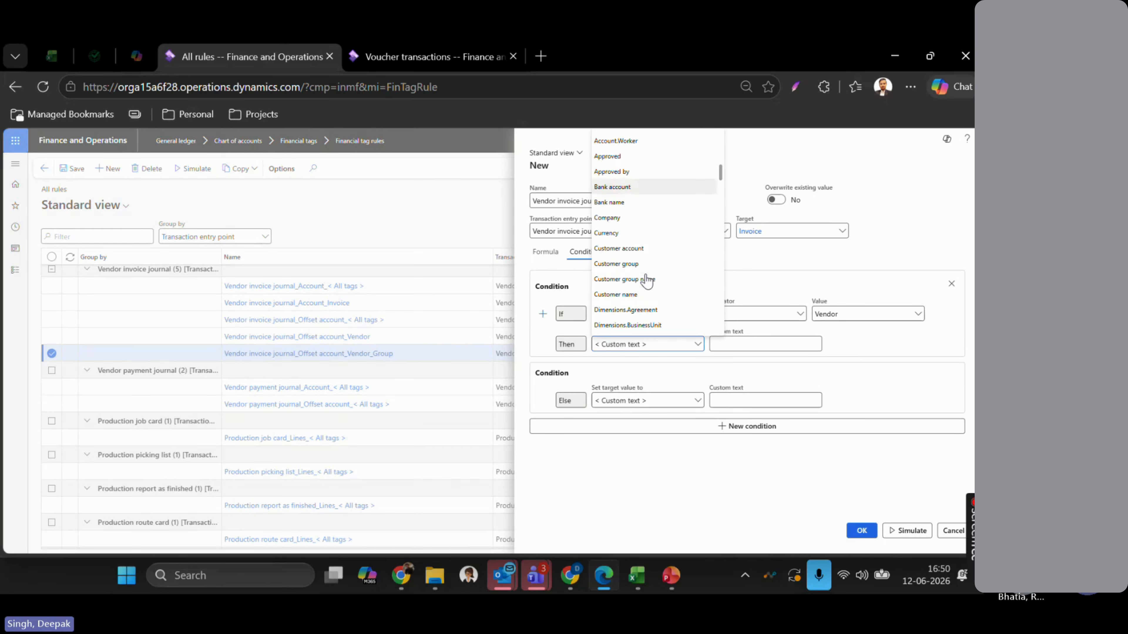
key("BackSpace")
key("BackSpace")
key("BackSpace")
key("BackSpace")
key("BackSpace")
key("BackSpace")
key("BackSpace")
key("BackSpace")
key("BackSpace")
key("BackSpace")
key("BackSpace")
key("BackSpace")
key("BackSpace")
key("BackSpace")
key("BackSpace")
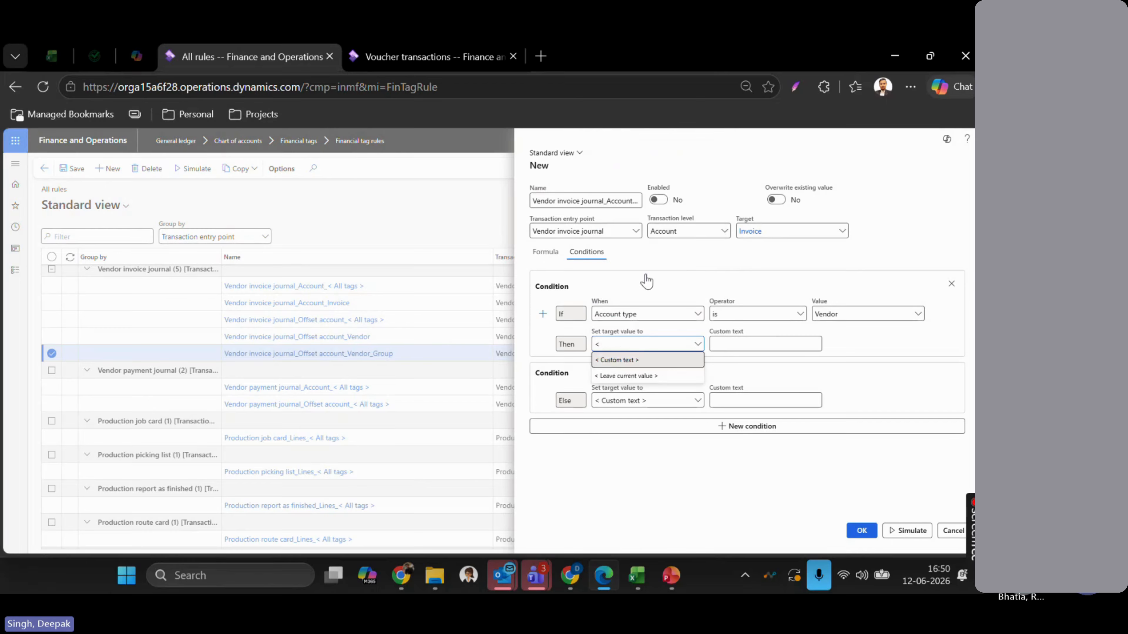
type("invo")
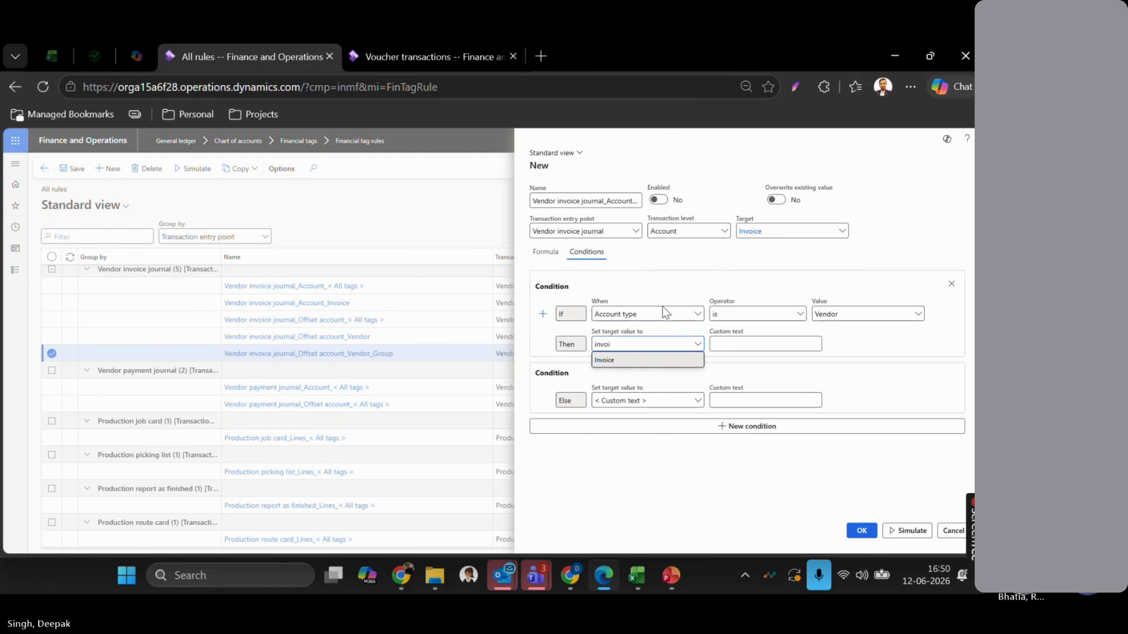
type("i")
left_click(624, 361)
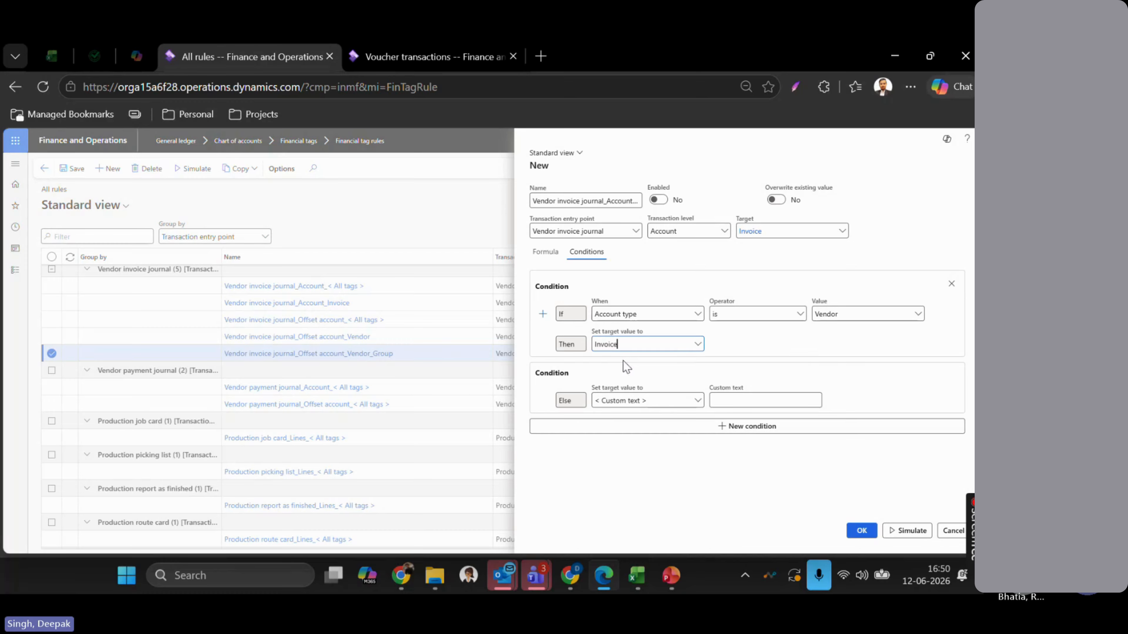
- Keep Invoice as the Then value and make the Else value the custom text 'Other'
left_click(697, 345)
scroll(639, 233, "up", 10)
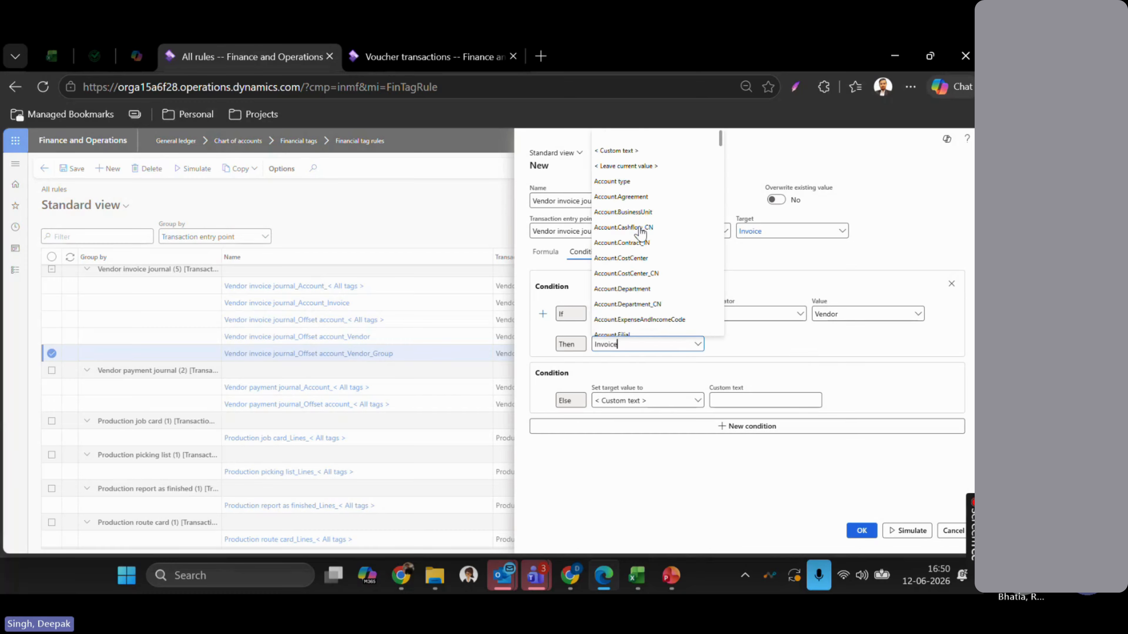
scroll(640, 232, "down", 3)
scroll(640, 232, "up", 2)
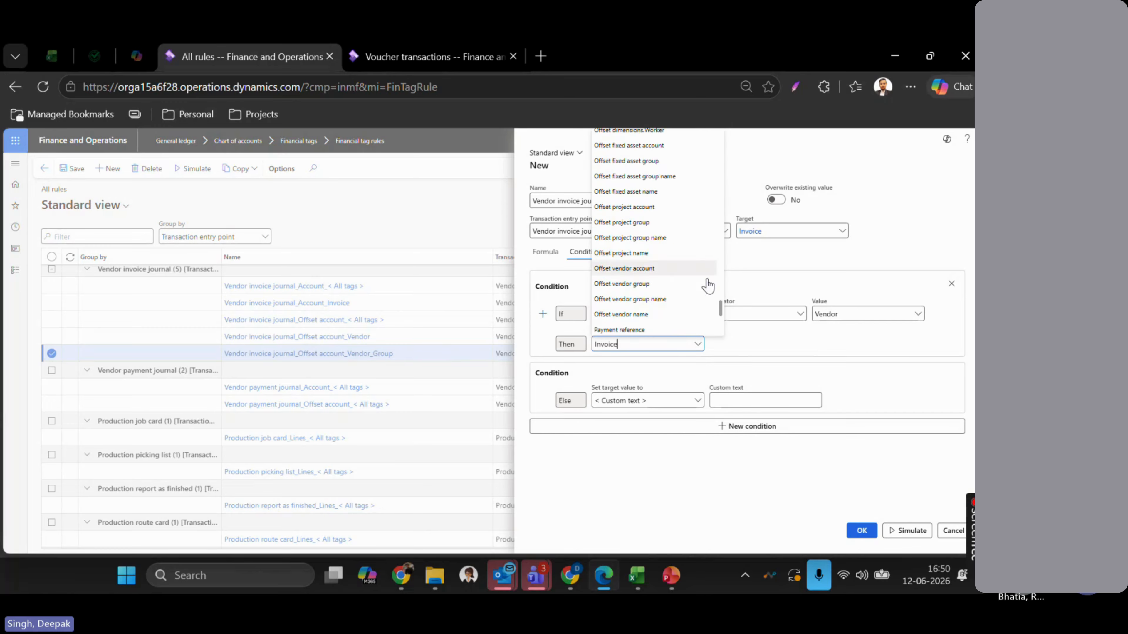
left_click(793, 347)
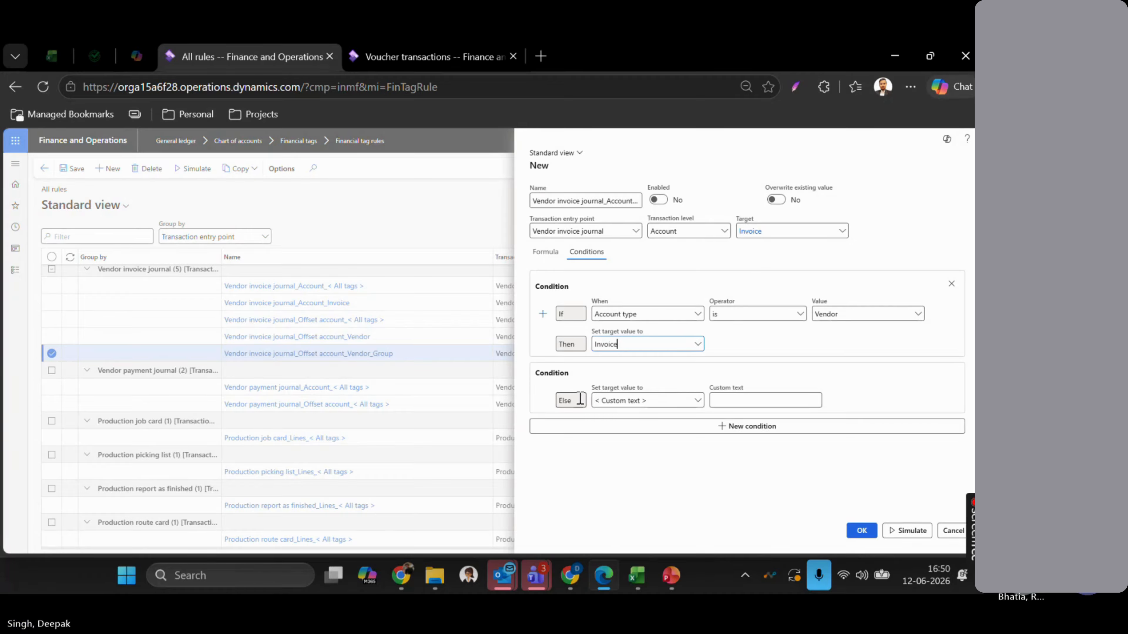
left_click(730, 399)
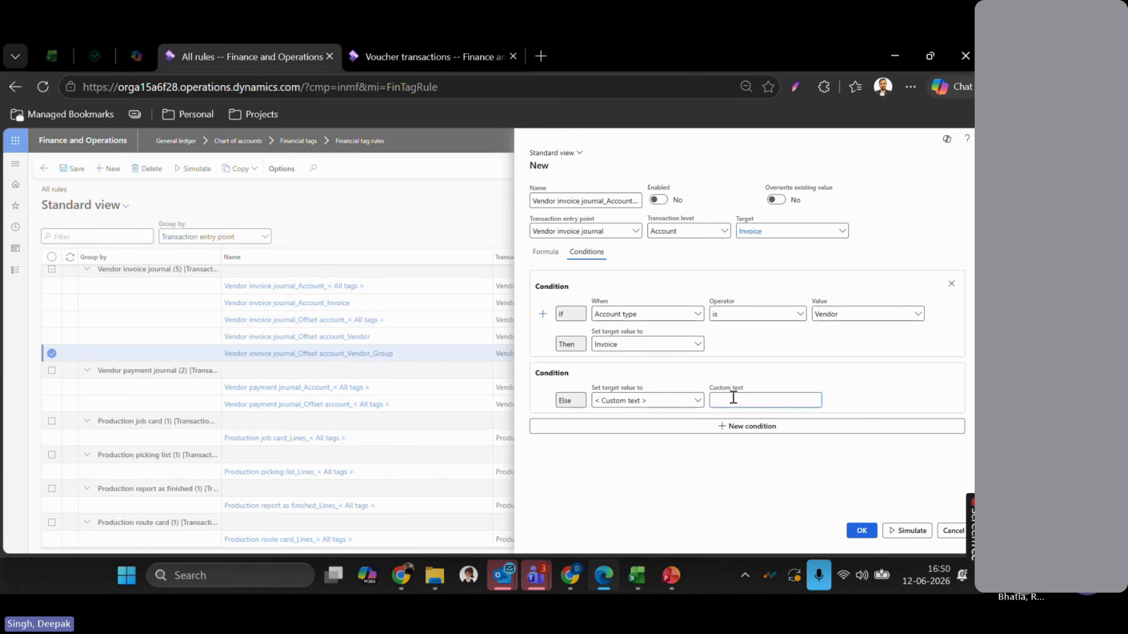
type("Other")
left_click(697, 402)
scroll(667, 335, "down", 10)
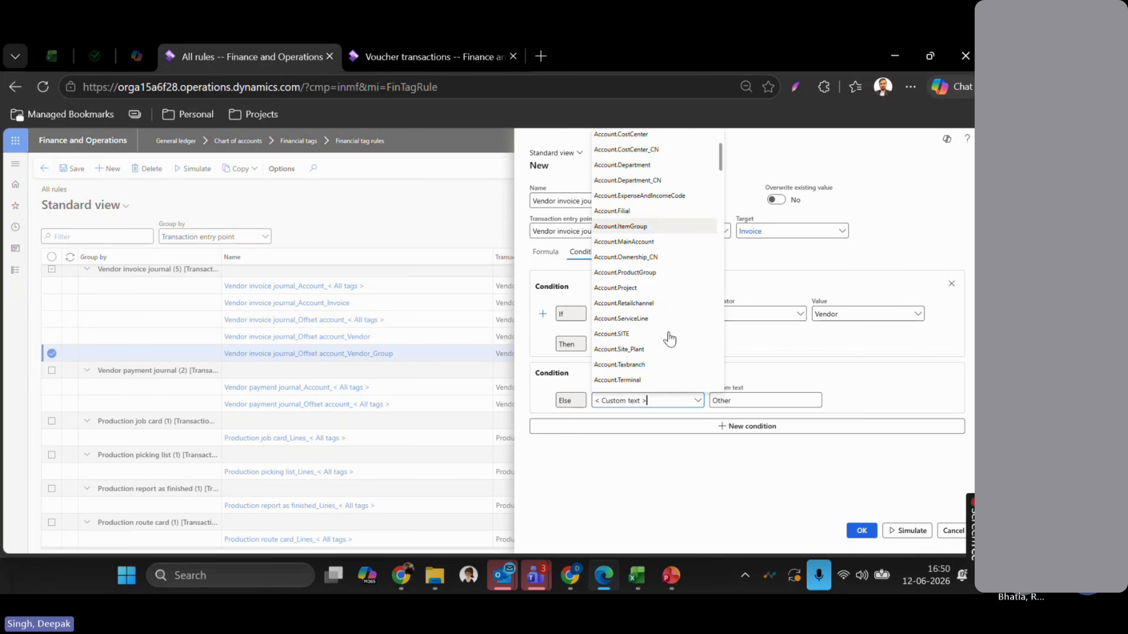
scroll(668, 336, "up", 10)
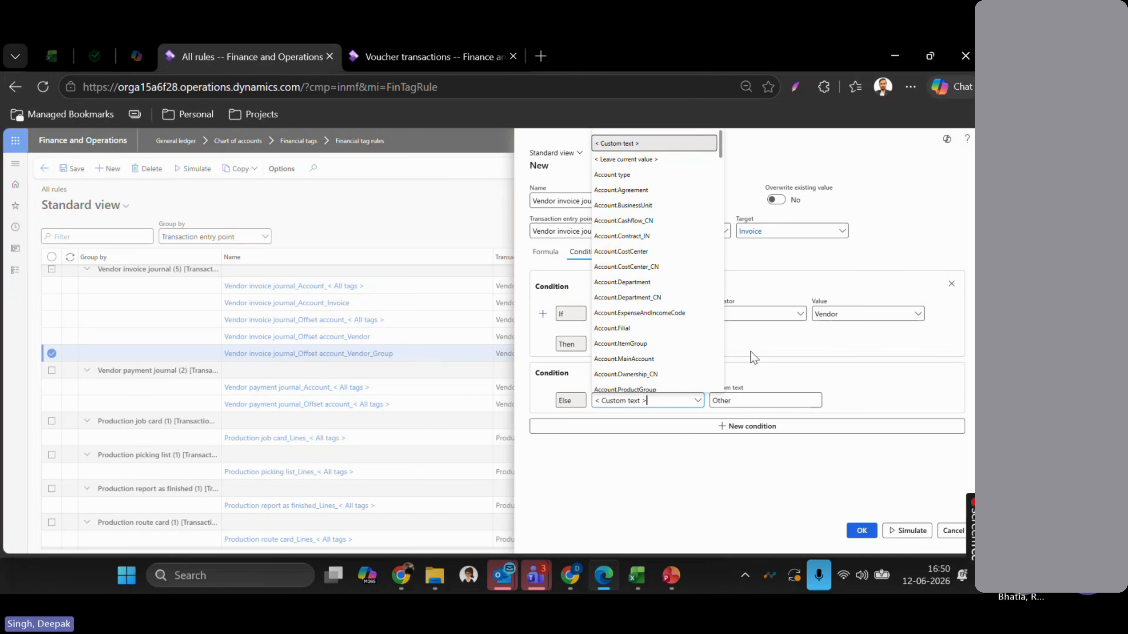
left_click(854, 393)
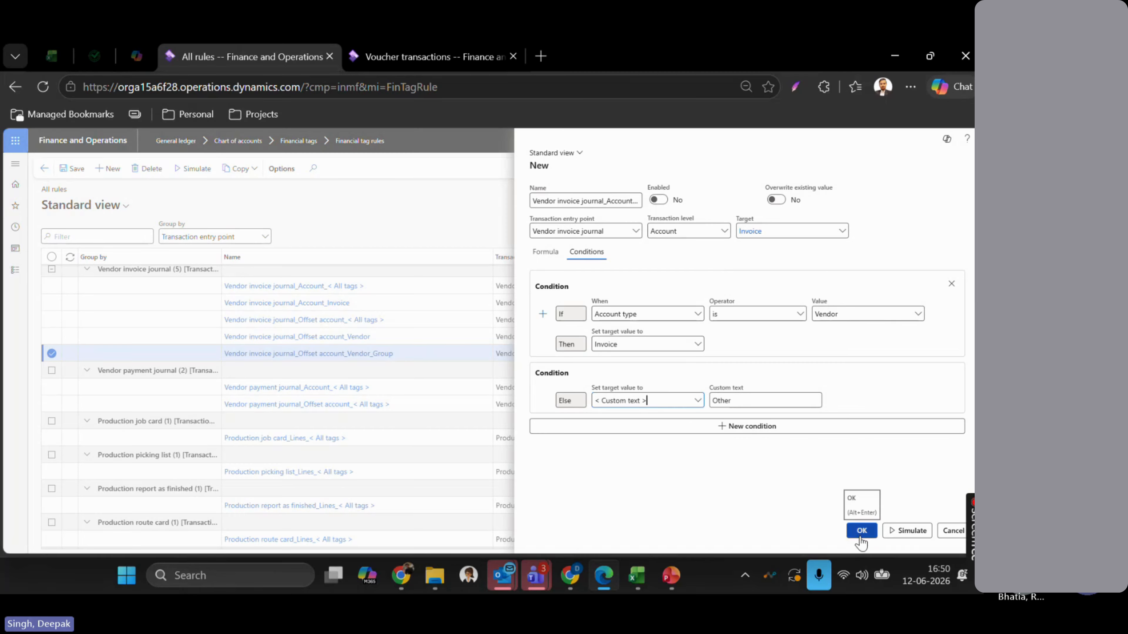
- Simulate the rule, try the Enabled and Overwrite existing value switches, then cancel the duplicate rule
left_click(906, 537)
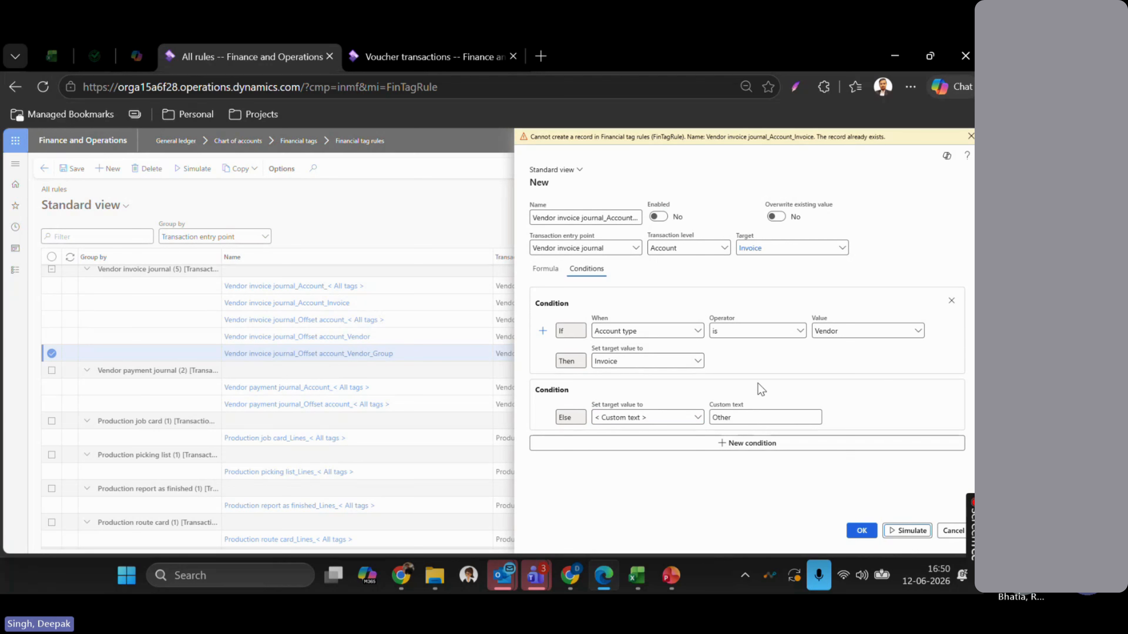
left_click(658, 218)
left_click(777, 217)
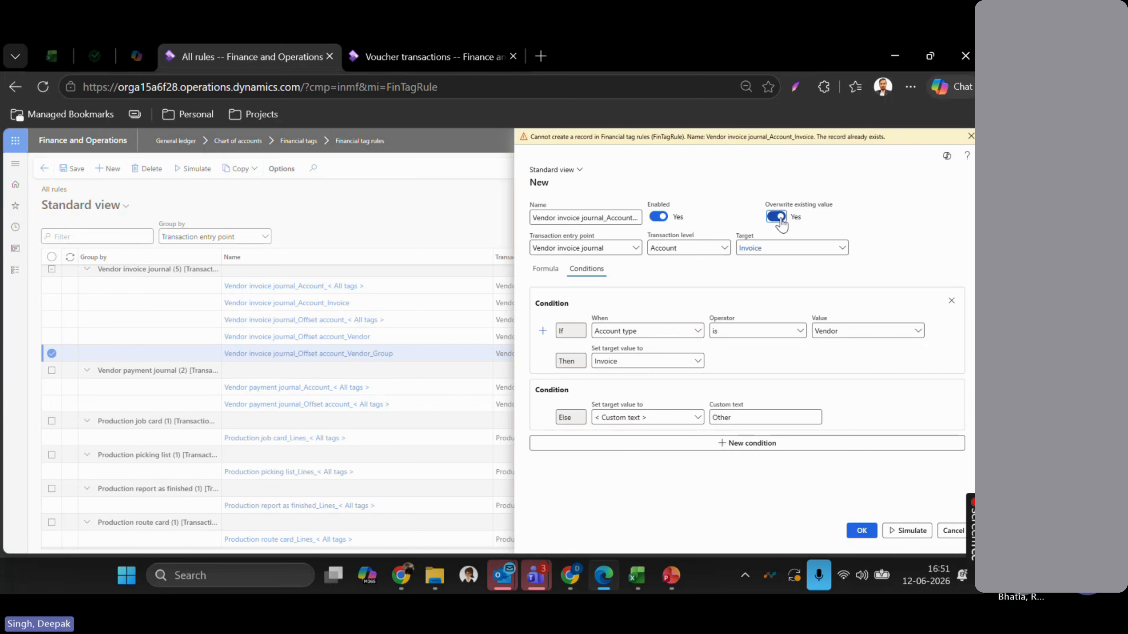
left_click(780, 219)
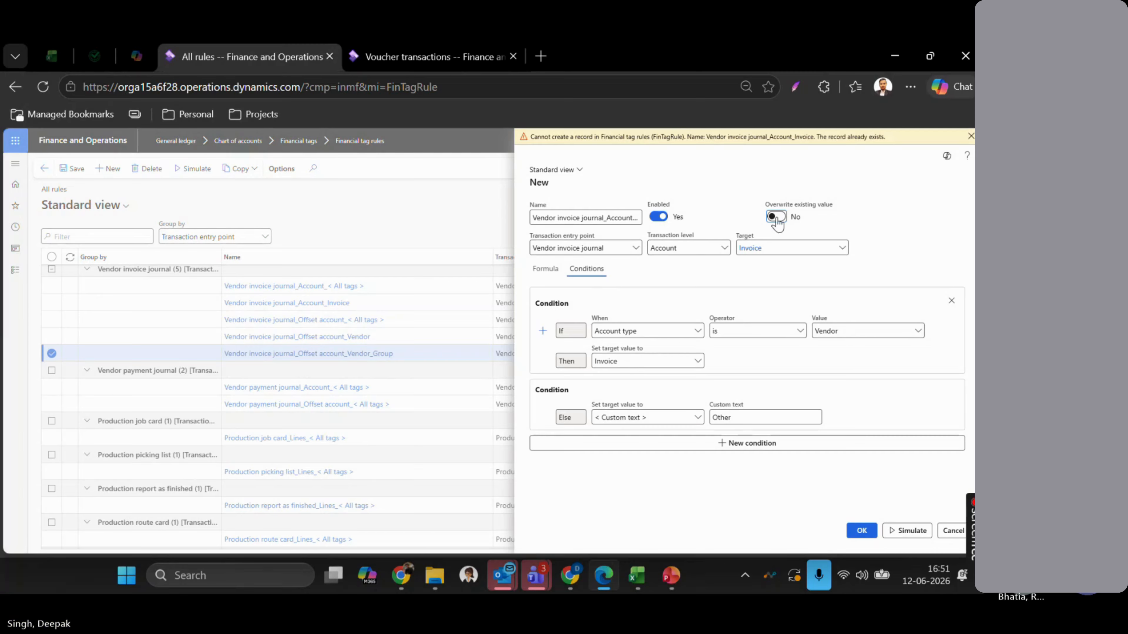
left_click(778, 218)
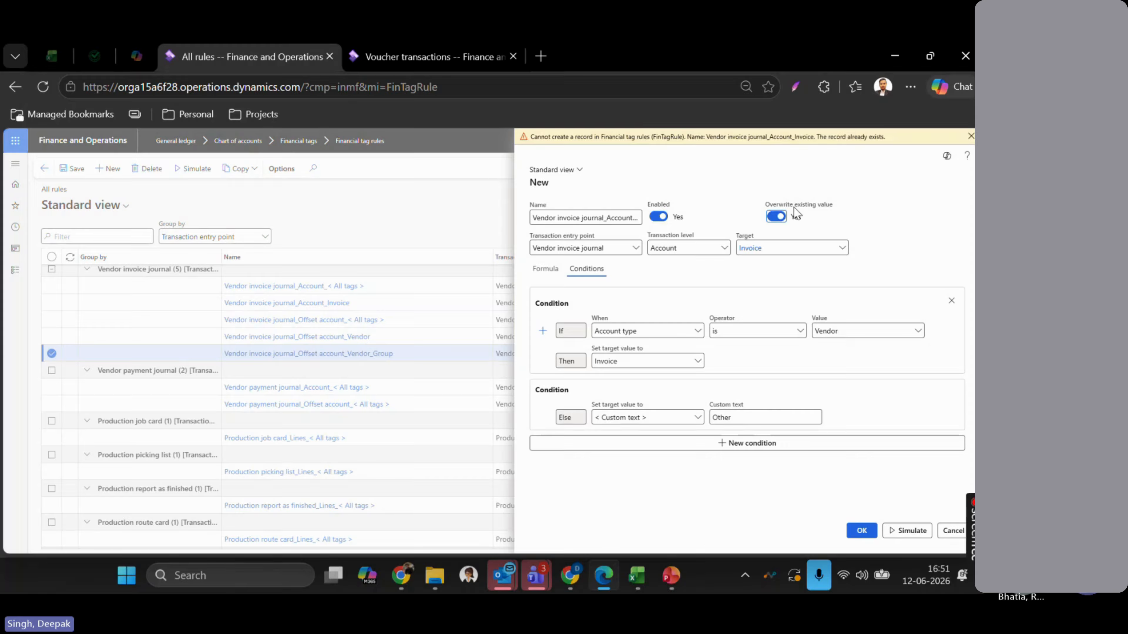
left_click(779, 217)
left_click(662, 217)
left_click(955, 533)
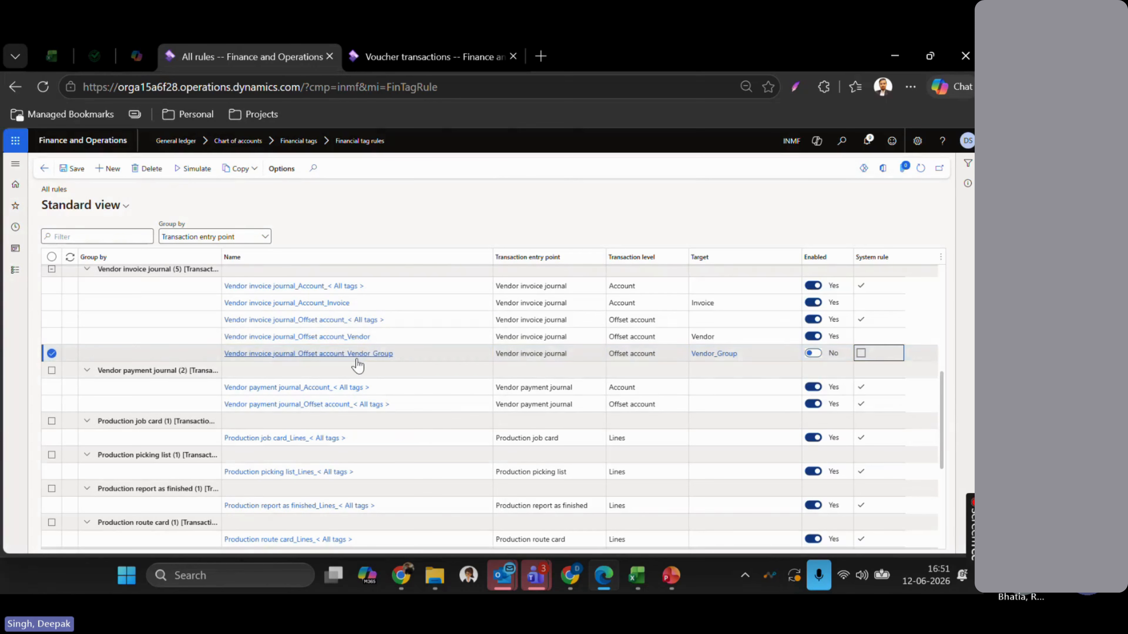
- Open the existing Vendor invoice journal_Account_Invoice rule and review its Vendor-to-Invoice conditions
scroll(356, 360, "up", 1)
scroll(358, 364, "up", 5)
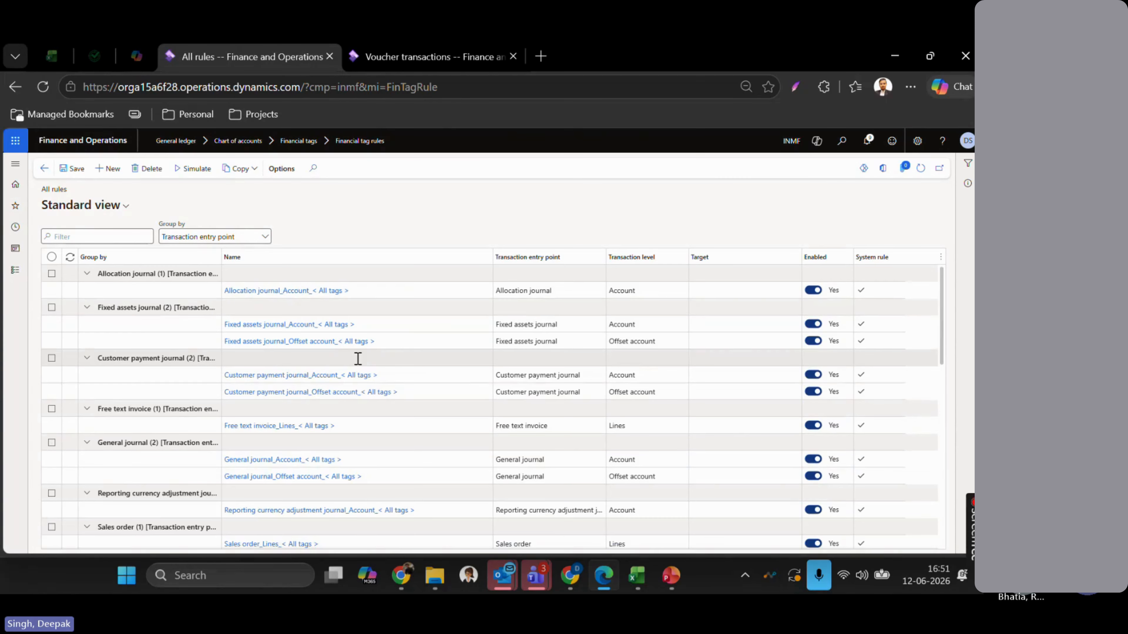
scroll(464, 375, "down", 10)
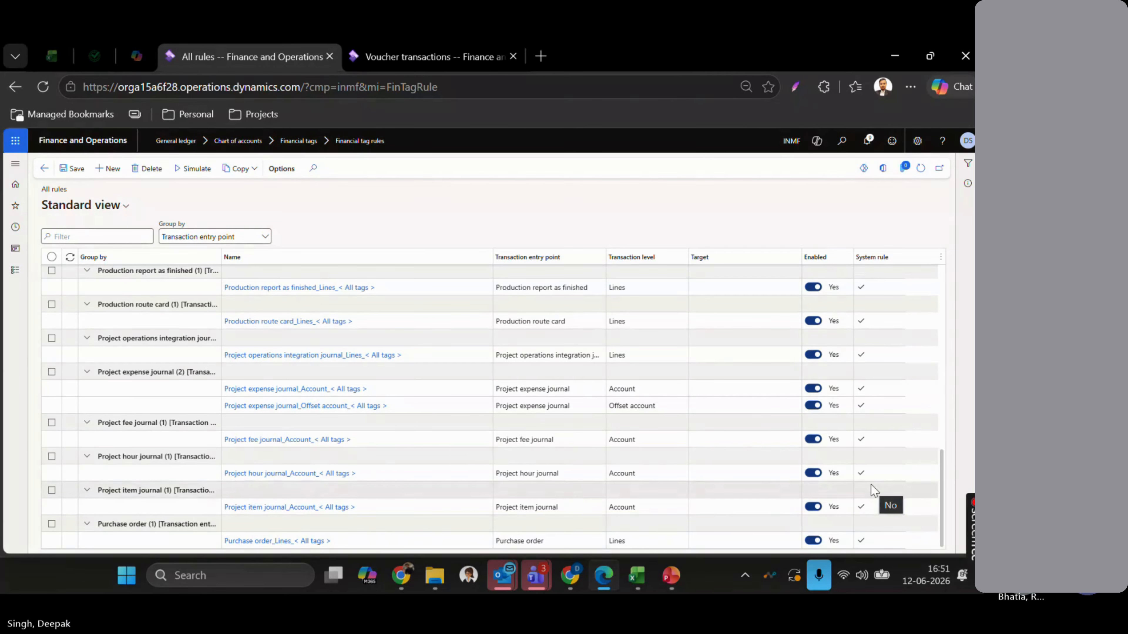
scroll(871, 485, "up", 4)
scroll(879, 433, "up", 1)
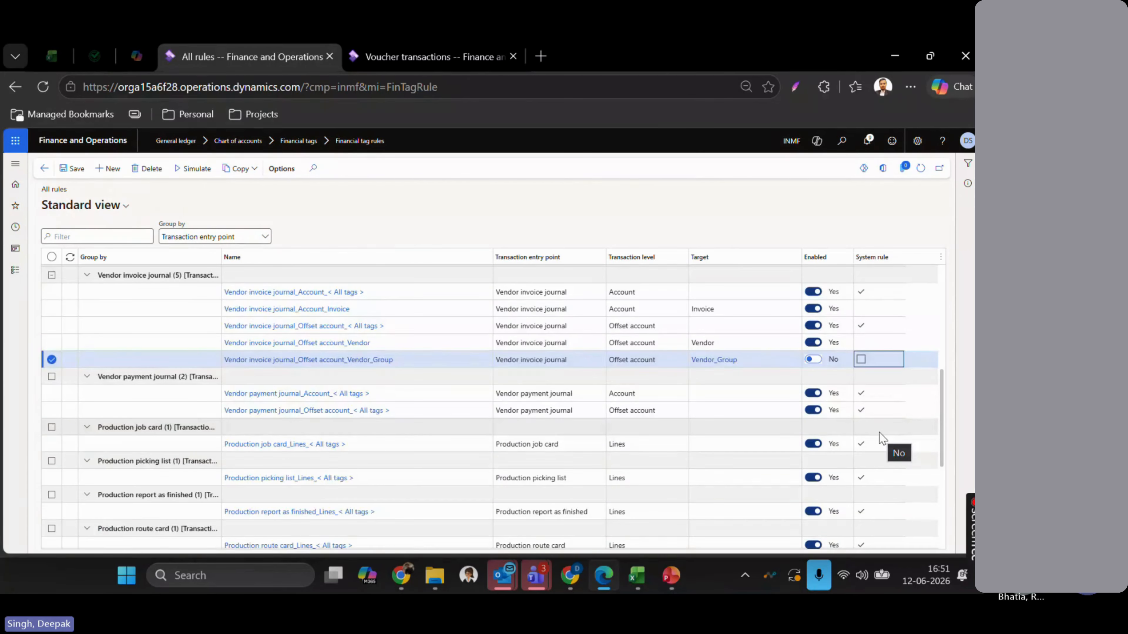
scroll(879, 432, "up", 1)
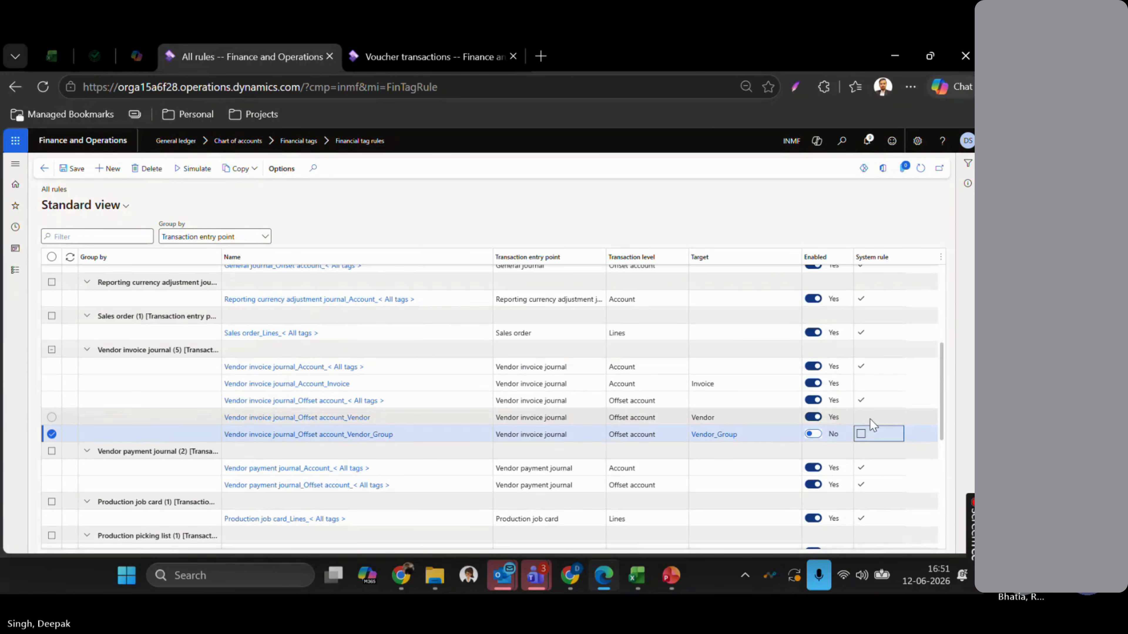
key("Up")
key("Up")
key("Up")
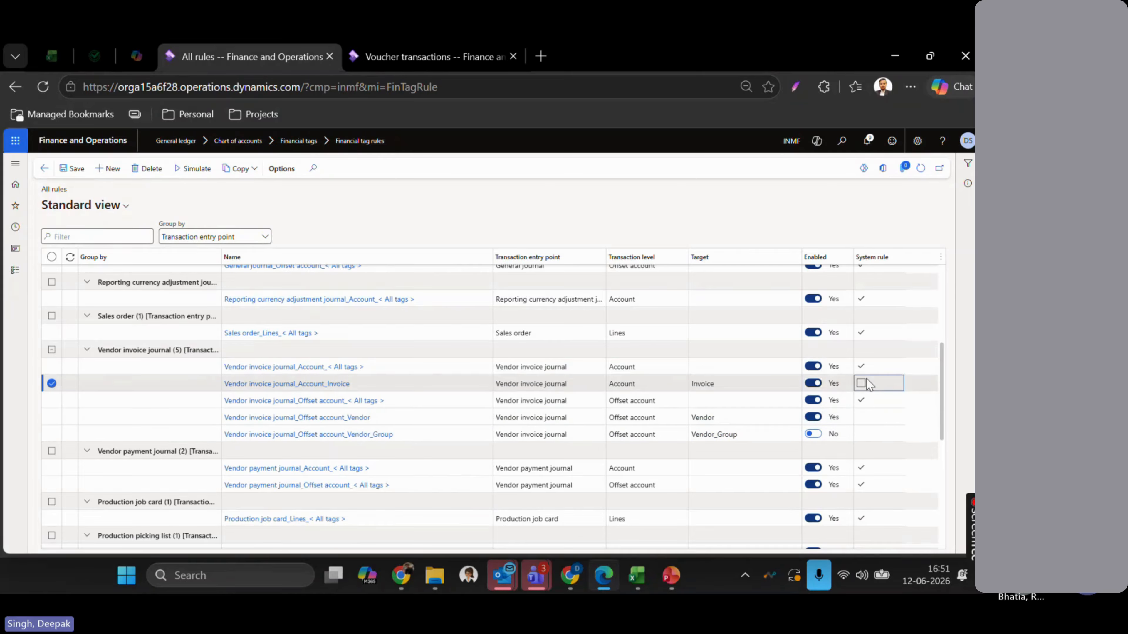
left_click(268, 385)
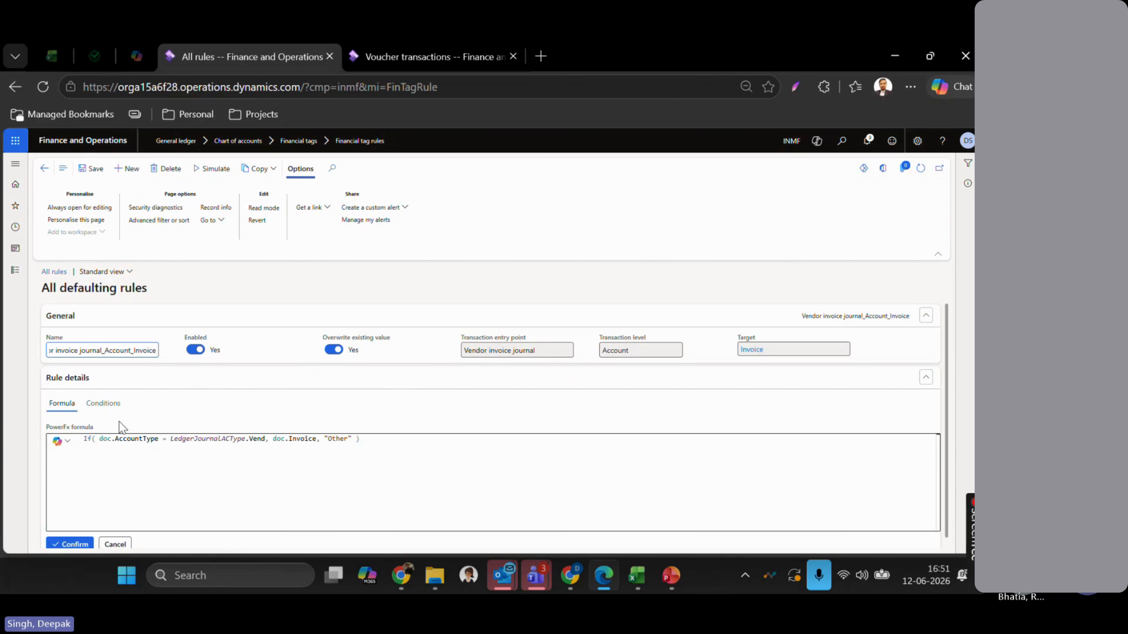
left_click(103, 404)
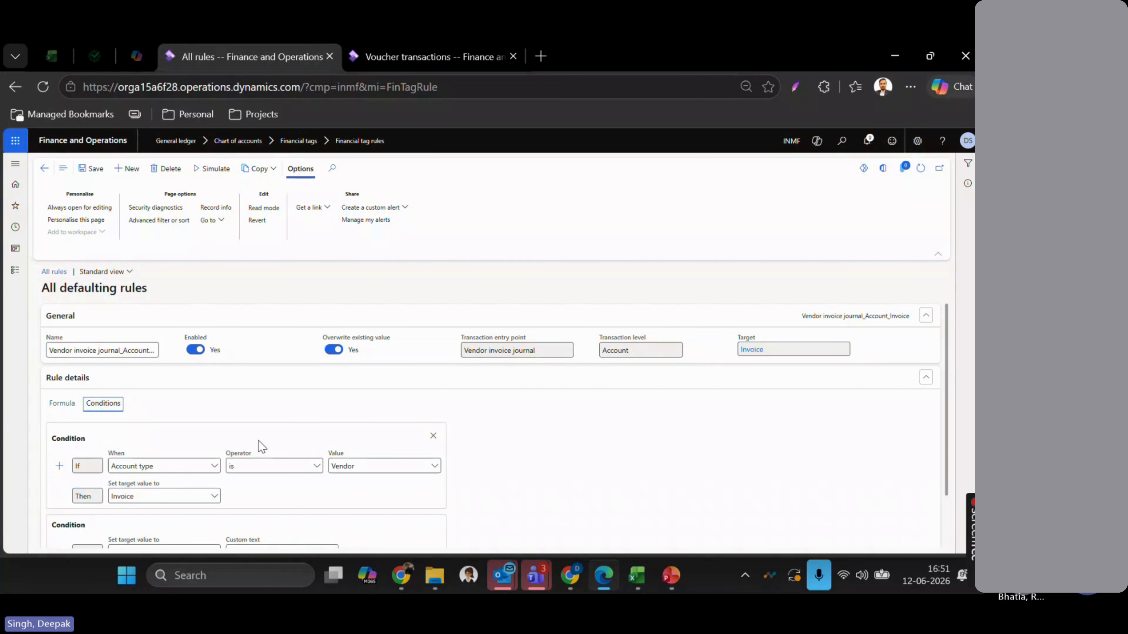
scroll(249, 463, "down", 2)
scroll(355, 454, "up", 2)
key("ctrl+Tab")
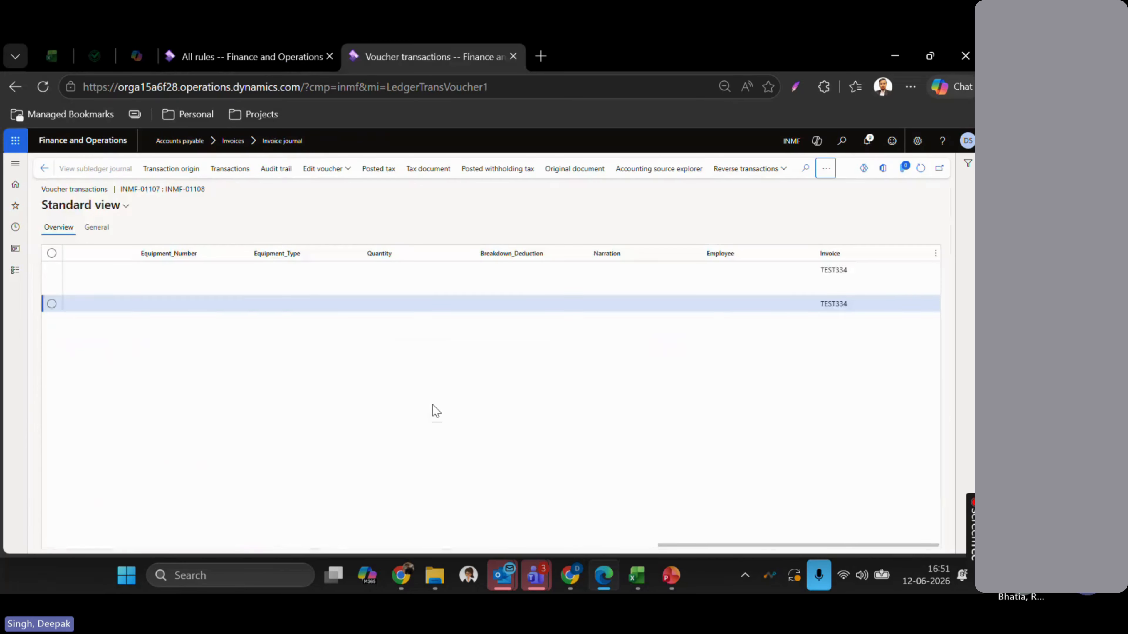
- From Accounts payable, add an InvJ invoice journal described 'Invoice journal - FT rule' and open its lines
left_click(15, 271)
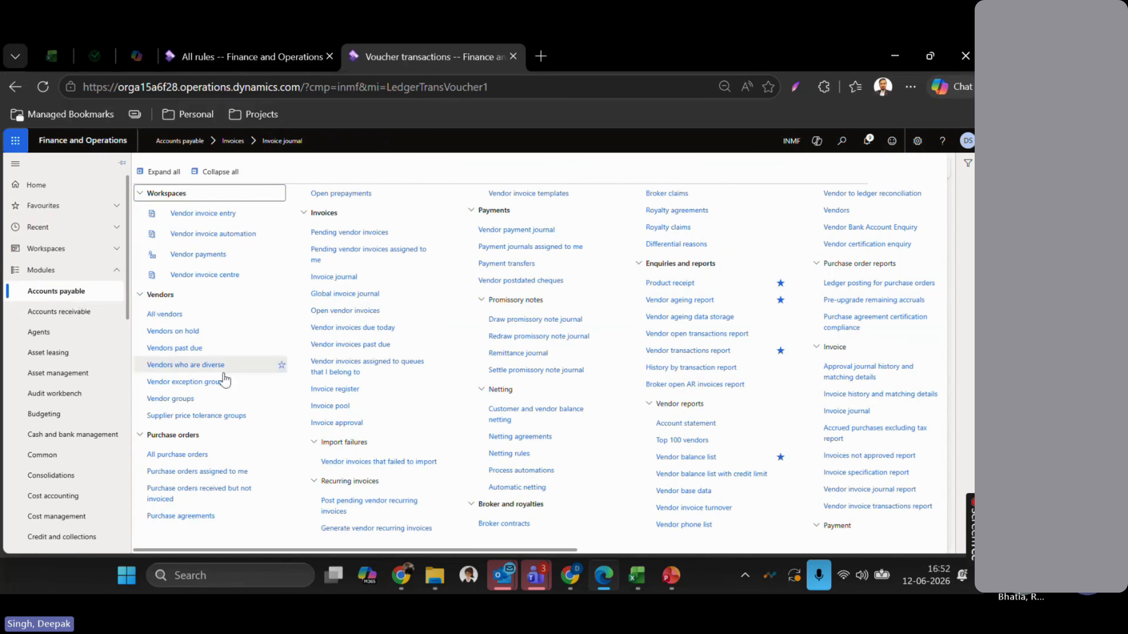
left_click(355, 281)
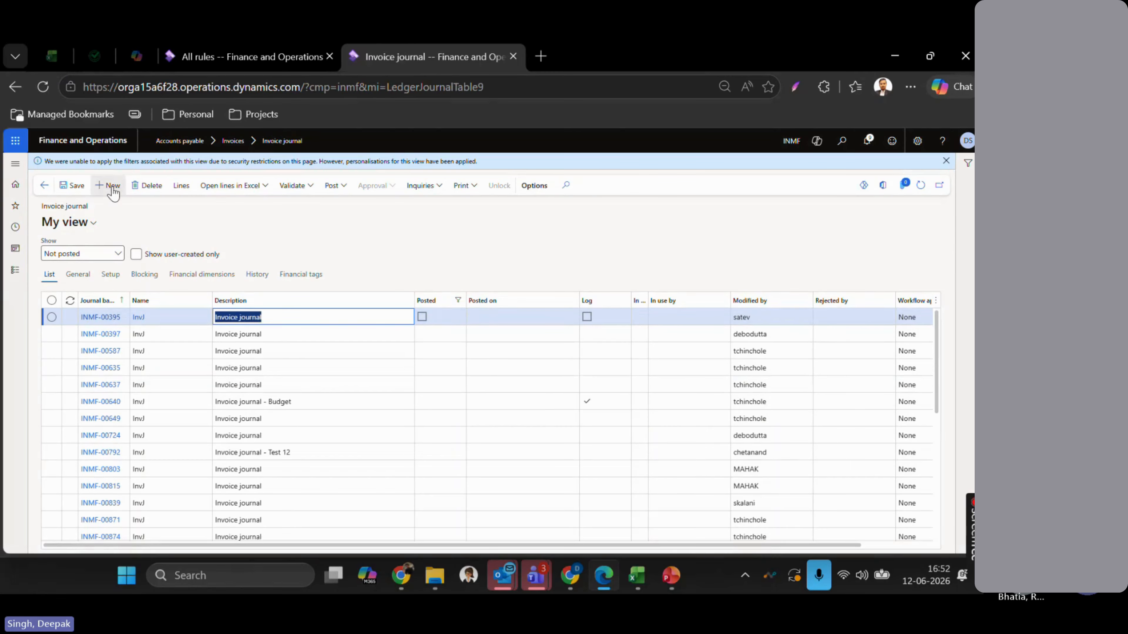
left_click(112, 186)
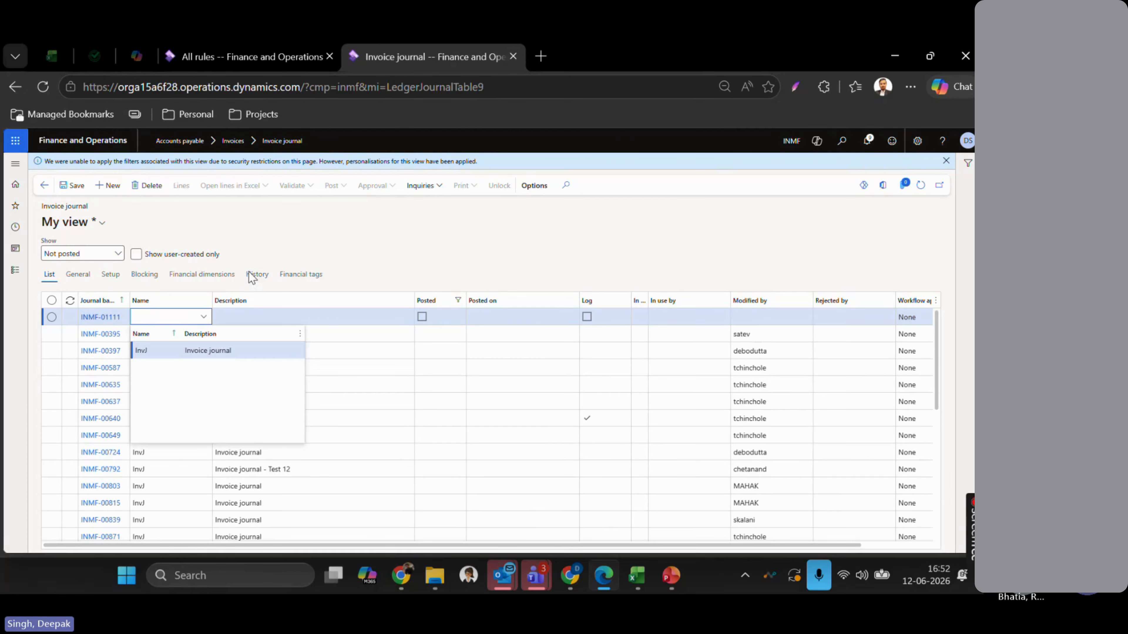
key("Return")
key("Tab")
key("End")
type("- ")
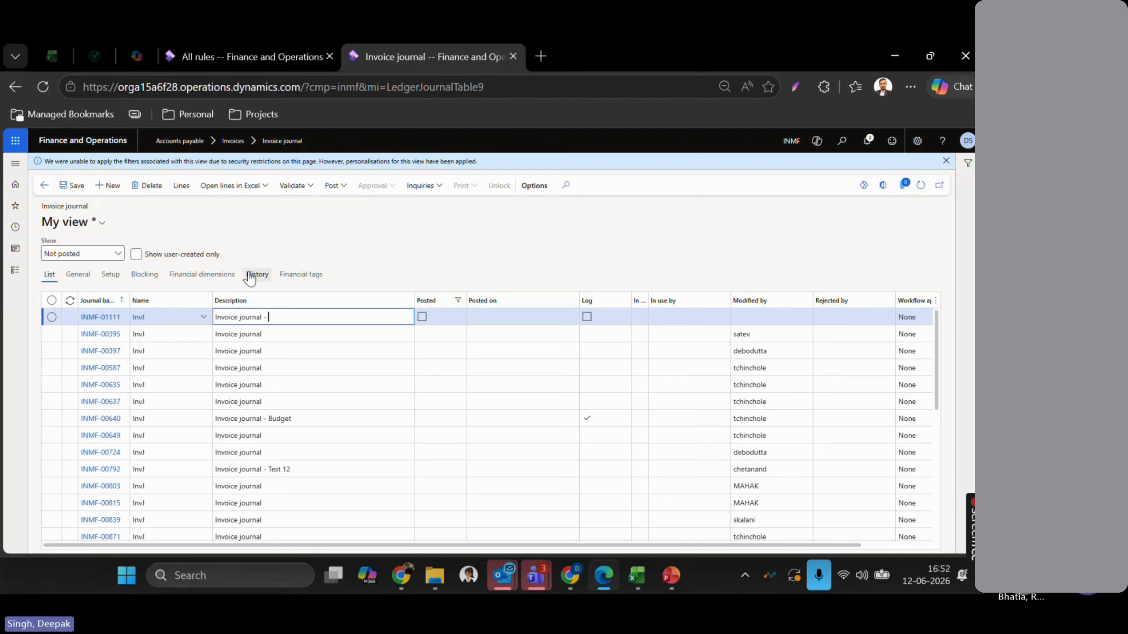
type("FT rule")
left_click(181, 187)
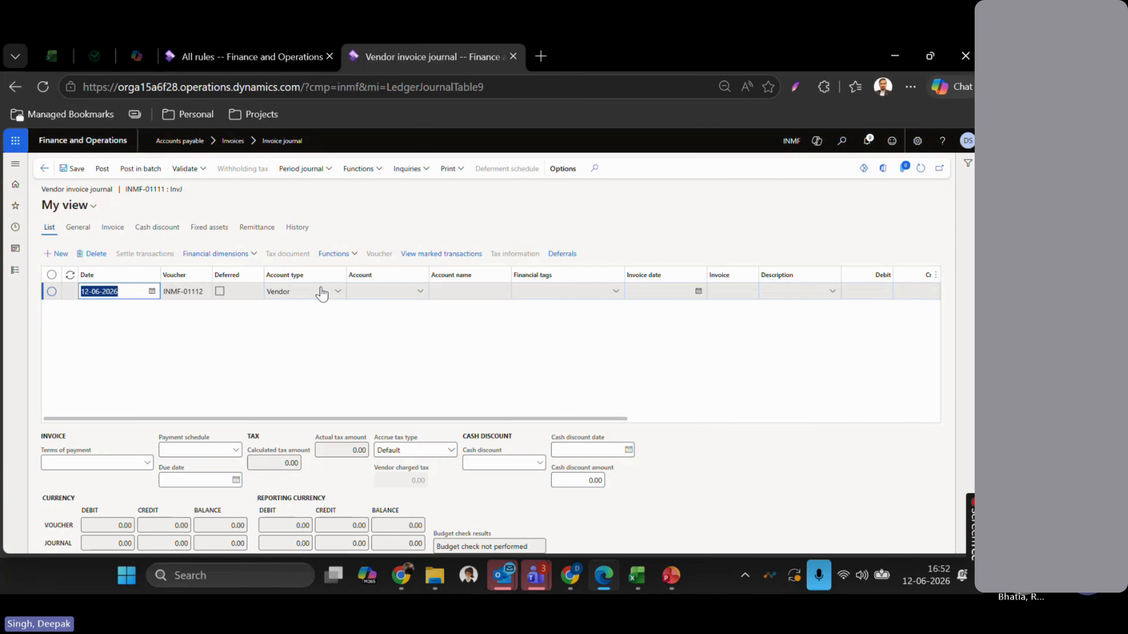
- Check the line's financial tags list, then set the line's vendor account to INMF-000001
left_click(365, 292)
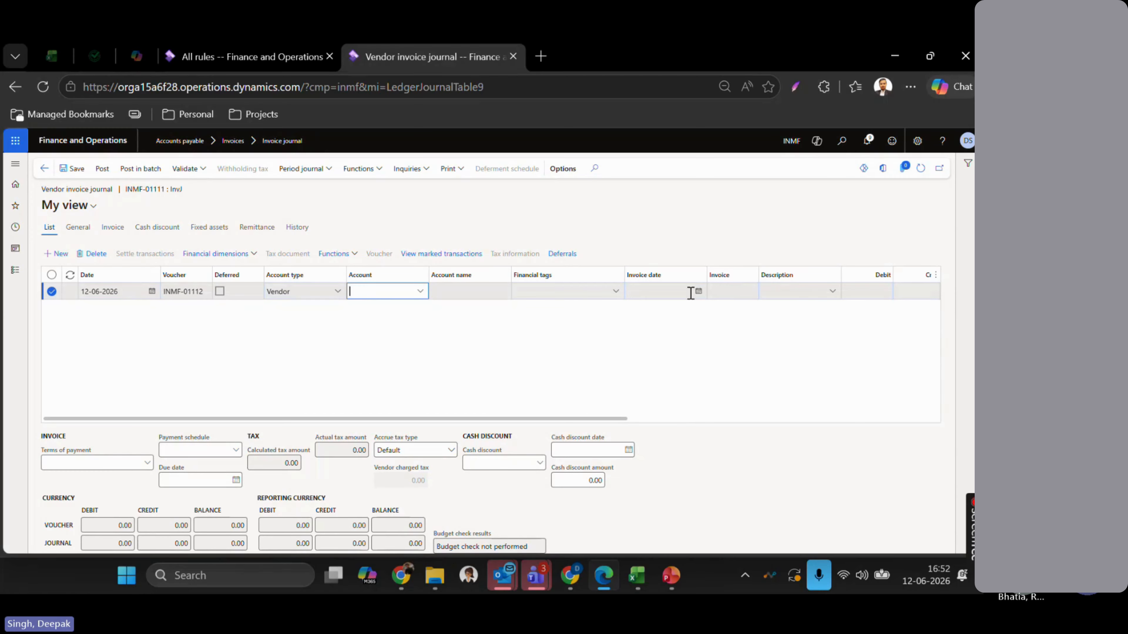
left_click(616, 292)
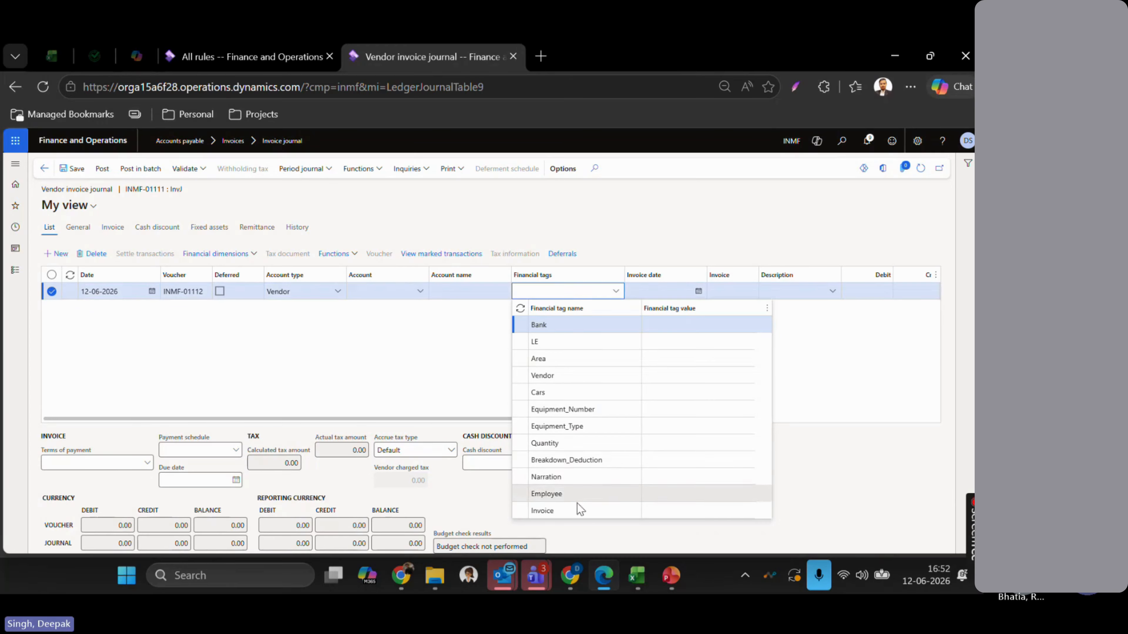
left_click(410, 350)
left_click(377, 289)
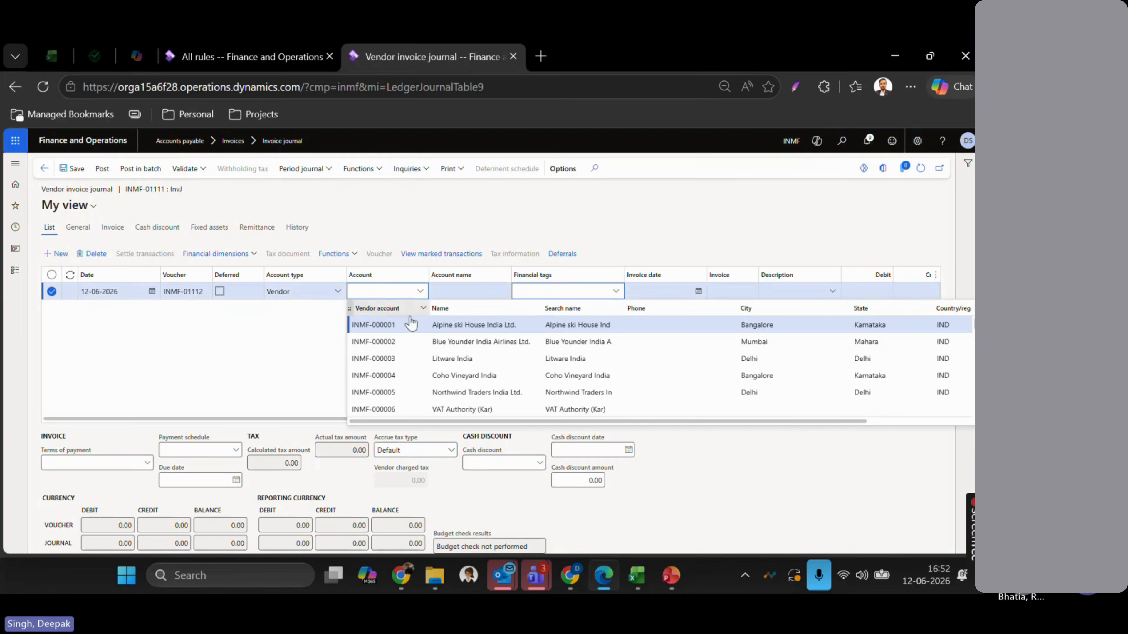
left_click(462, 326)
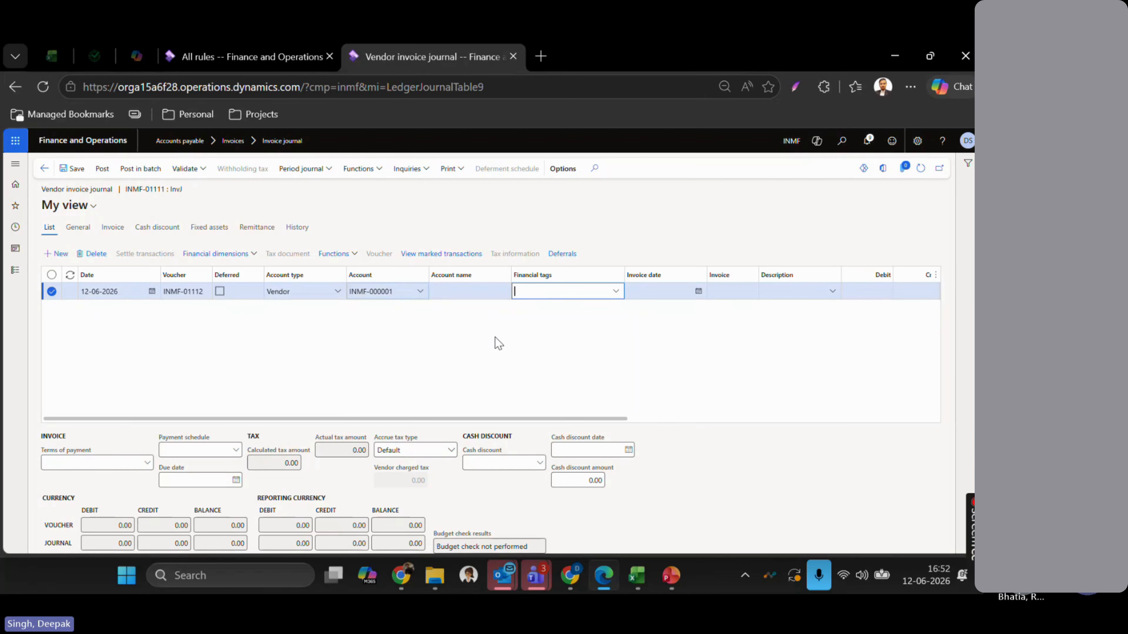
key("Tab")
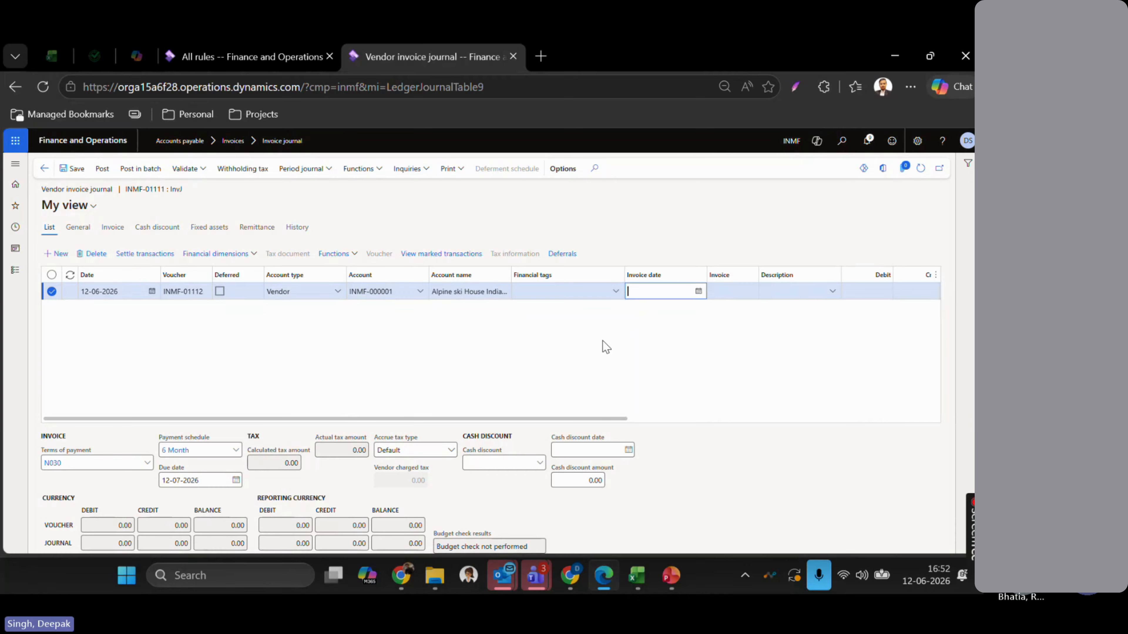
- Enter invoice number INVRULE123 and a 300 credit, moving on to the offset account
key("Tab")
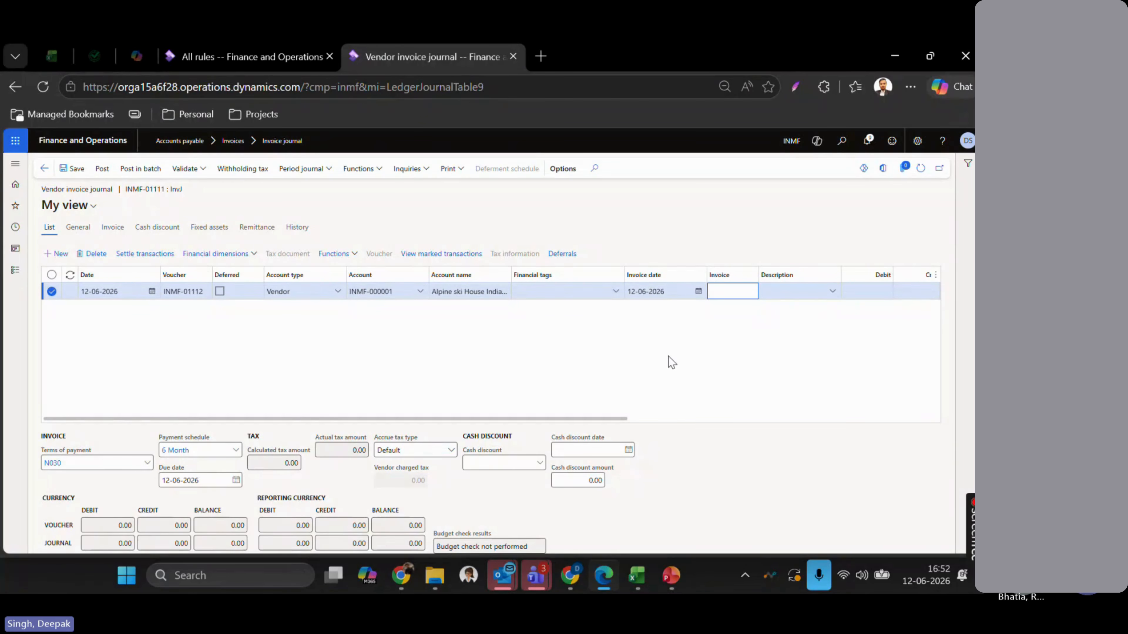
type("INVRULE123")
key("Tab")
key("Tab")
key("Tab")
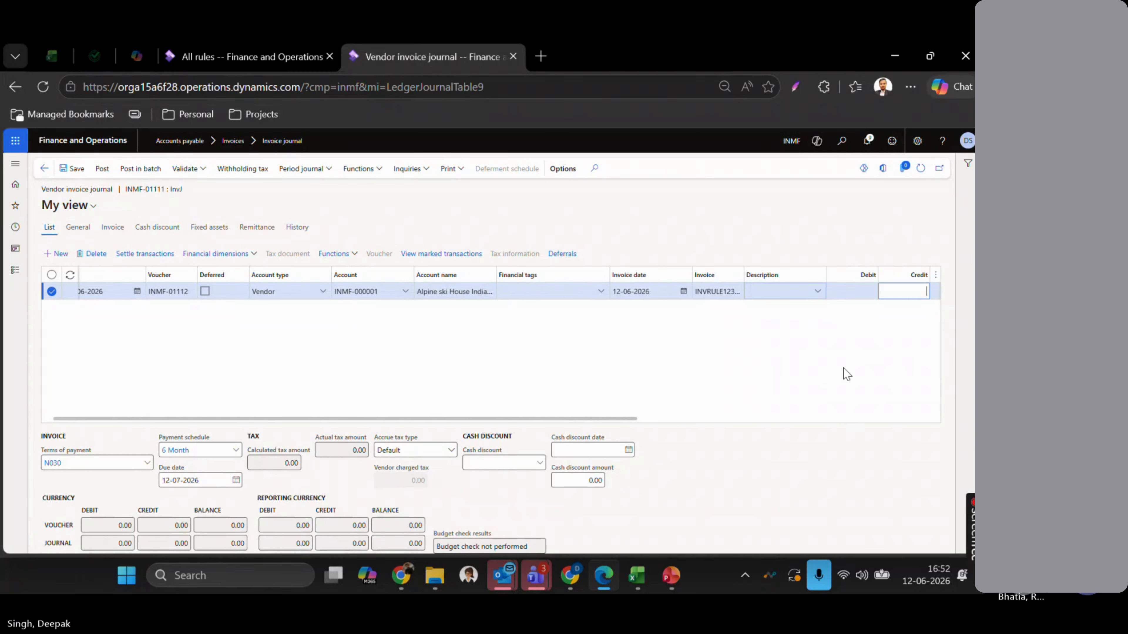
type("300")
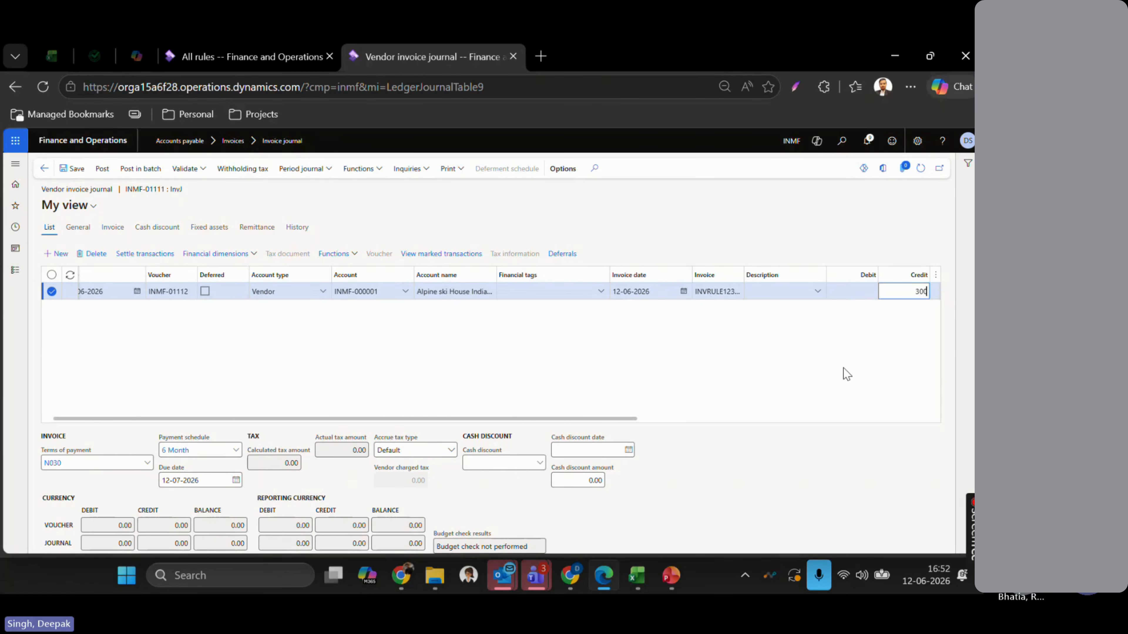
key("Tab")
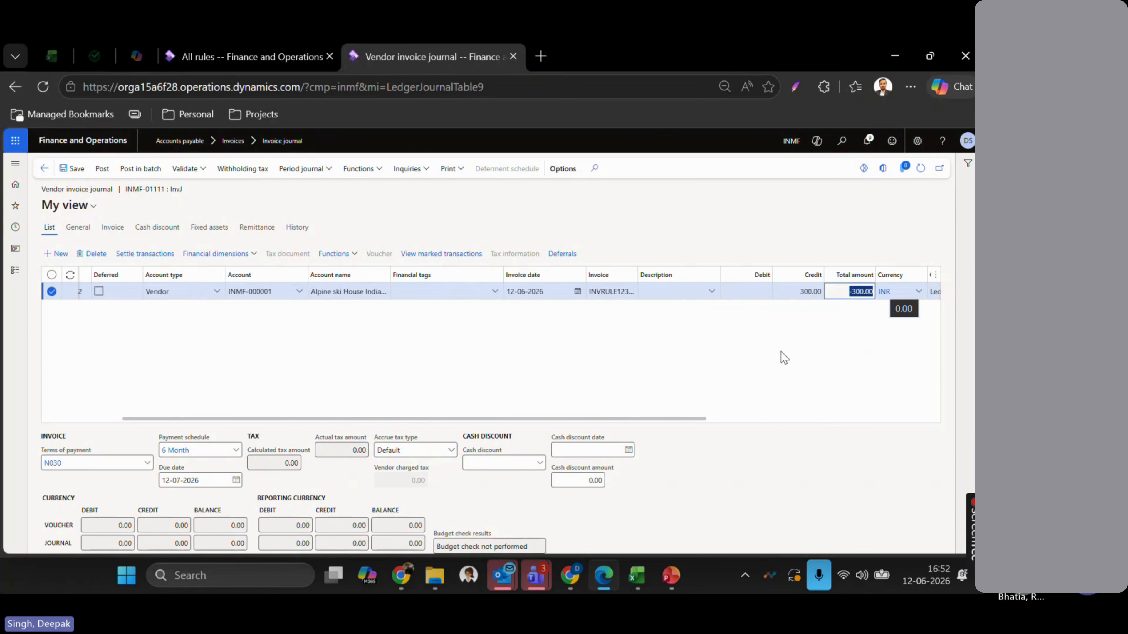
key("Tab")
key("Tab")
key("Tab")
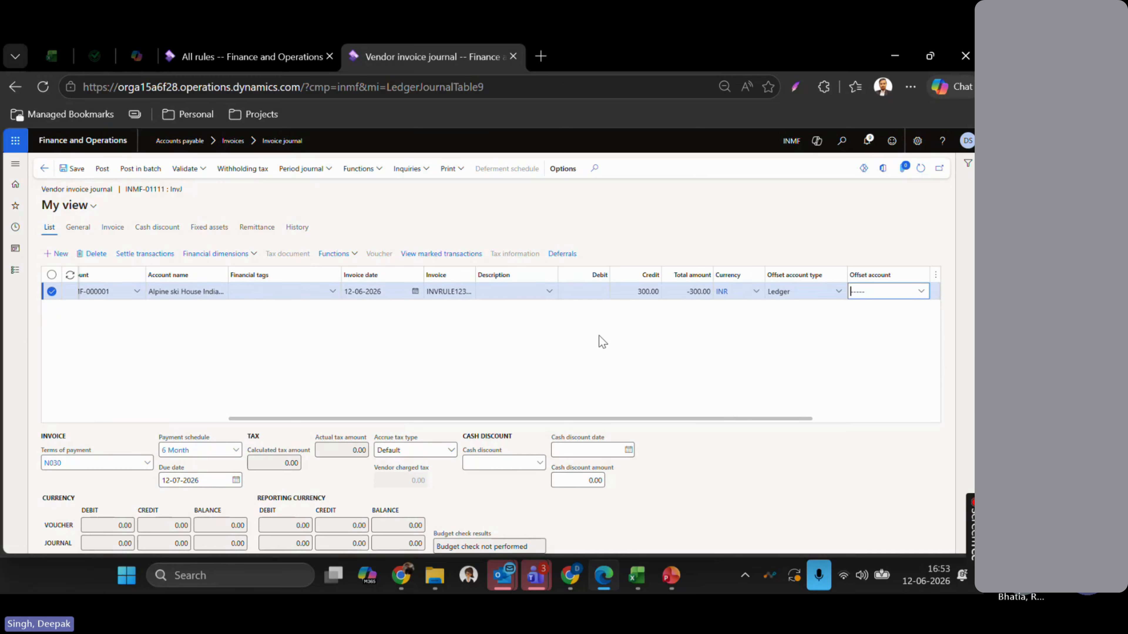
scroll(599, 336, "left", 3)
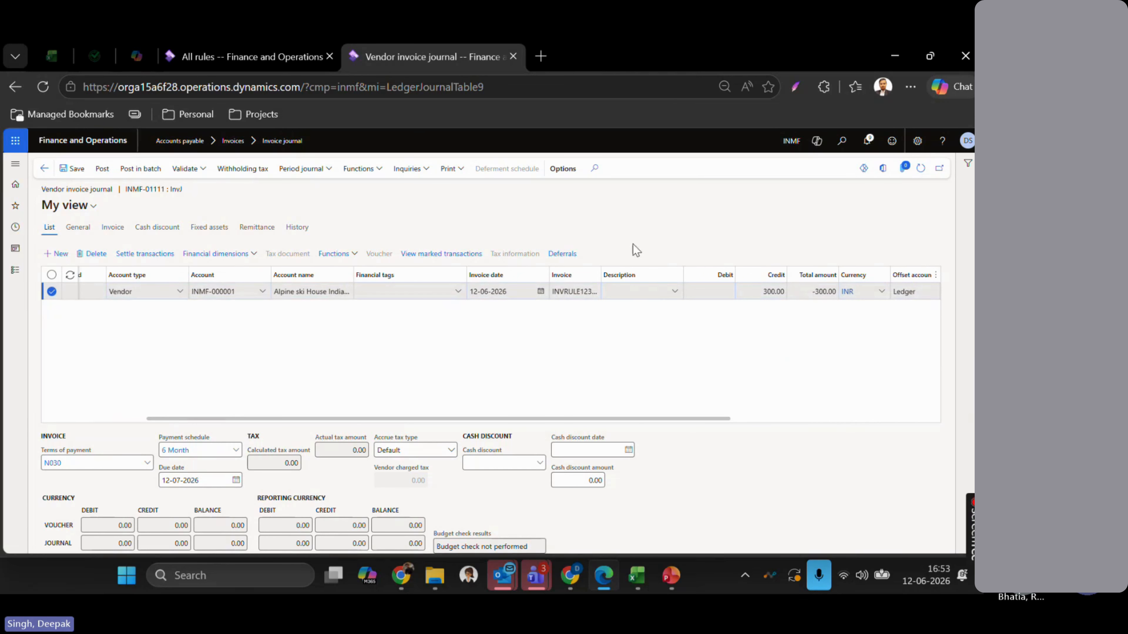
- Refresh the journal, confirm the line's Invoice tag defaulted to the invoice number, and return to the rules
left_click(922, 174)
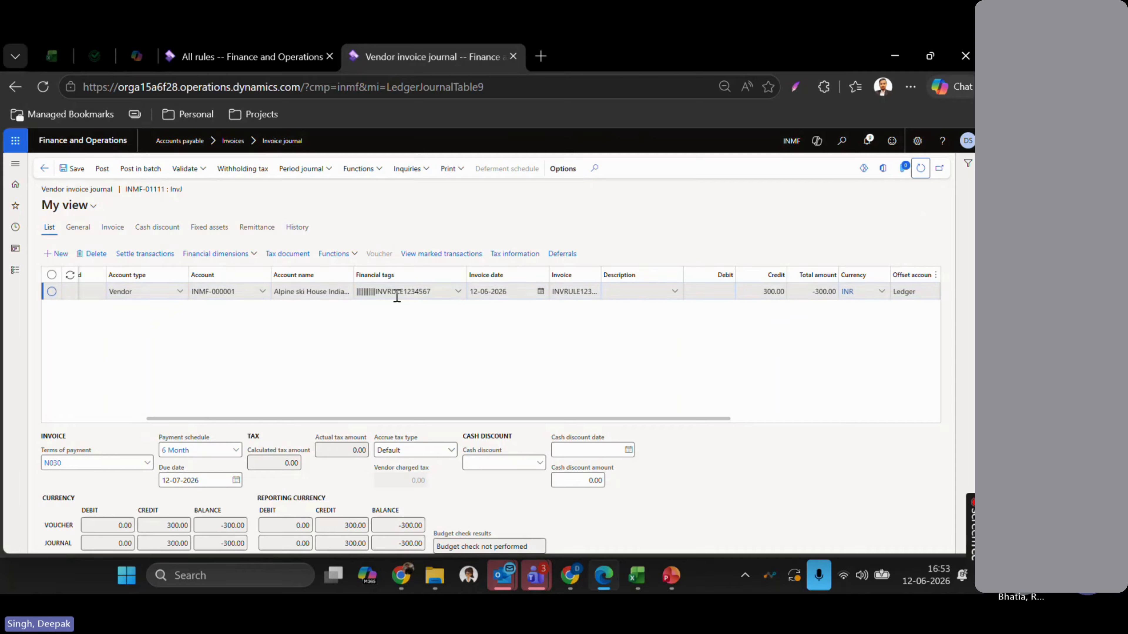
left_click(396, 296)
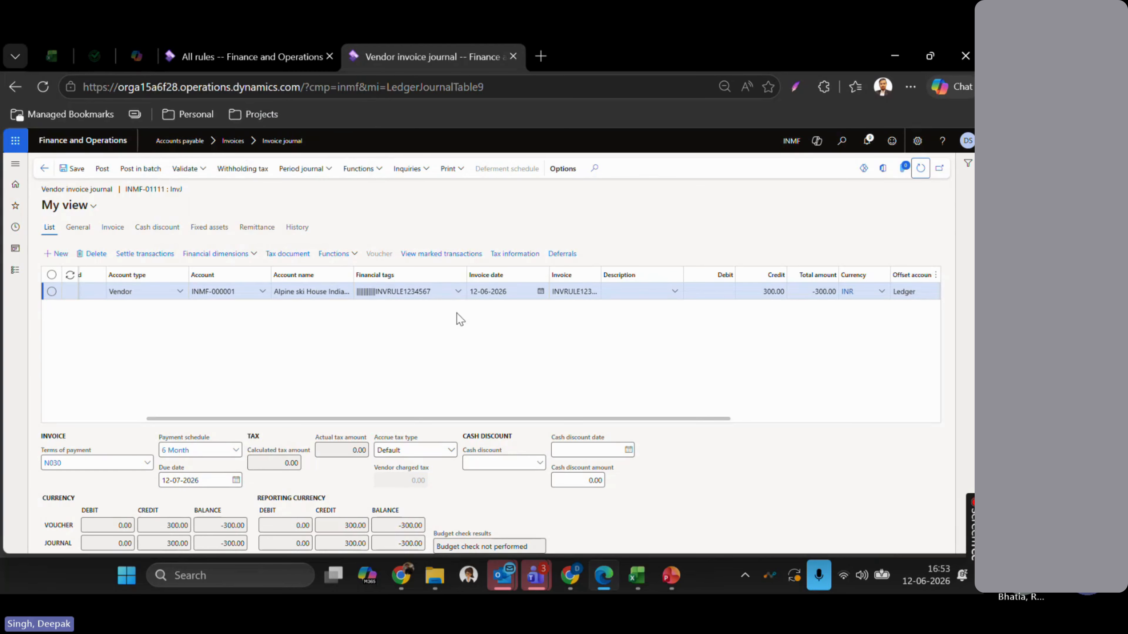
scroll(577, 342, "right", 5)
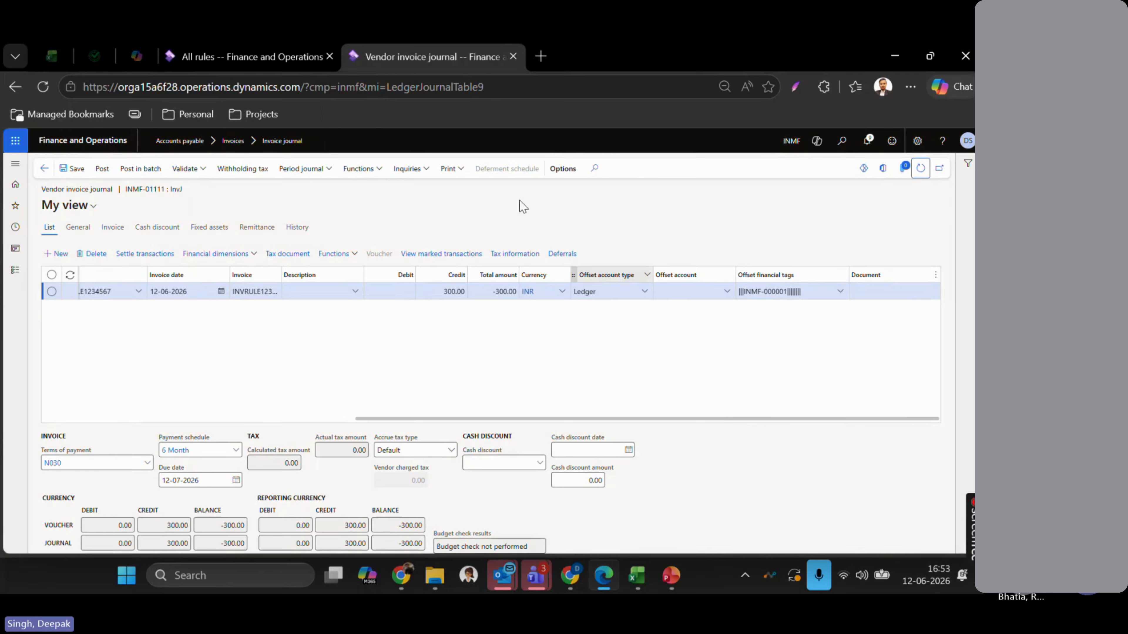
left_click(255, 51)
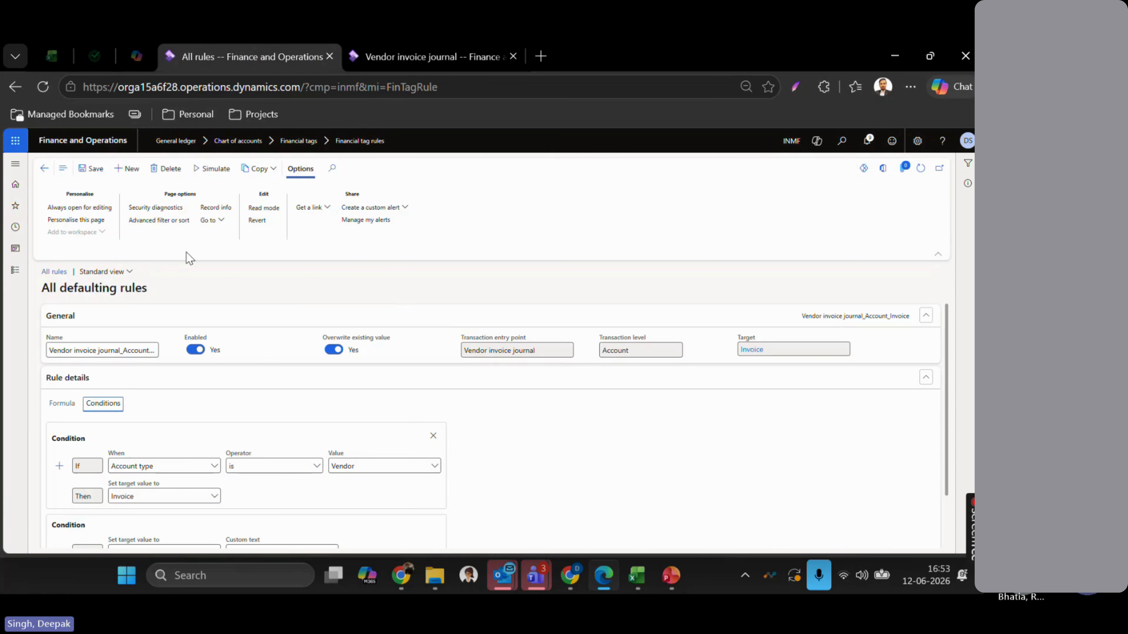
- Select the Offset account_Vendor rule and view its conditions
left_click(54, 271)
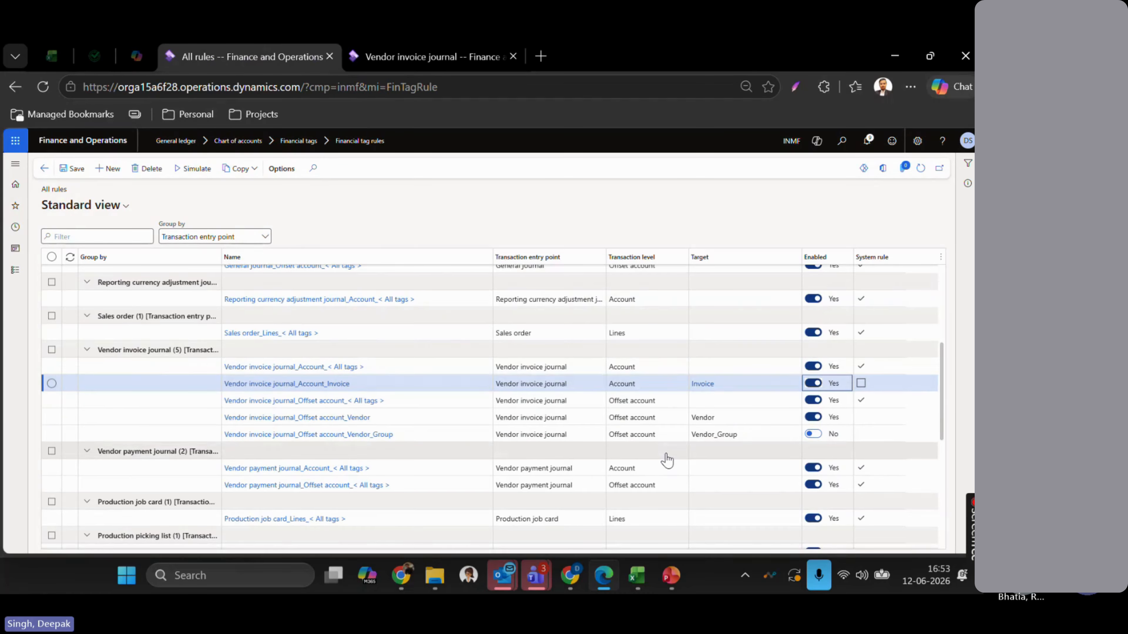
scroll(667, 461, "down", 3)
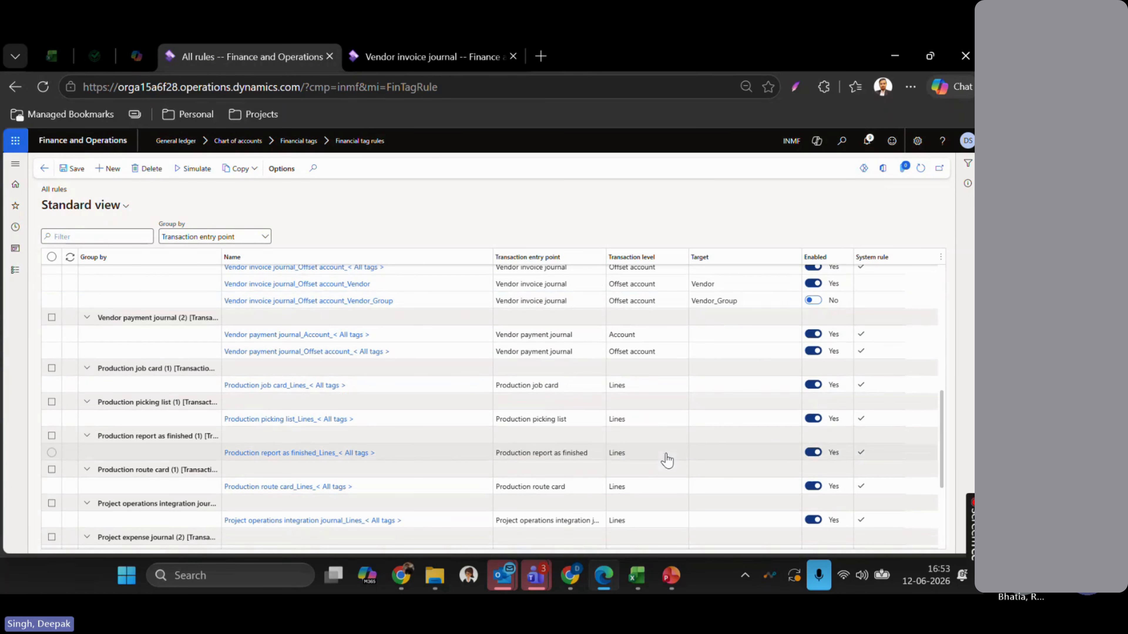
left_click(728, 284)
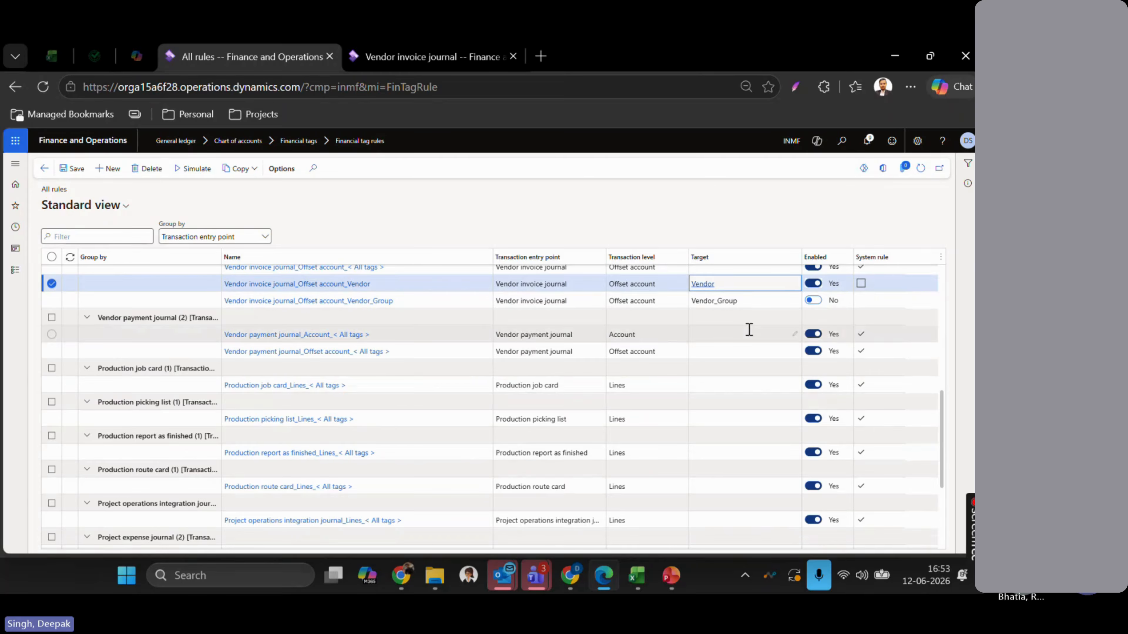
scroll(322, 331, "up", 1)
left_click(321, 330)
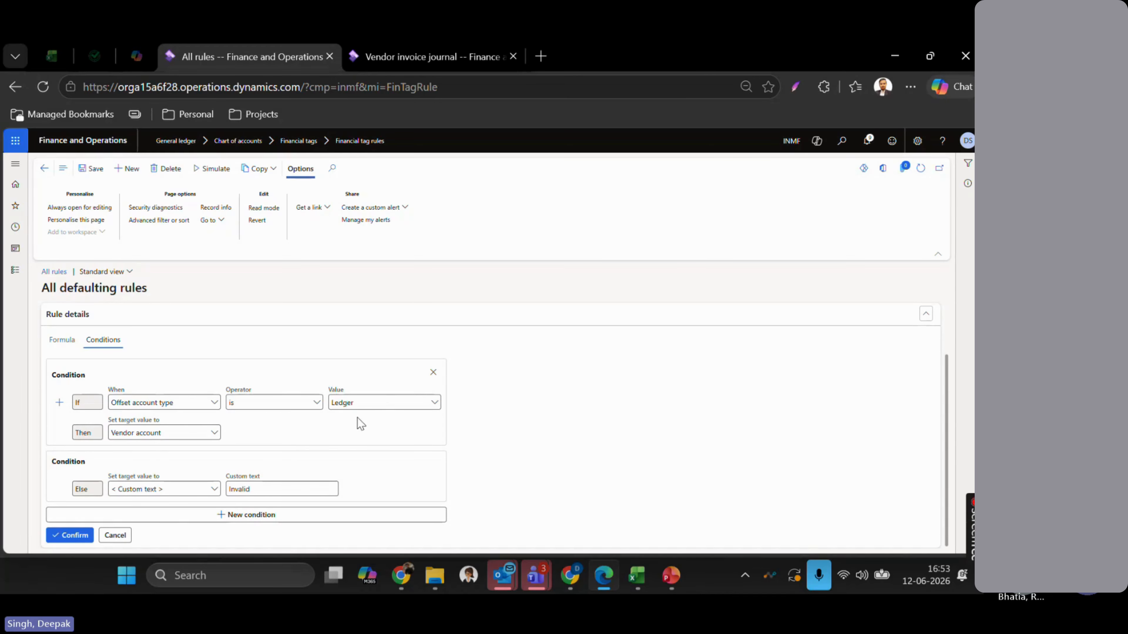
- Compare the journal line's offset financial tags with the rule's Then target values, leaving the rule unchanged
key("ctrl+Tab")
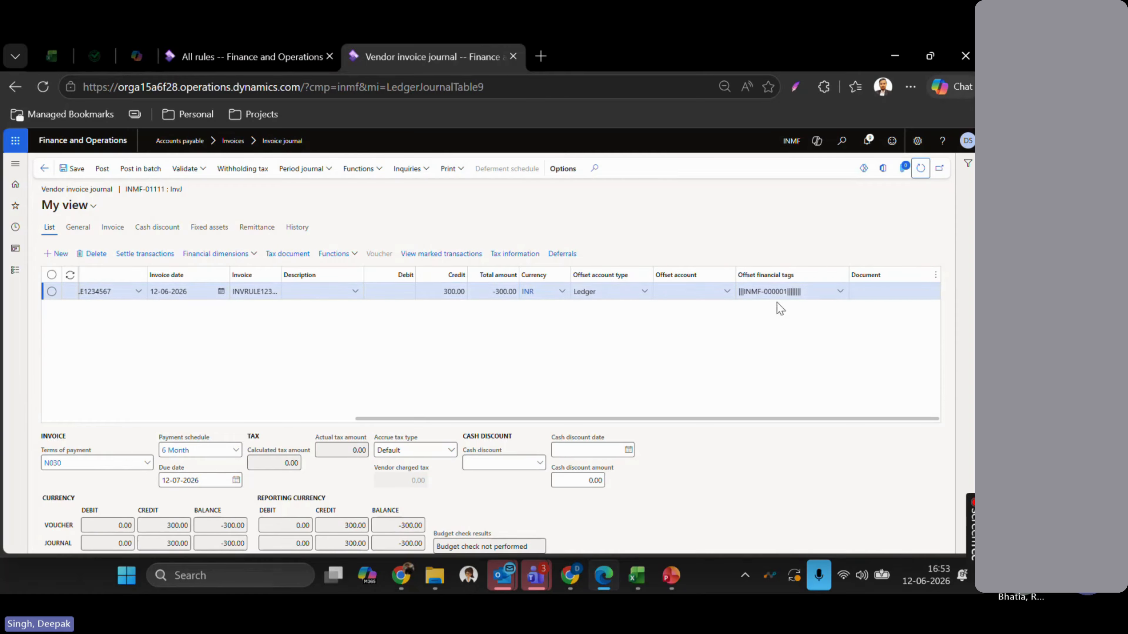
scroll(372, 346, "left", 3)
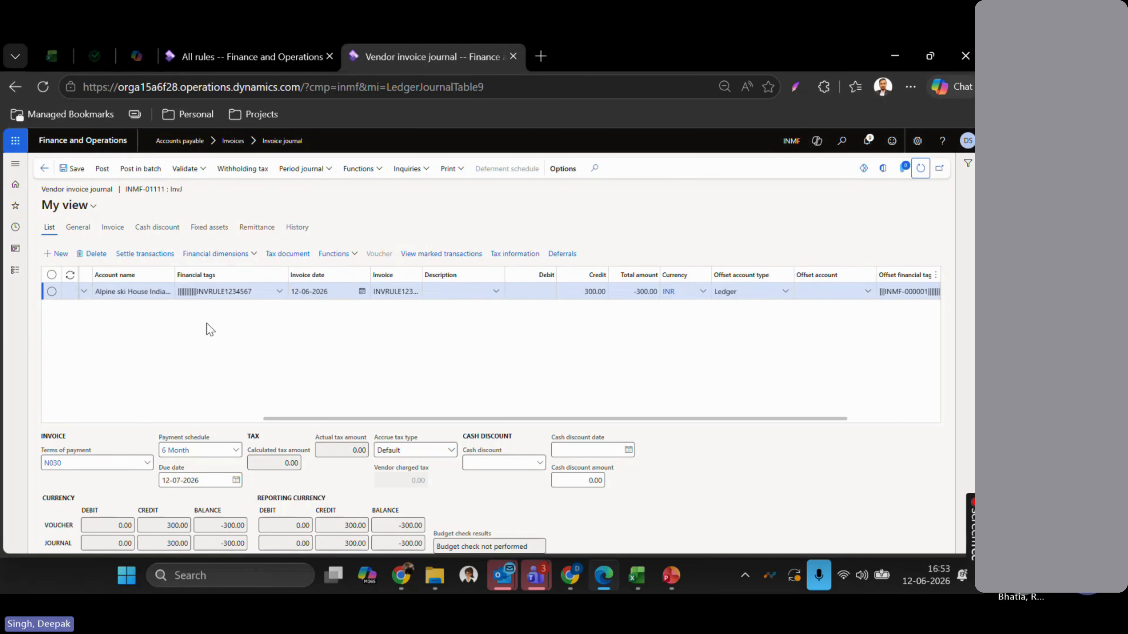
scroll(208, 329, "left", 2)
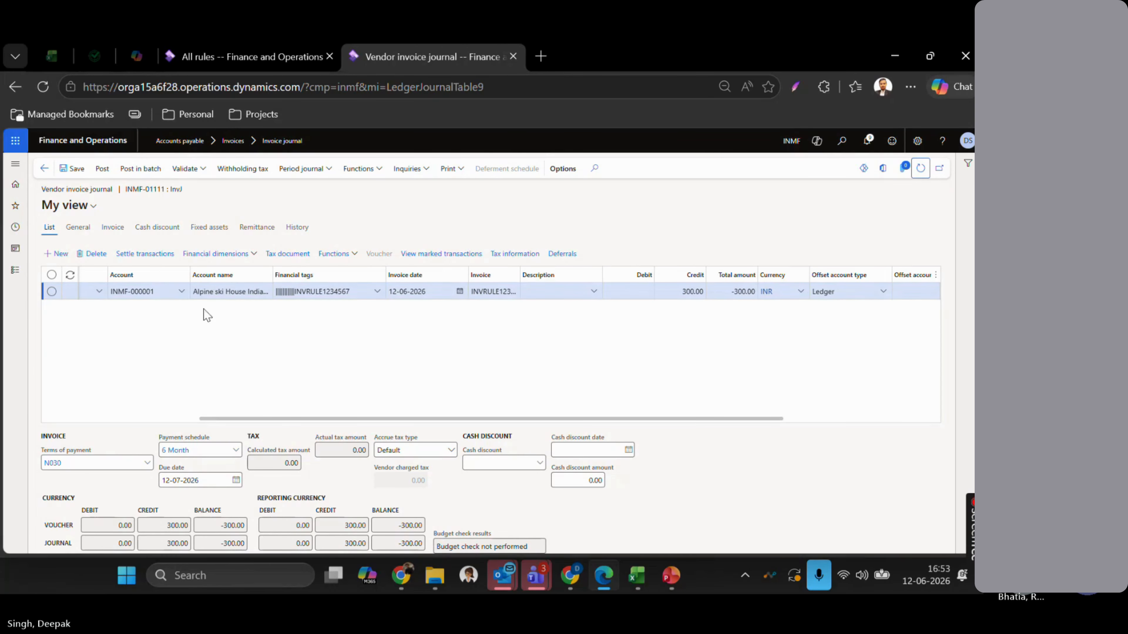
scroll(596, 336, "right", 5)
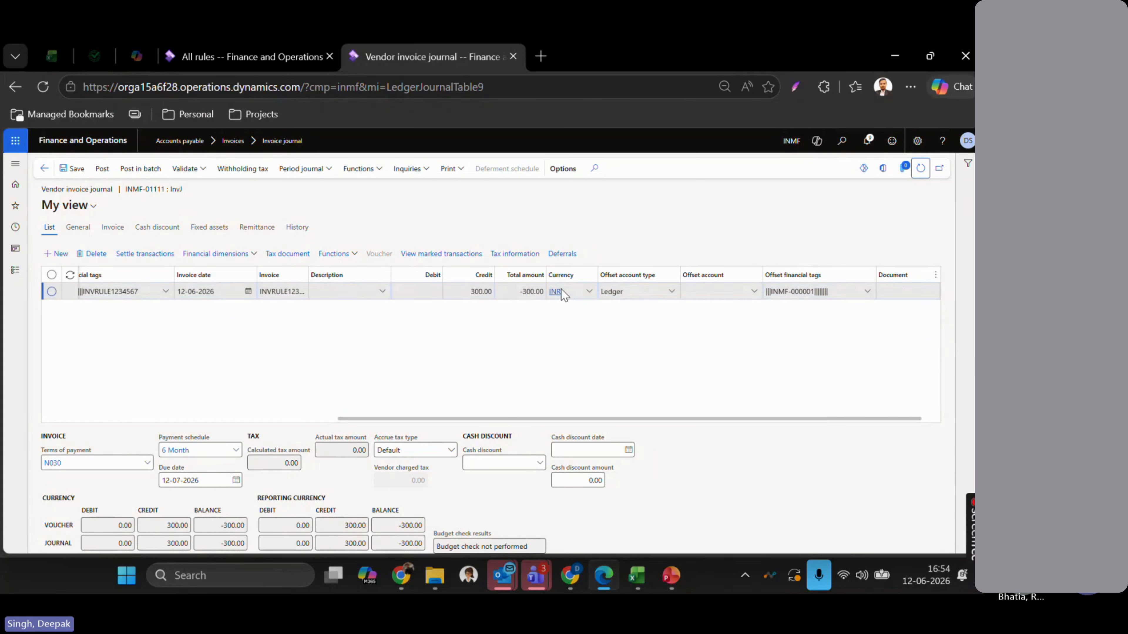
key("ctrl+shift+Tab")
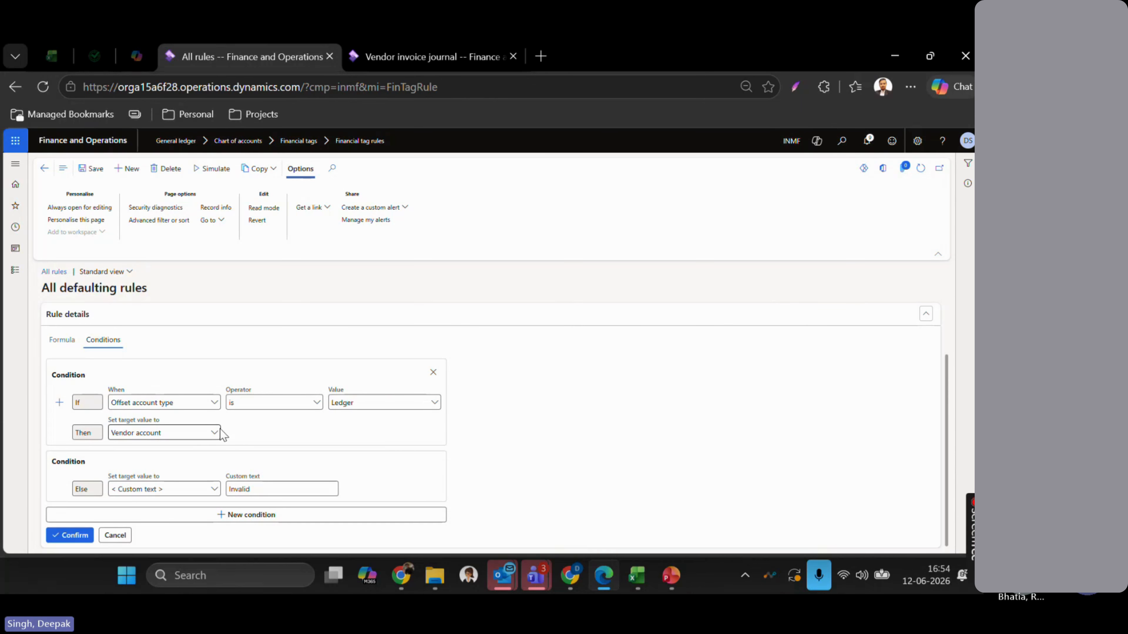
left_click(215, 434)
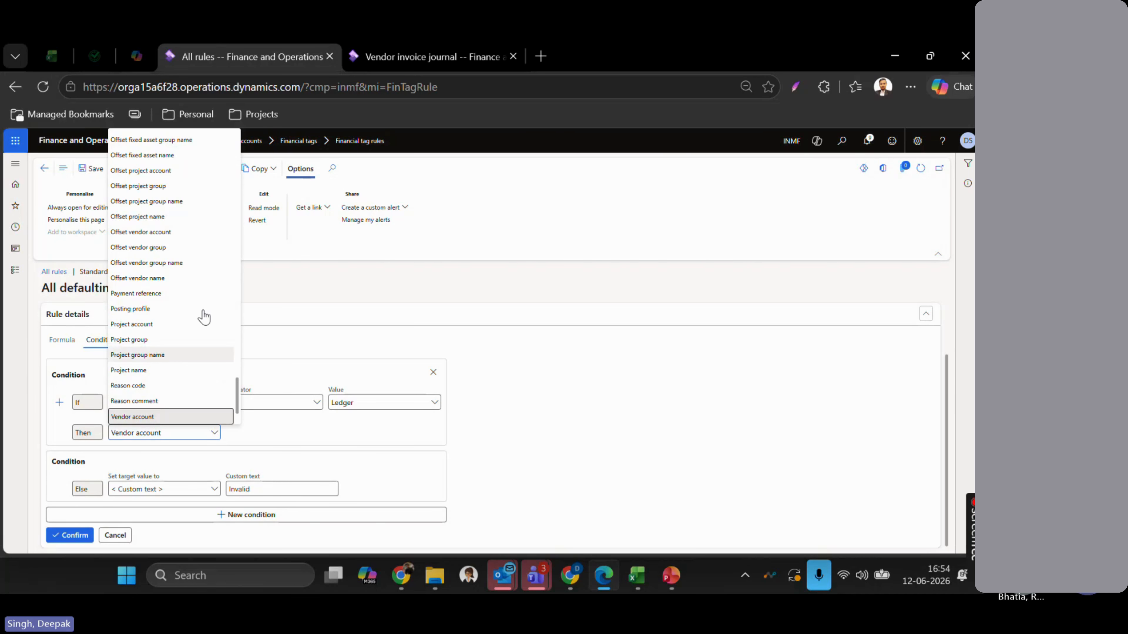
scroll(202, 315, "up", 10)
scroll(201, 311, "down", 5)
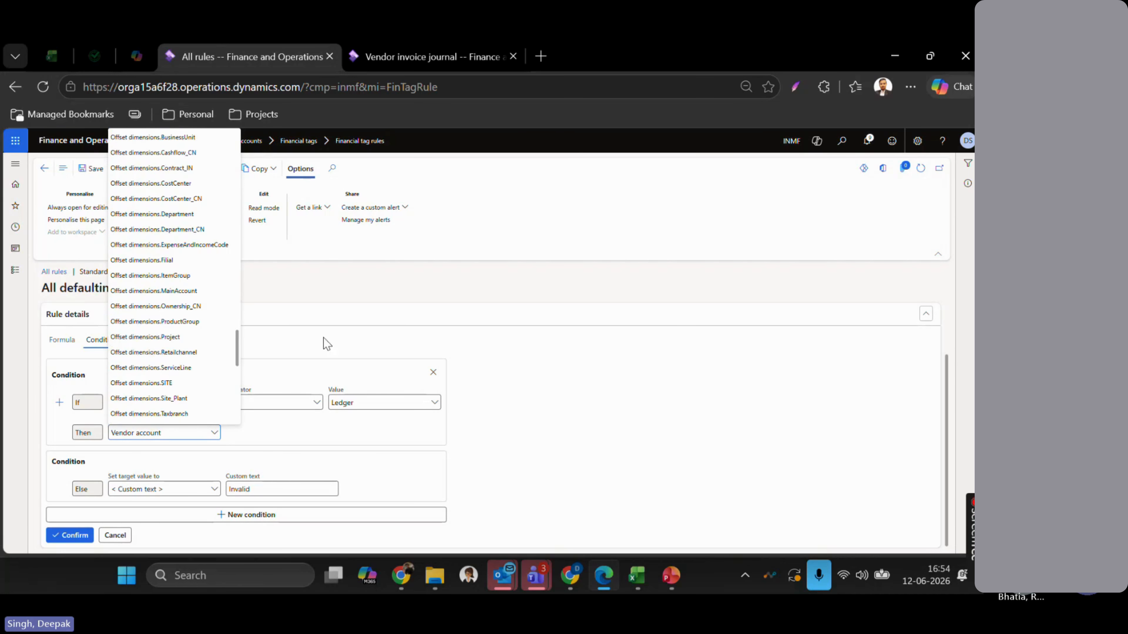
left_click(516, 400)
- Recheck the journal's tag columns, then bring up slide 19, 'How Financial Tag Rule is Created'
key("ctrl+Tab")
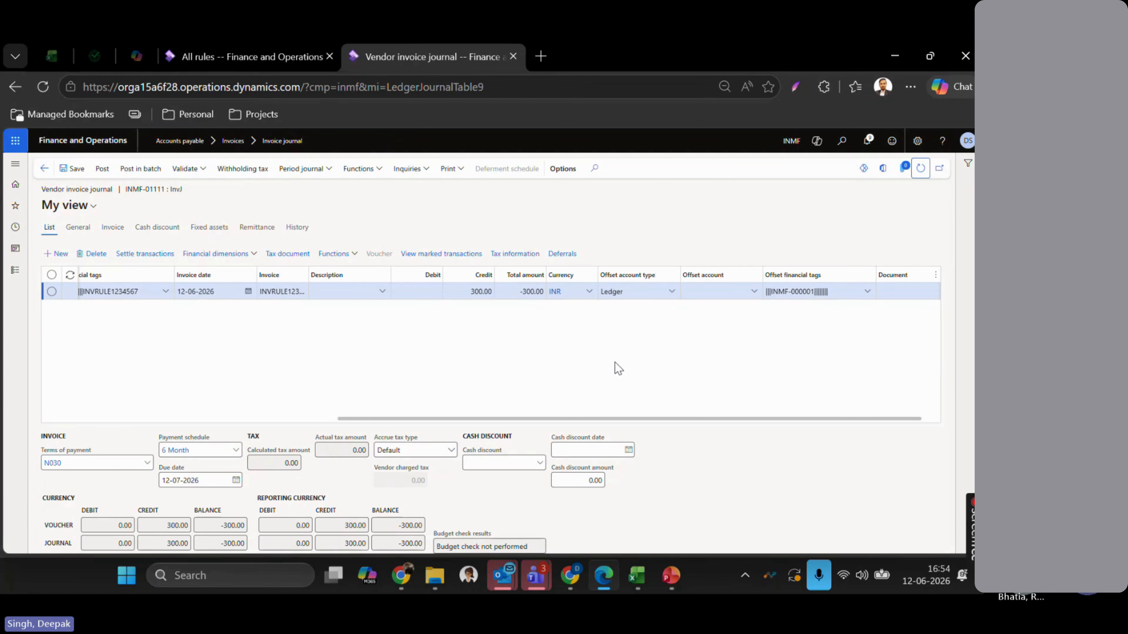
scroll(615, 363, "right", 1)
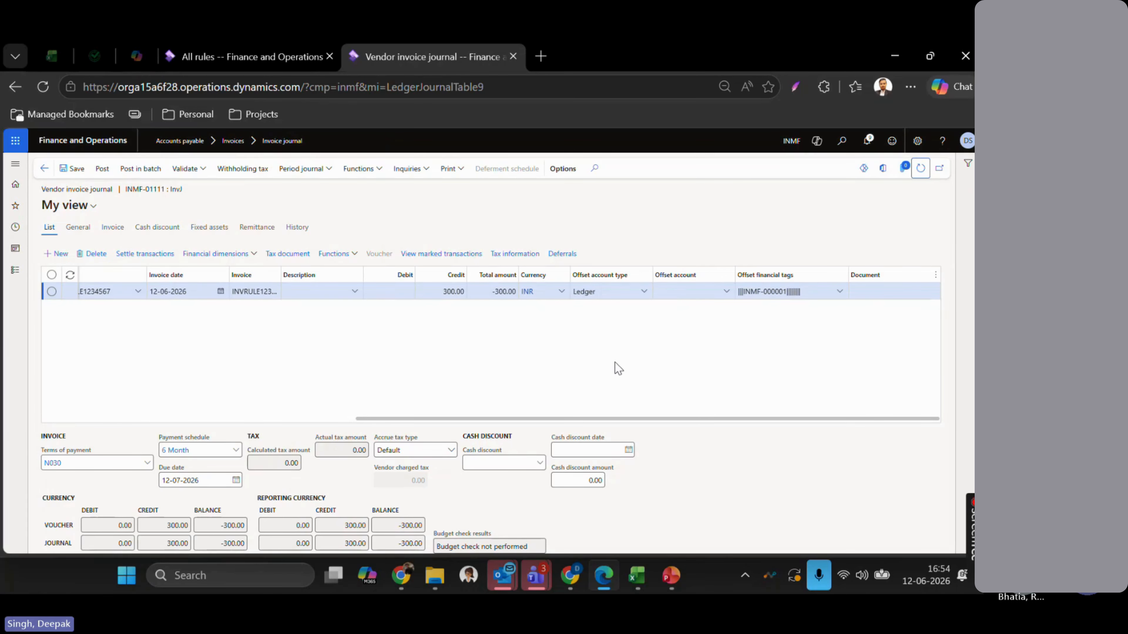
key("alt+Tab")
key("alt+Tab")
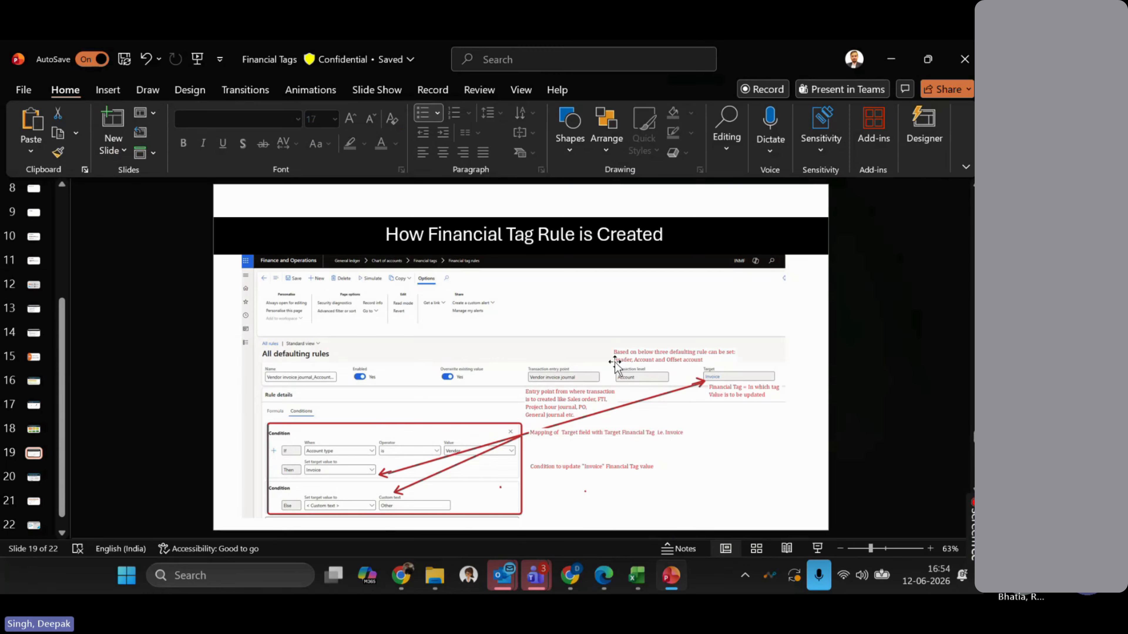
- Advance to slide 20, Financial Tags vs Financial Dimensions, then return to Finance and Operations
key("Page_Down")
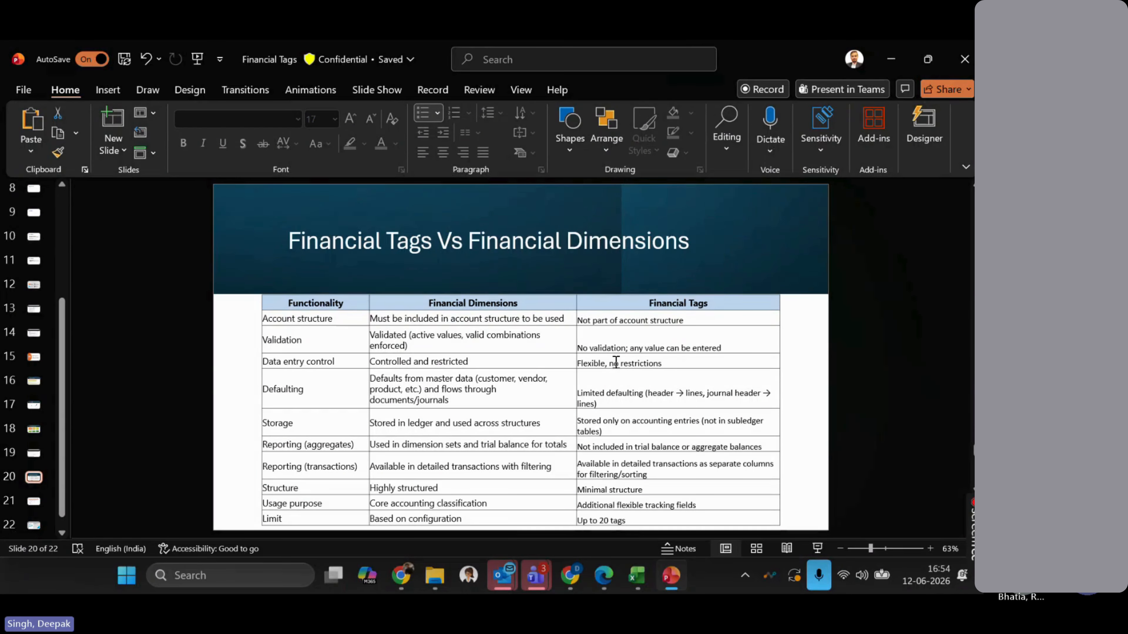
left_click(605, 591)
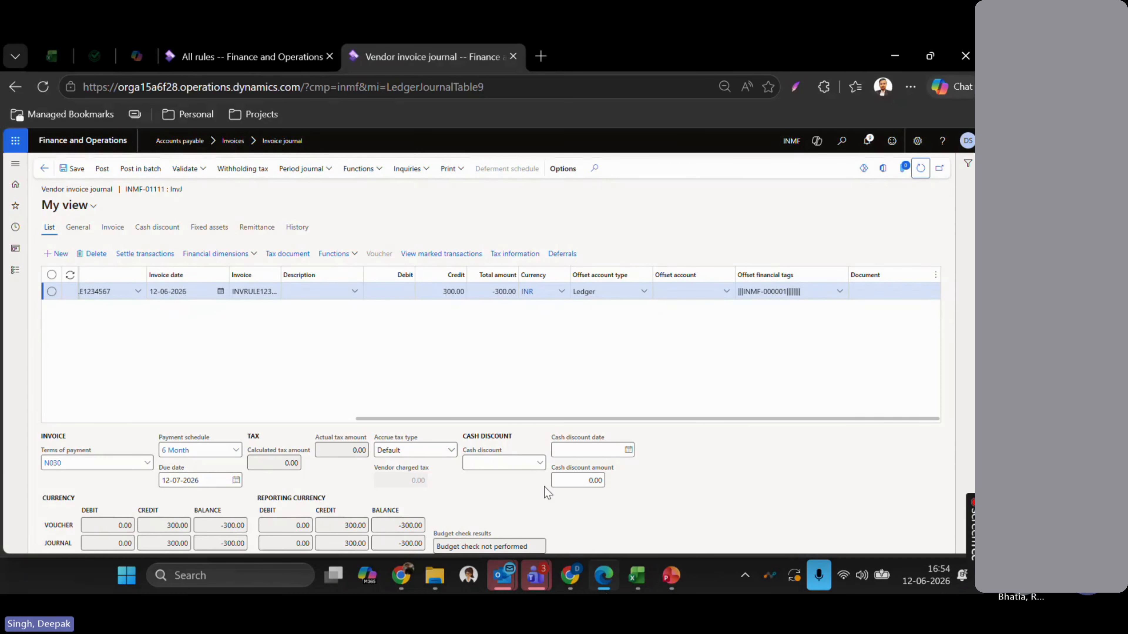
- Expand the Modules list in the left navigation bar
left_click(16, 271)
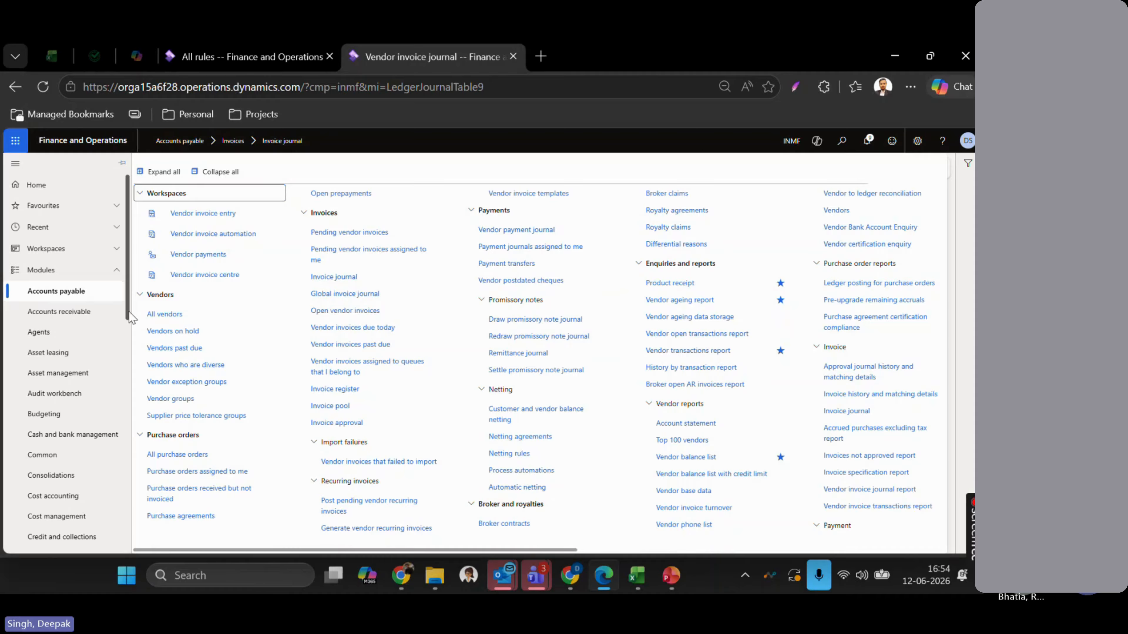
- Open General ledger > Voucher transactions from the module list
scroll(73, 400, "down", 5)
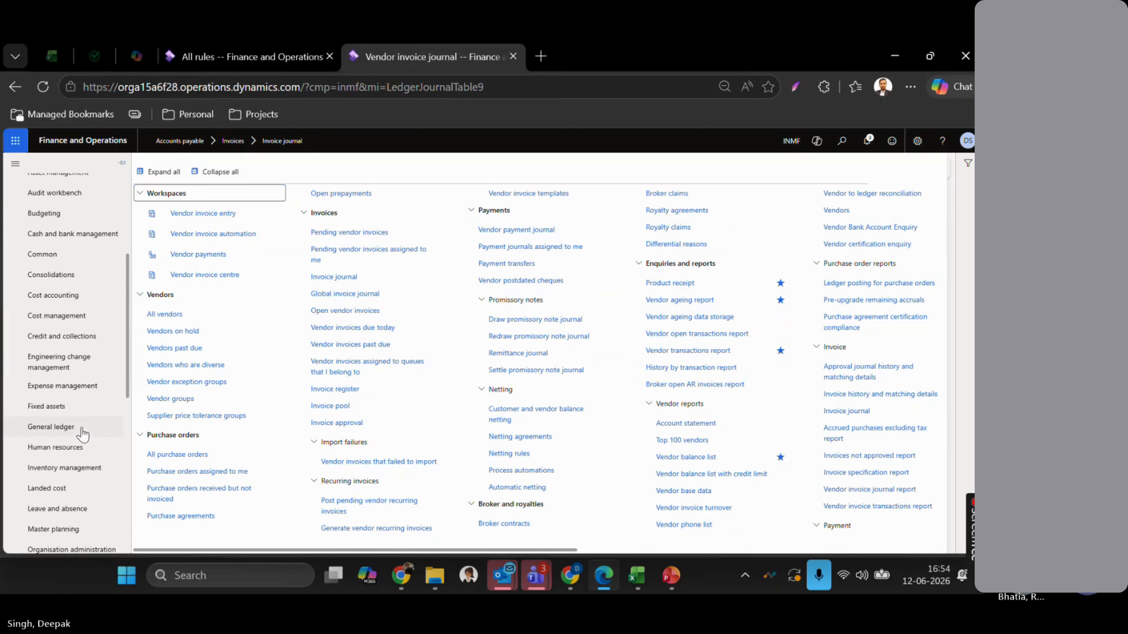
left_click(68, 429)
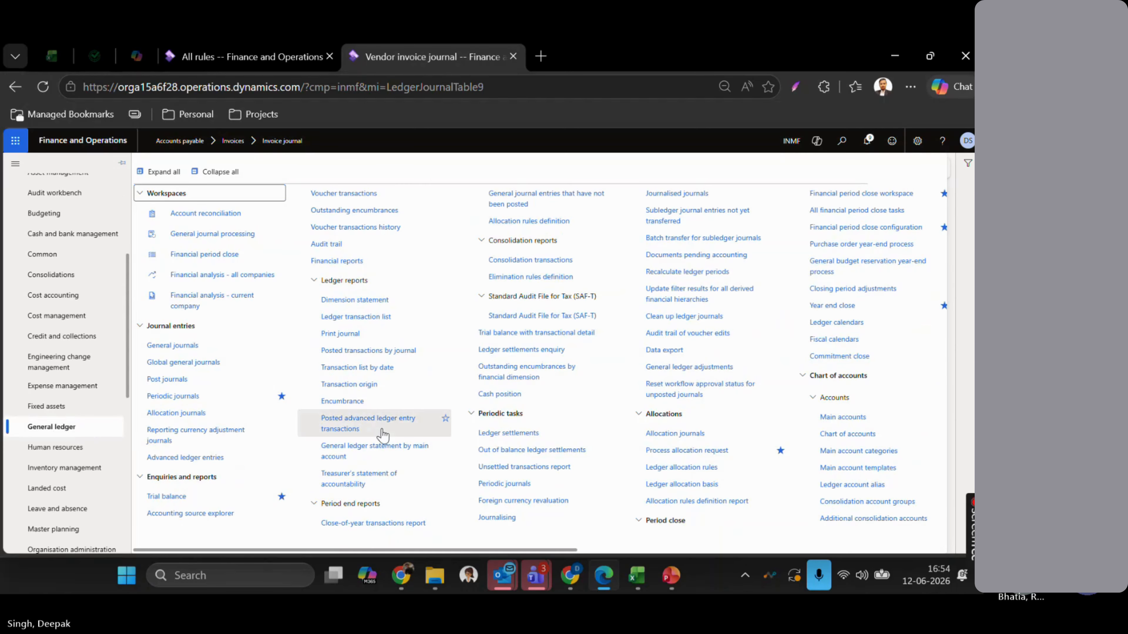
left_click(342, 195)
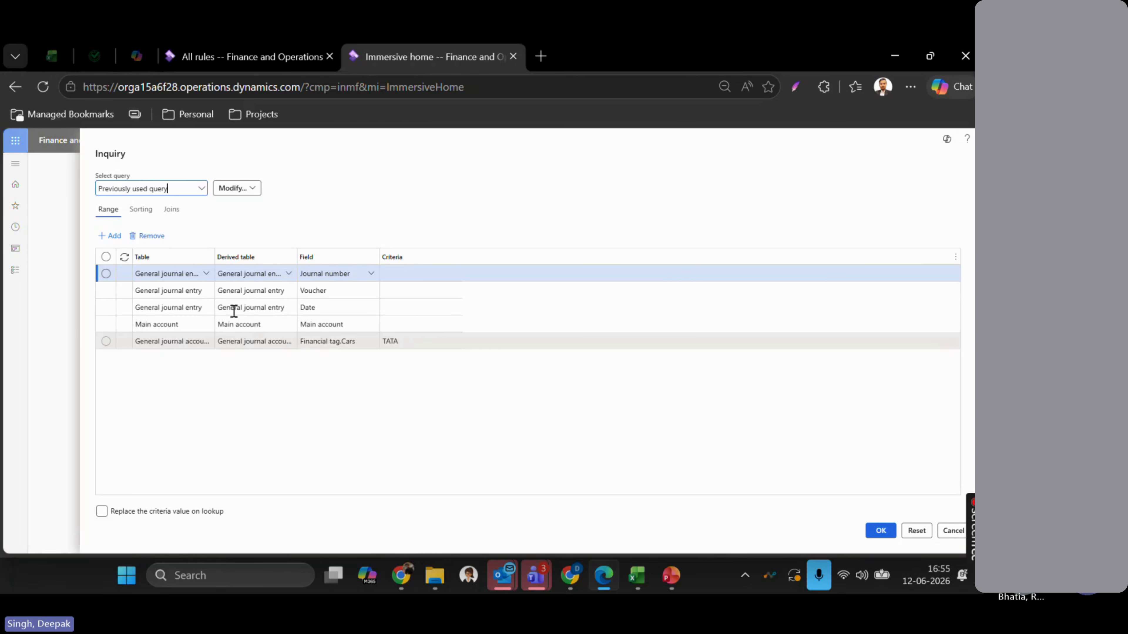
- Delete the Financial tag.Cars = TATA range row from the inquiry query
left_click(150, 235)
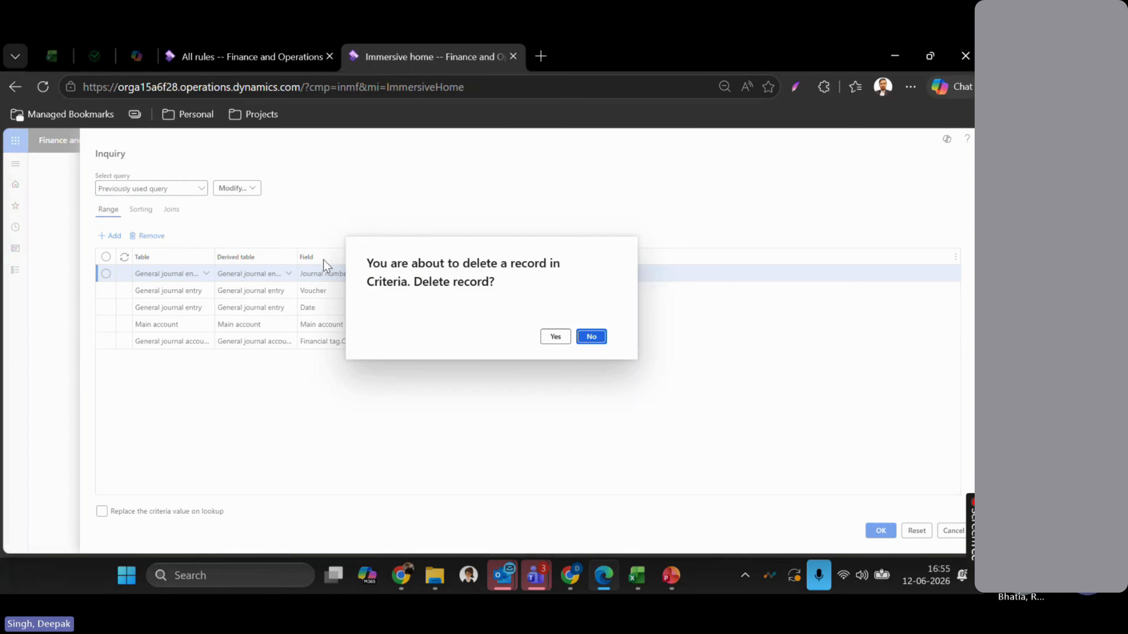
left_click(593, 337)
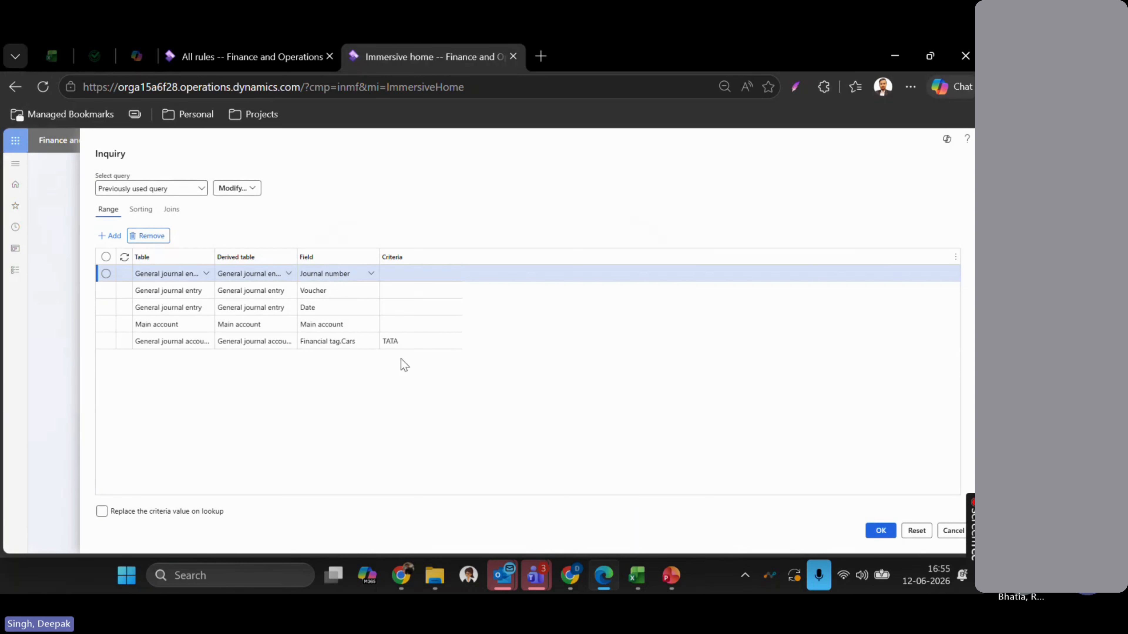
left_click(401, 344)
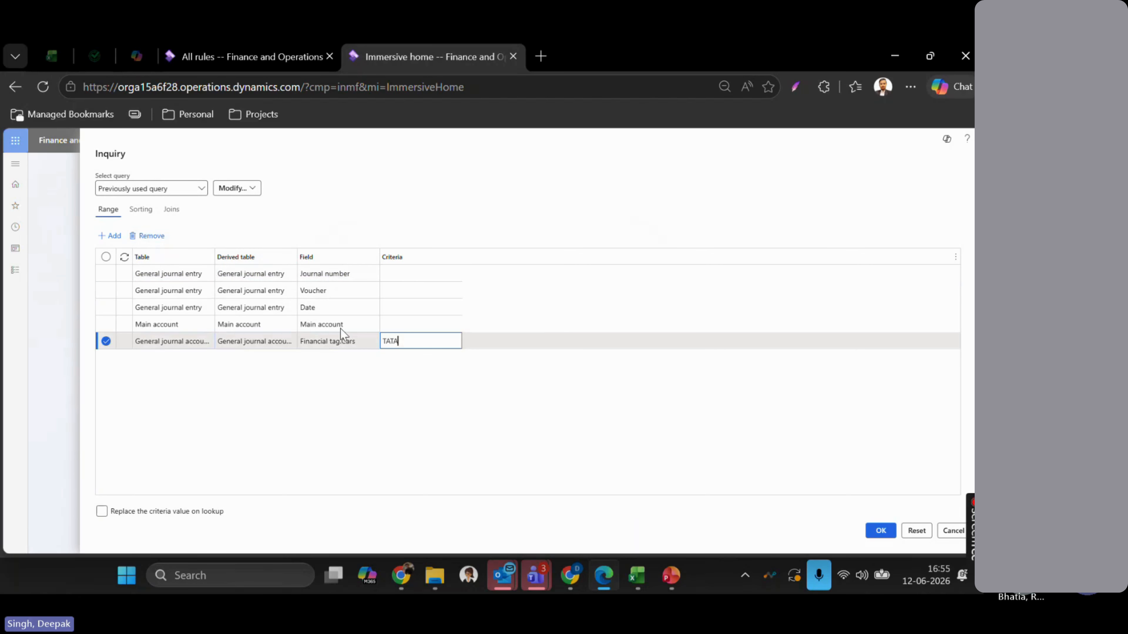
left_click(149, 236)
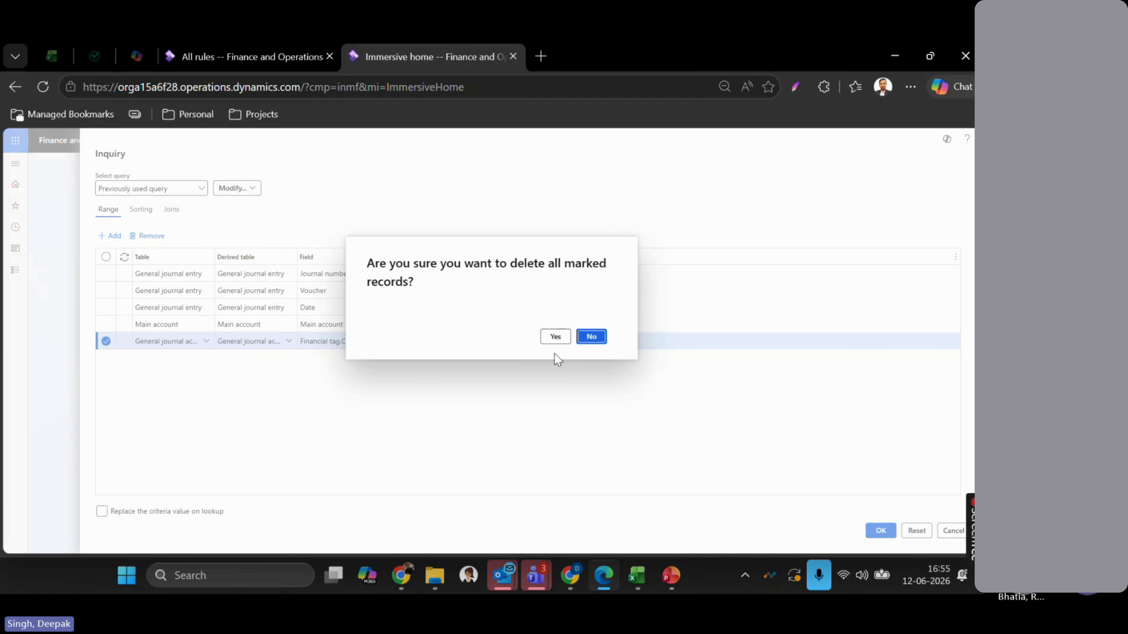
left_click(556, 337)
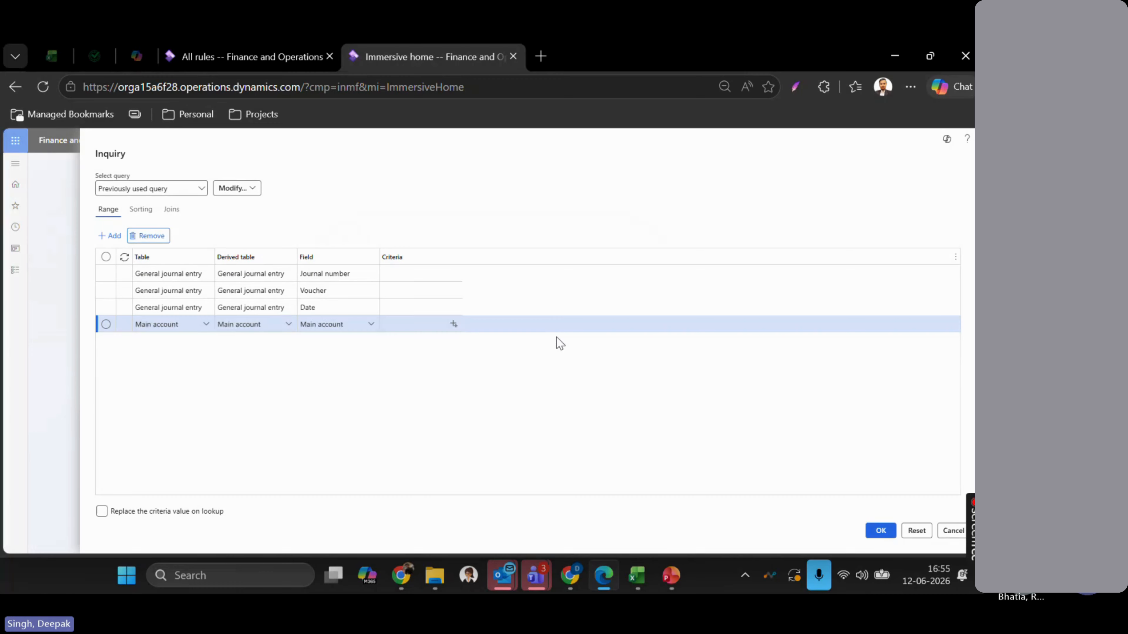
- Add a new range row using the Financial tags table and browse its field list
left_click(111, 236)
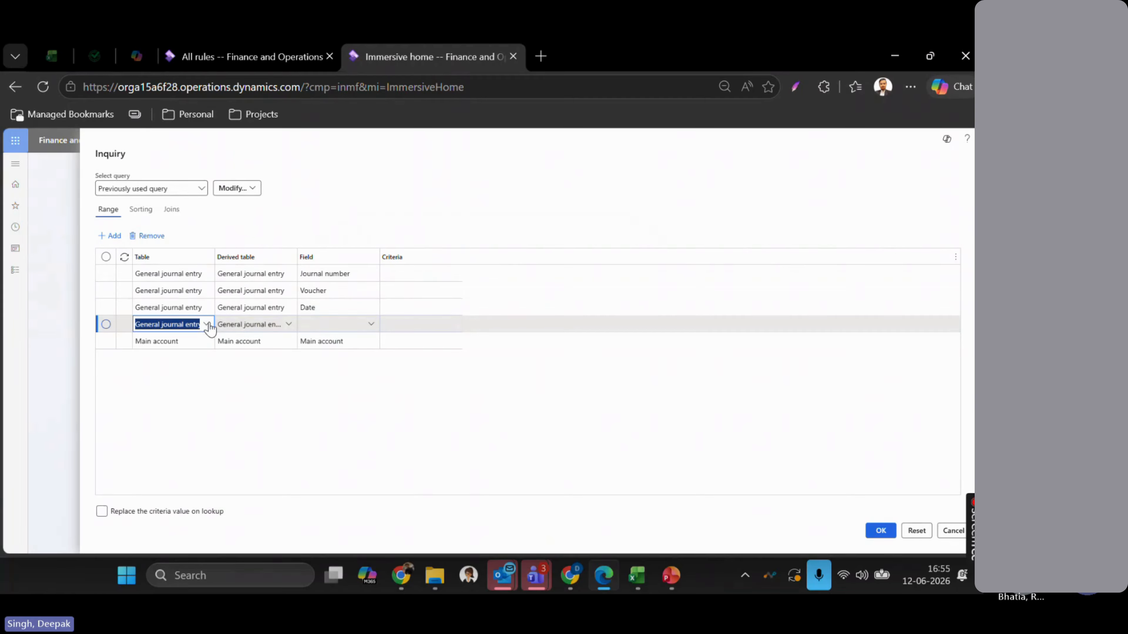
left_click(207, 325)
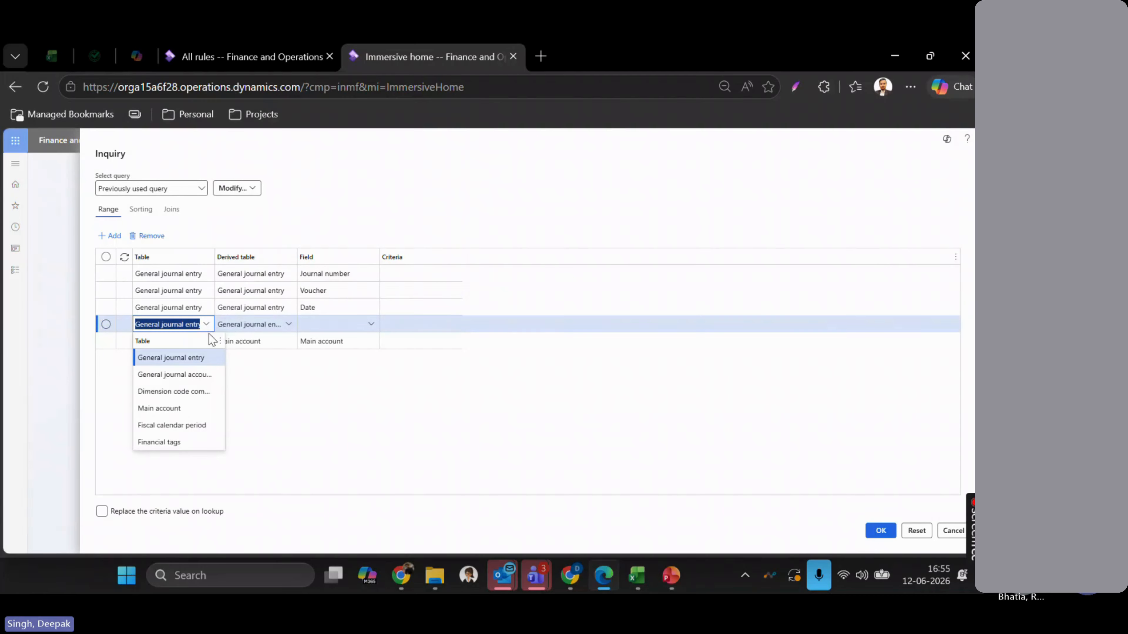
left_click(178, 442)
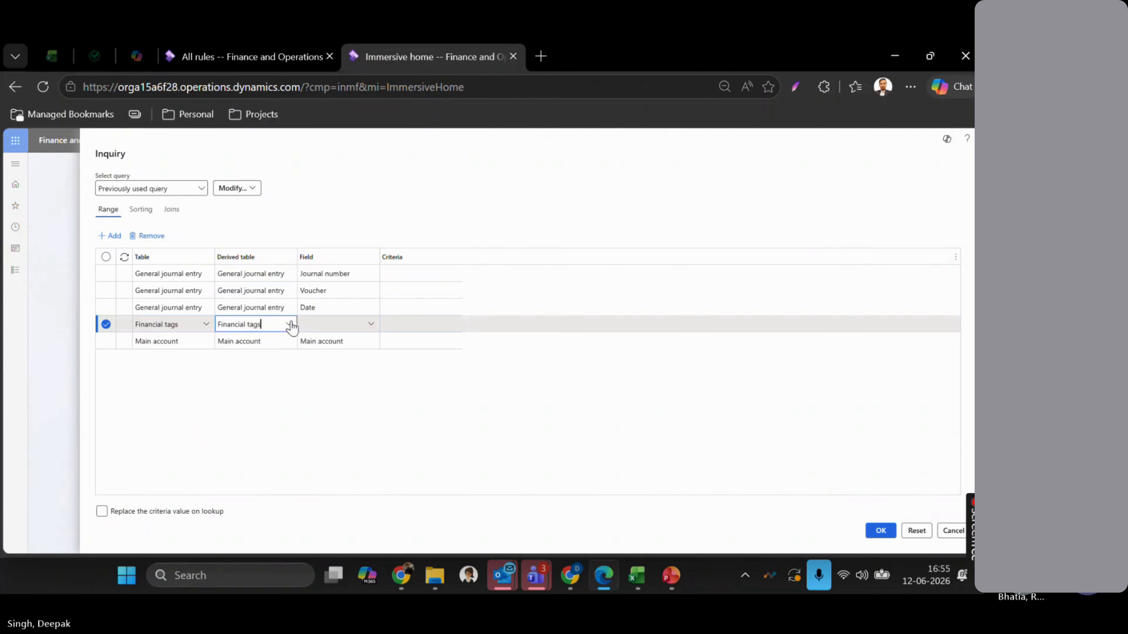
left_click(370, 326)
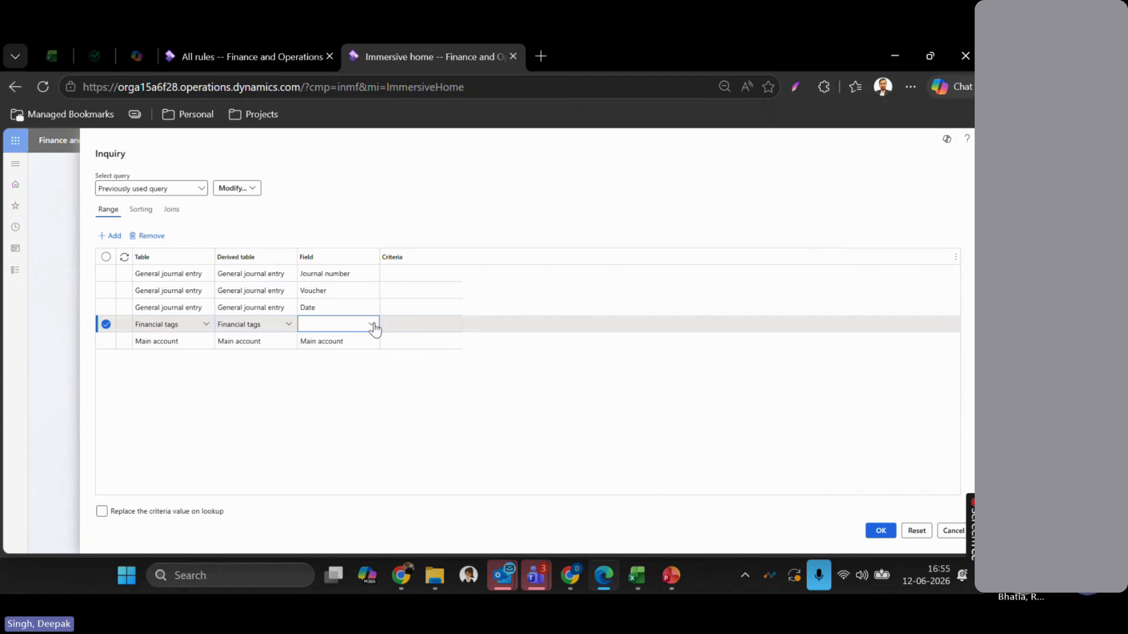
left_click(372, 325)
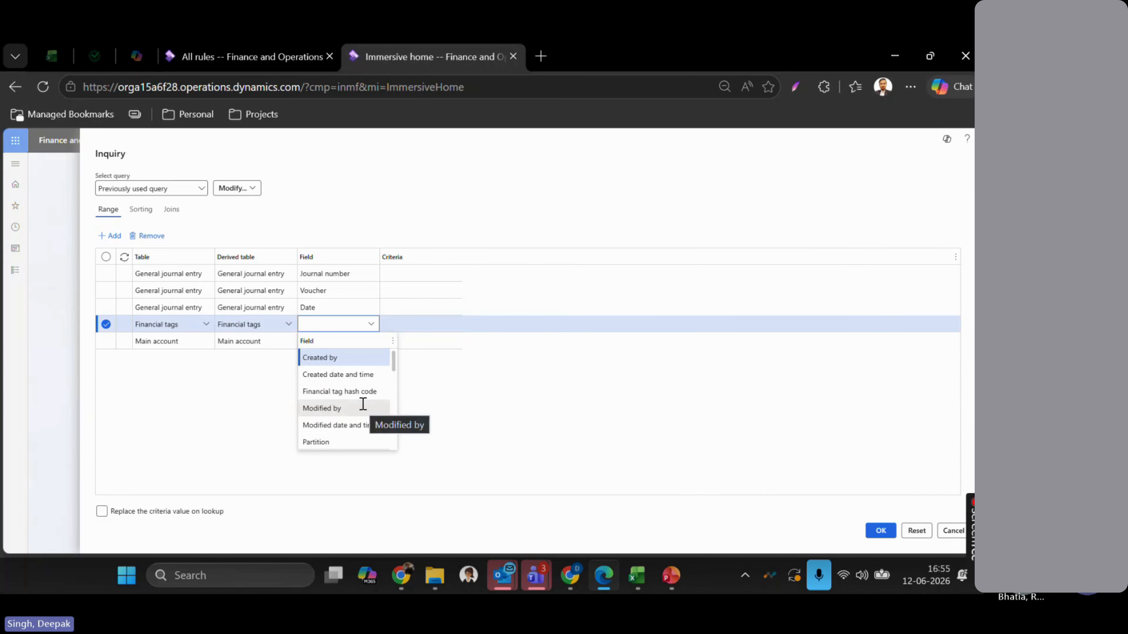
scroll(362, 403, "down", 3)
scroll(354, 391, "down", 5)
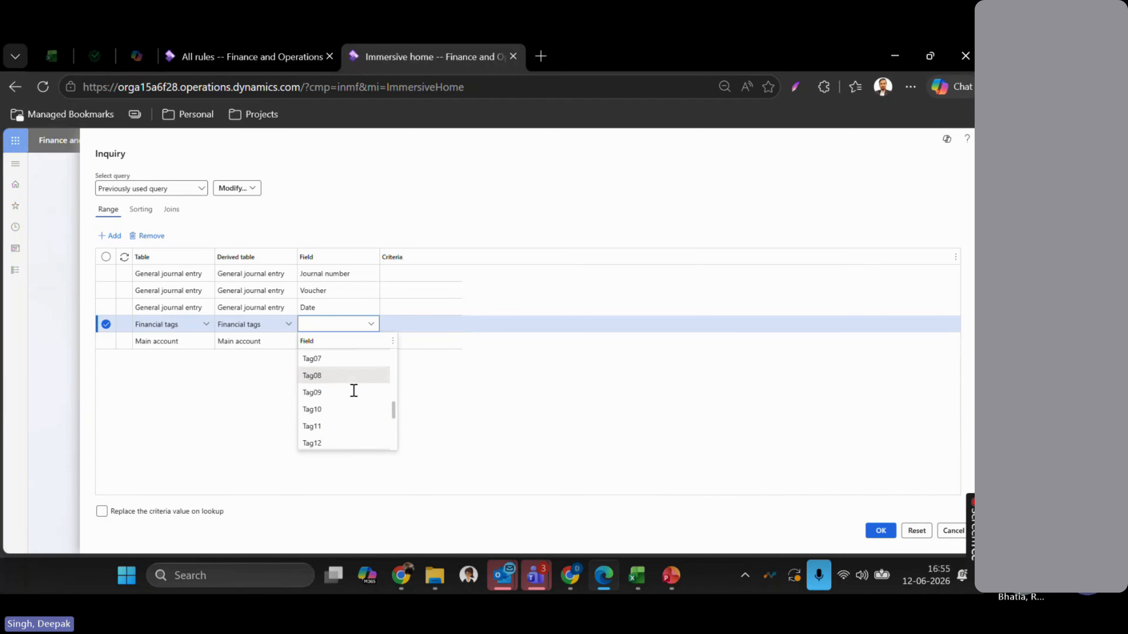
scroll(354, 391, "down", 1)
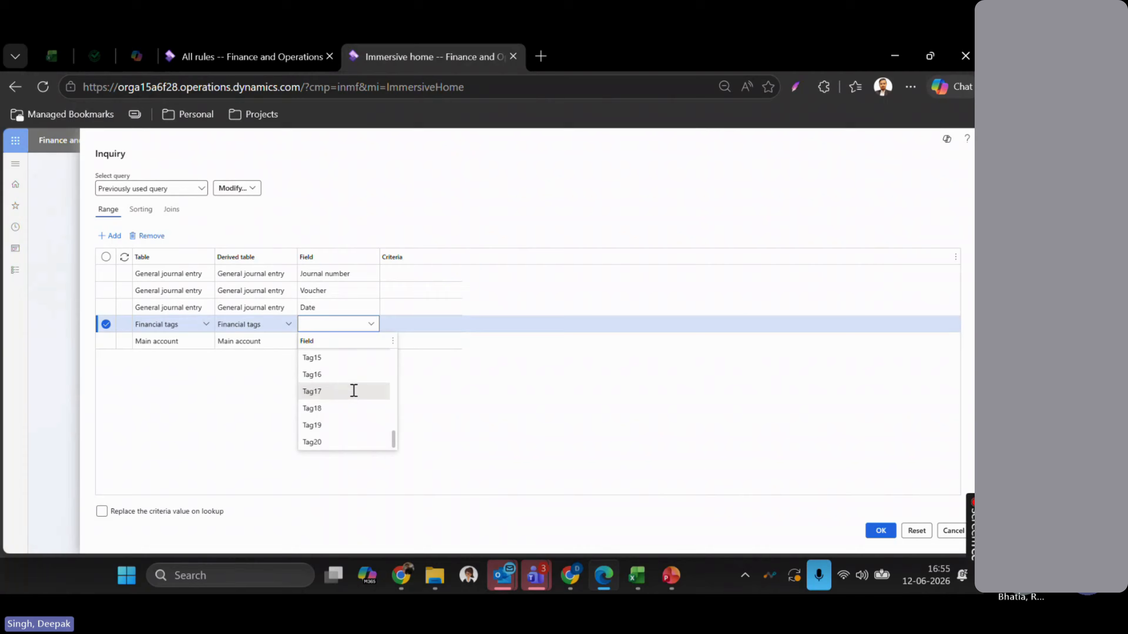
left_click(447, 396)
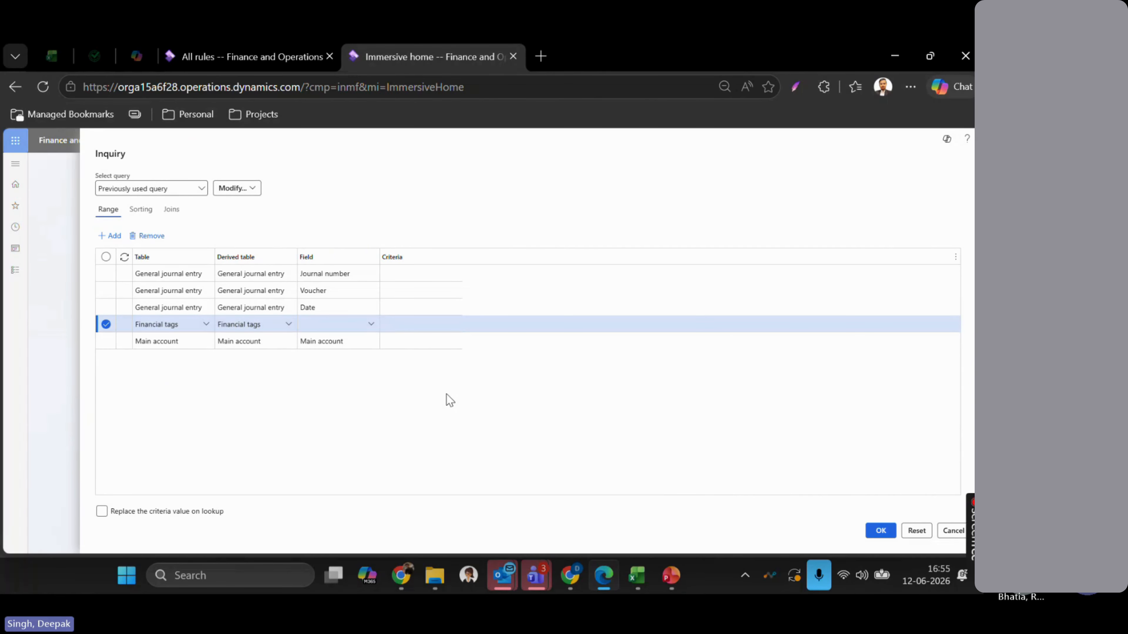
left_click(244, 53)
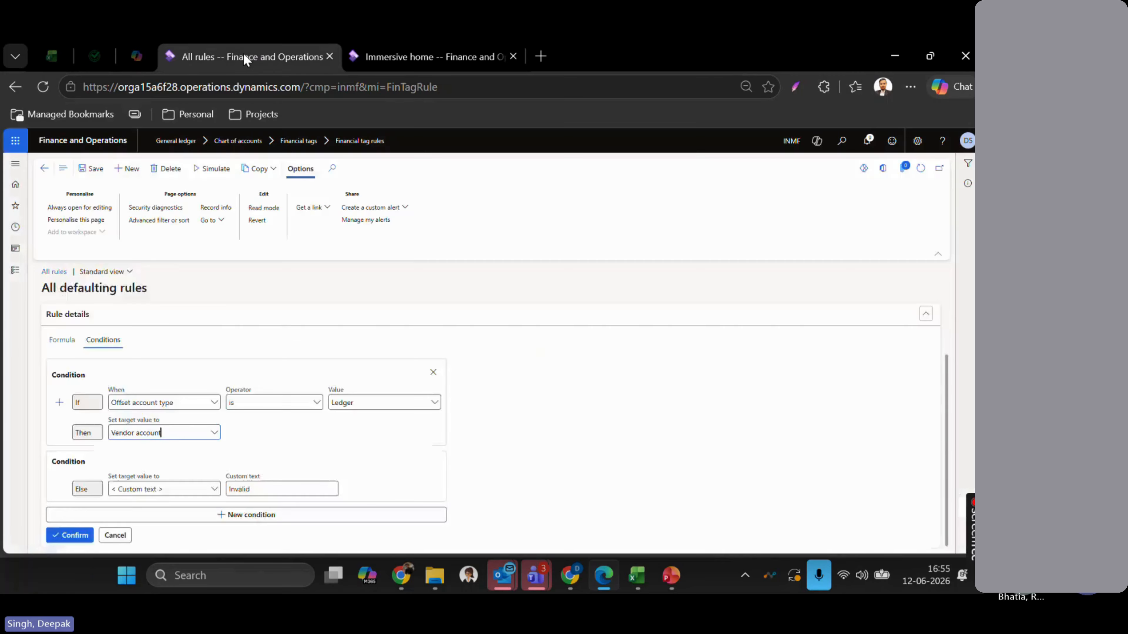
- Review the 15 financial tags, including Cars, on the Financial tags page, then return to the inquiry
left_click(15, 269)
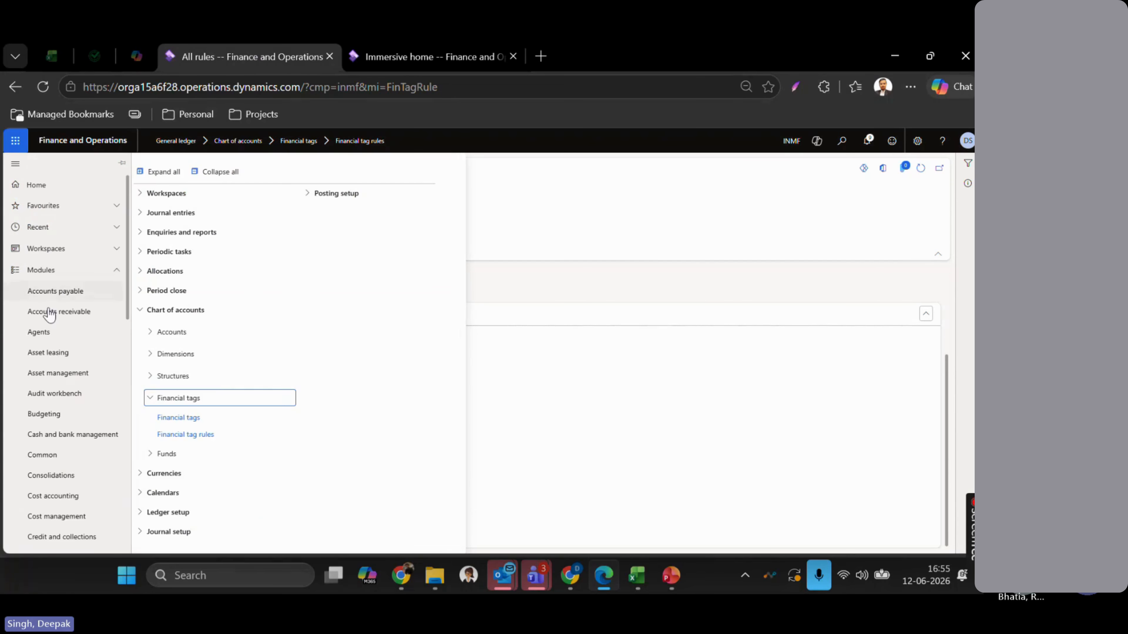
left_click(173, 418)
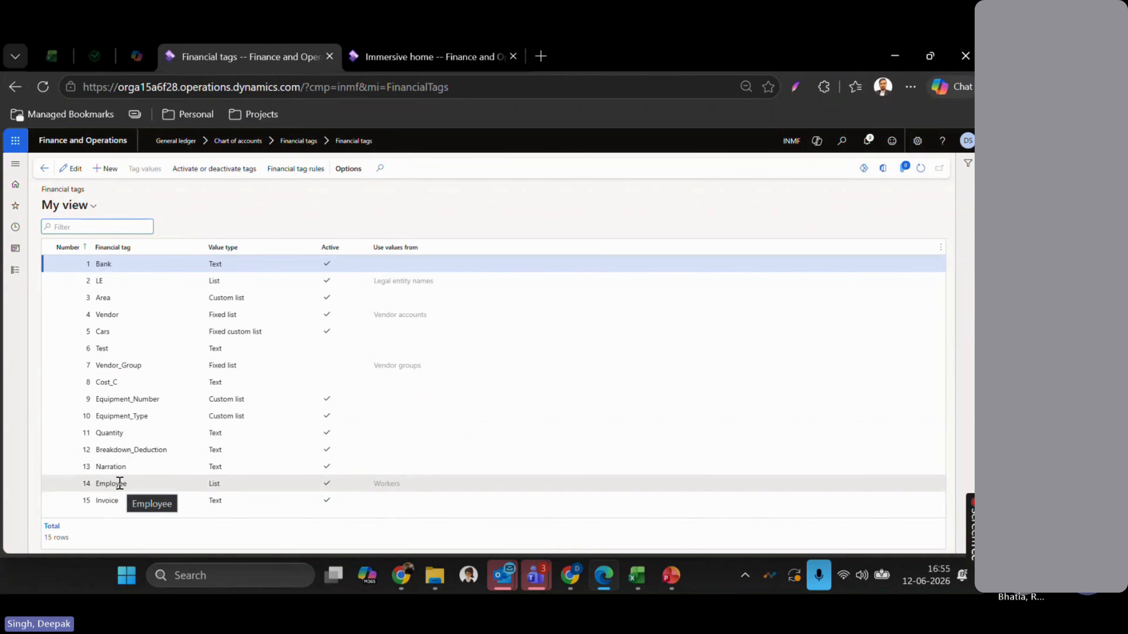
key("ctrl+Tab")
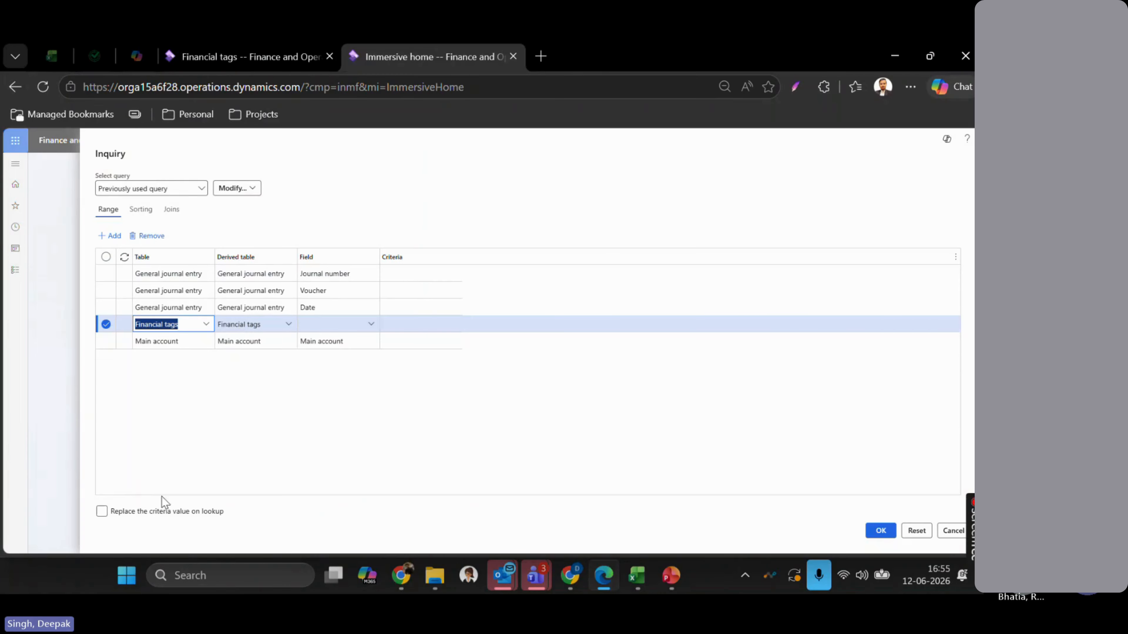
- Change the range row's table from Financial tags to General journal account
left_click(373, 330)
left_click(372, 325)
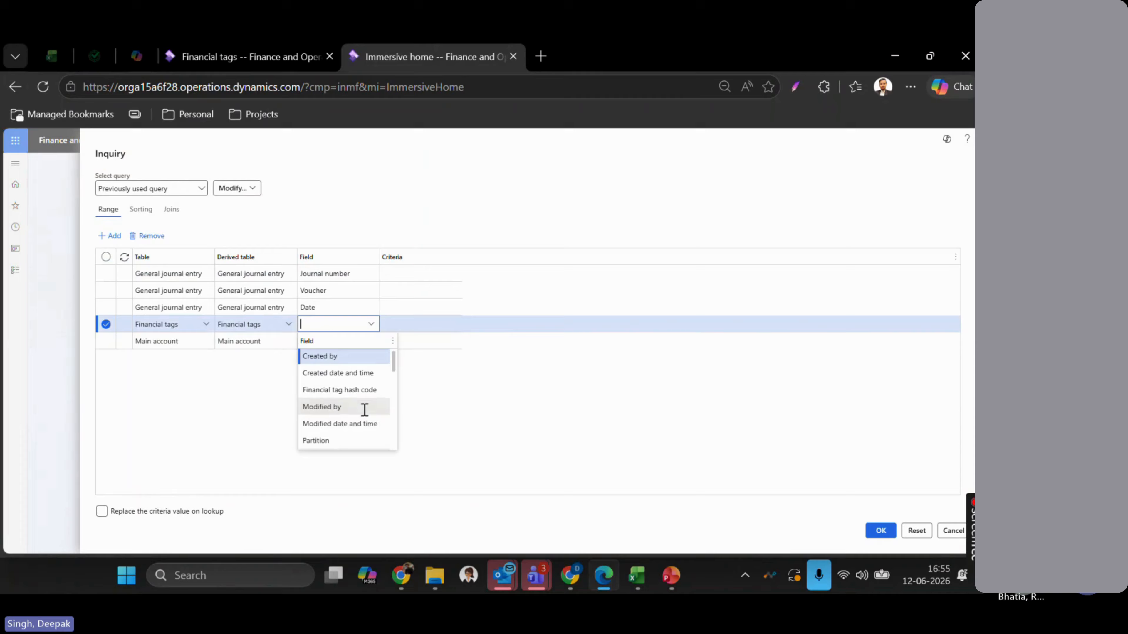
scroll(362, 408, "down", 5)
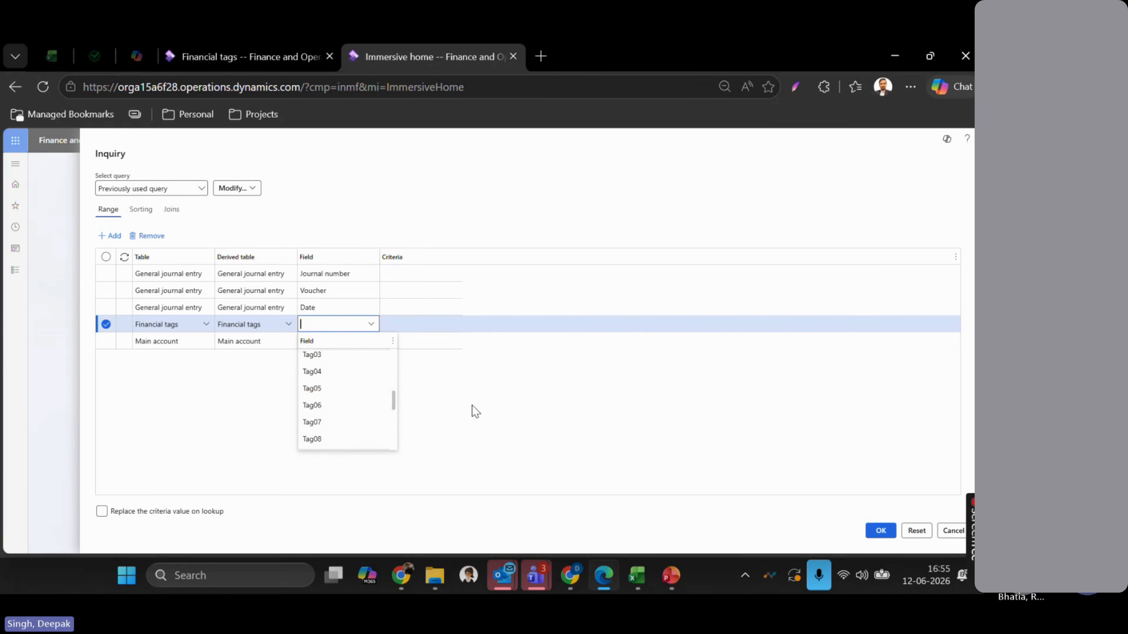
left_click(207, 327)
left_click(208, 327)
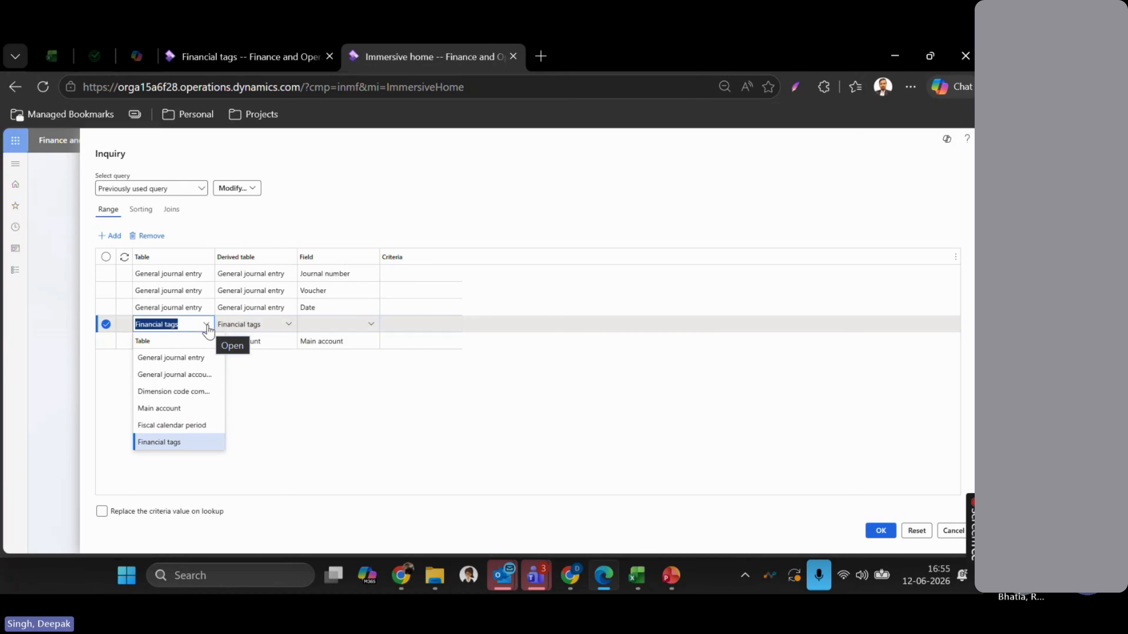
left_click(179, 376)
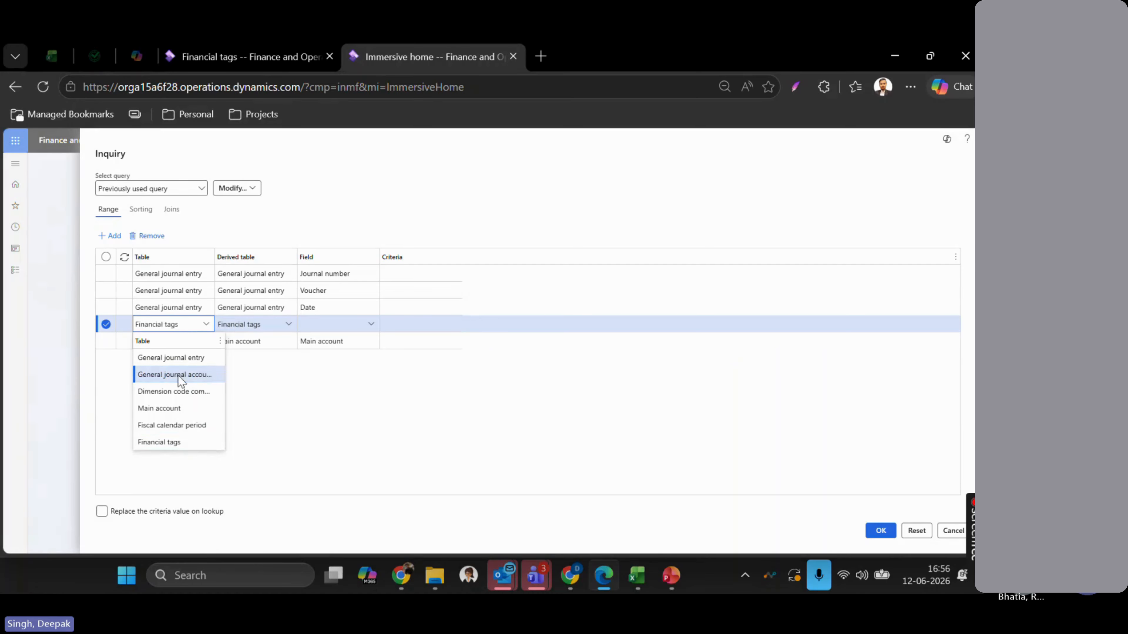
left_click(179, 375)
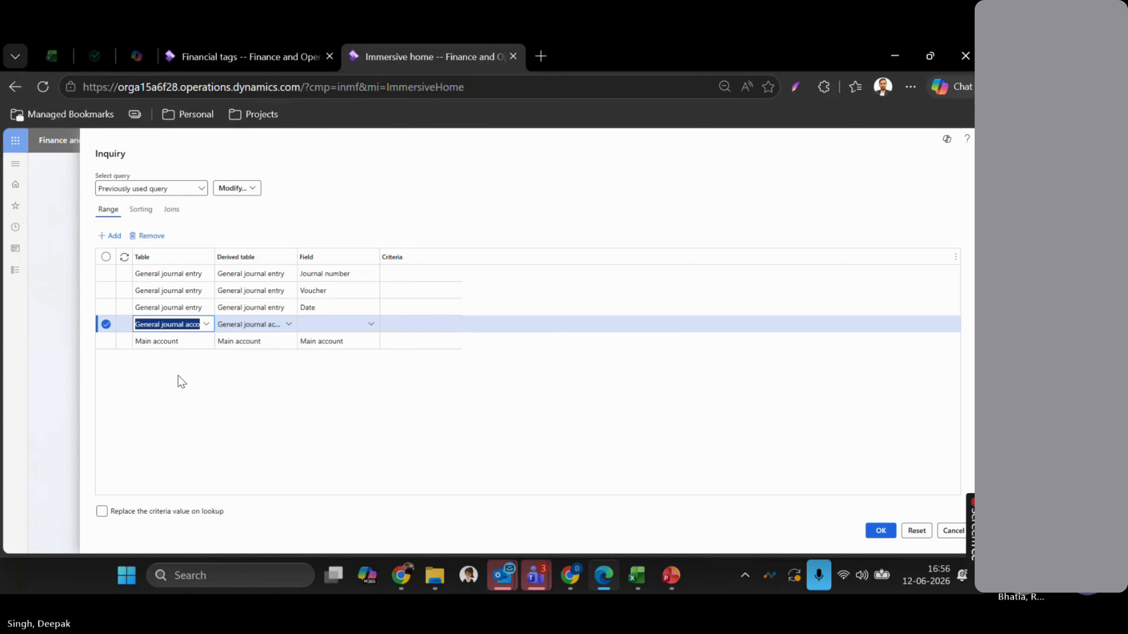
- Try filtering on Financial tag.Bank with ICICI, then clear that criterion
left_click(371, 329)
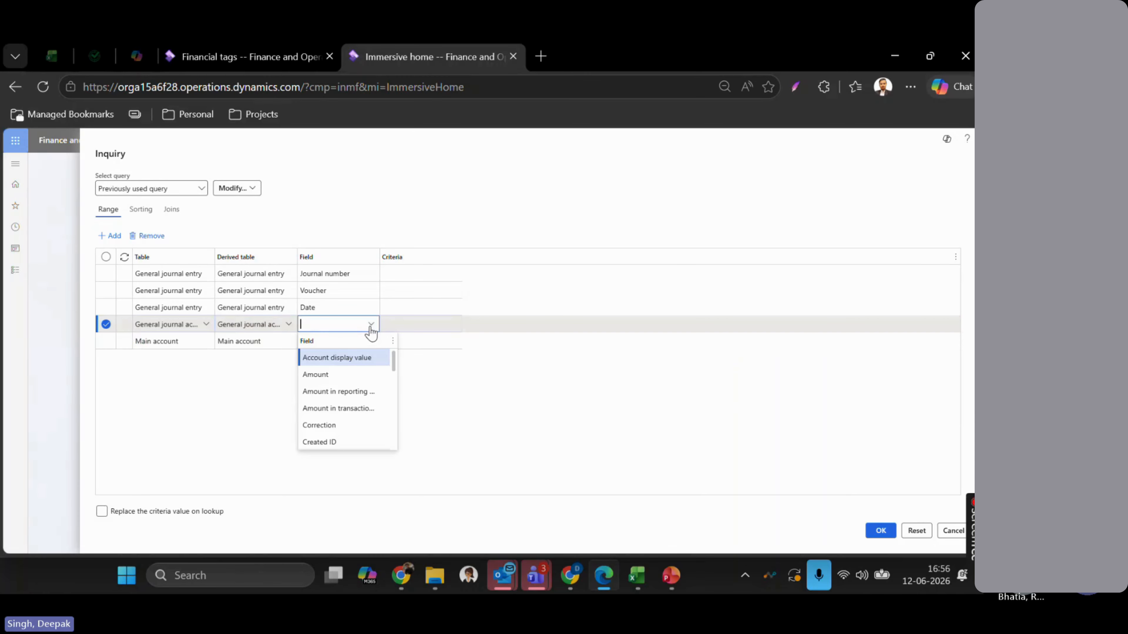
scroll(373, 400, "down", 3)
scroll(373, 402, "down", 4)
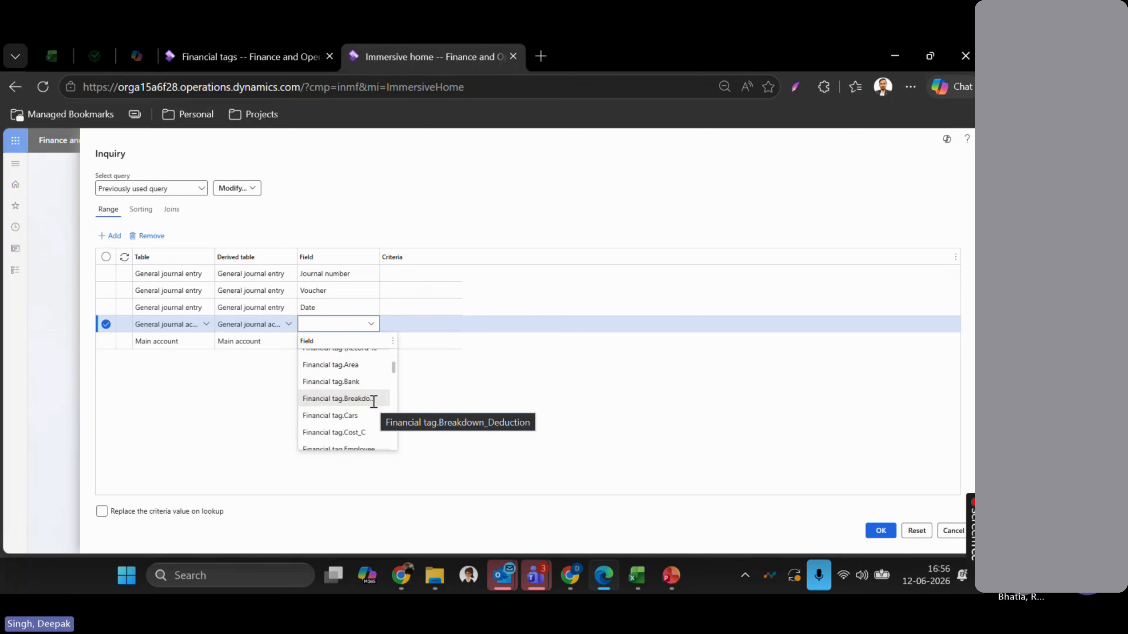
scroll(339, 380, "down", 1)
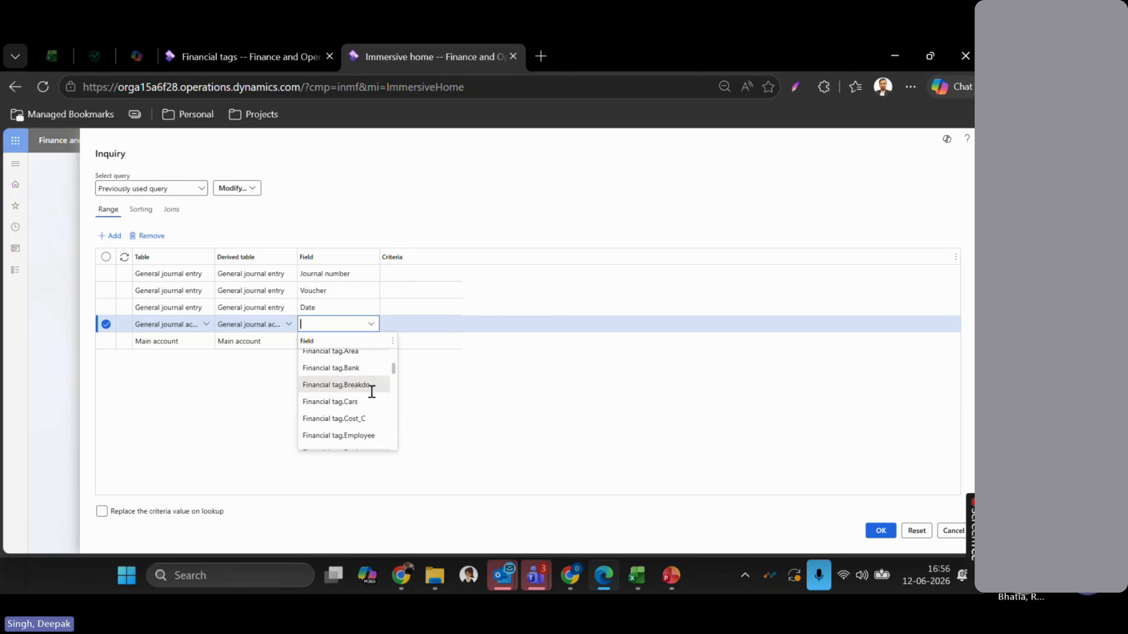
left_click(354, 368)
left_click(418, 328)
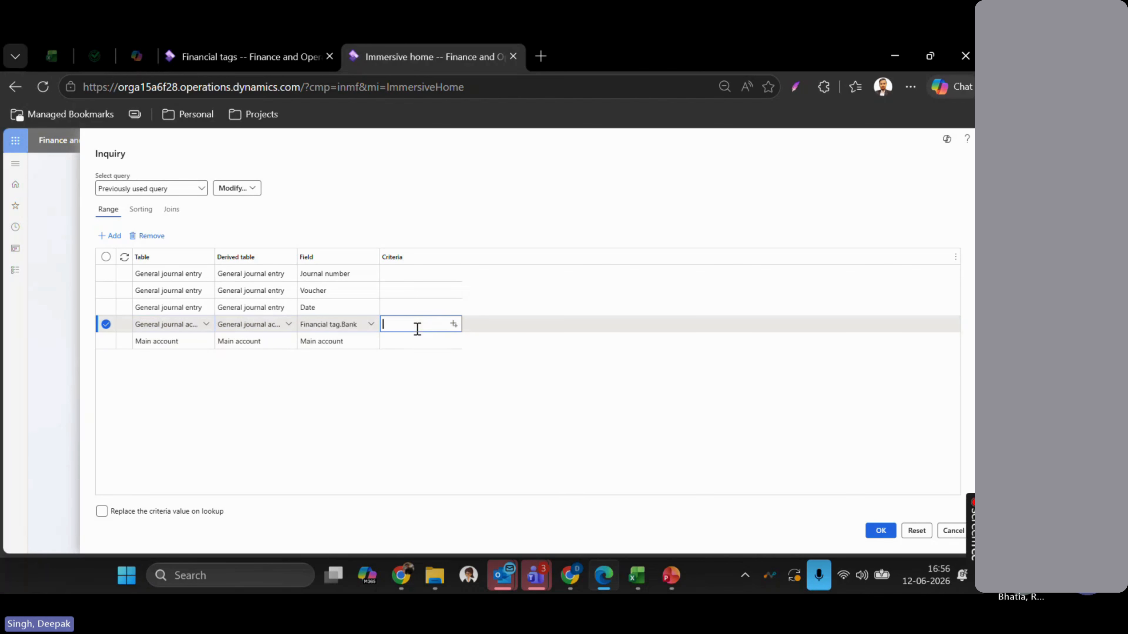
left_click(457, 325)
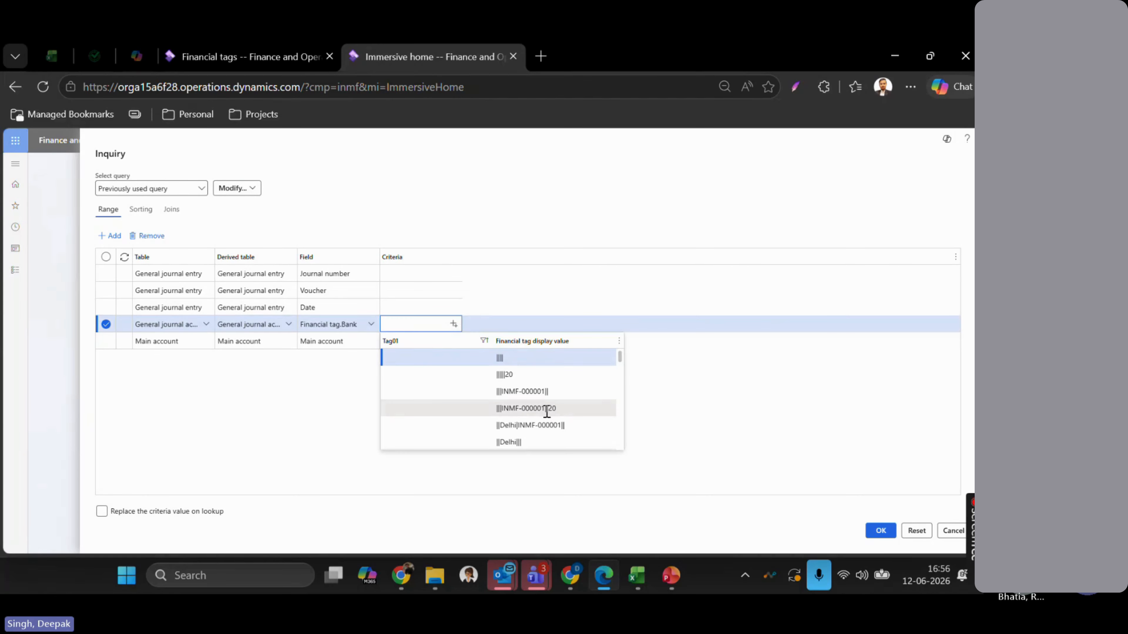
scroll(546, 412, "down", 3)
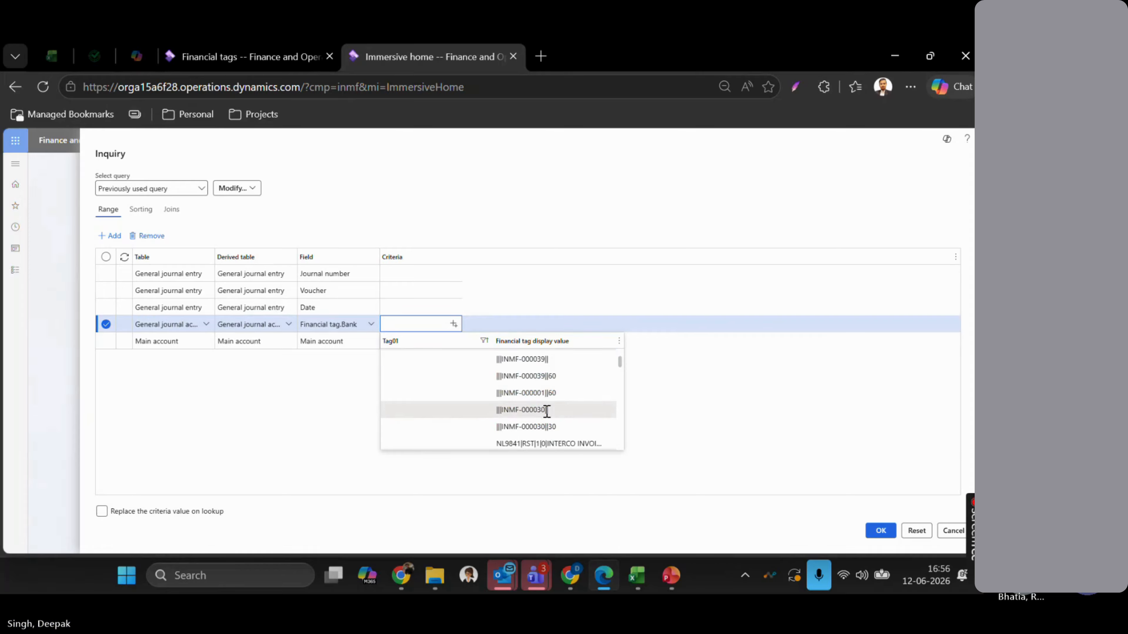
type("ICICI")
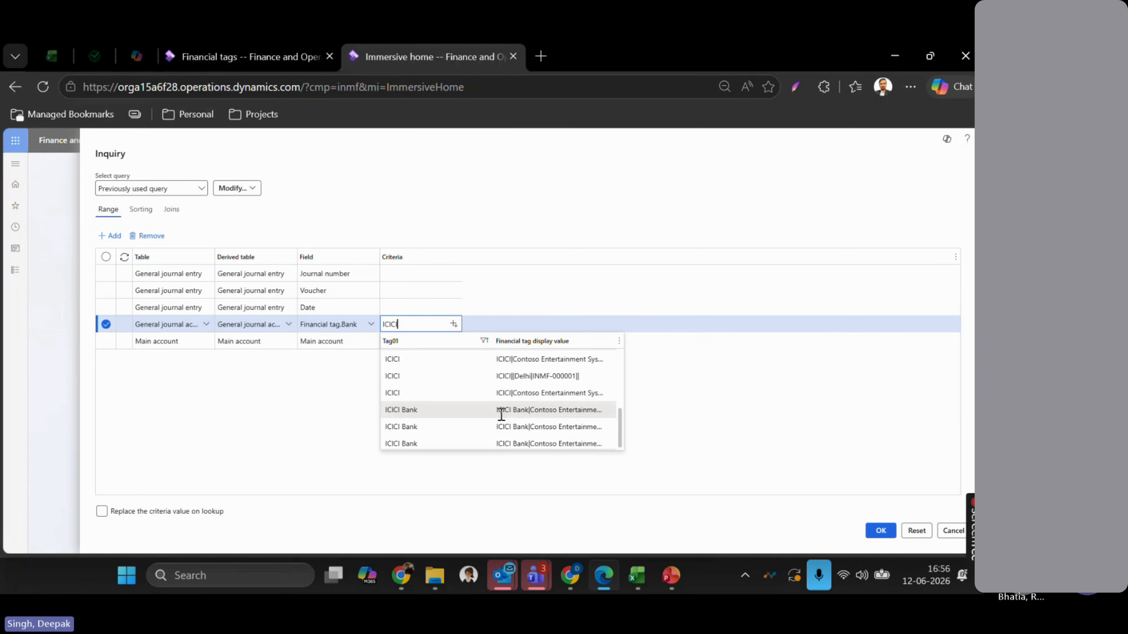
key("BackSpace")
key("BackSpace")
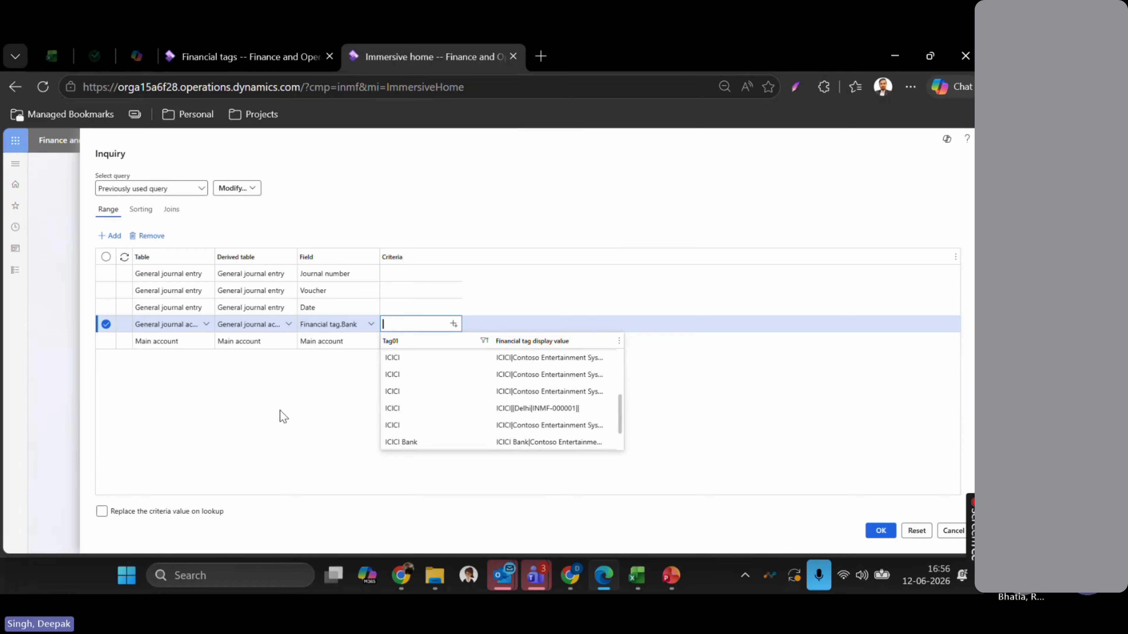
key("BackSpace")
key("BackSpace")
key("BackSpace")
- Set the field to Financial tag.Cars with criteria TATA and run the inquiry
left_click(372, 328)
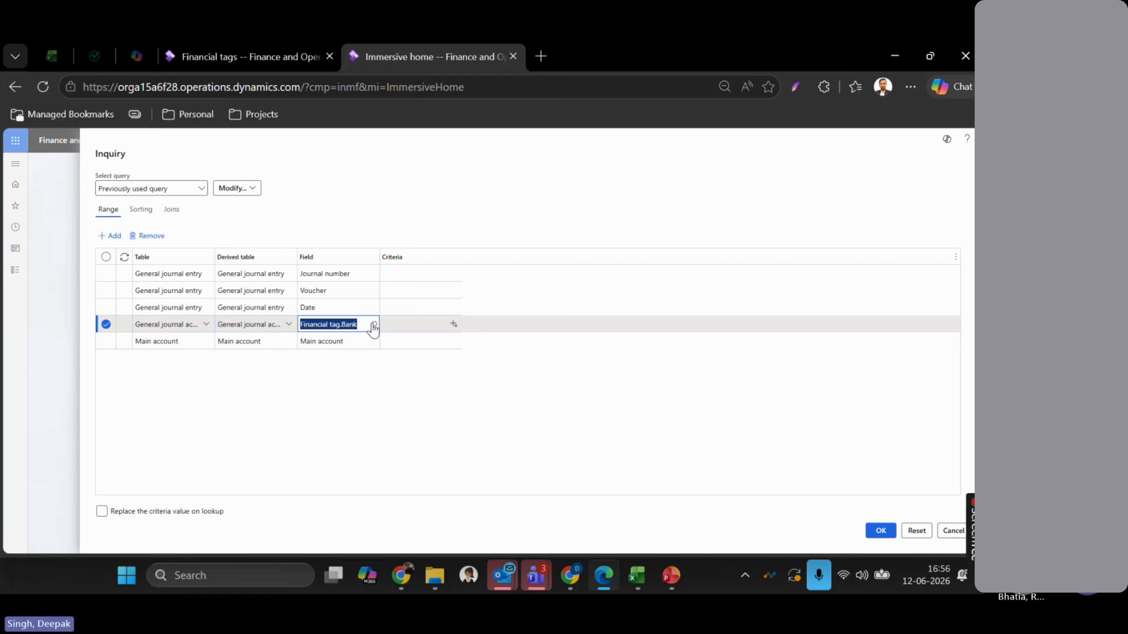
left_click(373, 326)
scroll(362, 407, "down", 3)
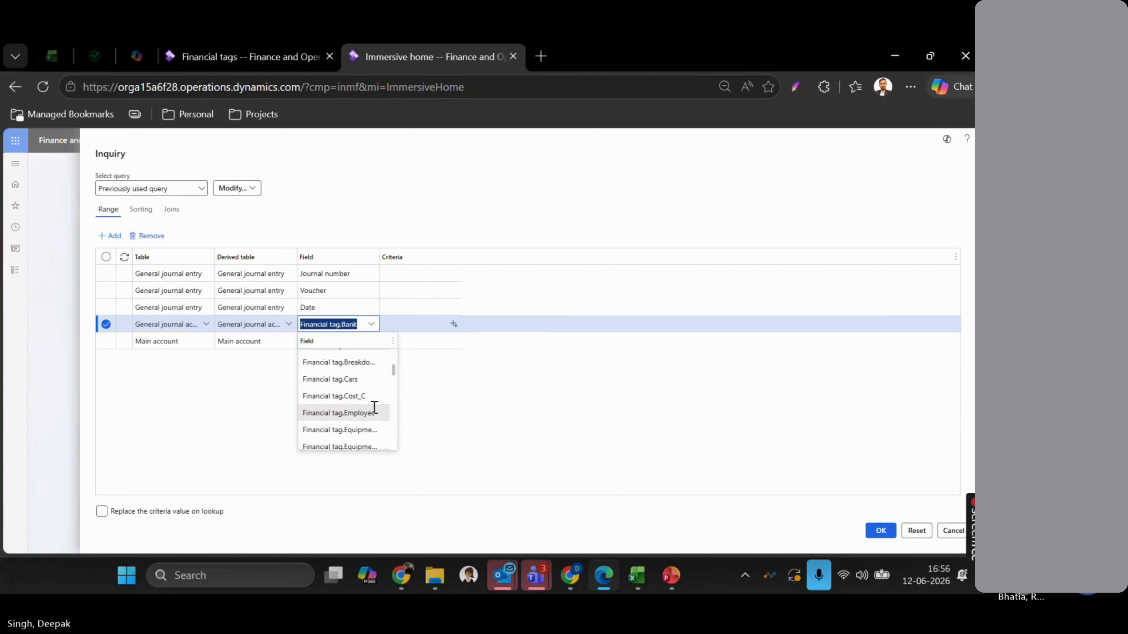
scroll(374, 408, "up", 1)
left_click(356, 424)
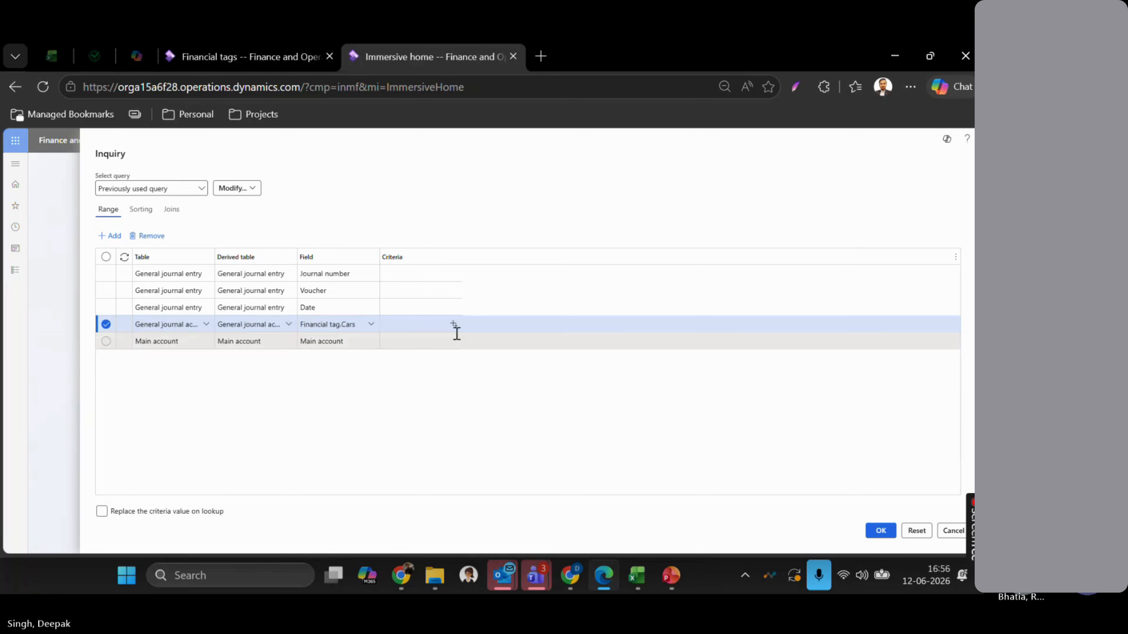
left_click(454, 325)
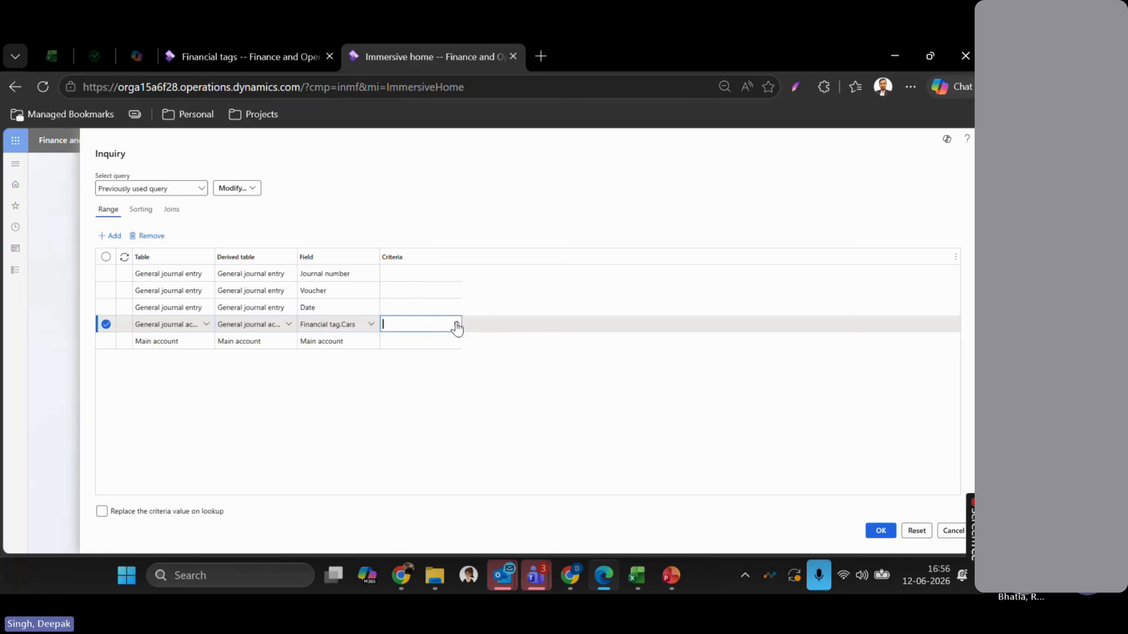
left_click(456, 325)
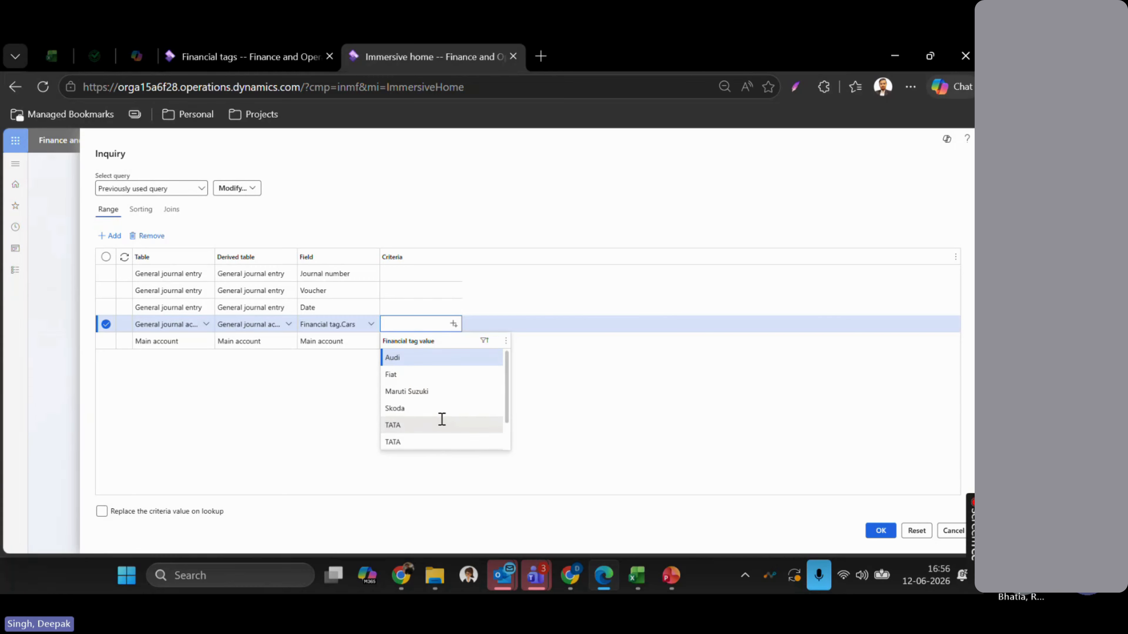
left_click(427, 424)
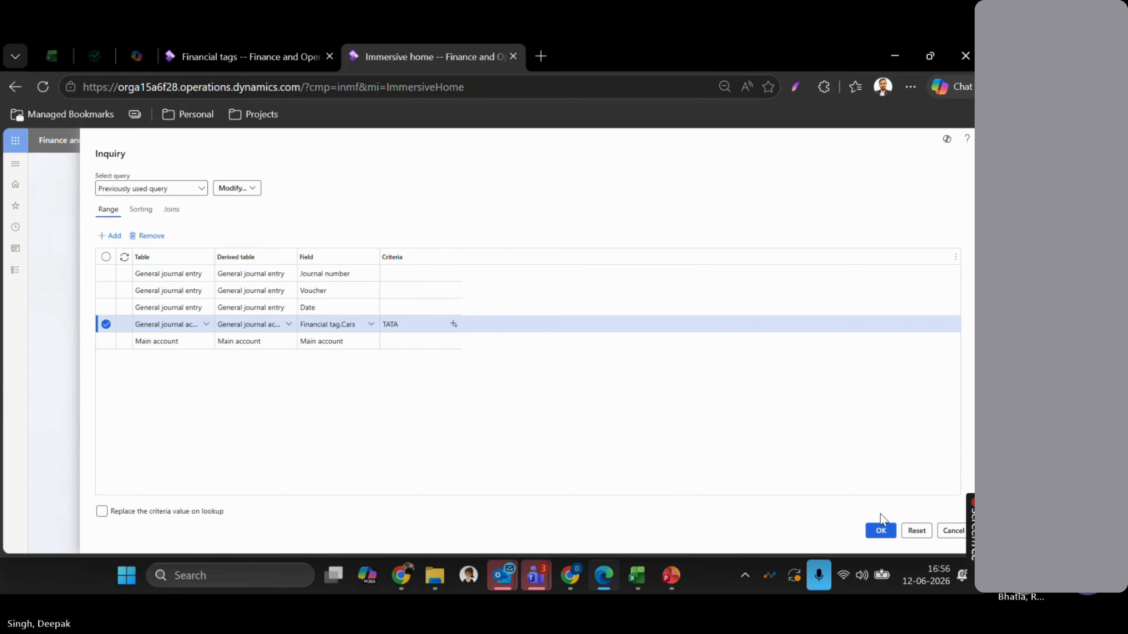
left_click(881, 535)
- Check the Bank, Area and Cars tag columns on the TATA voucher lines, then switch to PowerPoint
scroll(704, 377, "right", 10)
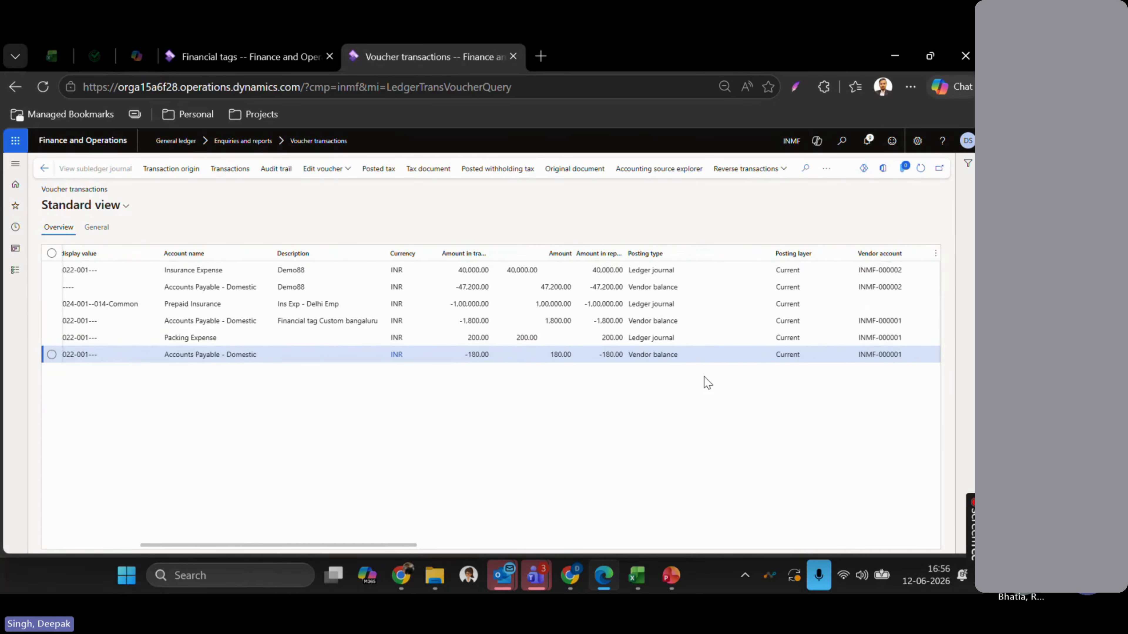
scroll(707, 383, "right", 2)
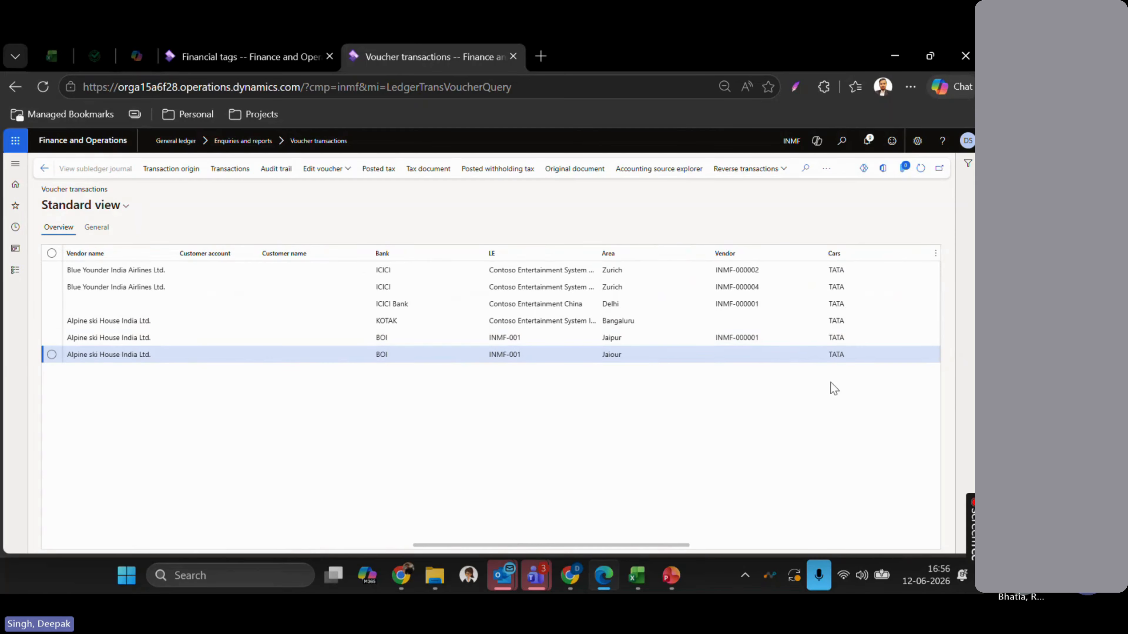
scroll(662, 319, "left", 2)
scroll(662, 319, "left", 3)
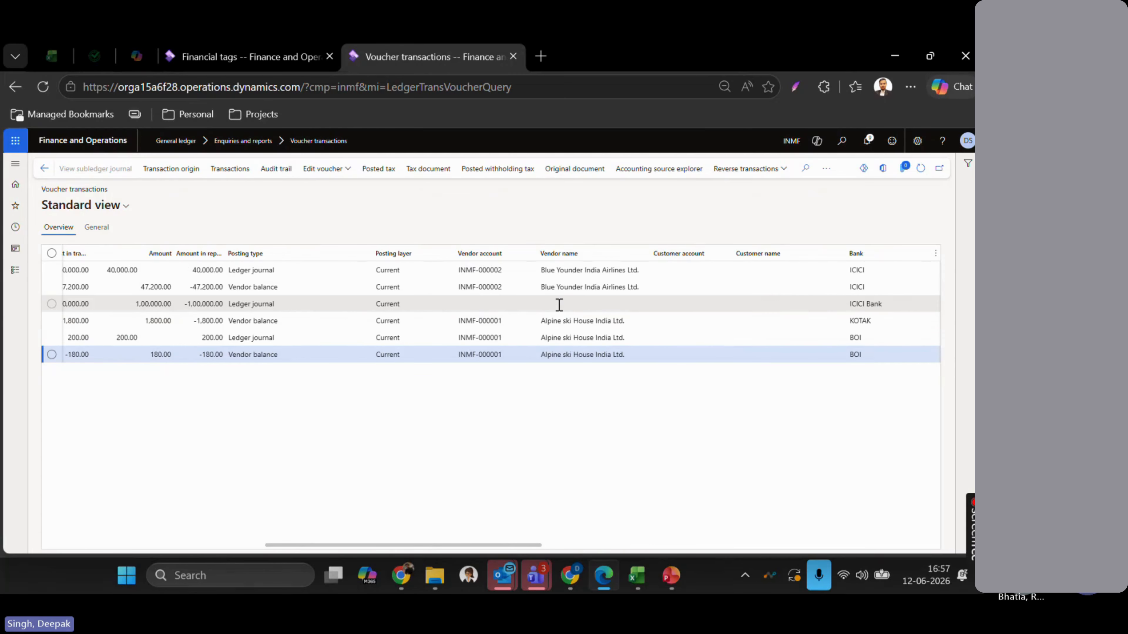
left_click(501, 306)
scroll(503, 307, "left", 2)
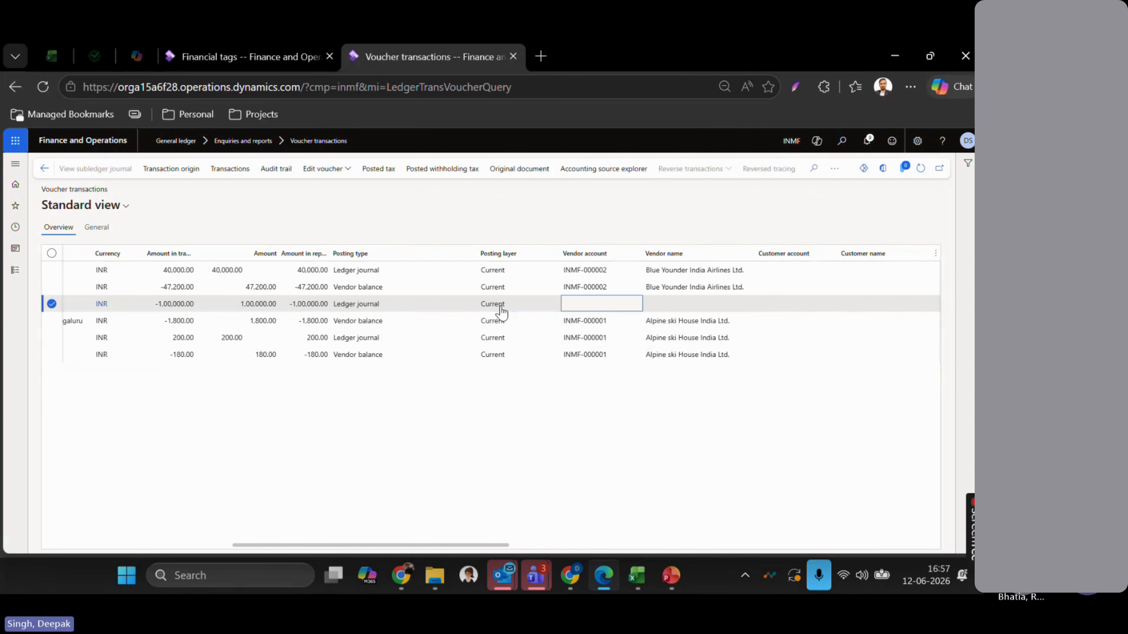
left_click(421, 310)
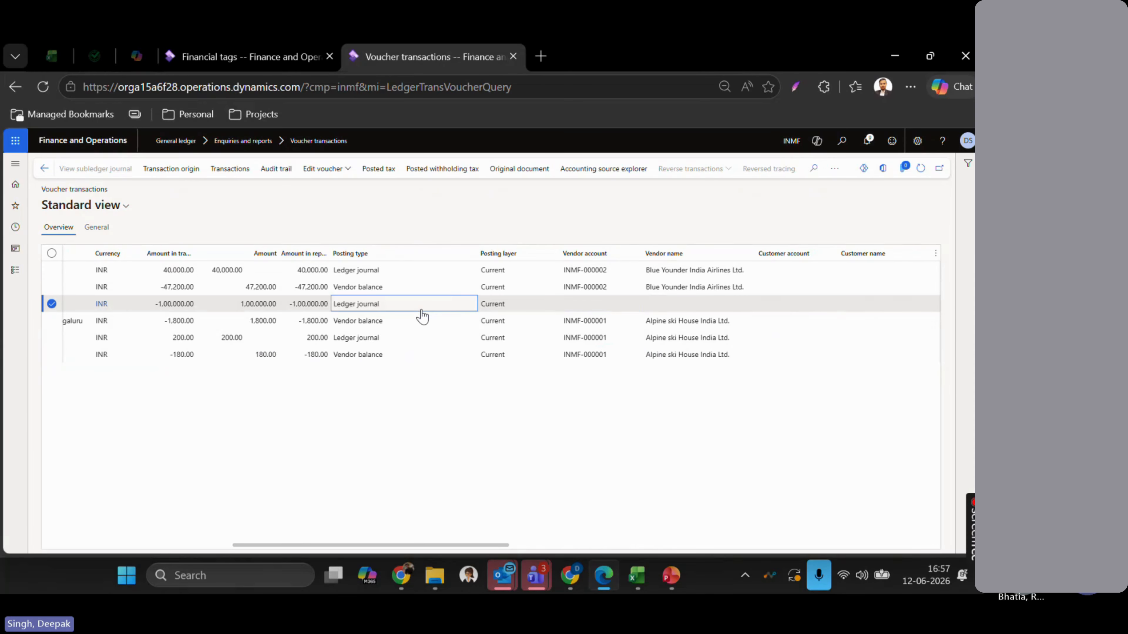
scroll(421, 315, "left", 3)
key("alt+Tab")
key("alt+Tab")
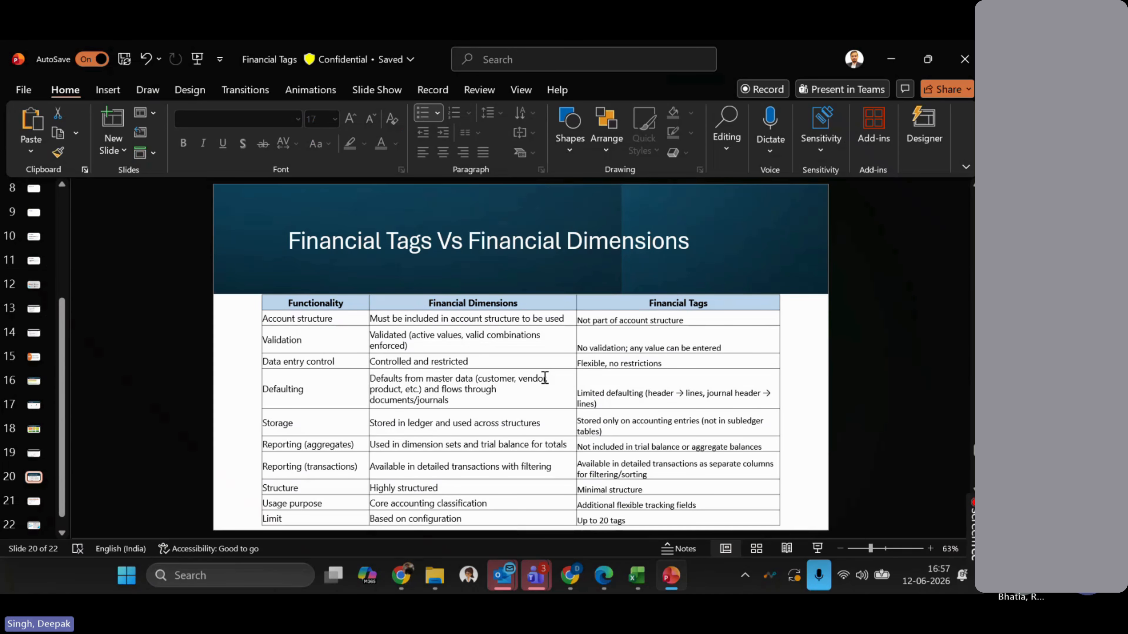
- Advance the presentation to slide 21, 'Real Business Use Cases – To Do'
left_click(545, 378)
key("Page_Down")
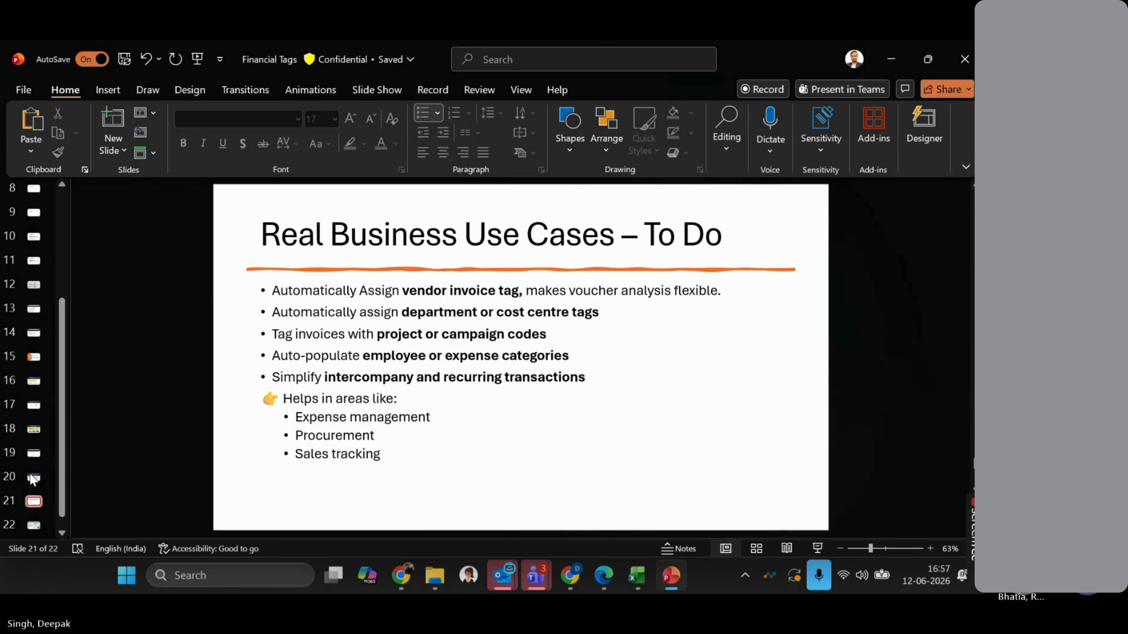